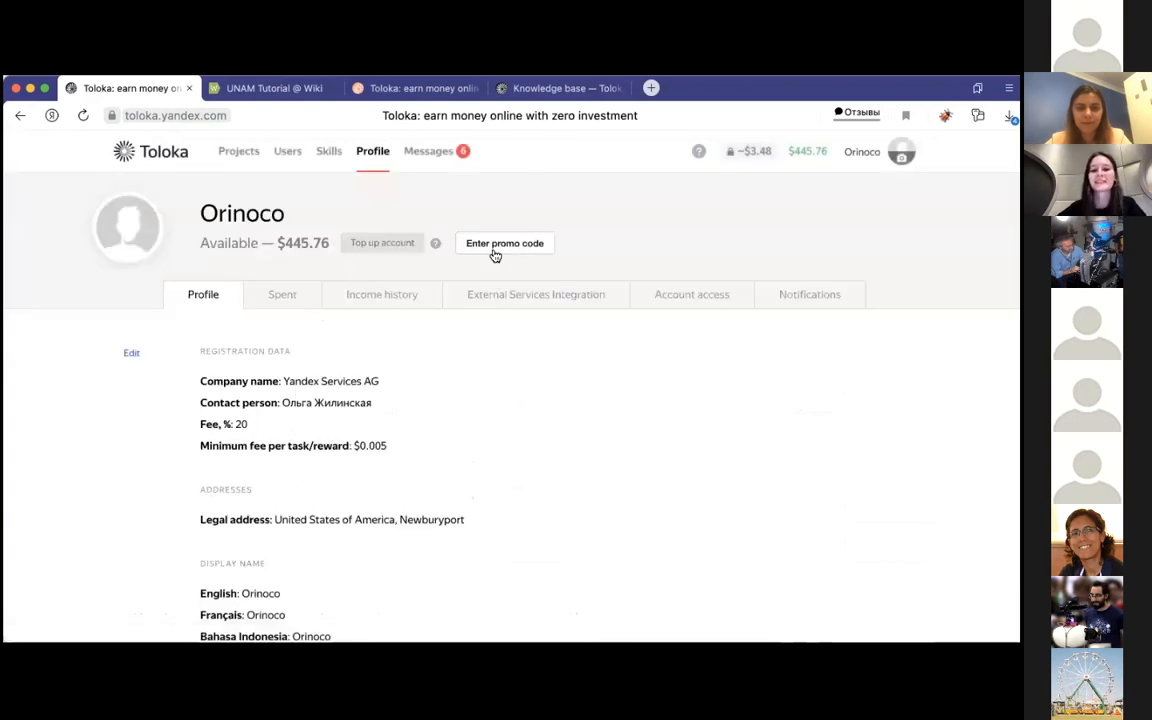
Step: Open the promo code form for the Orinoco profile and close it without entering a code
click(496, 246)
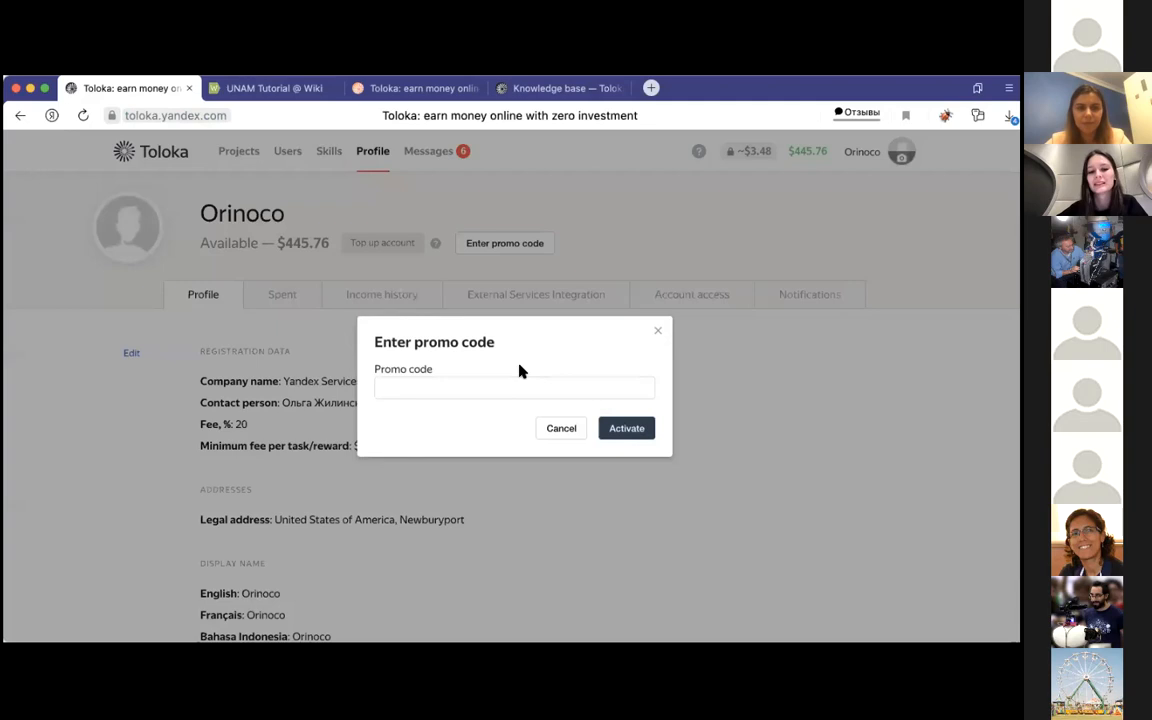
click(658, 330)
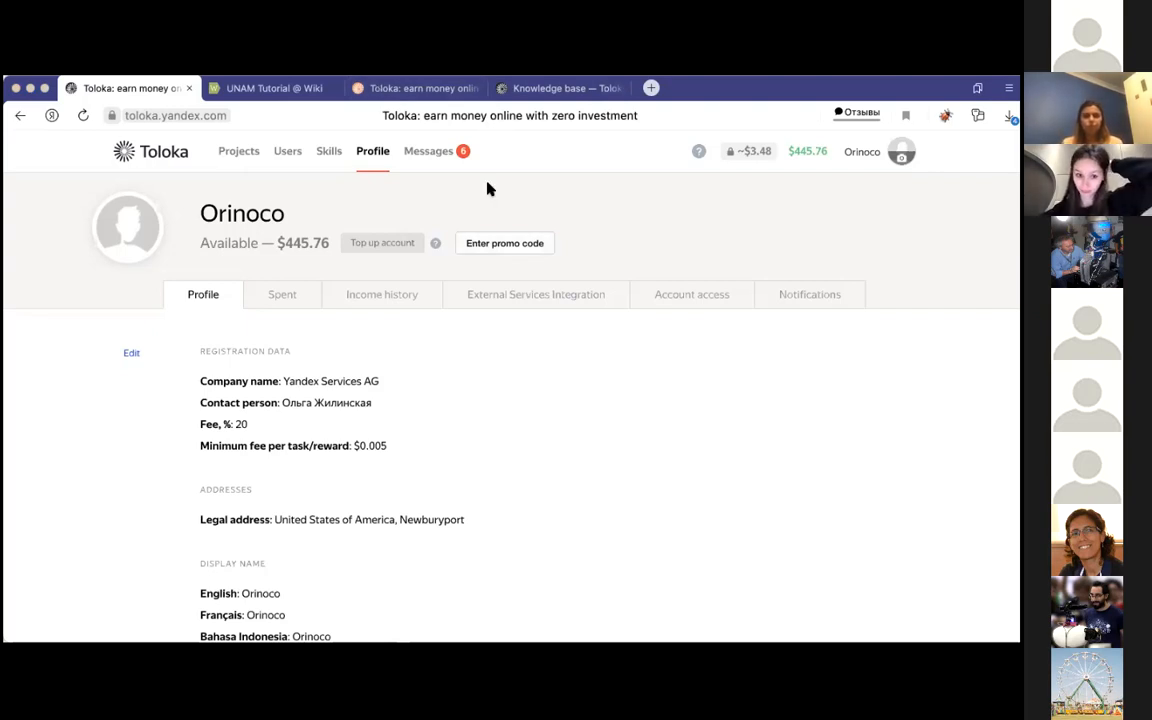
Step: Open NLP-instructions.pdf in Dropbox, accept all cookies and go to page 4 with the Template builder instructions
click(417, 406)
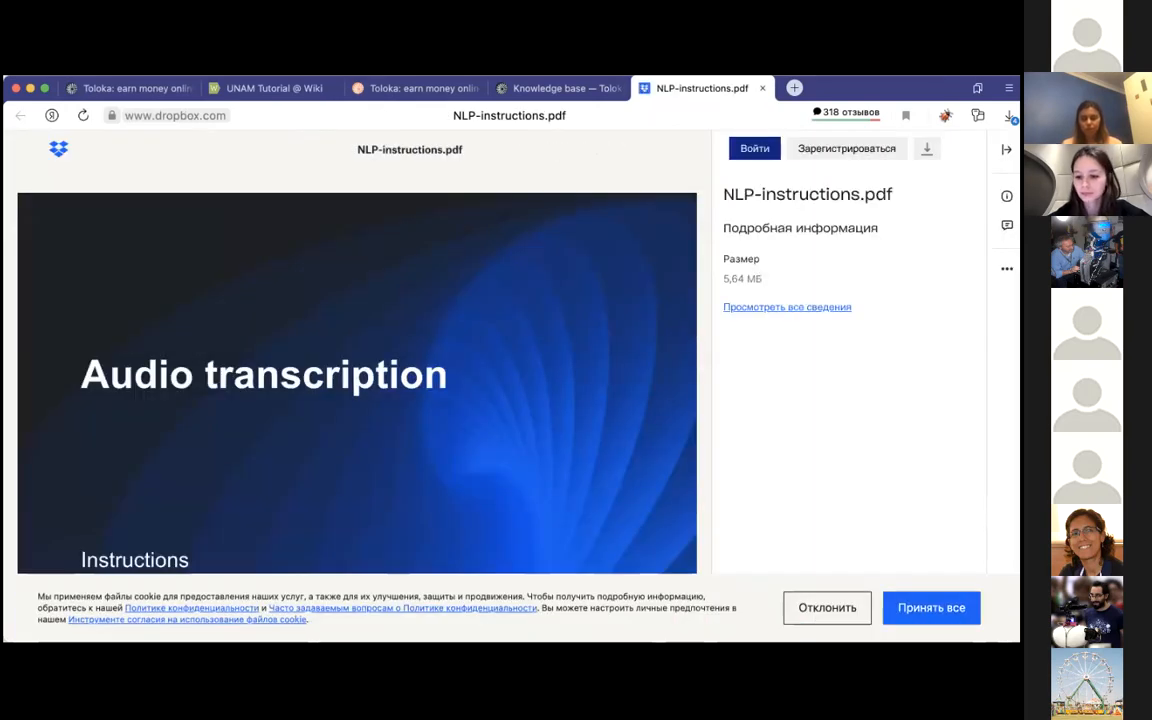
click(925, 610)
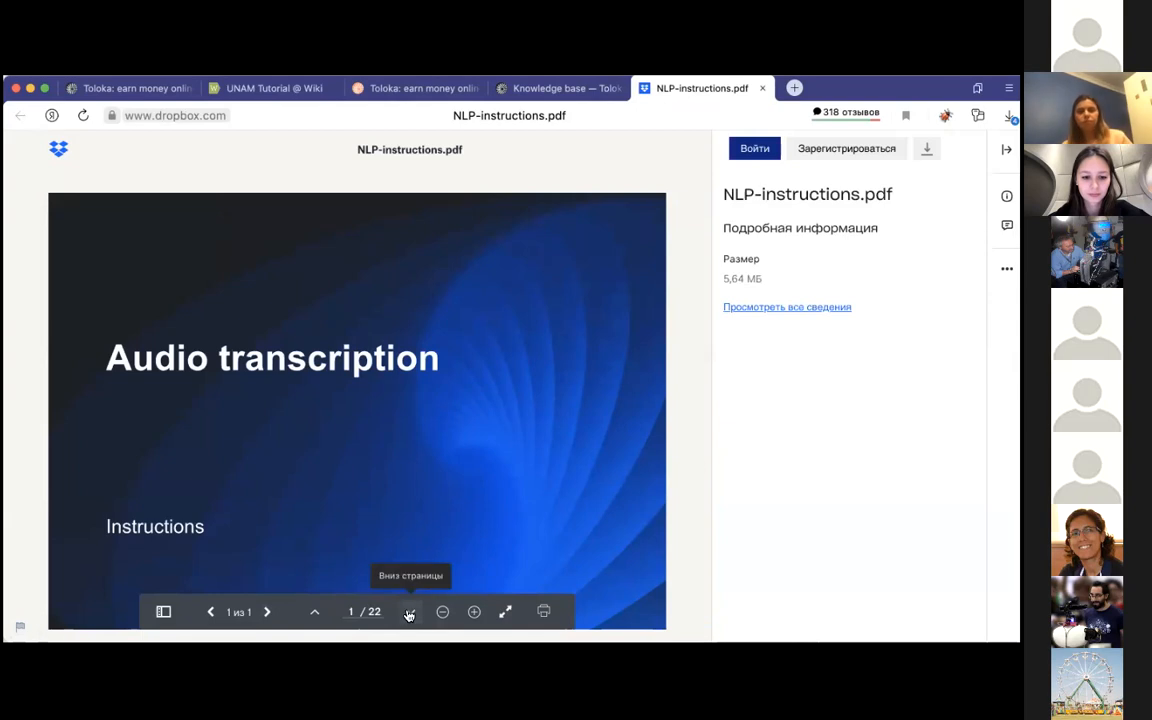
click(409, 611)
click(409, 613)
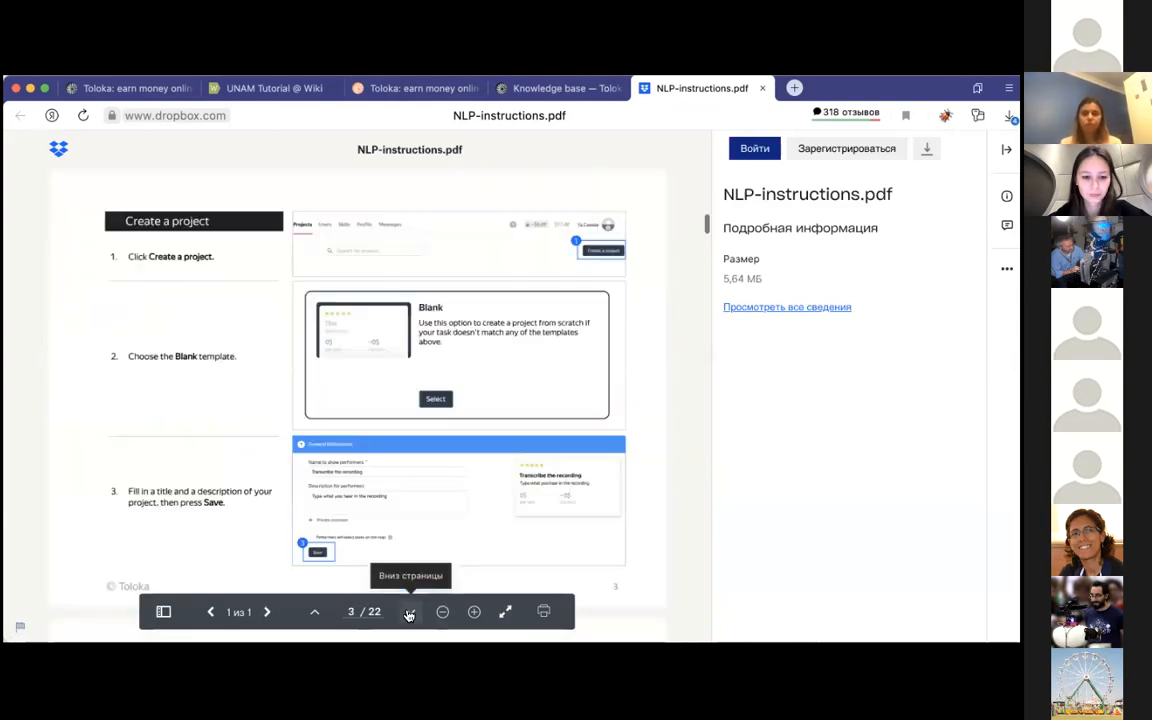
click(409, 613)
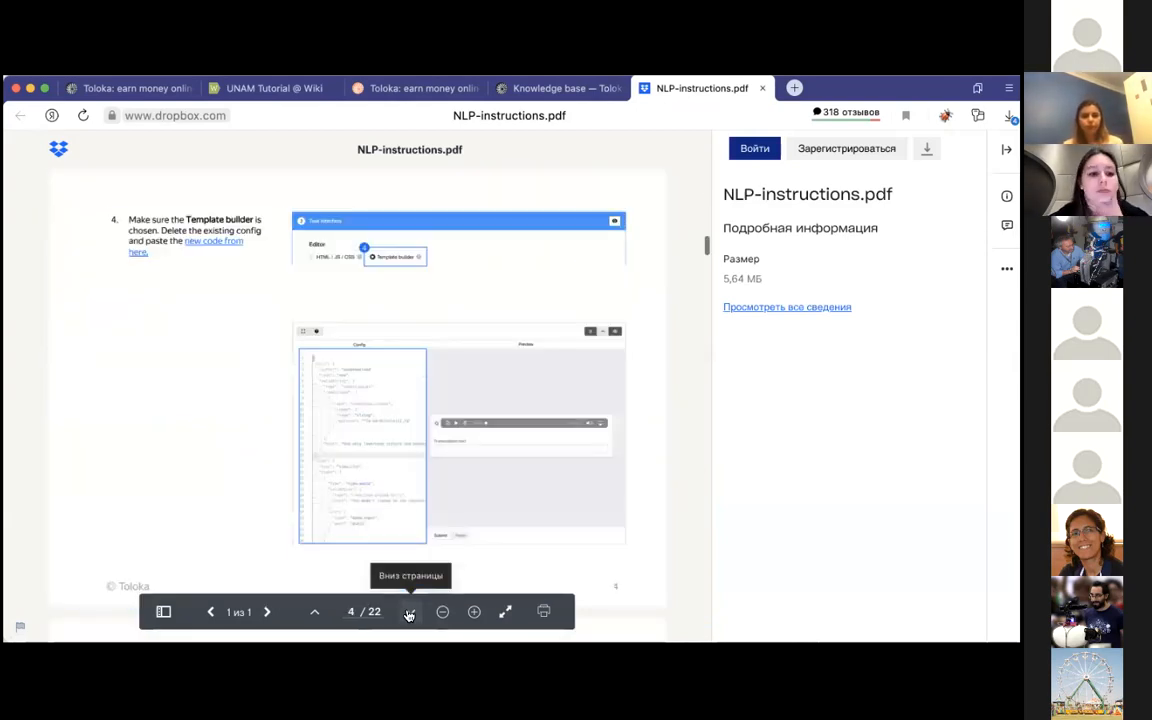
Step: Open the naacl2021_interface document with the template configuration code linked in instruction 4
click(213, 246)
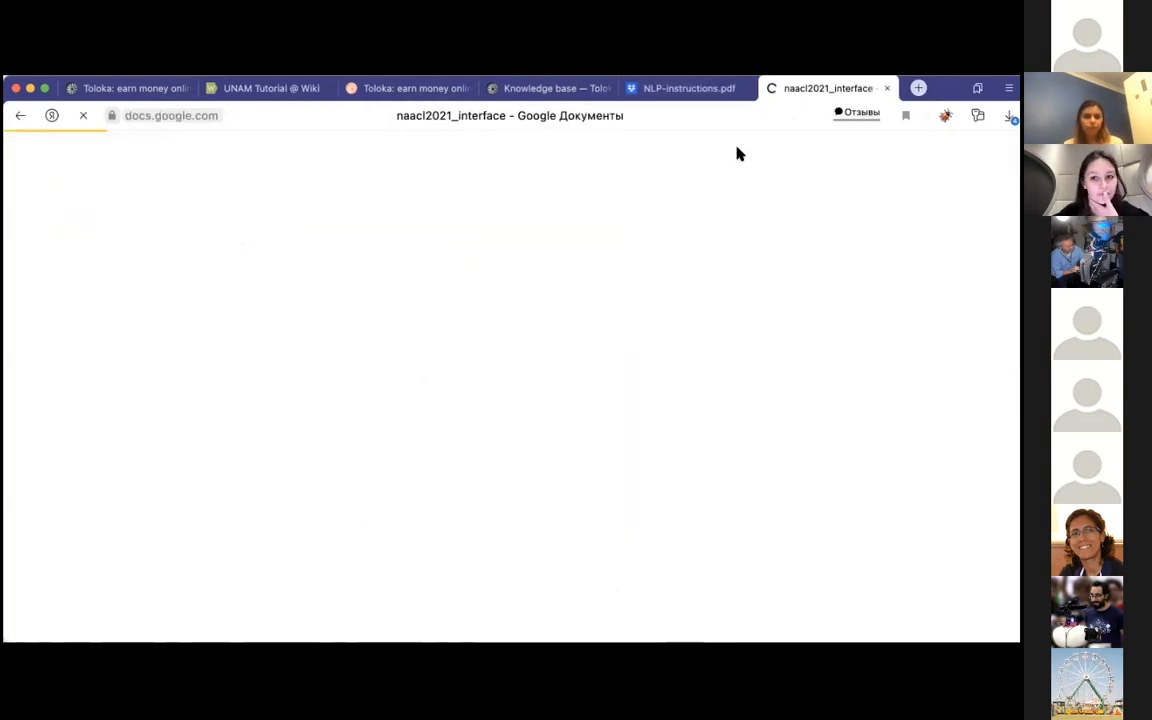
click(888, 88)
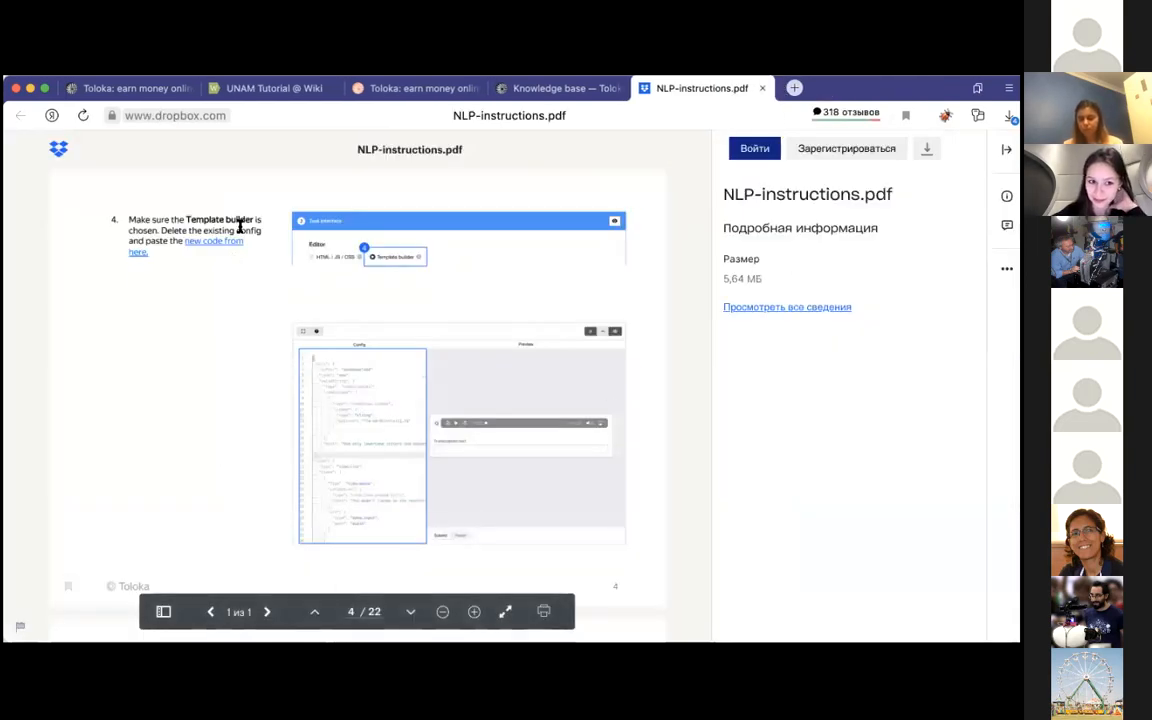
click(213, 244)
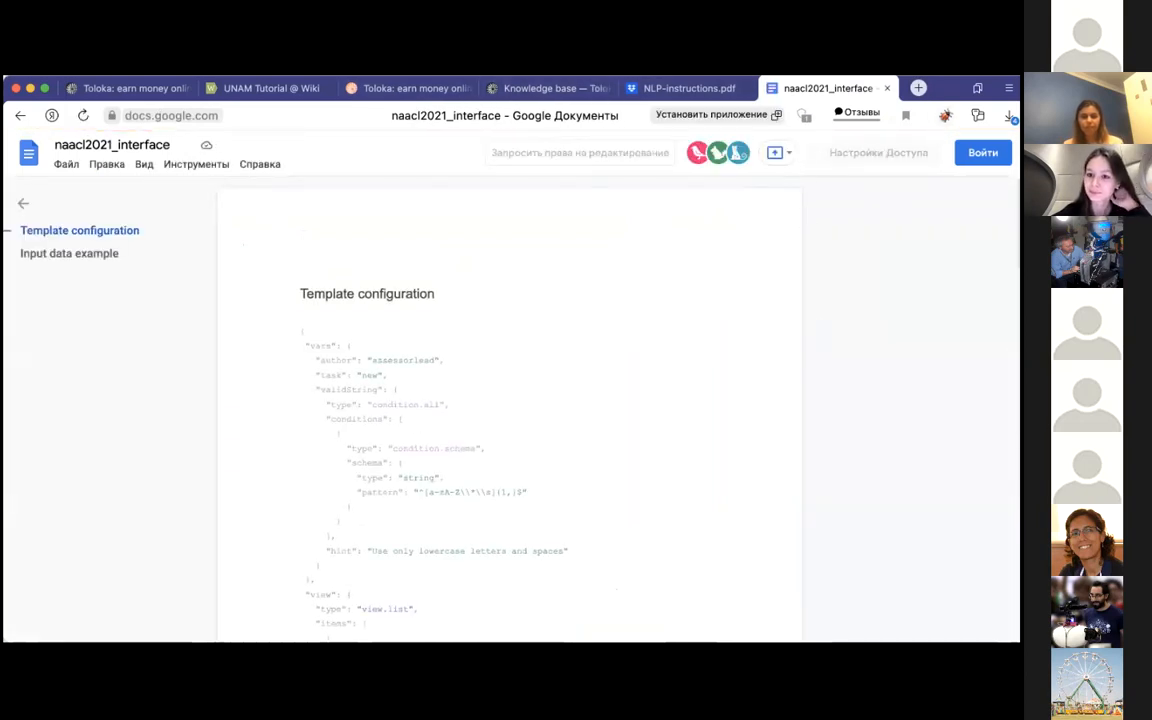
Step: Switch back to the Toloka requester account and show its list of projects
mouse_move(142, 92)
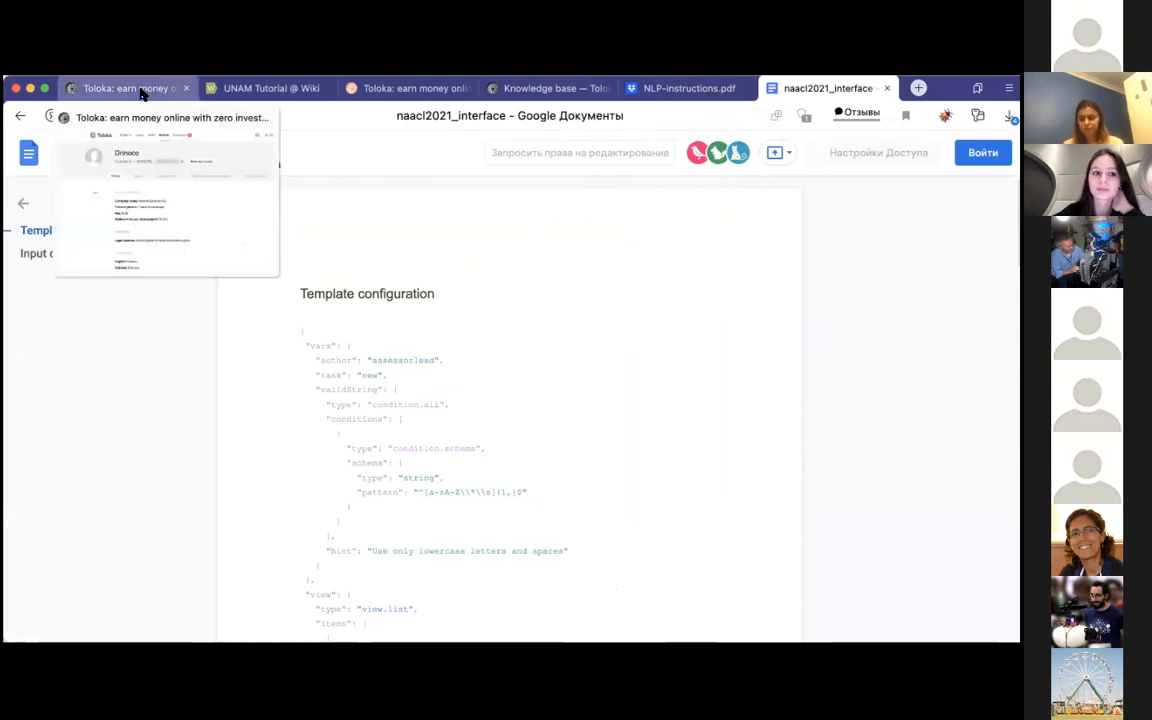
click(142, 90)
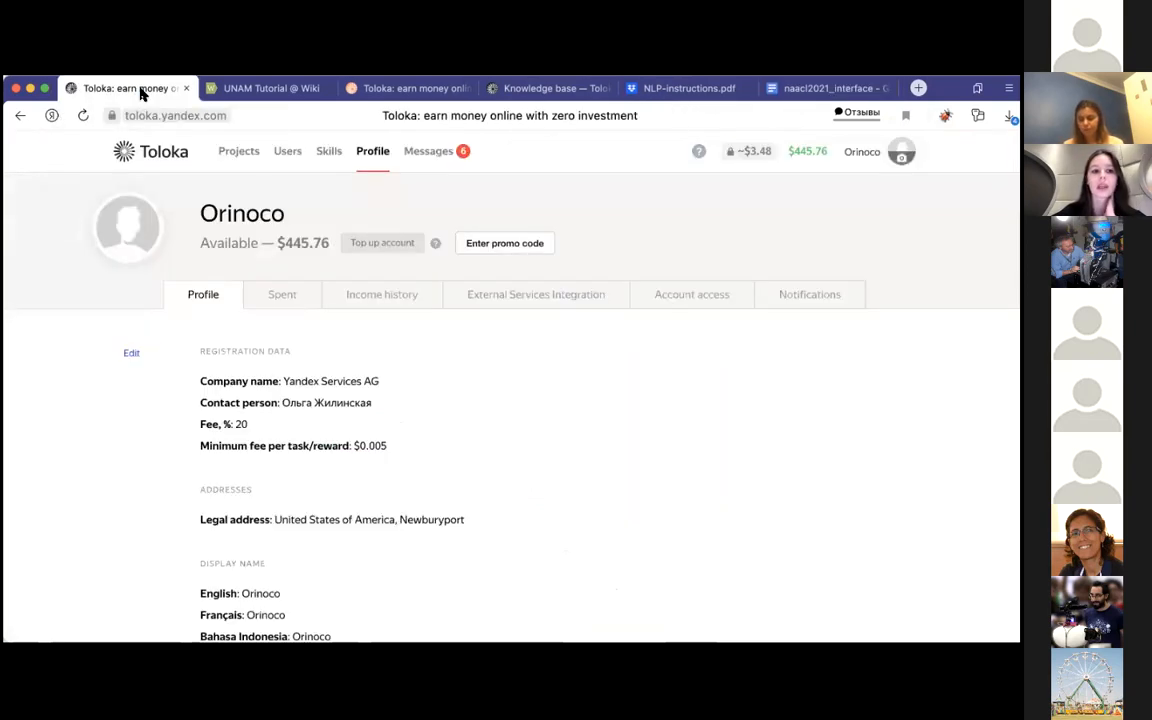
click(244, 156)
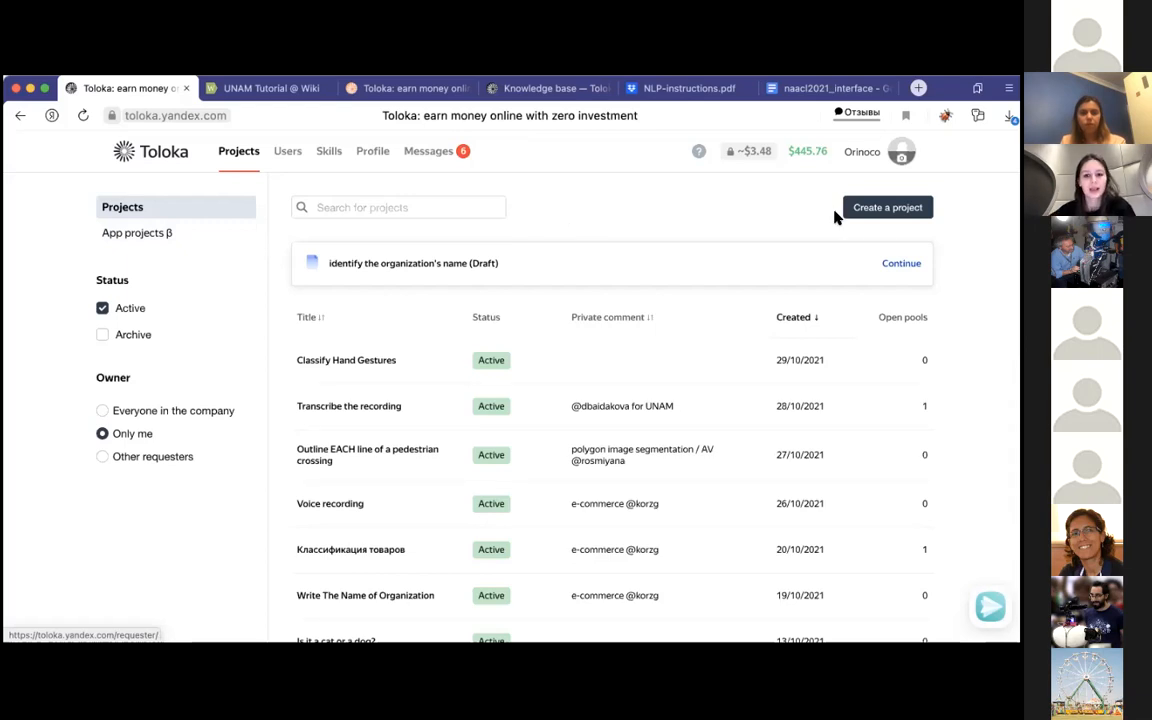
Step: Start creating a project and look through the available App types and their task examples
click(869, 207)
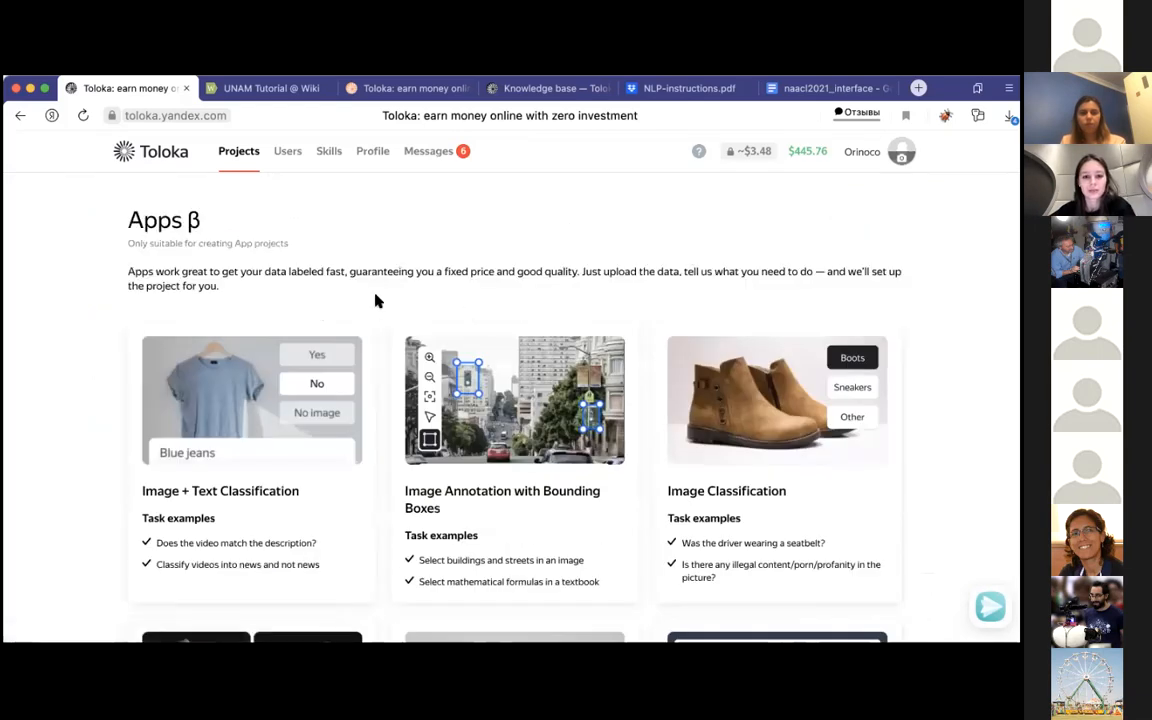
scroll(537, 276, down, 1)
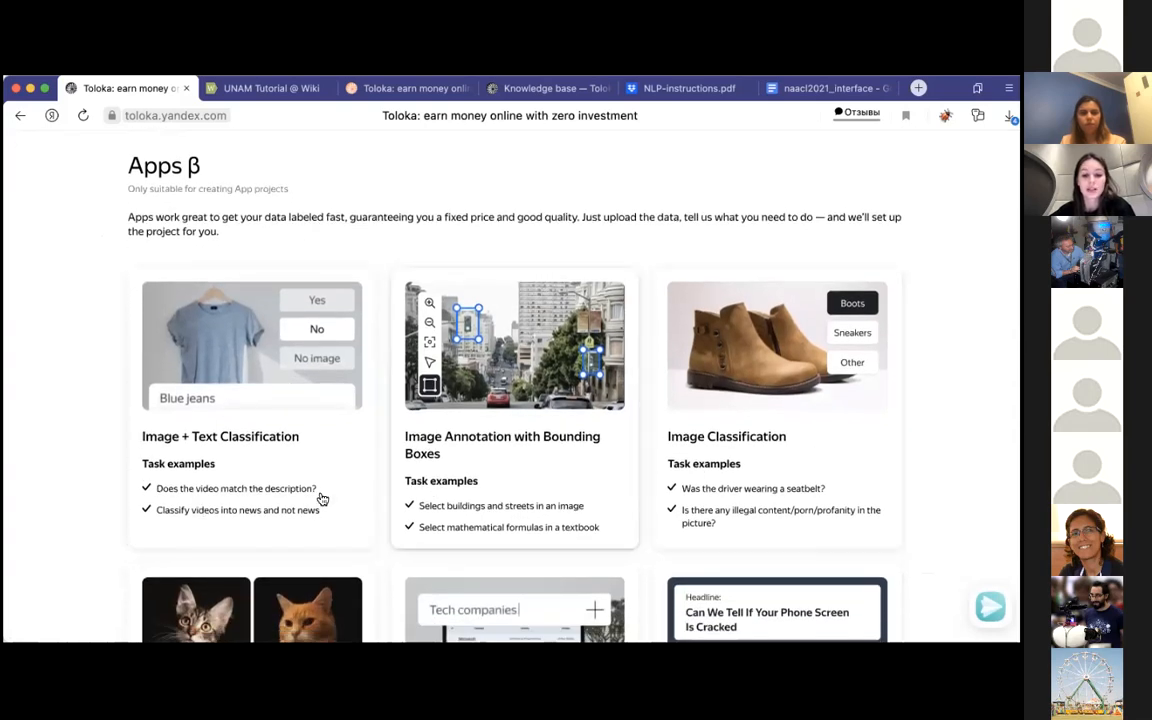
scroll(576, 502, down, 2)
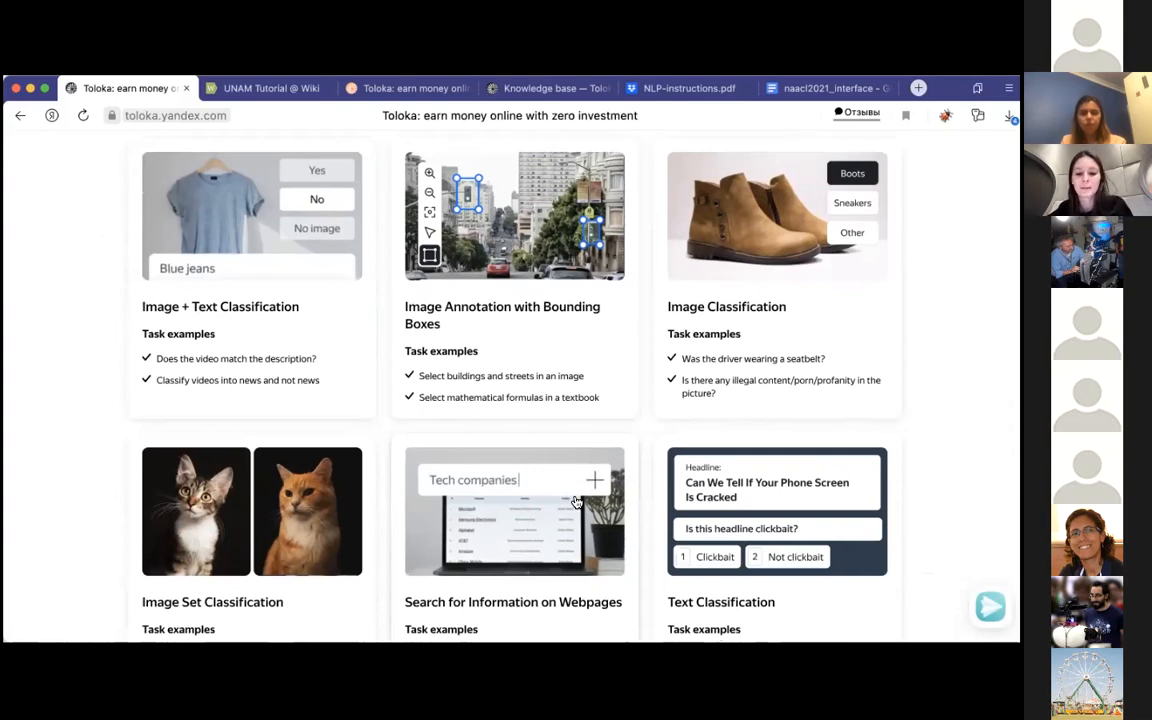
scroll(576, 502, down, 1)
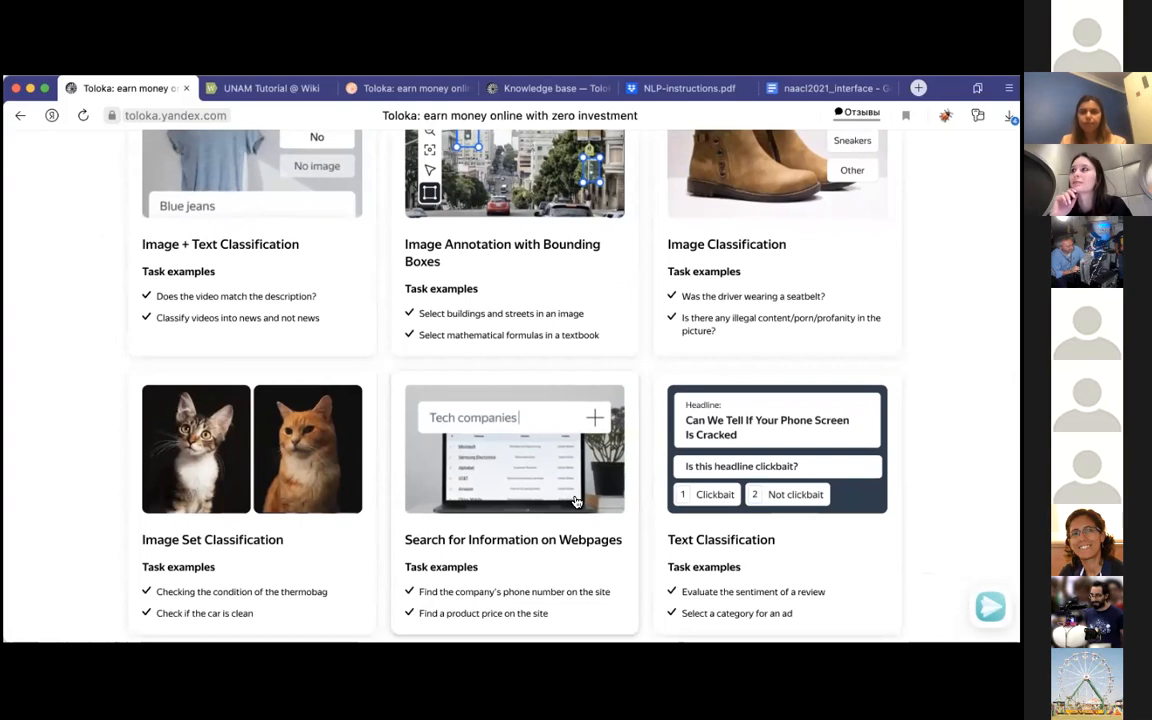
scroll(576, 502, down, 1)
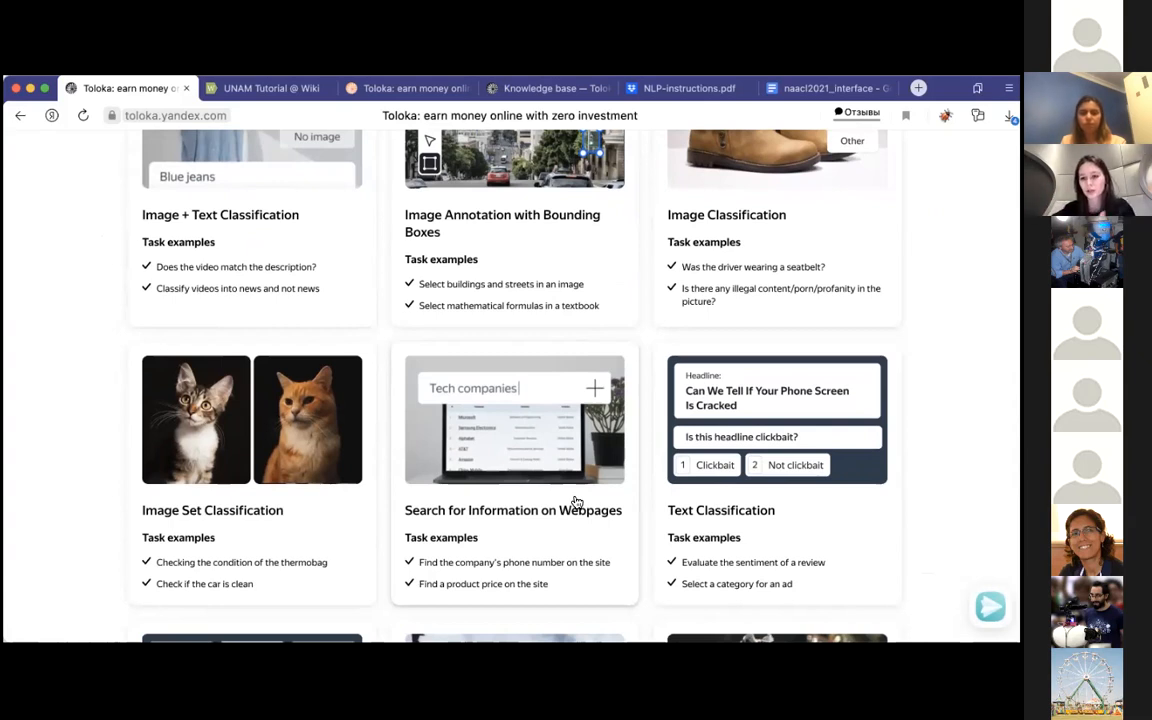
scroll(577, 502, down, 3)
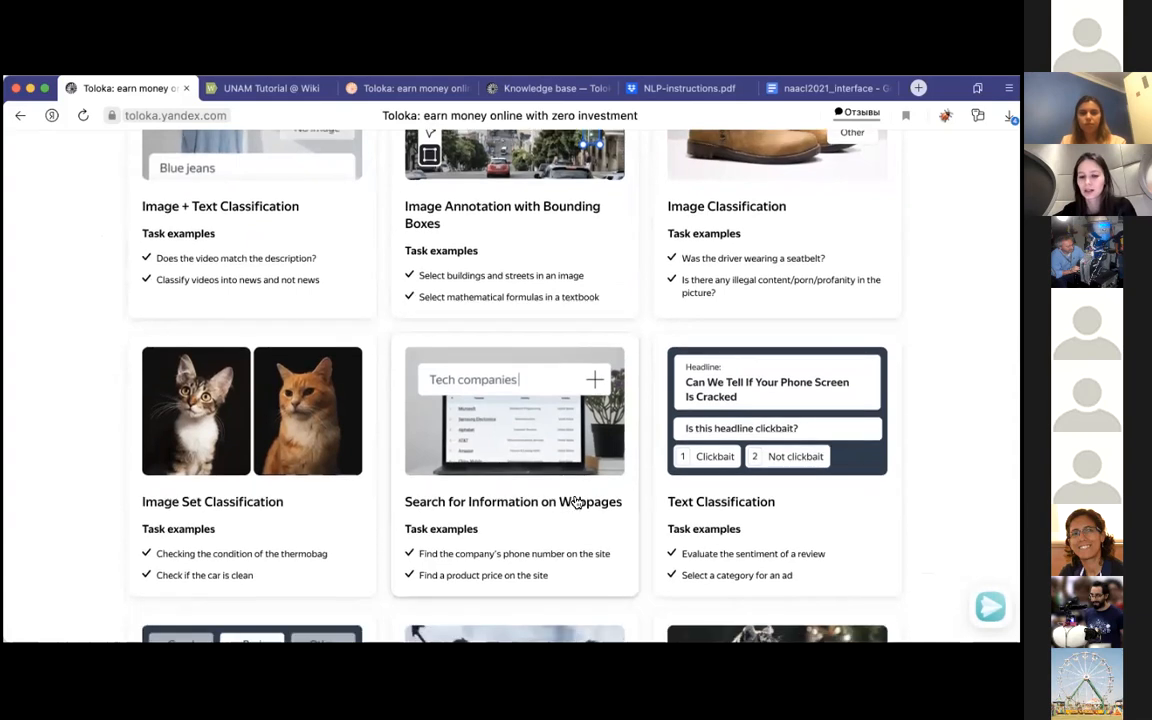
scroll(588, 511, down, 1)
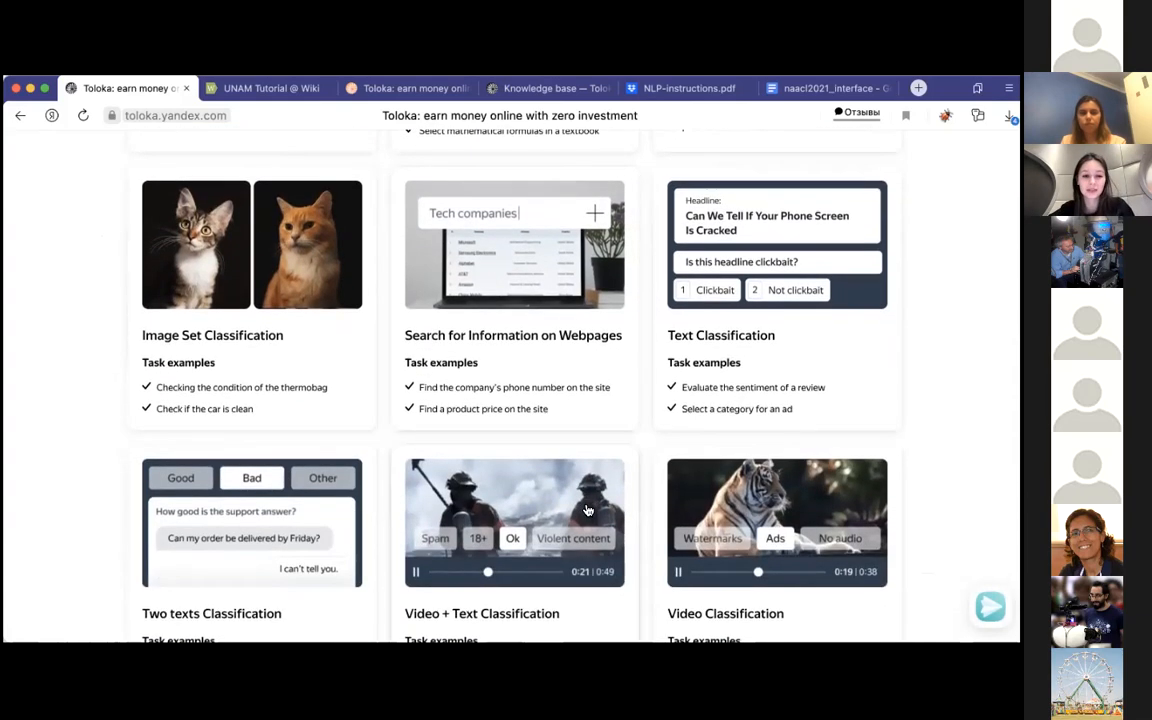
scroll(588, 511, down, 3)
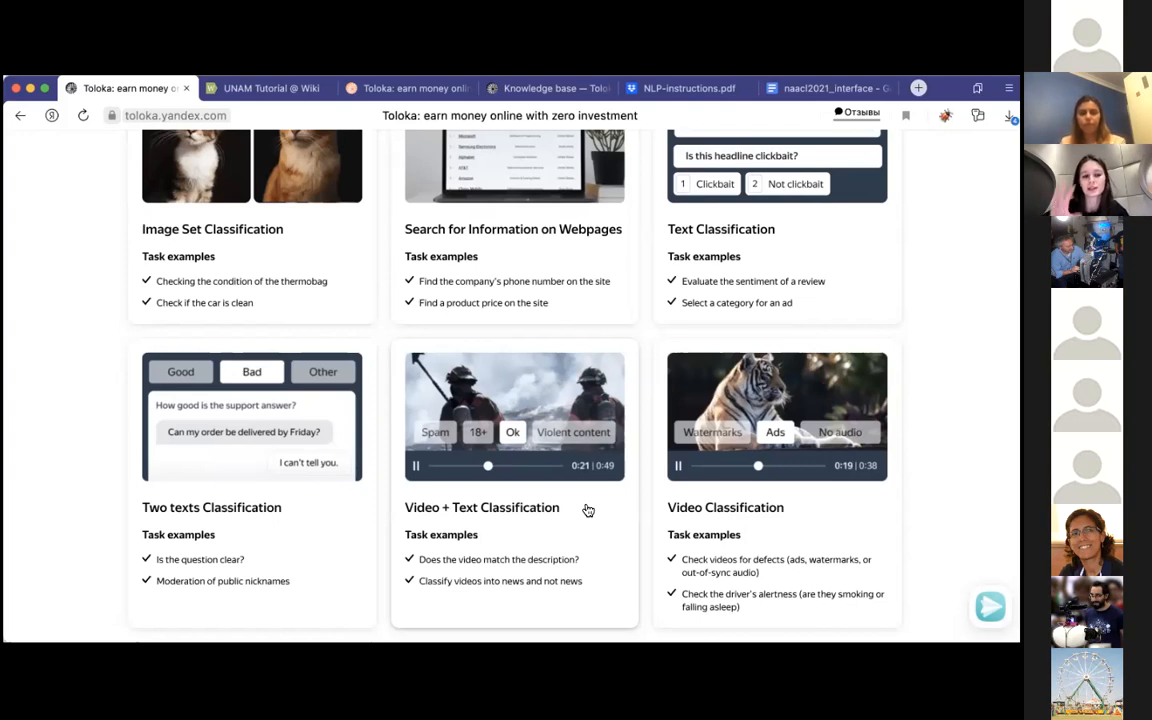
Step: View the details of the Image Classification app and close them without choosing the app
scroll(588, 511, up, 5)
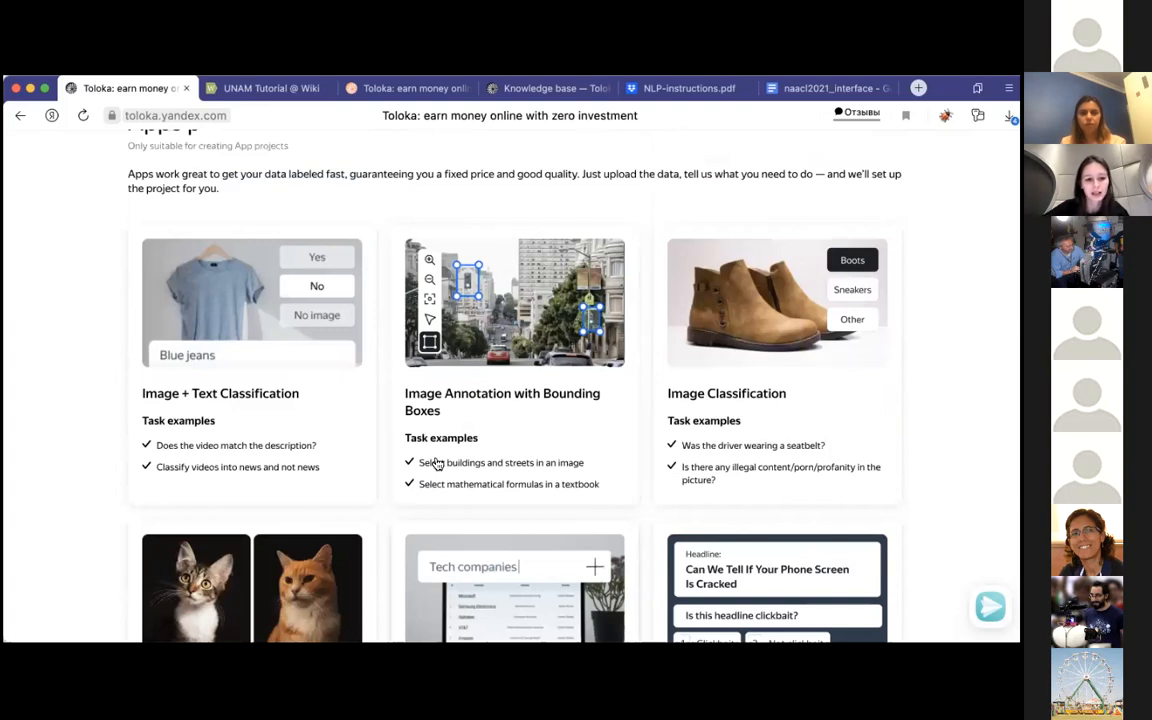
click(775, 386)
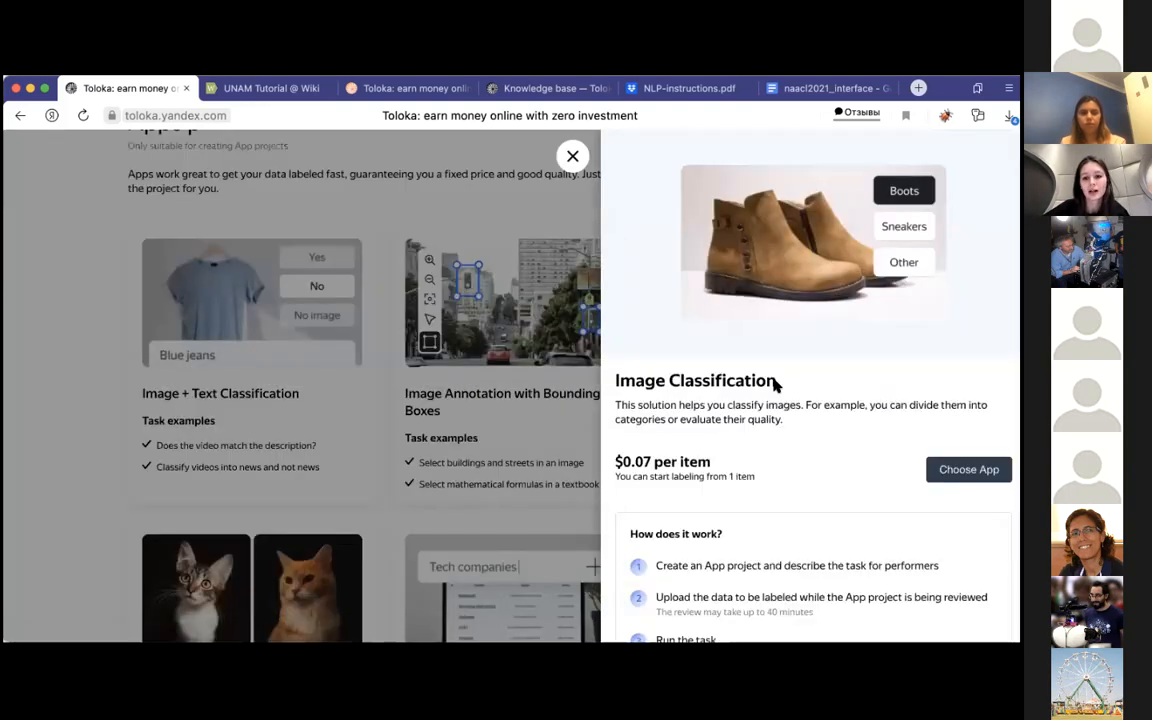
click(573, 155)
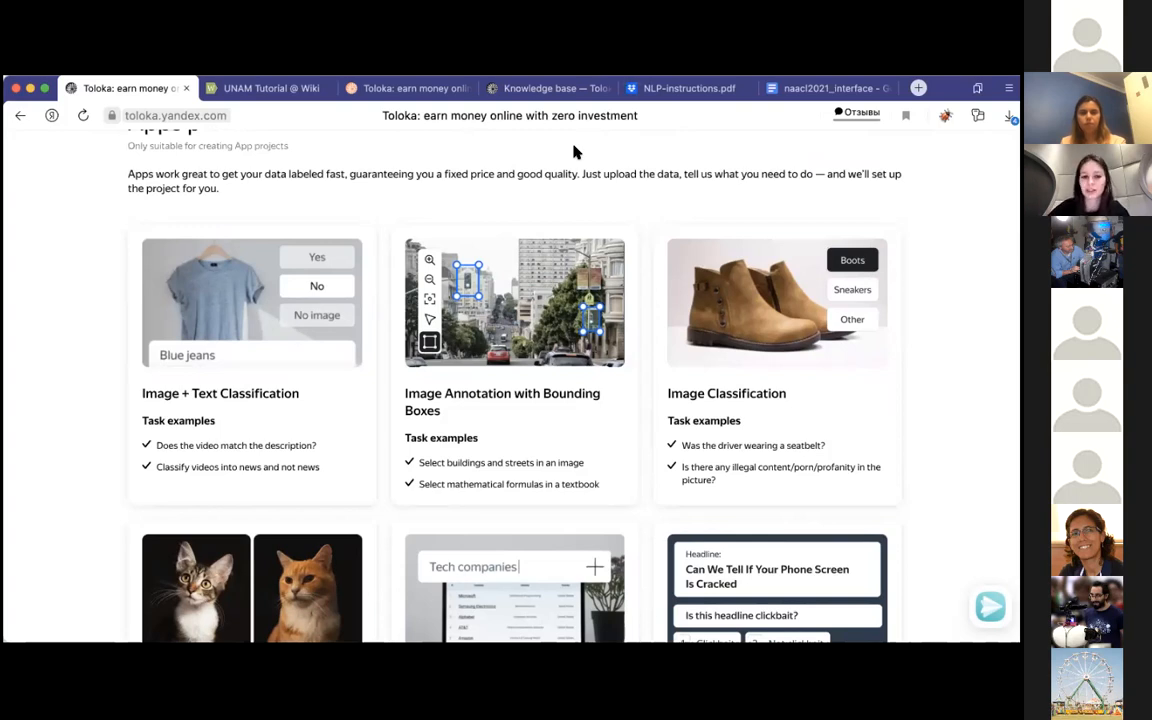
Step: Look through the Image & Video Data project templates, and return to the project list without selecting one
scroll(560, 302, down, 4)
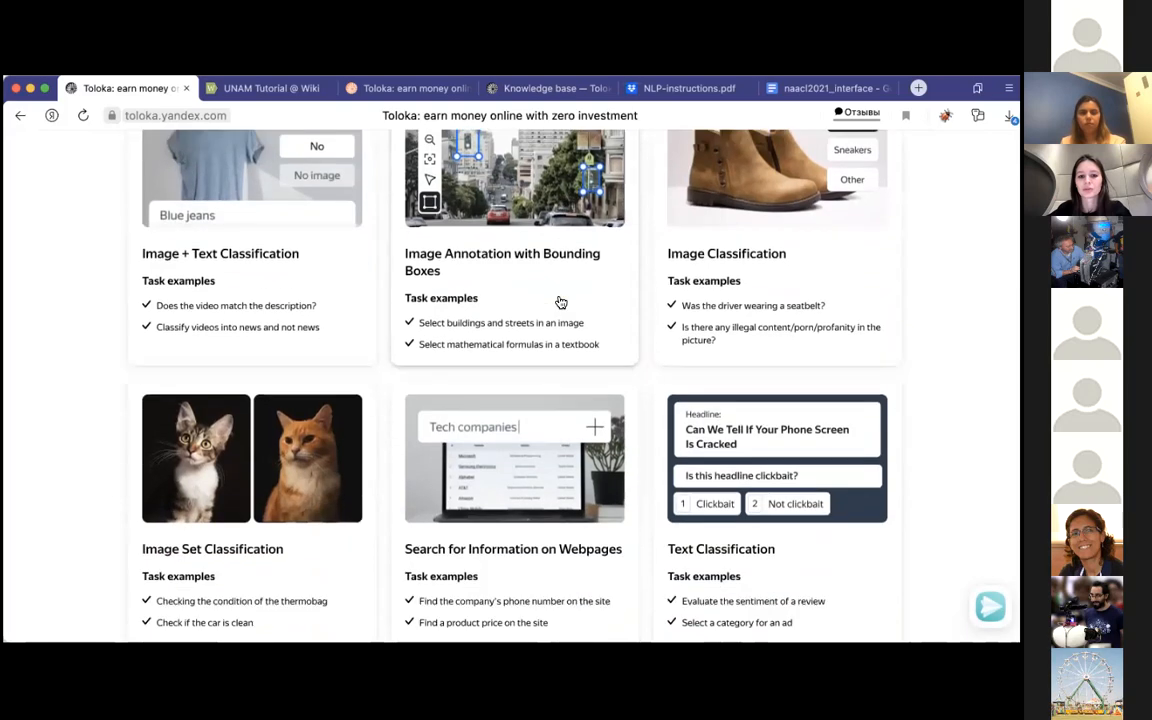
scroll(558, 301, down, 15)
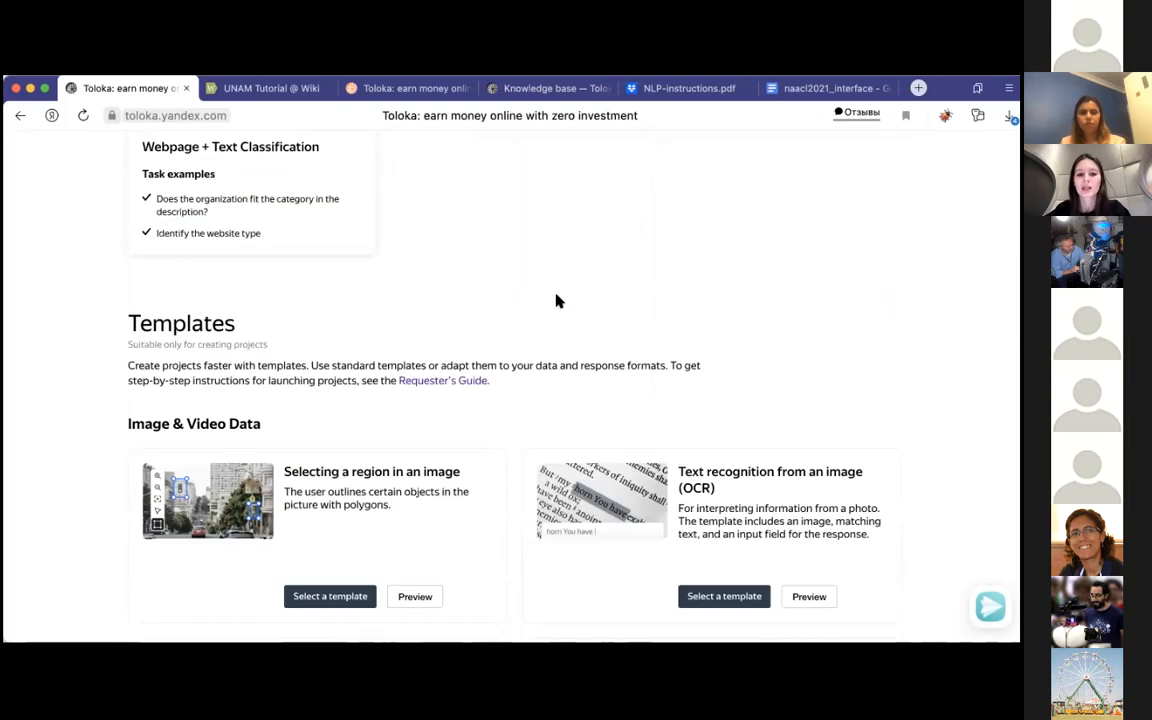
scroll(557, 300, down, 5)
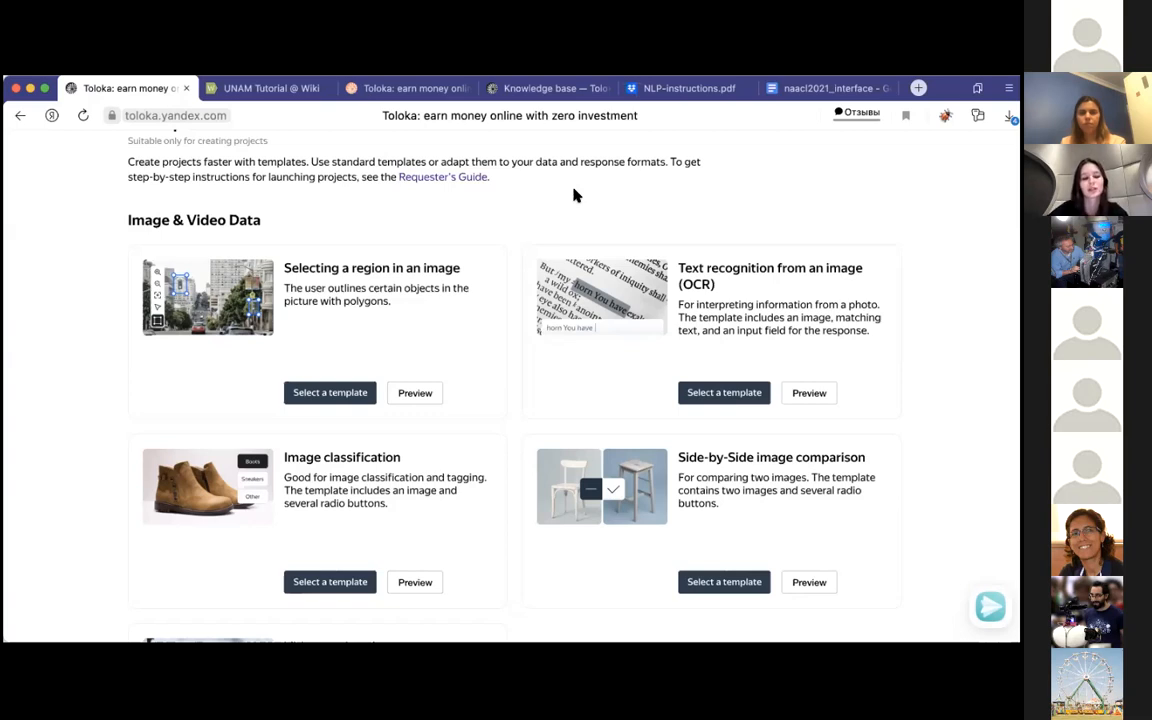
scroll(575, 195, down, 10)
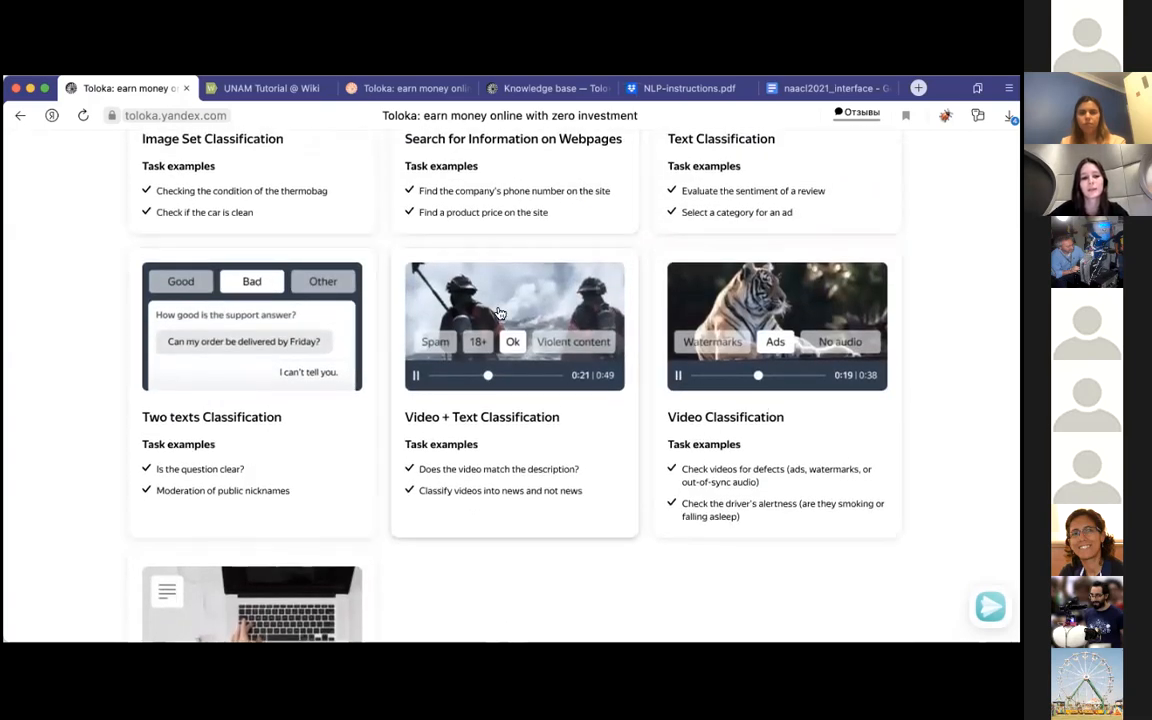
scroll(398, 208, up, 15)
scroll(396, 209, down, 1)
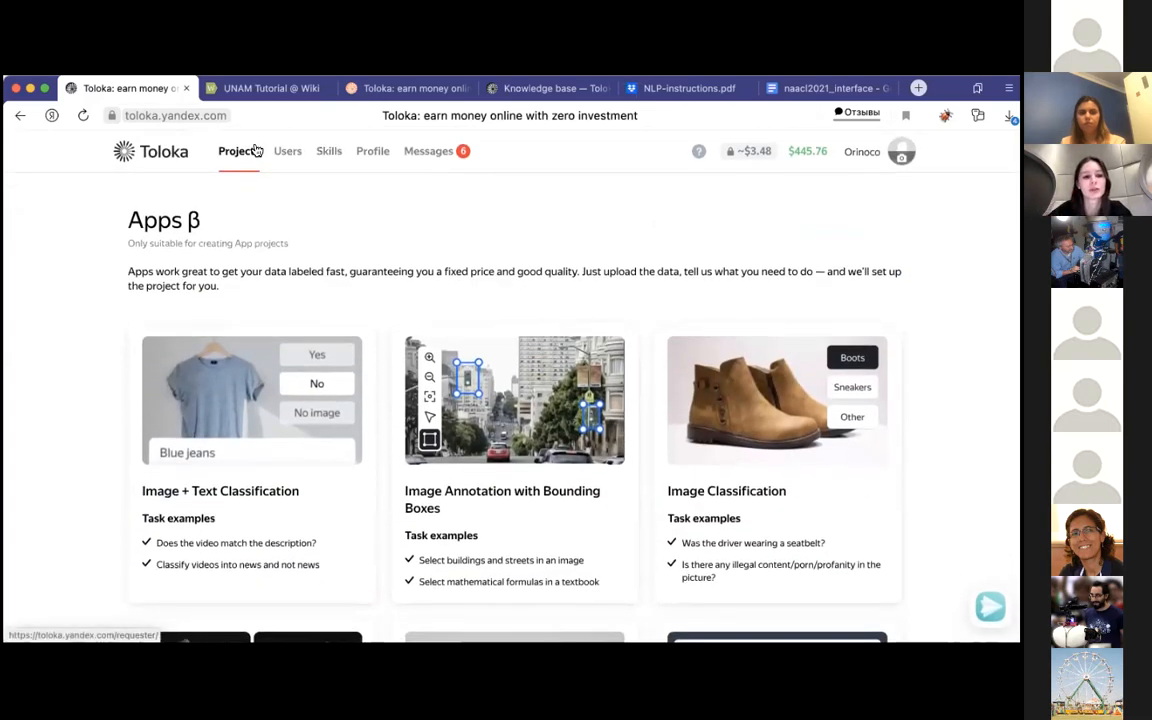
click(20, 115)
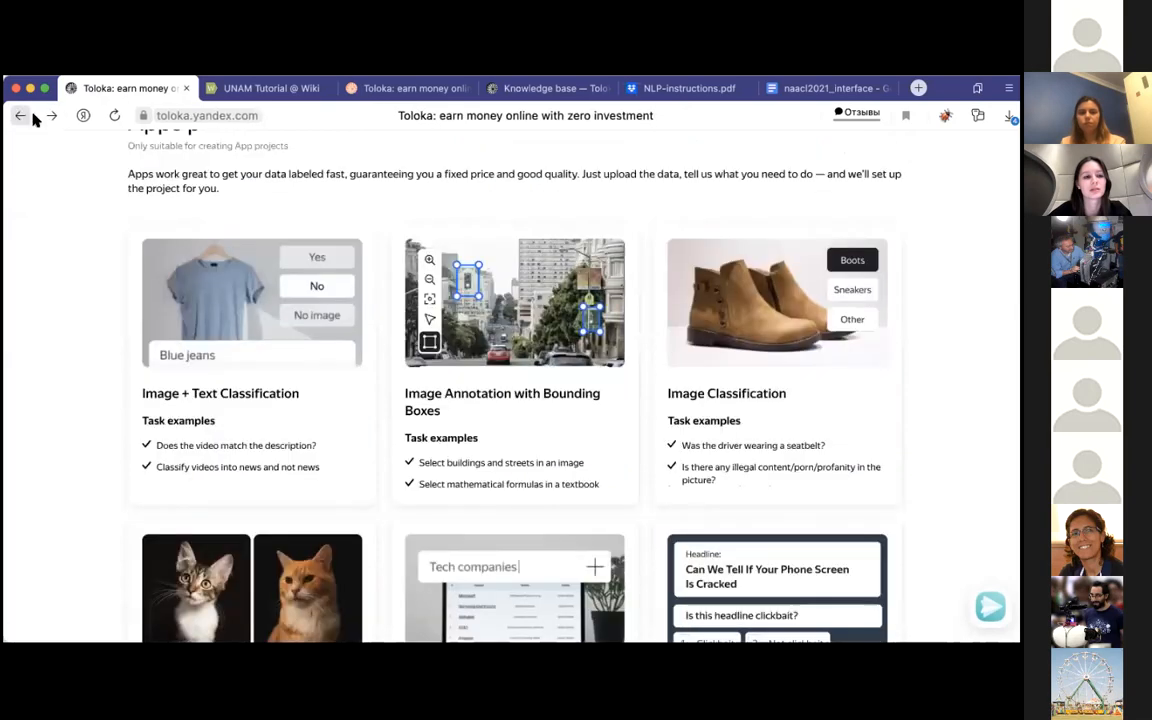
click(20, 115)
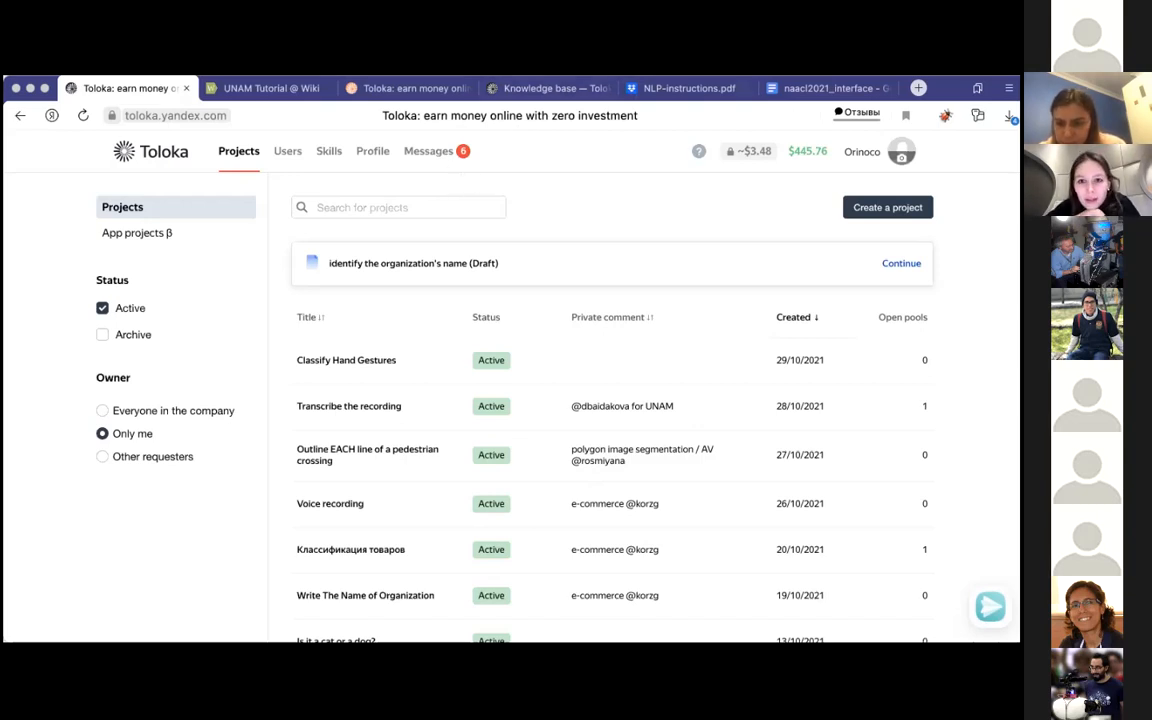
Step: Switch to the Toloka performer account and examine the available tasks, including the Static gestures tasks and their rewards
click(550, 88)
click(417, 92)
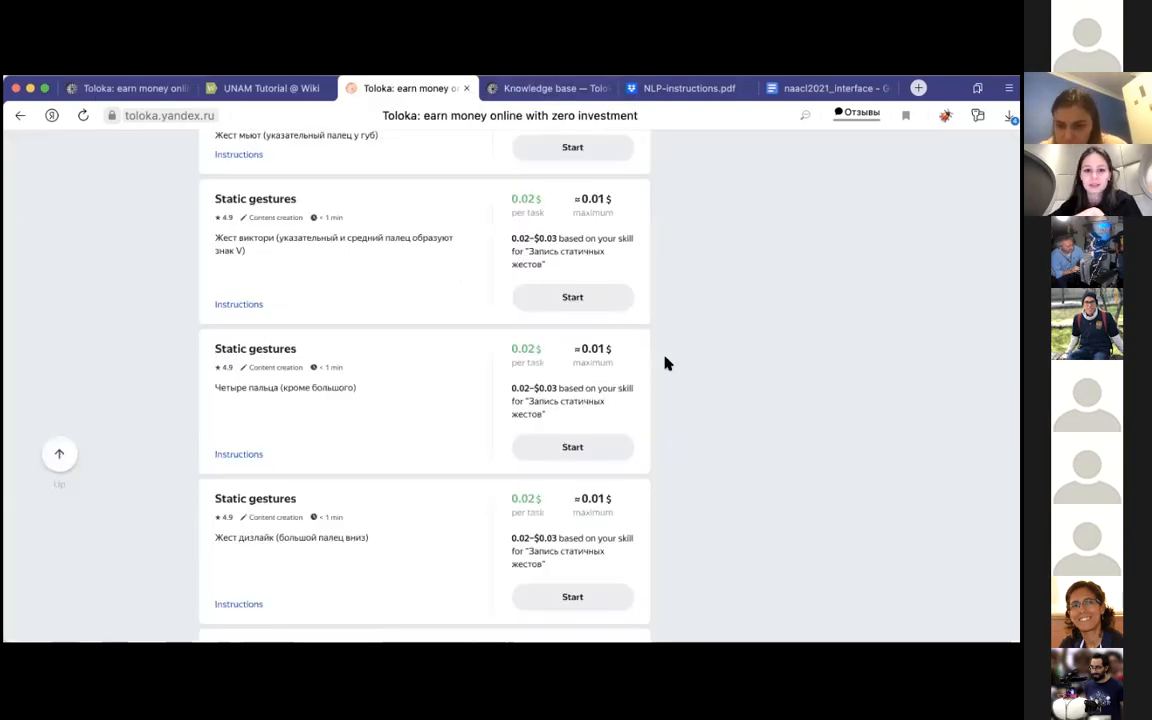
scroll(663, 362, up, 15)
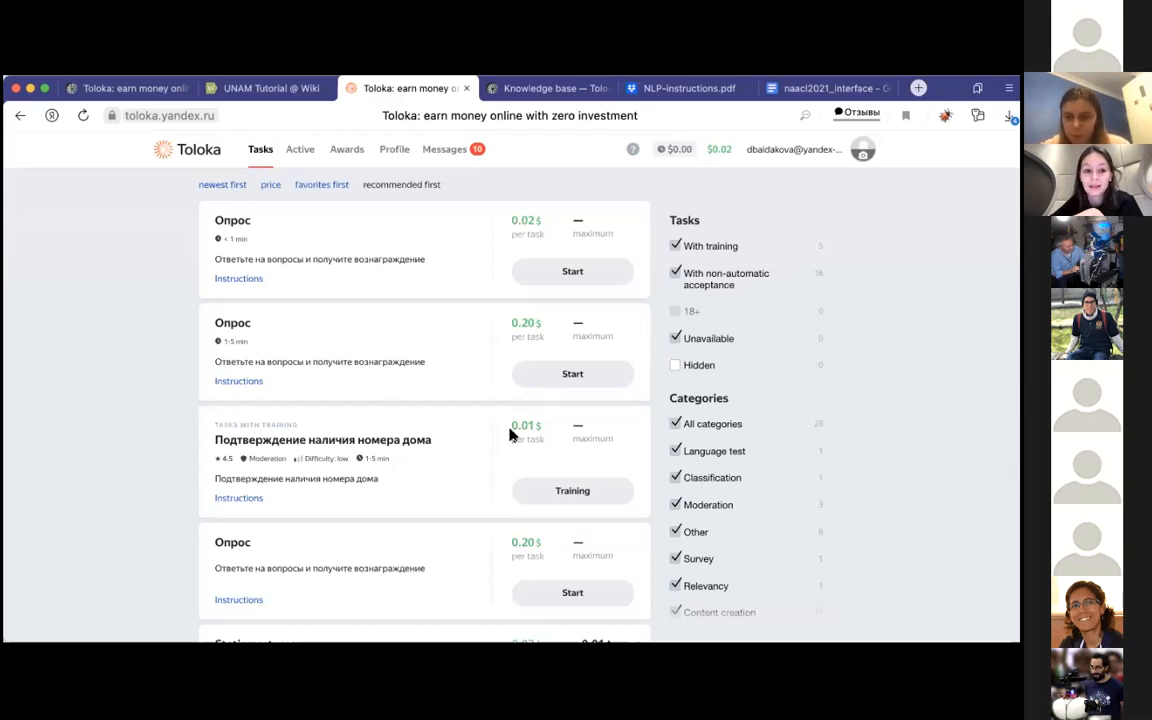
scroll(345, 440, down, 5)
scroll(345, 440, up, 5)
scroll(345, 440, down, 7)
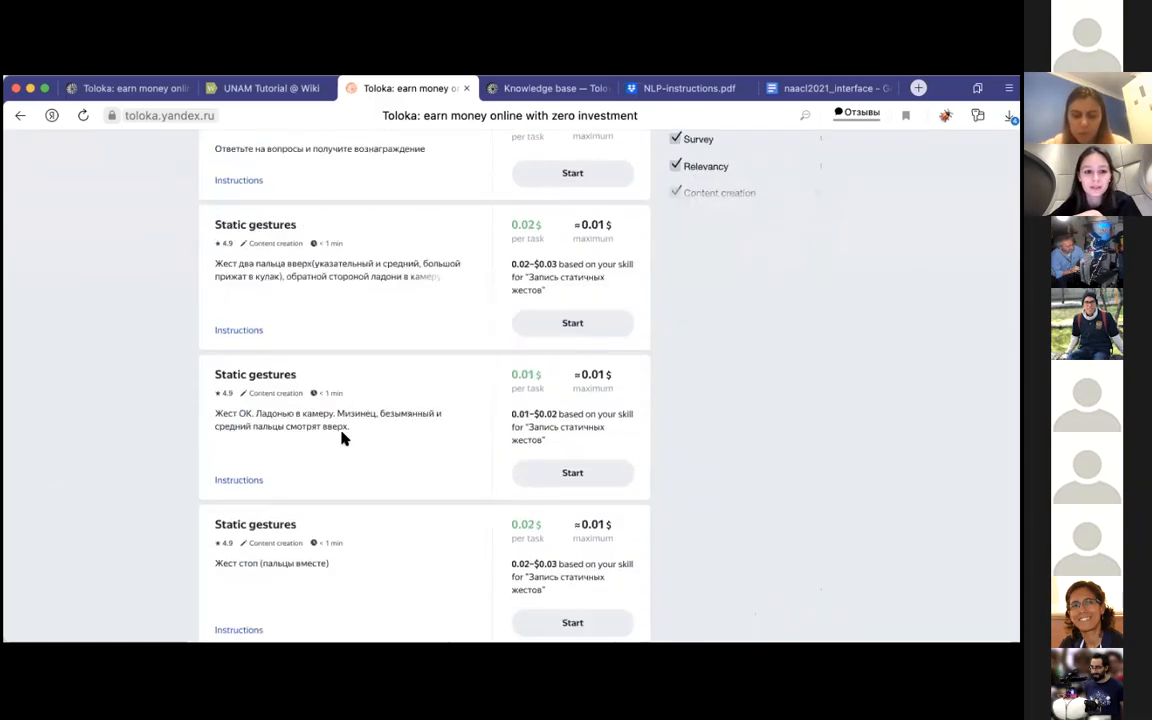
scroll(341, 437, down, 4)
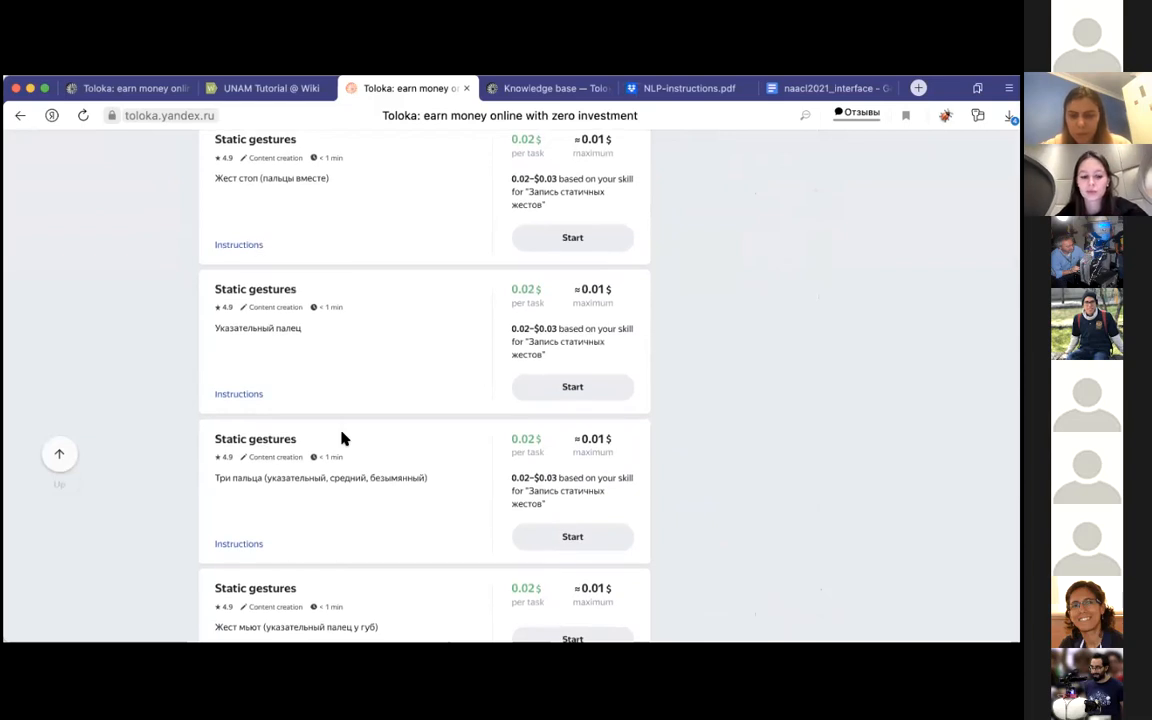
scroll(341, 437, down, 3)
scroll(341, 437, down, 4)
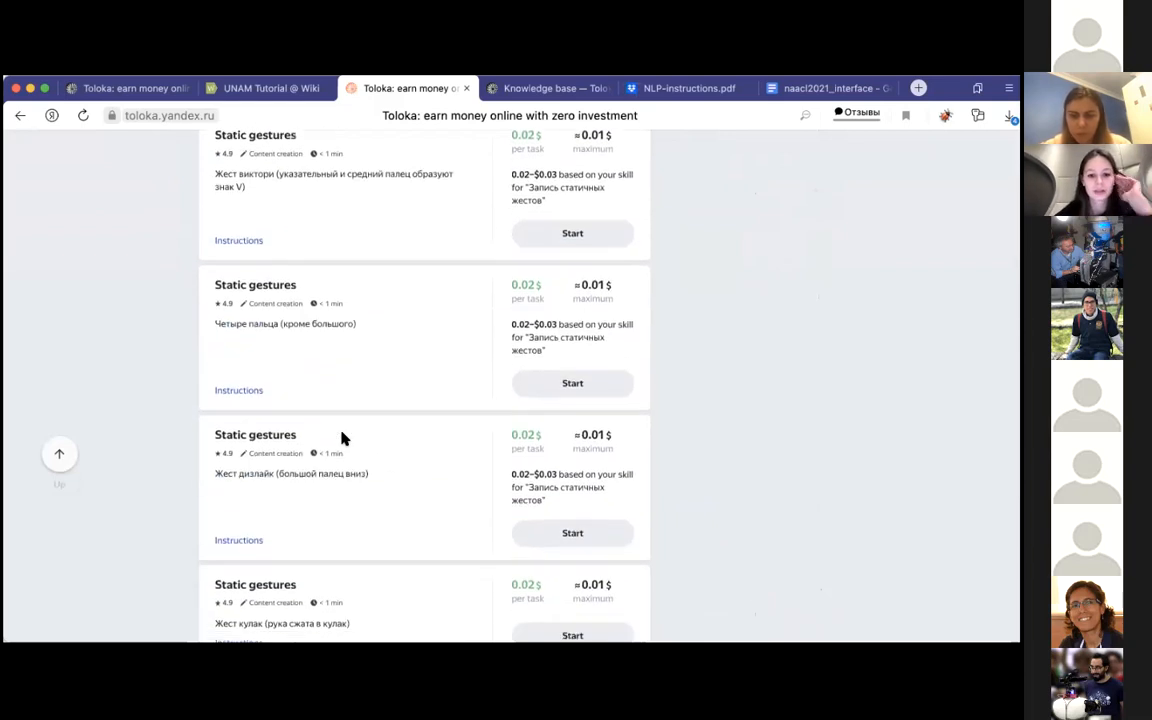
Step: Open the thumbs-up Static gestures task to examine its sample photo and photo request, and return to the task list without submitting
scroll(341, 437, down, 4)
scroll(341, 437, down, 5)
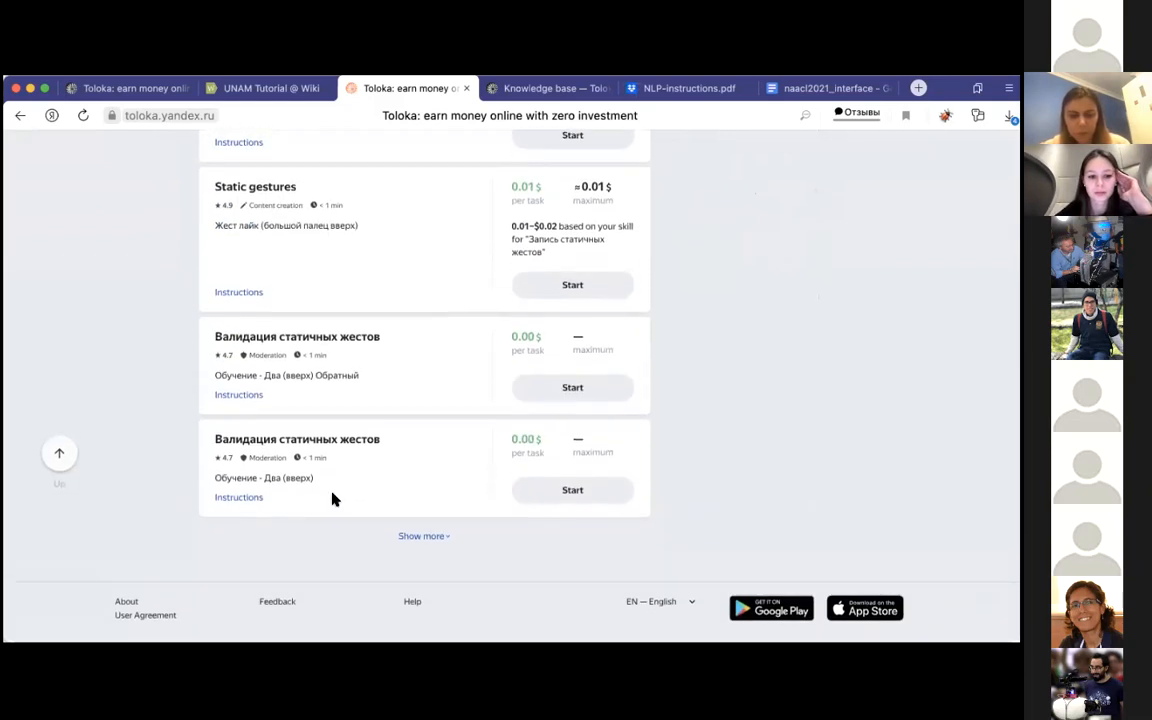
click(590, 287)
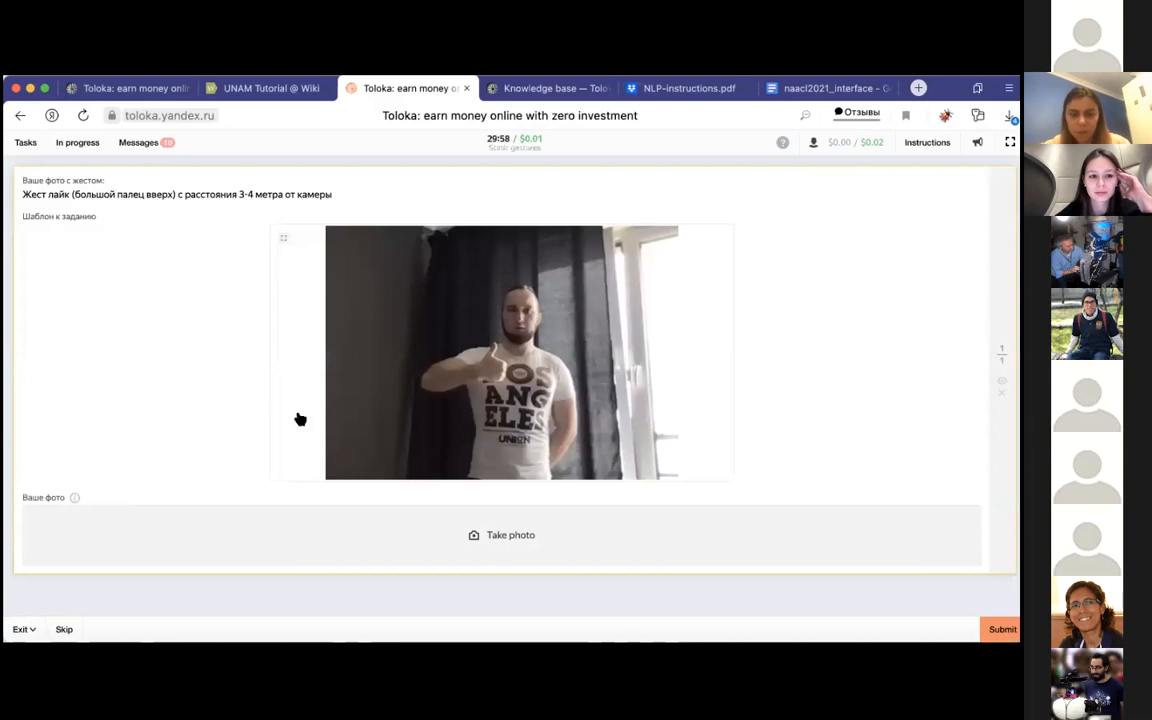
scroll(245, 503, down, 1)
scroll(245, 503, up, 1)
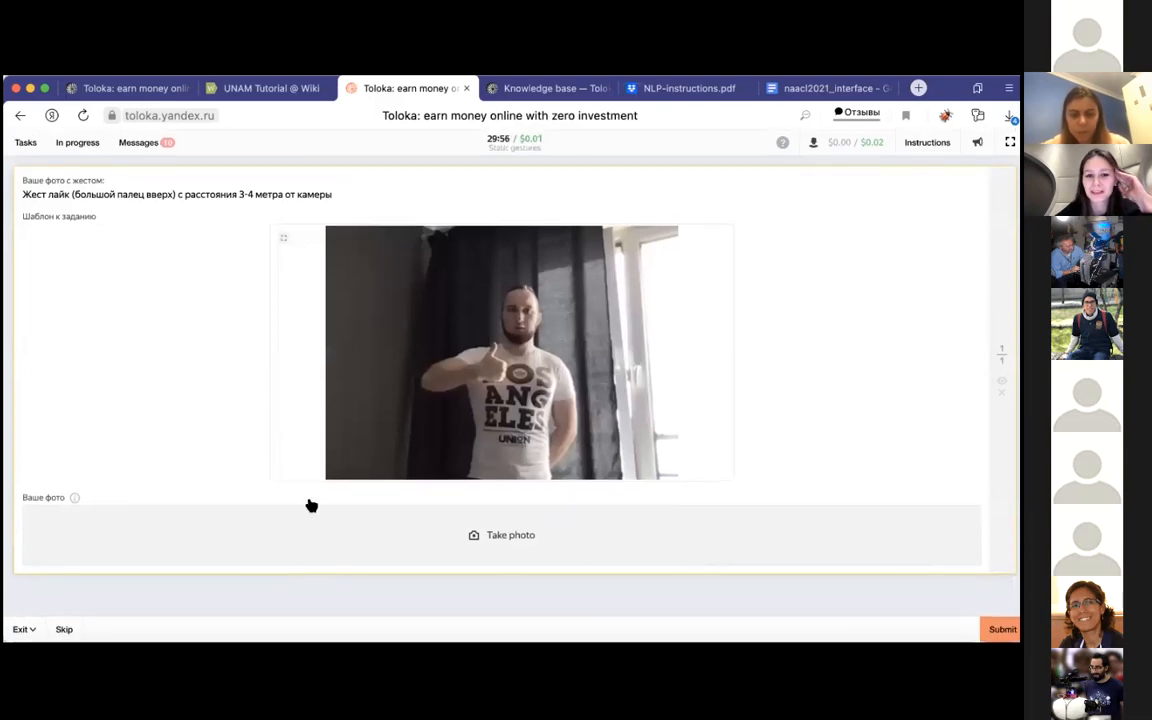
click(78, 143)
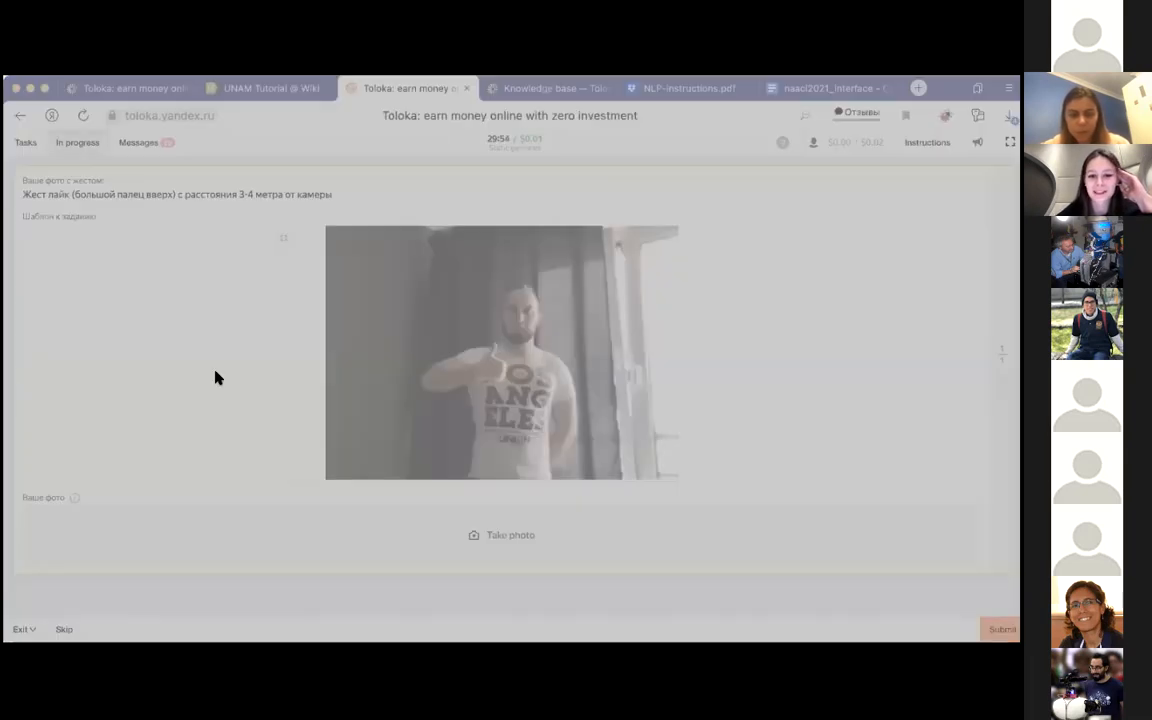
click(602, 534)
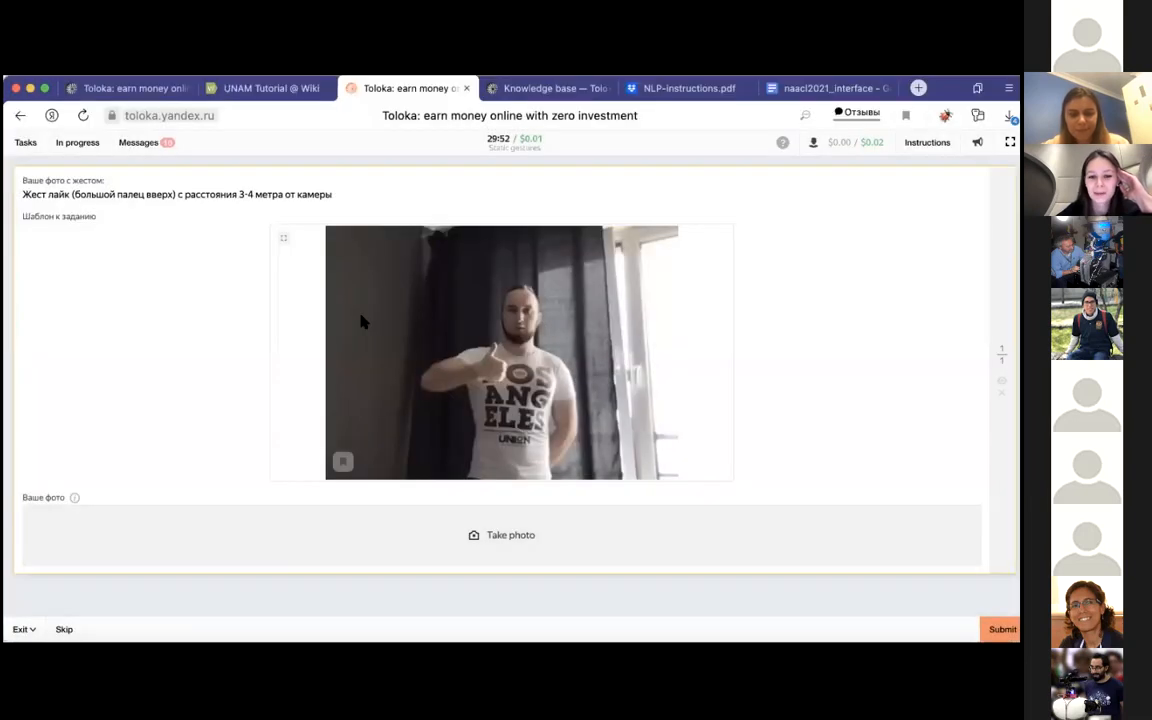
click(20, 118)
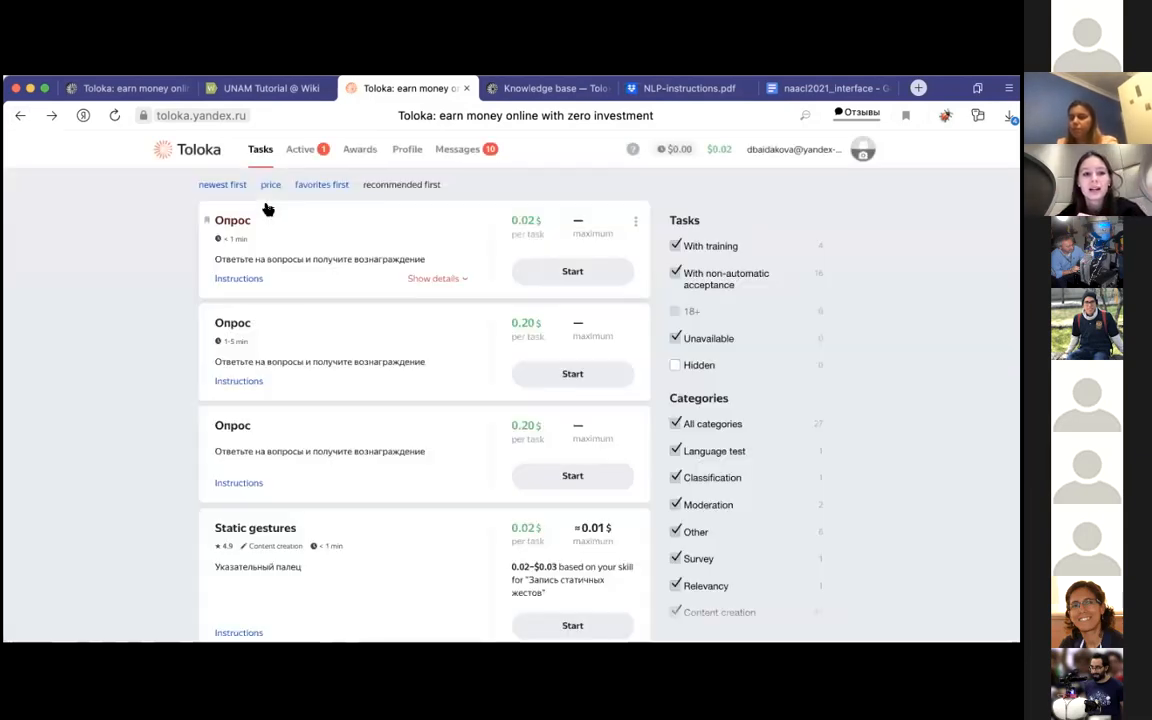
Step: View the performer's active tasks and look through the awards, dismissing the "Year with Toloka" award notice
click(296, 159)
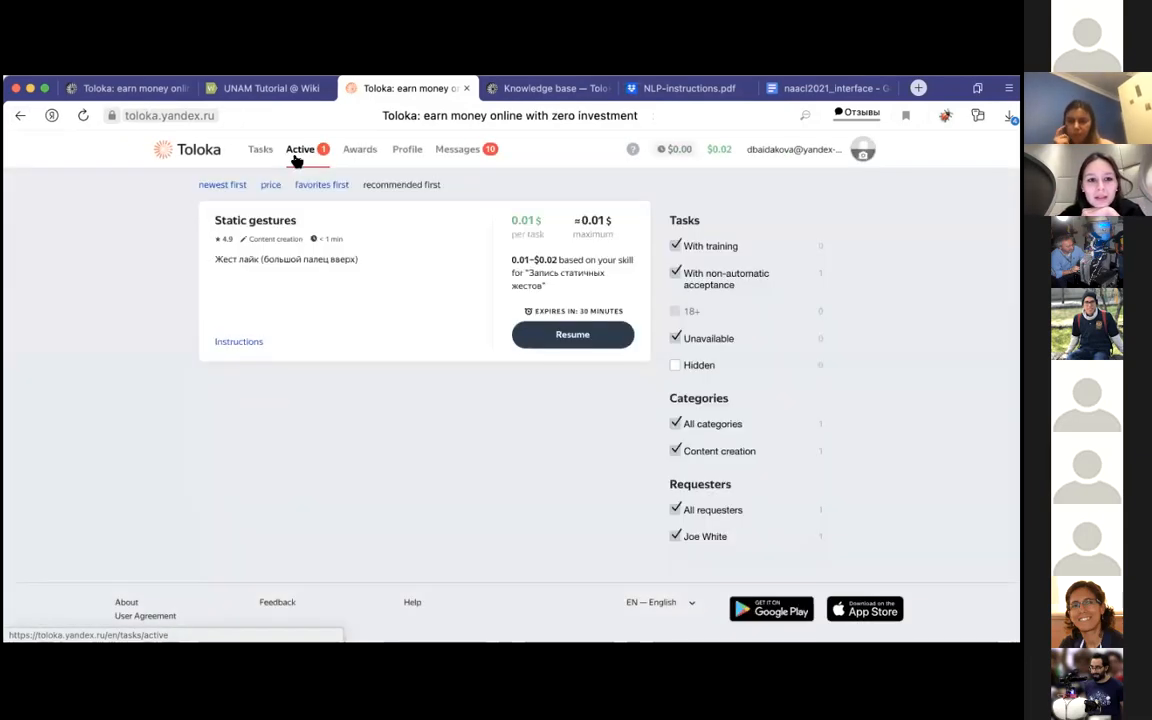
click(350, 163)
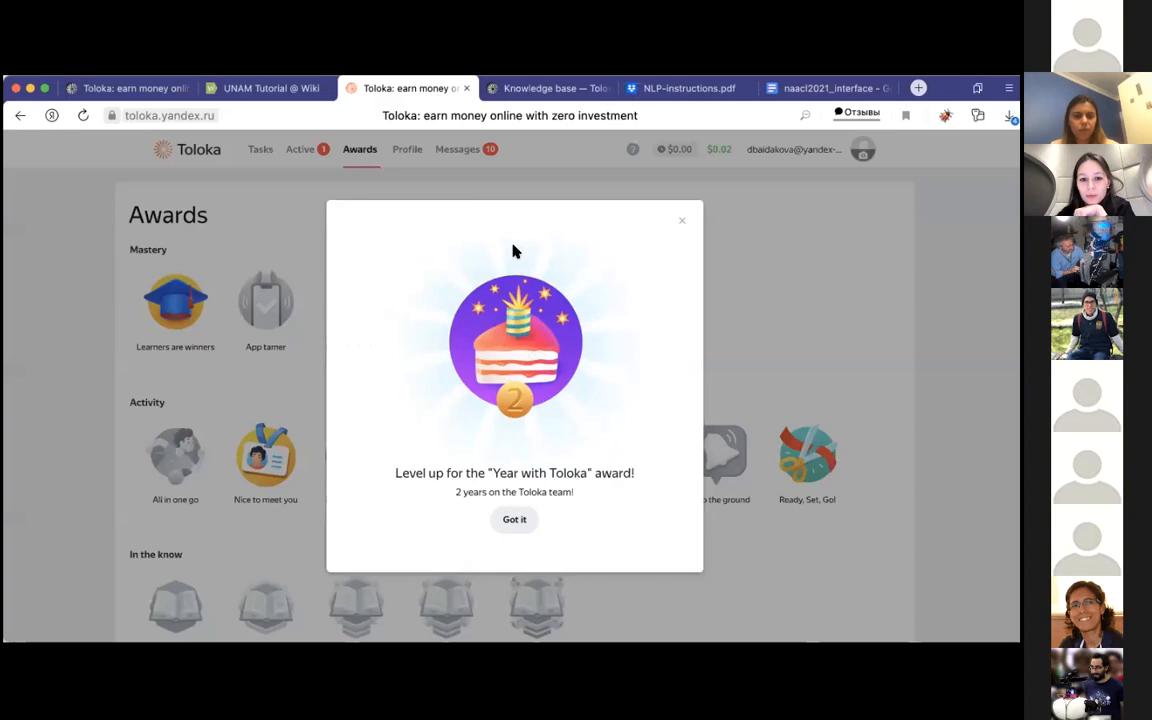
click(520, 523)
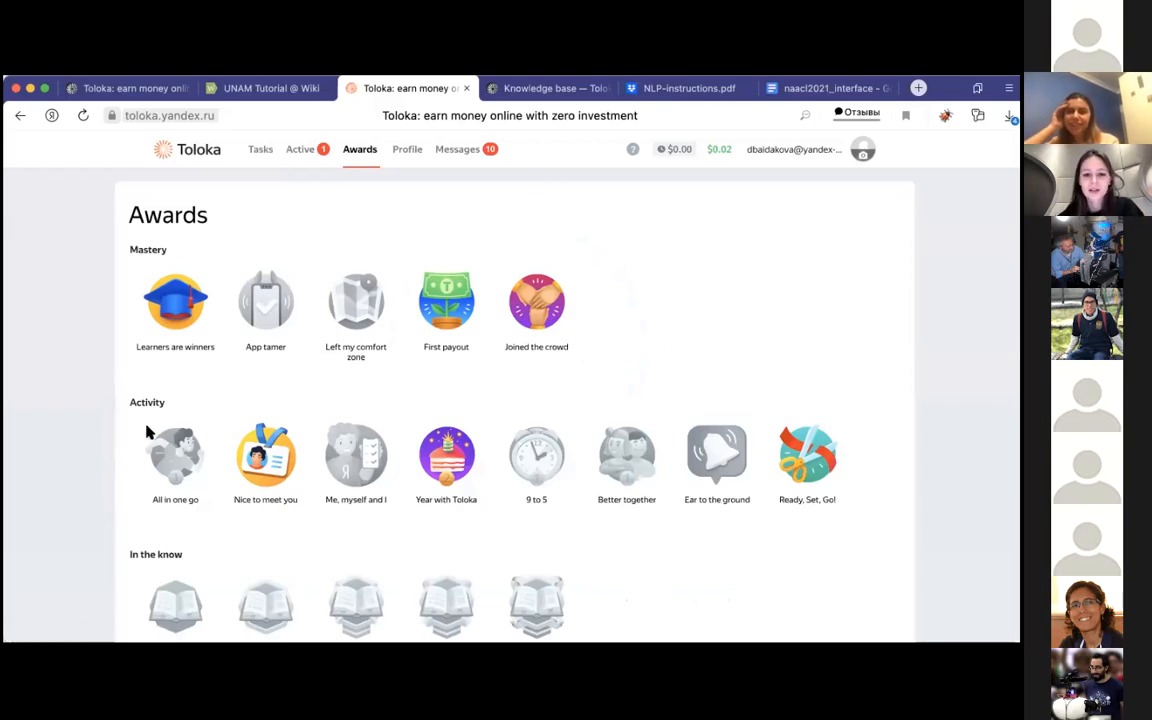
scroll(592, 494, down, 1)
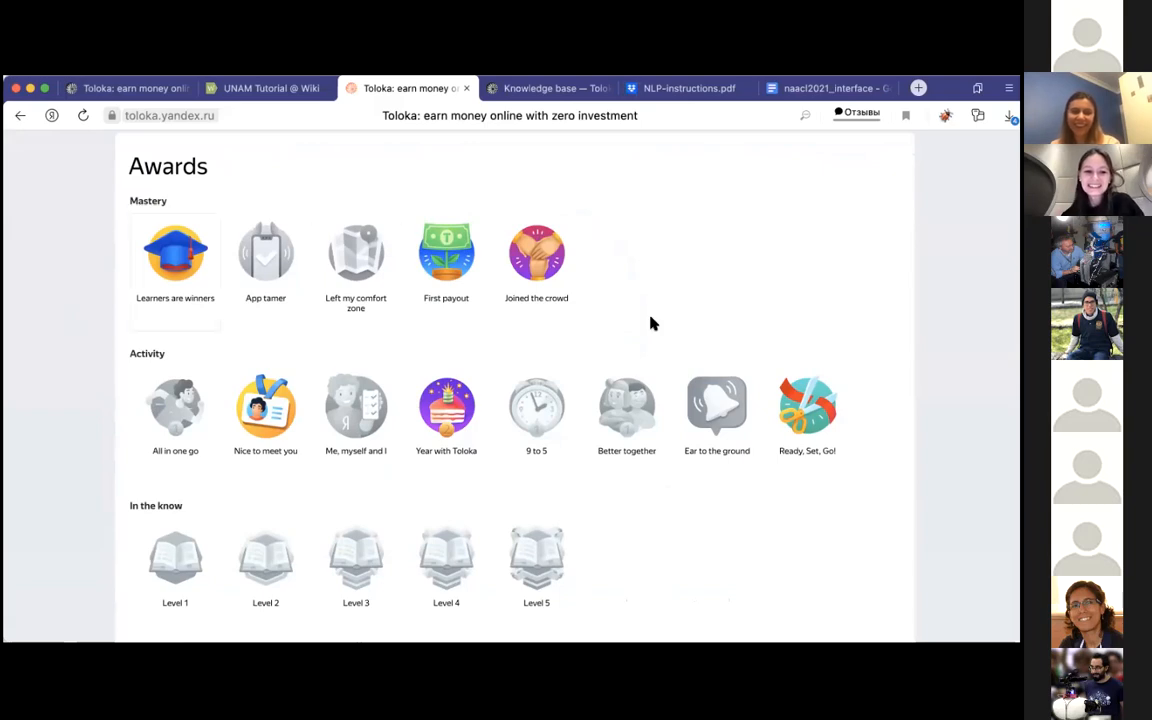
scroll(650, 321, down, 5)
scroll(650, 321, up, 10)
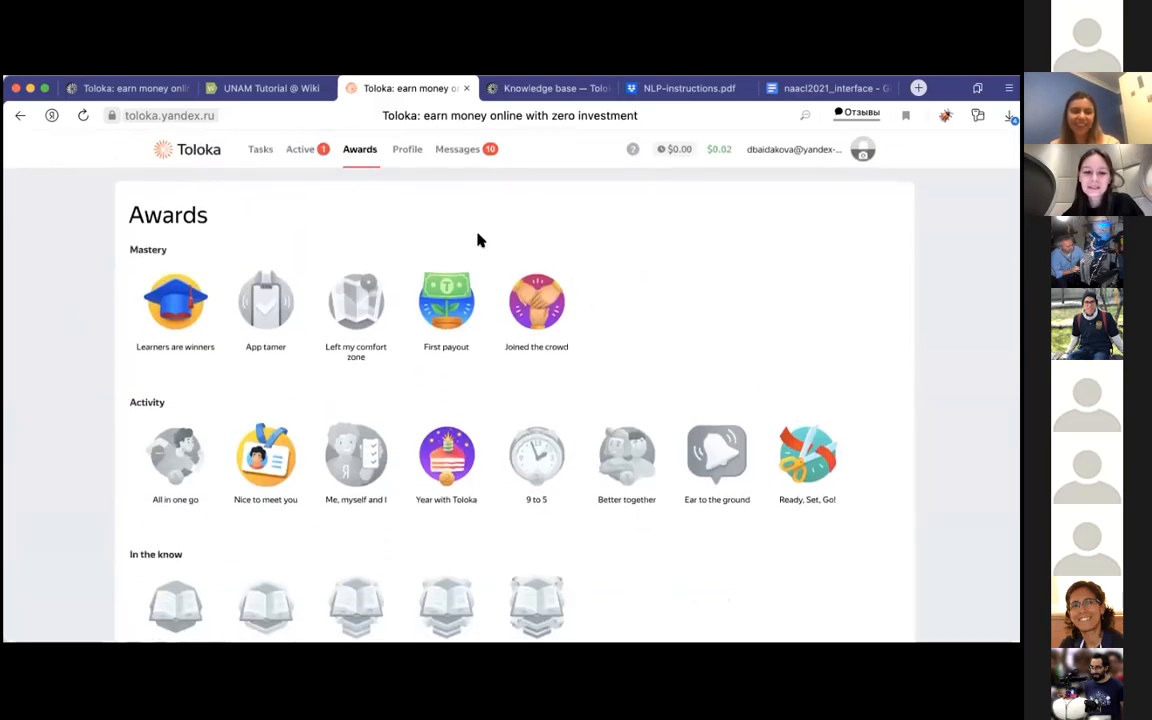
Step: Check the performer profile, and read the "You're almost there" notification and the "3D segmentation" project message
click(411, 152)
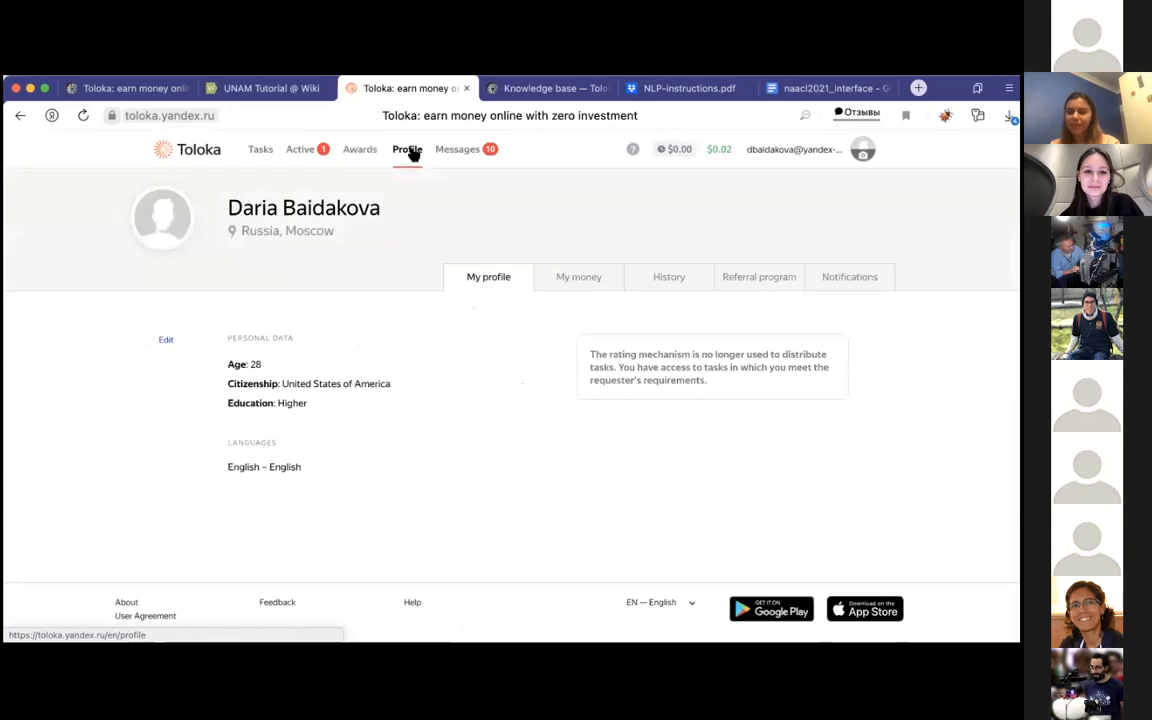
click(442, 160)
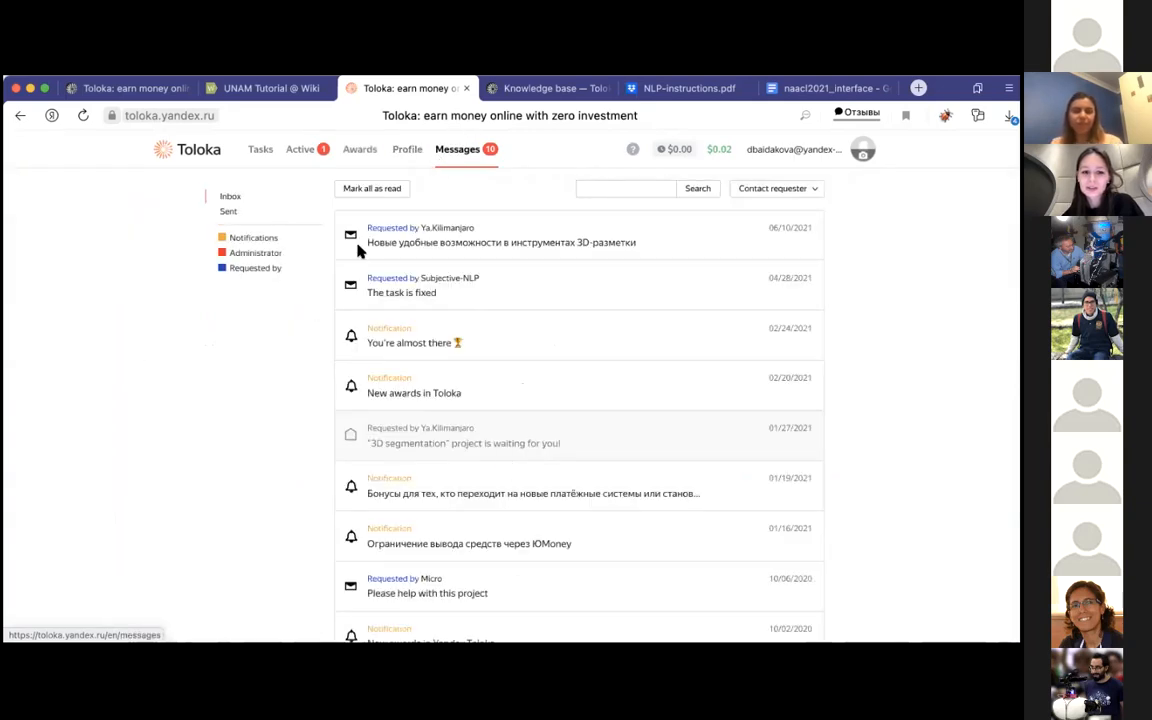
click(420, 336)
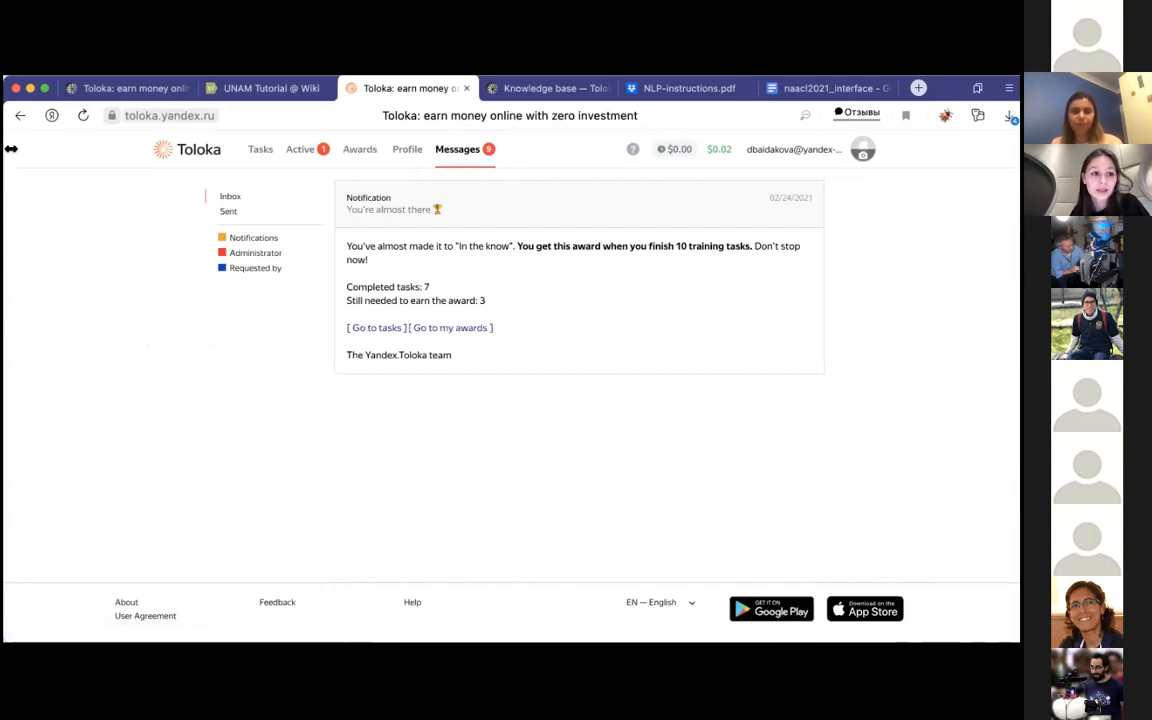
click(20, 115)
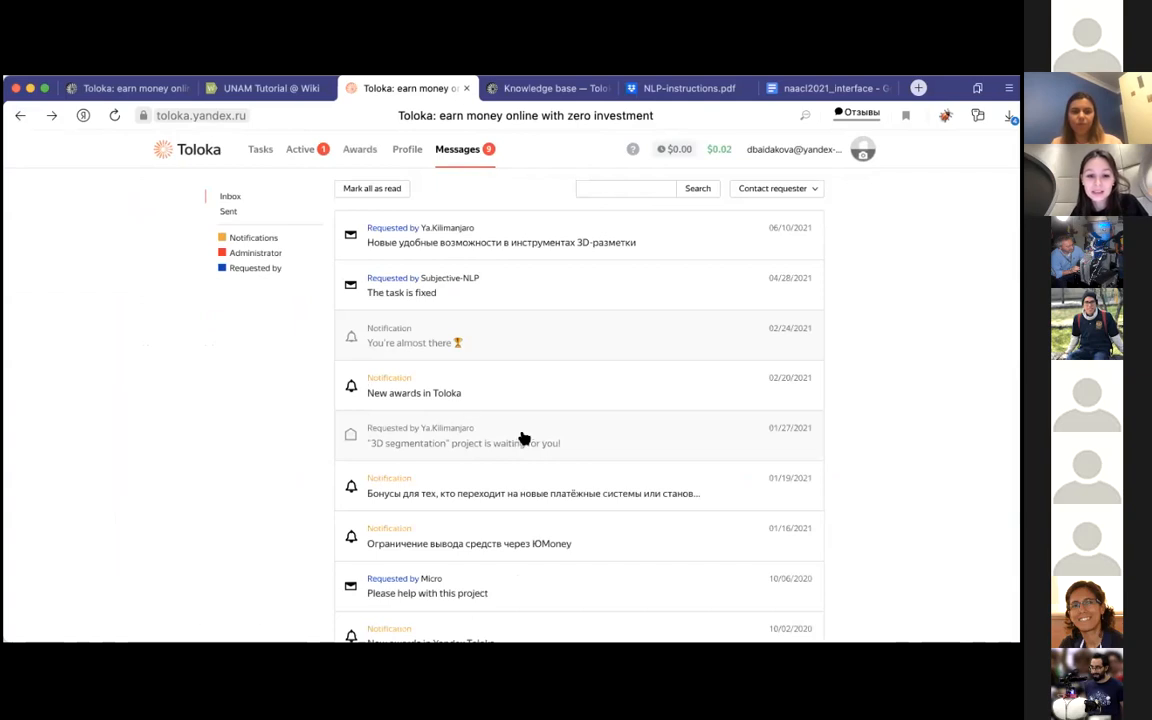
scroll(522, 437, down, 2)
click(427, 366)
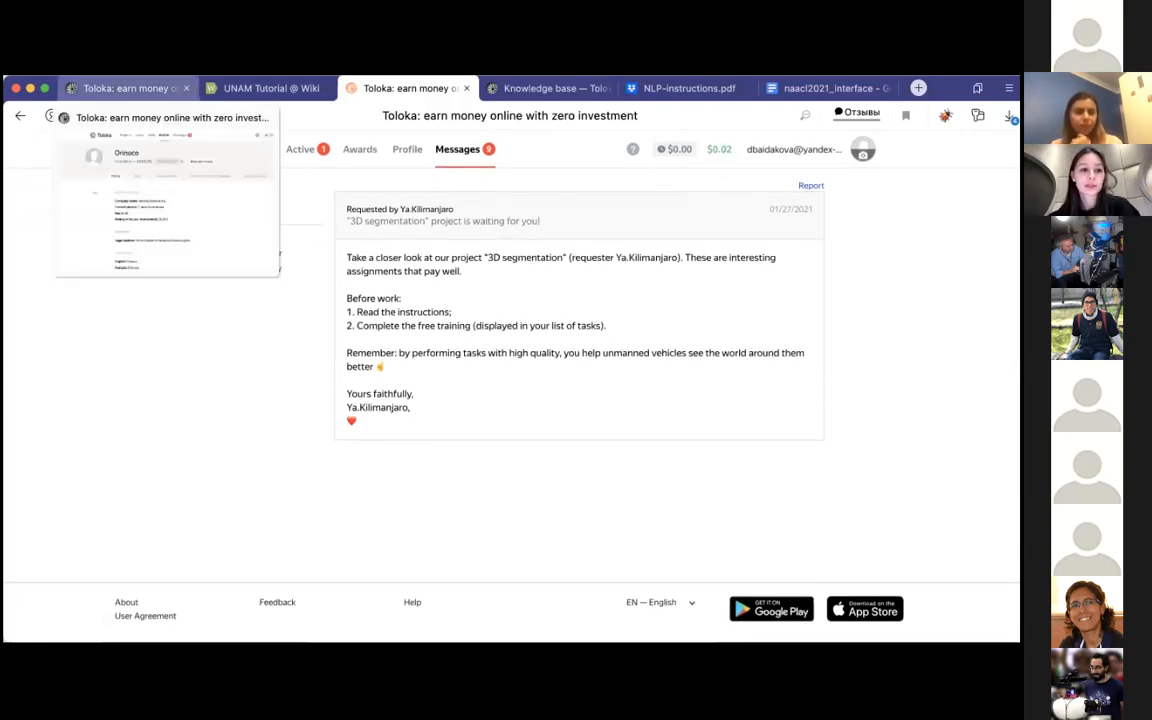
Step: Leave the performer account and review the "Create a project" instructions on page 3 of NLP-instructions.pdf
click(140, 88)
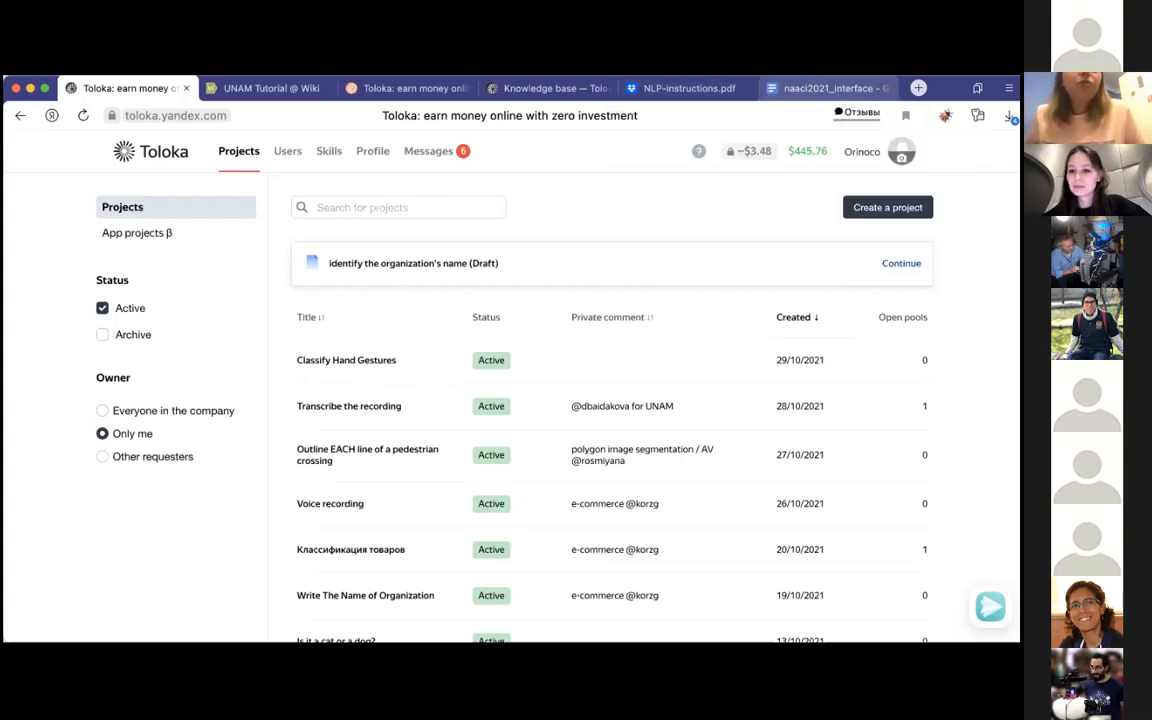
click(674, 88)
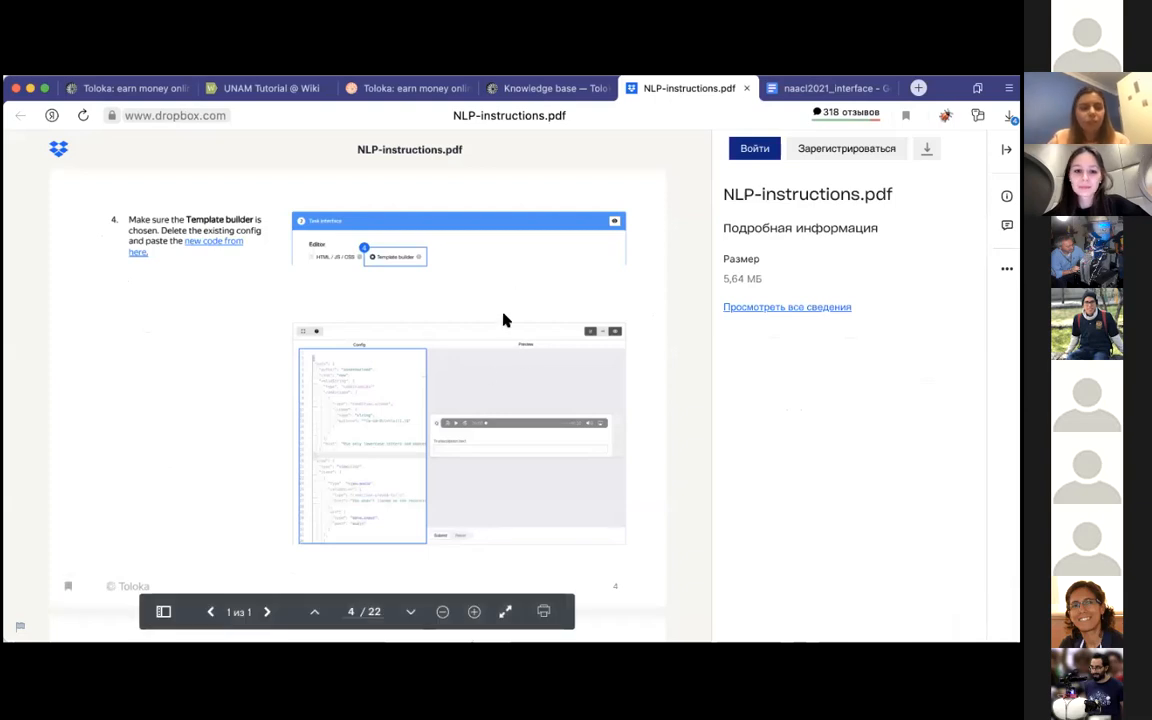
click(314, 614)
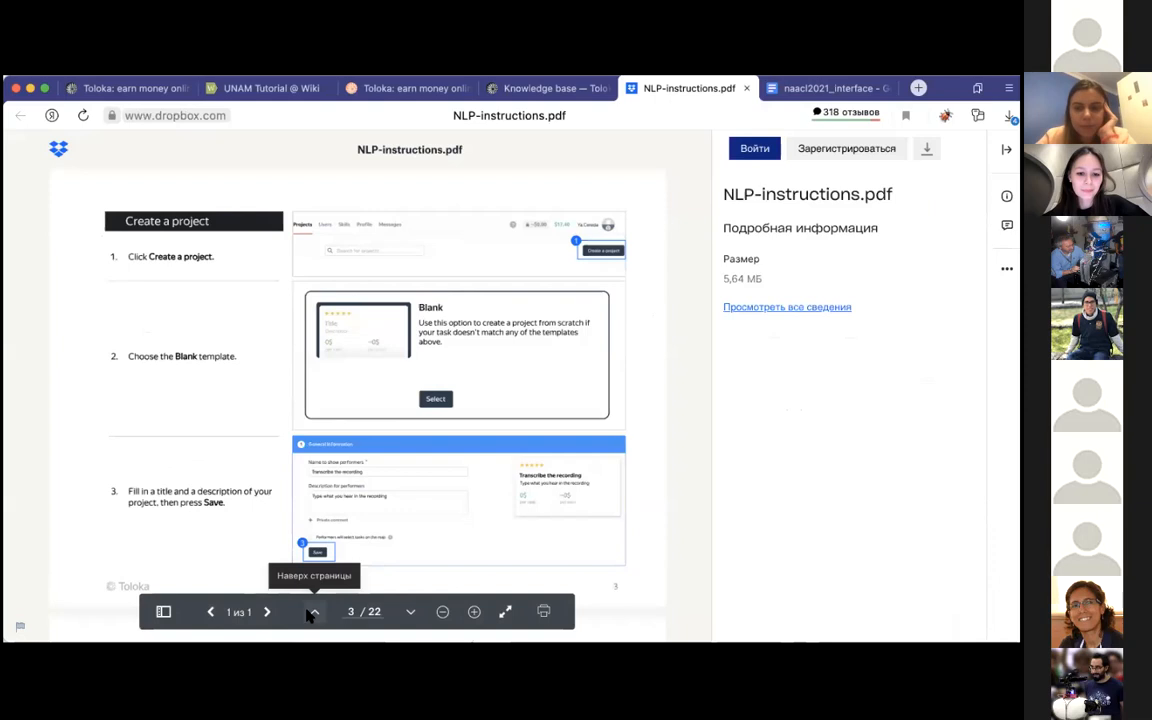
Step: Start a new project in the Toloka requester account from the Blank template
click(135, 88)
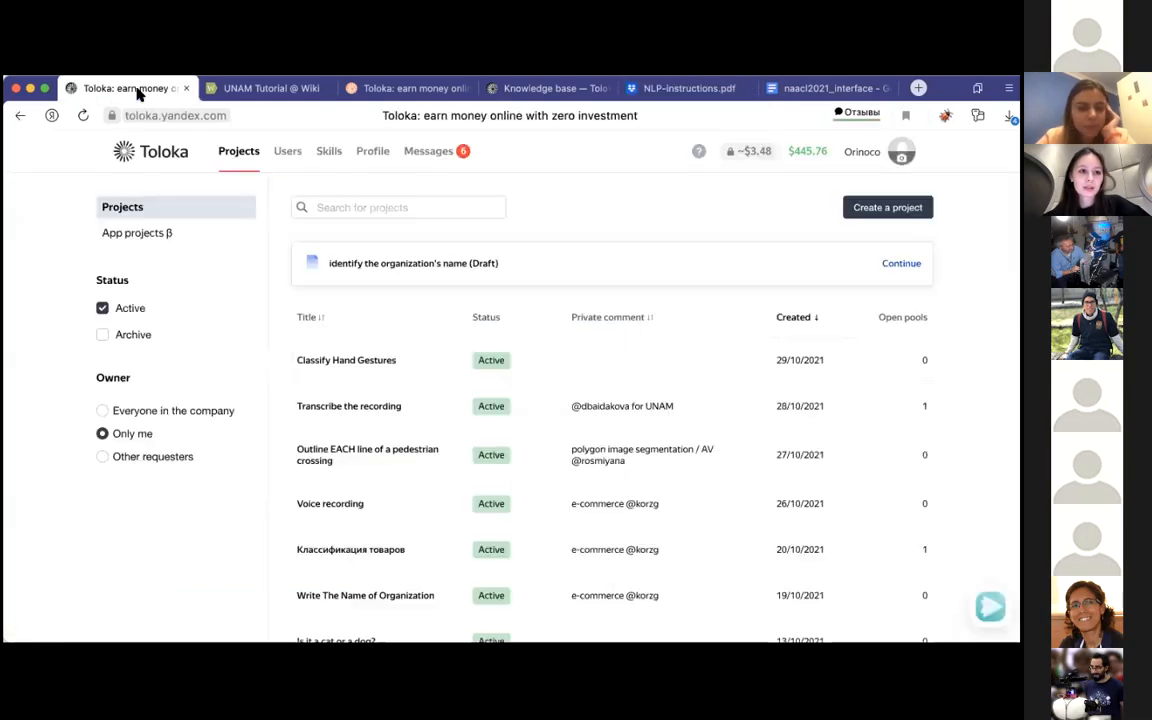
click(887, 207)
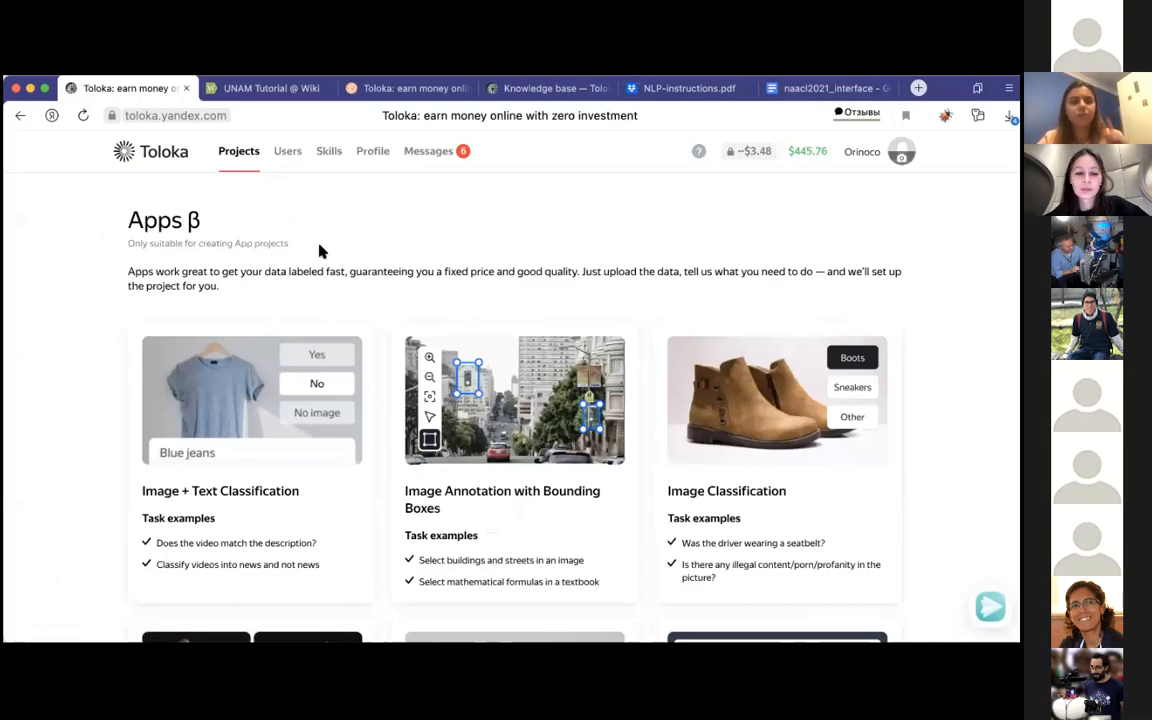
scroll(320, 249, down, 15)
scroll(335, 295, up, 10)
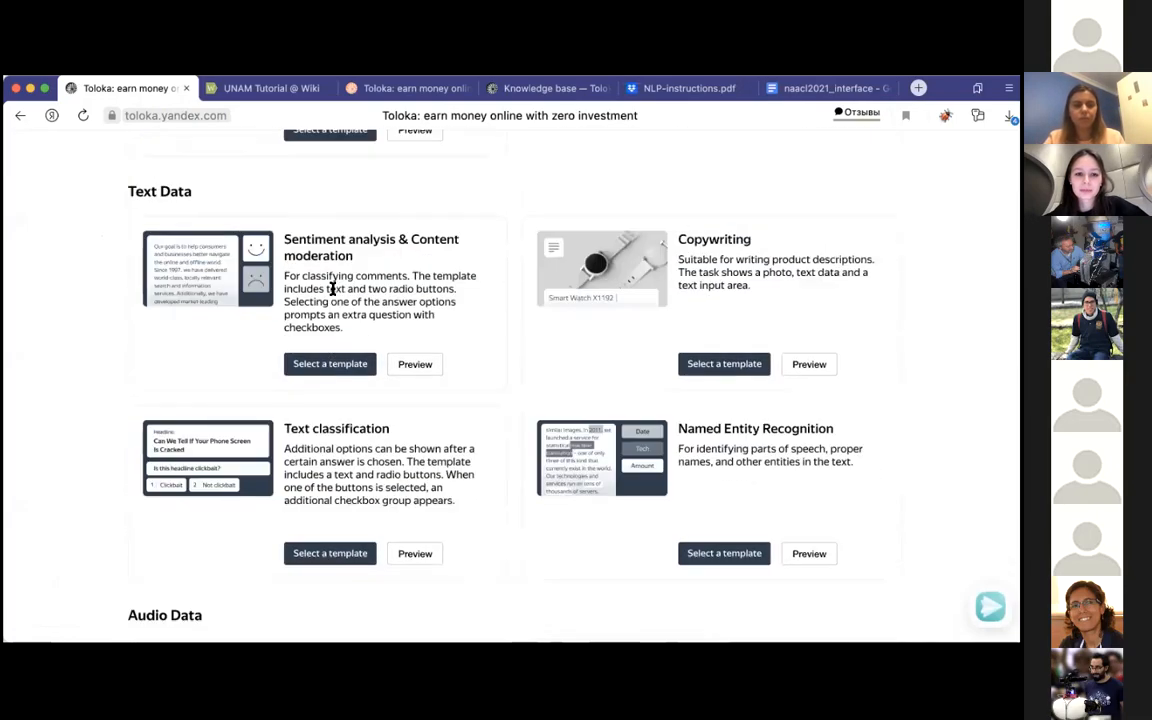
scroll(333, 289, down, 6)
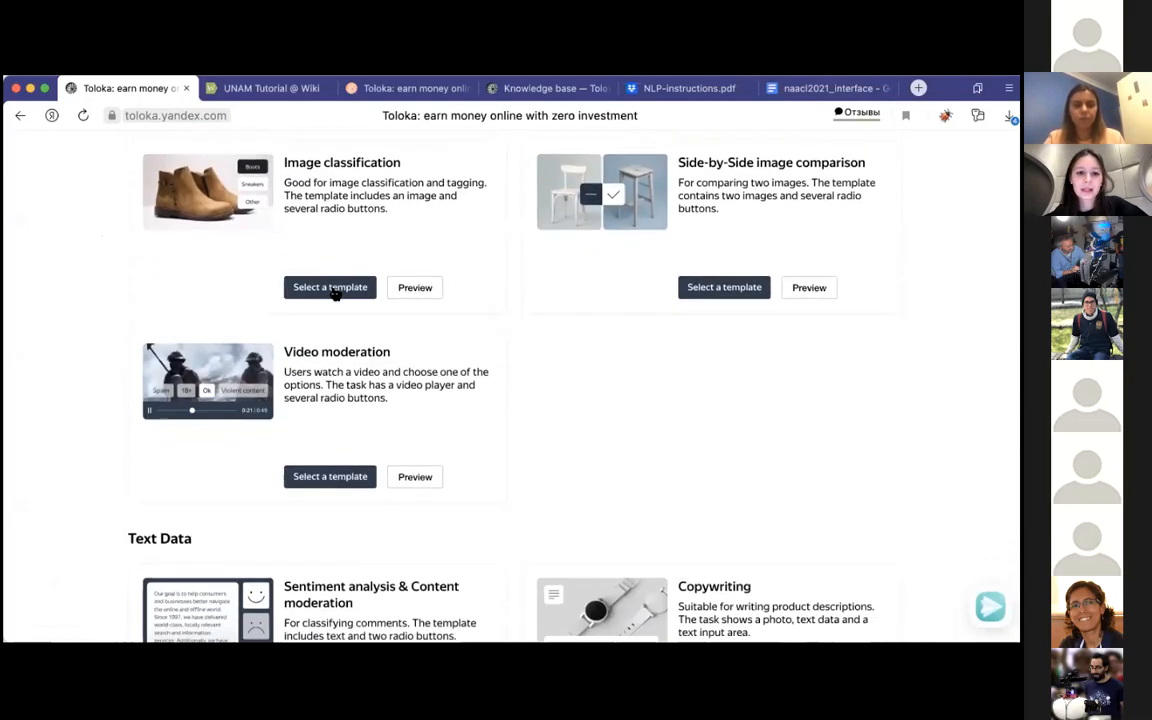
scroll(333, 289, down, 4)
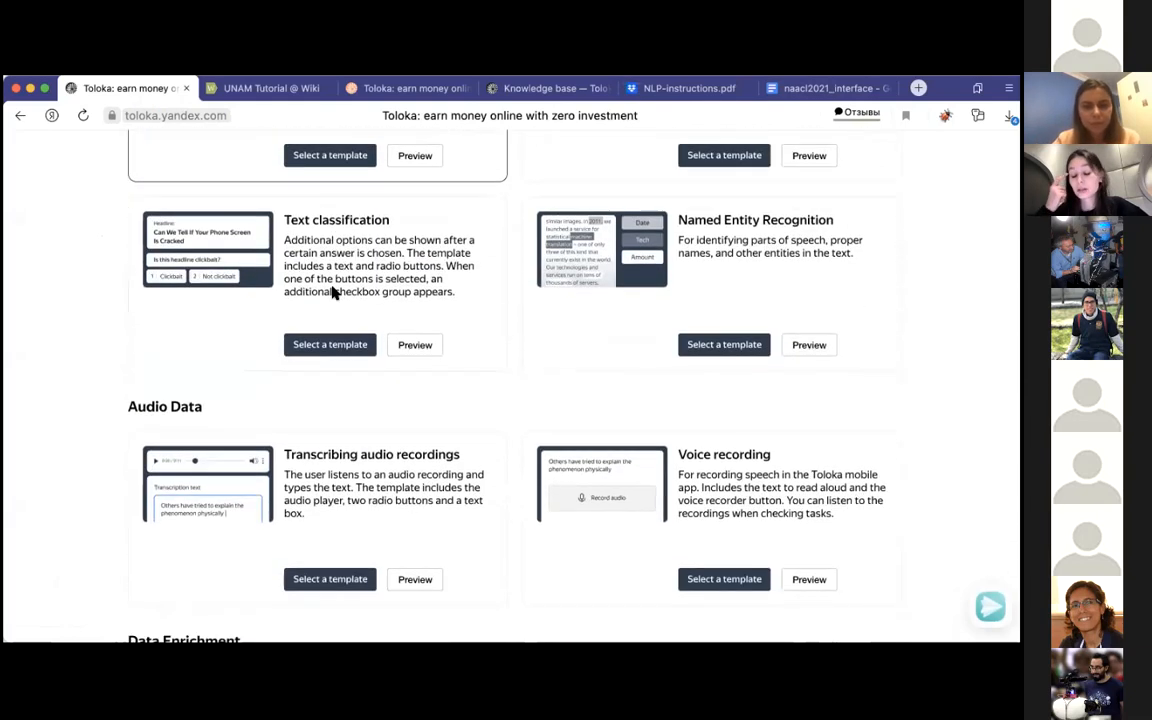
scroll(305, 328, up, 4)
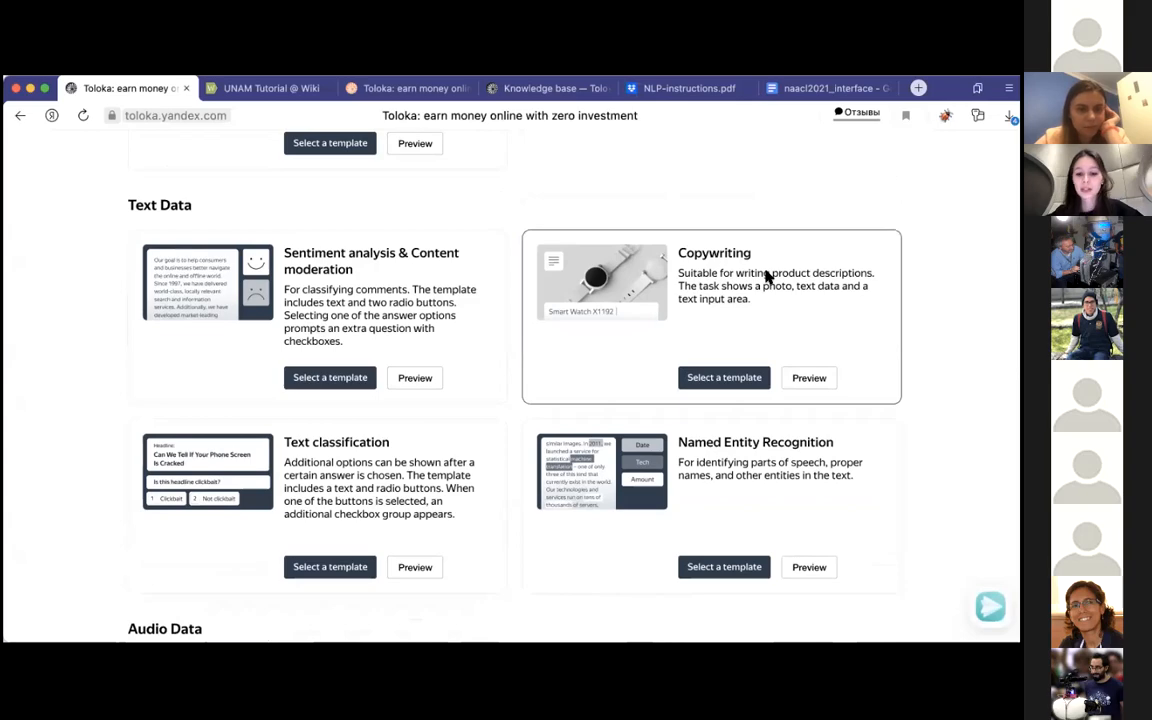
scroll(768, 276, down, 5)
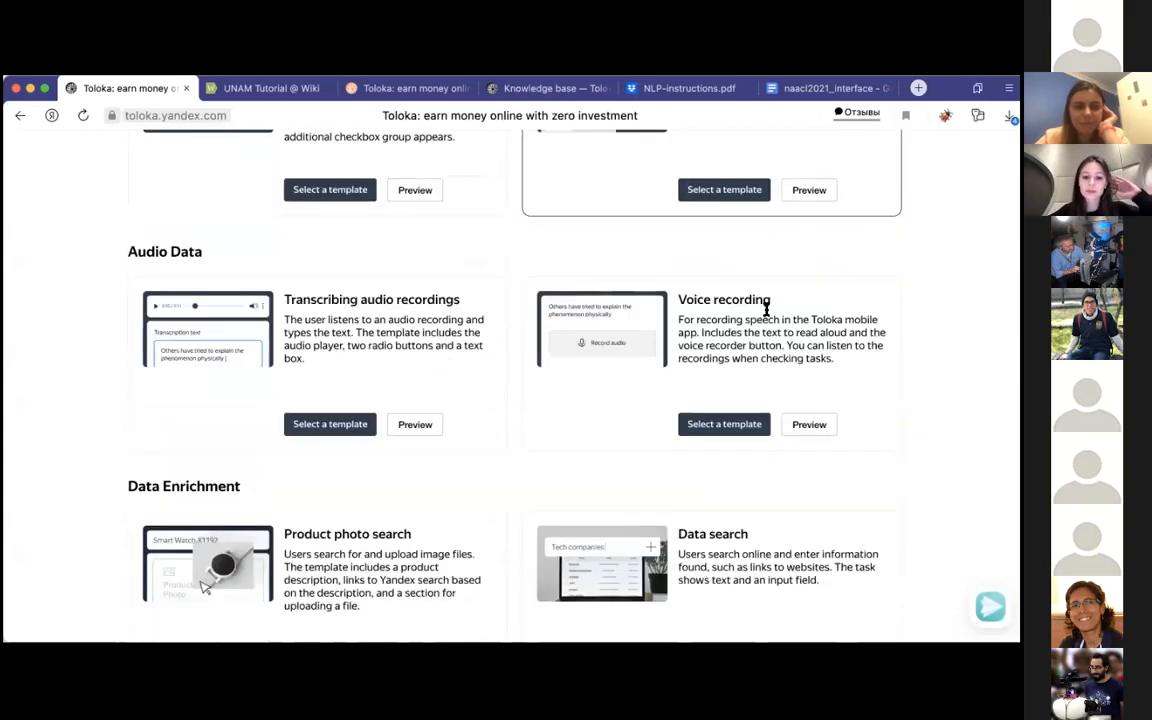
scroll(767, 309, down, 10)
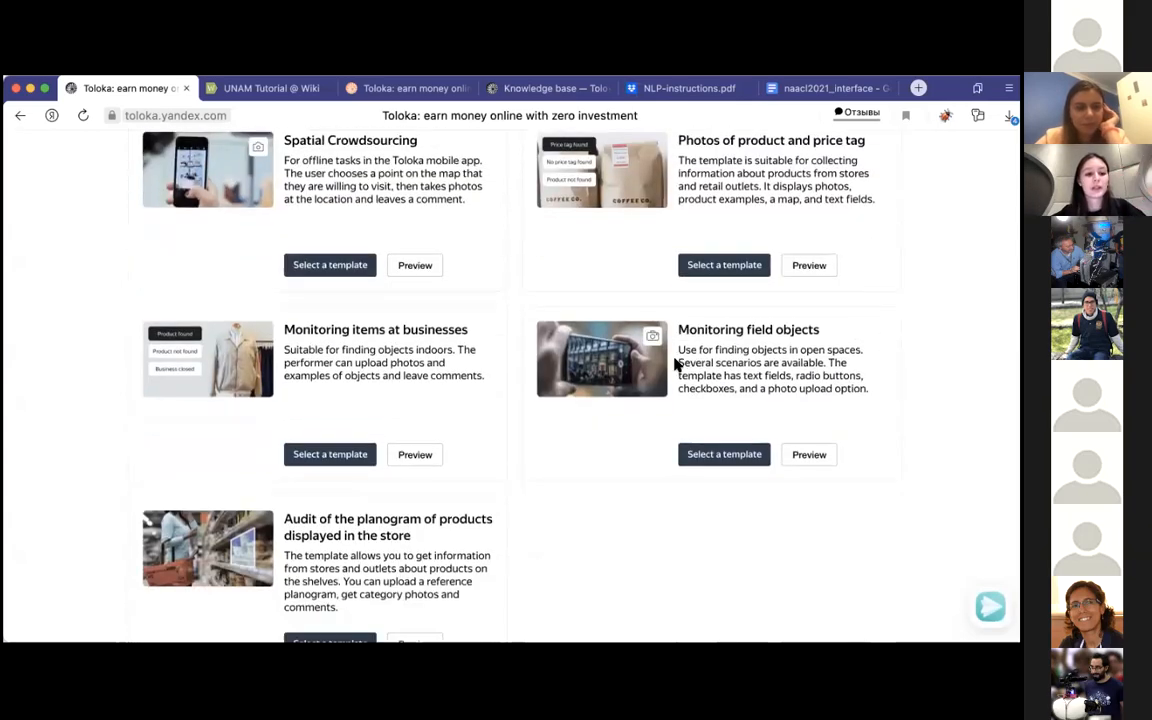
scroll(332, 527, down, 5)
click(331, 531)
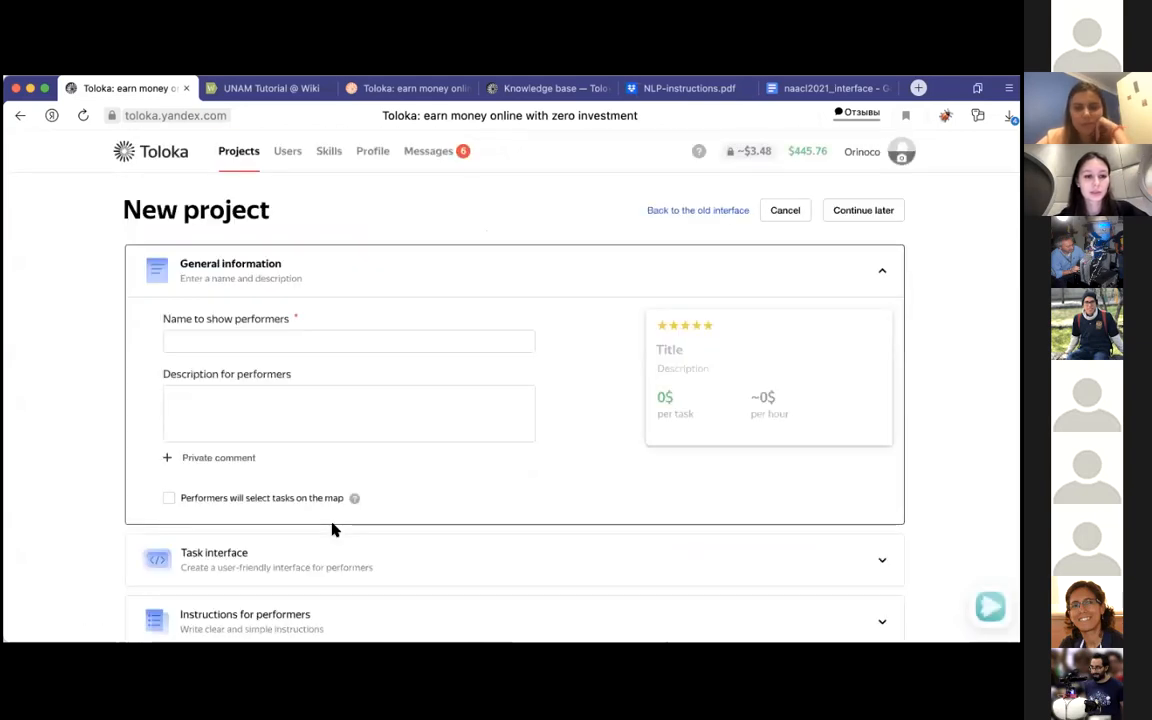
Step: Name the project "Transcribe audio" and enter the performer description "Listen to the audio and transcribe it"
click(372, 323)
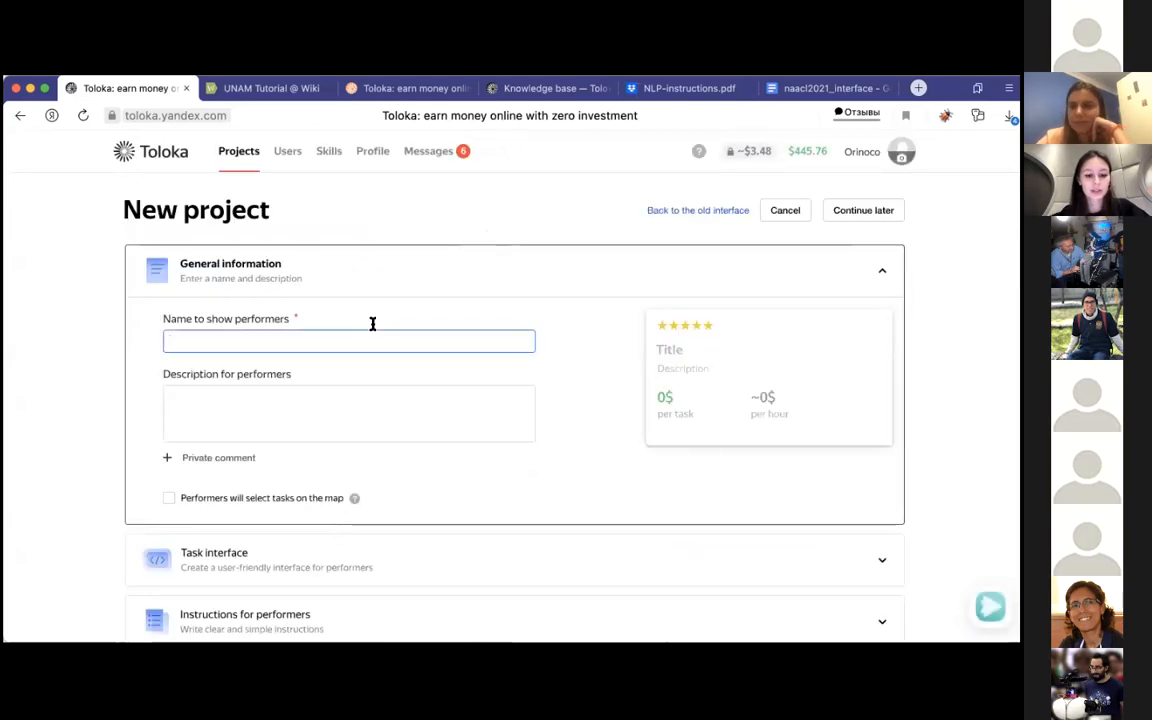
text(Transcribe )
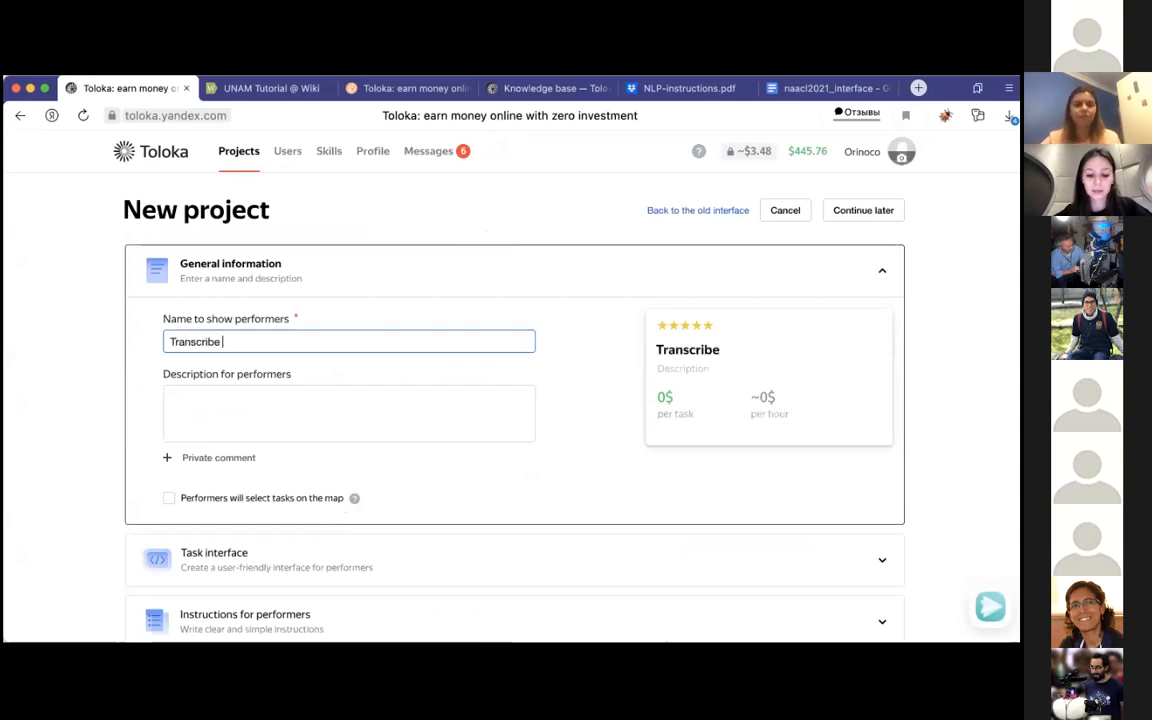
text(audio)
click(324, 391)
text(Li)
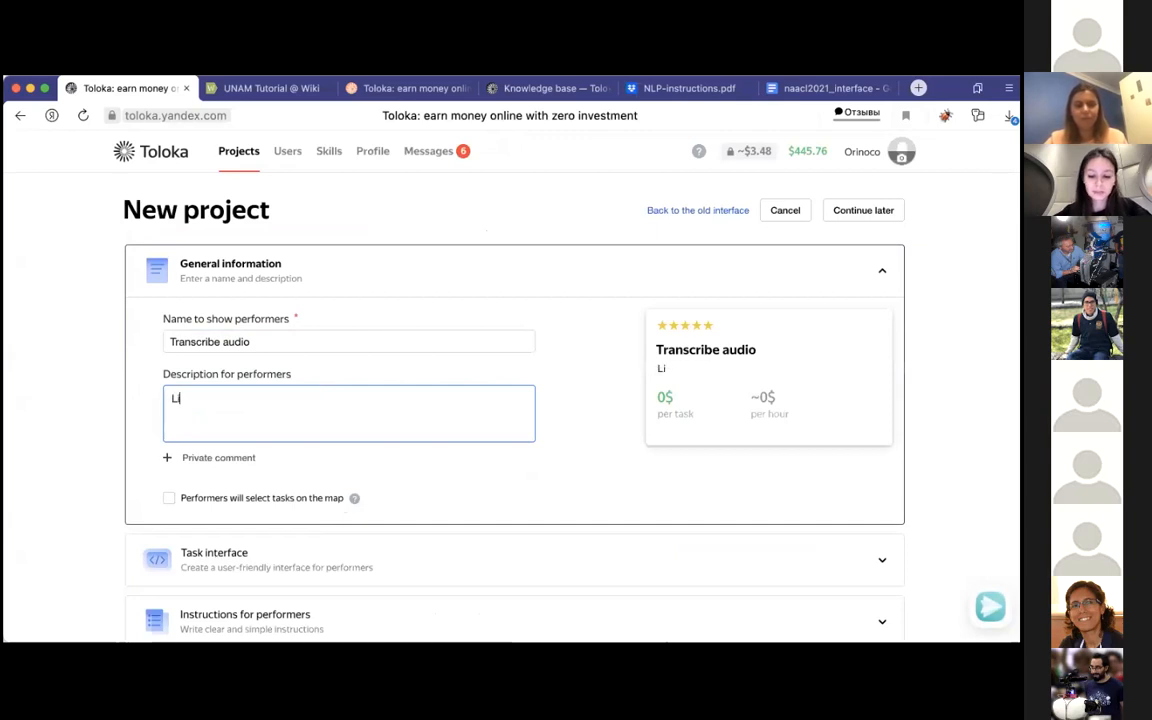
text(sten to)
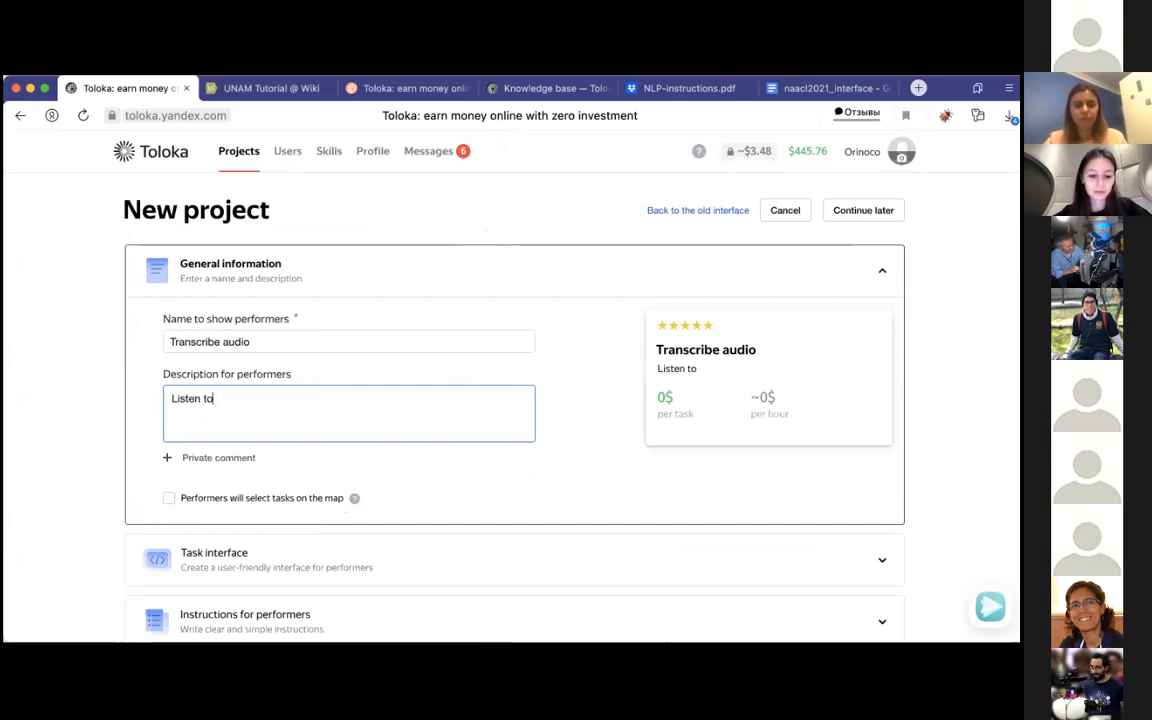
text( the a)
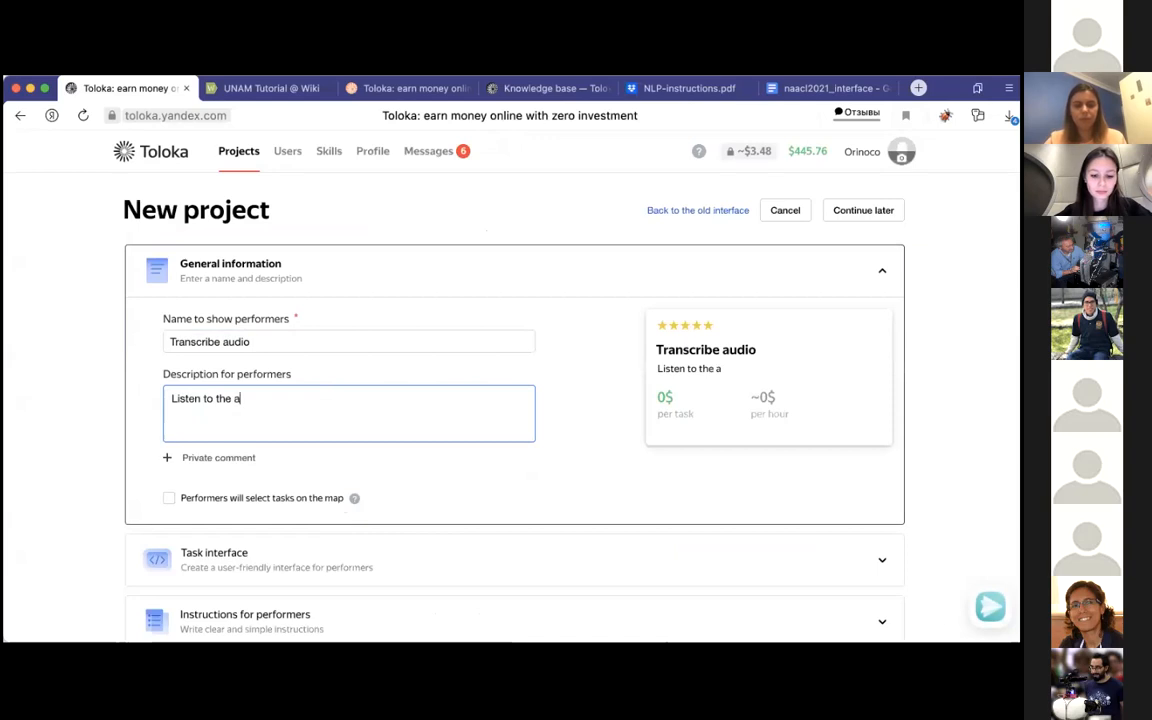
text(udio and )
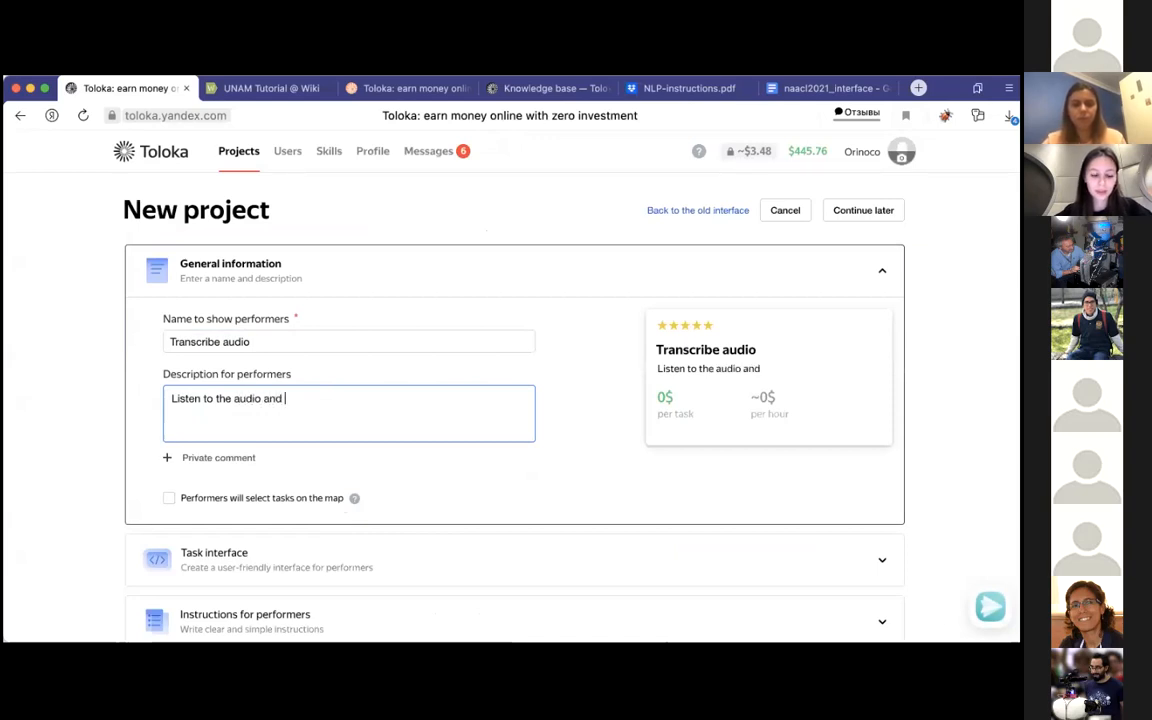
text(tran)
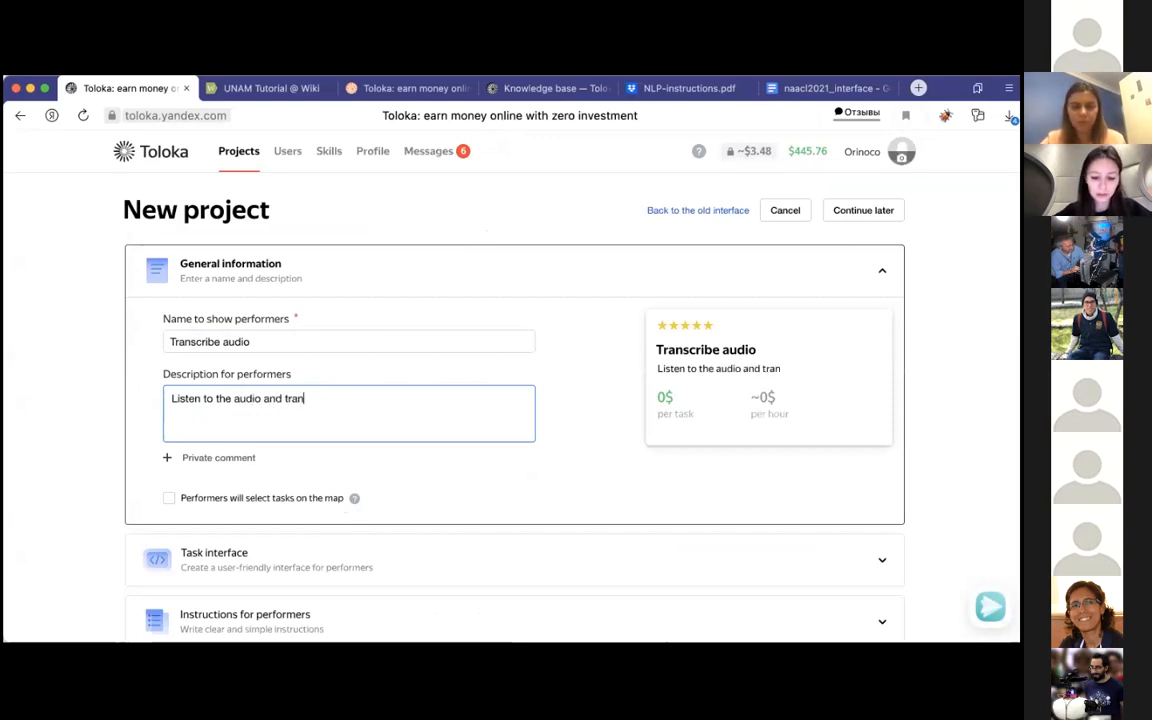
text(scribe it)
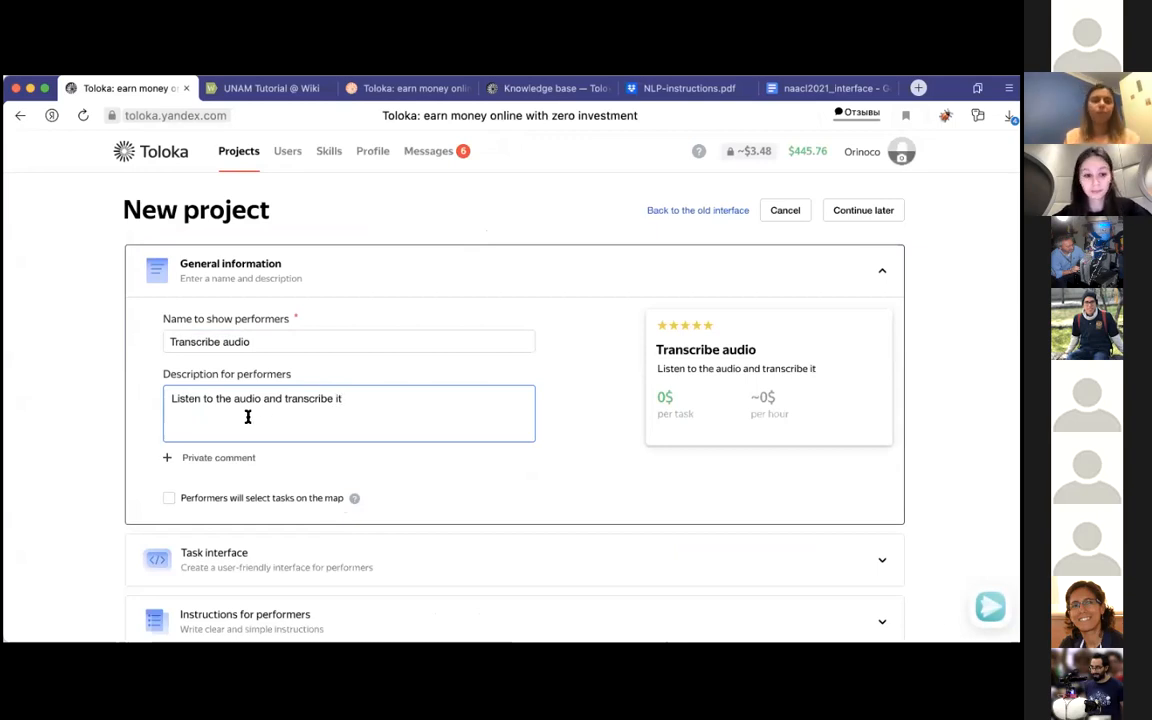
Step: Add a private comment to the project with the requester's username followed by "29 oct"
click(230, 458)
click(219, 483)
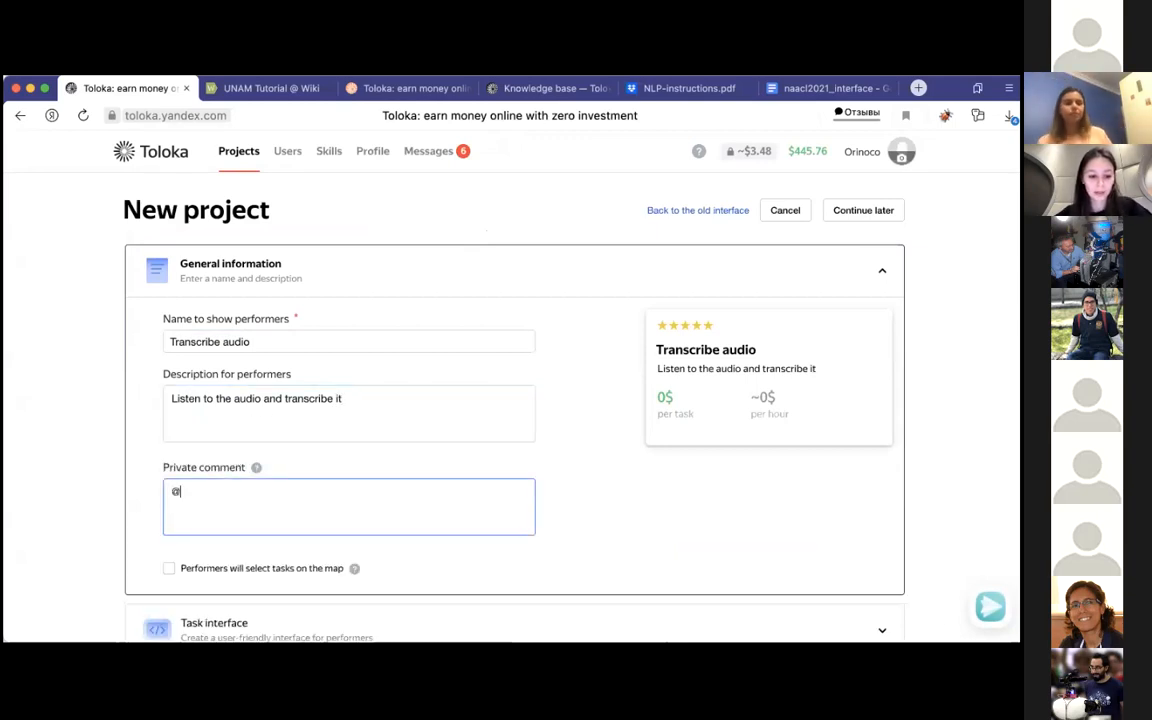
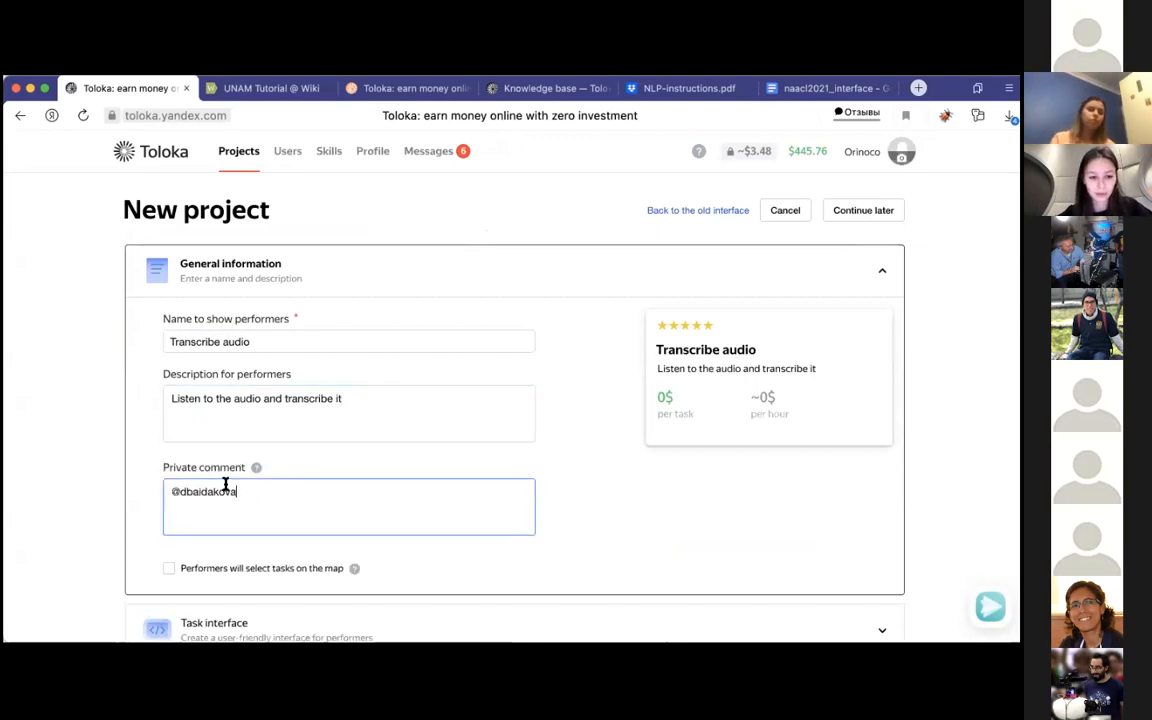
scroll(250, 522, down, 3)
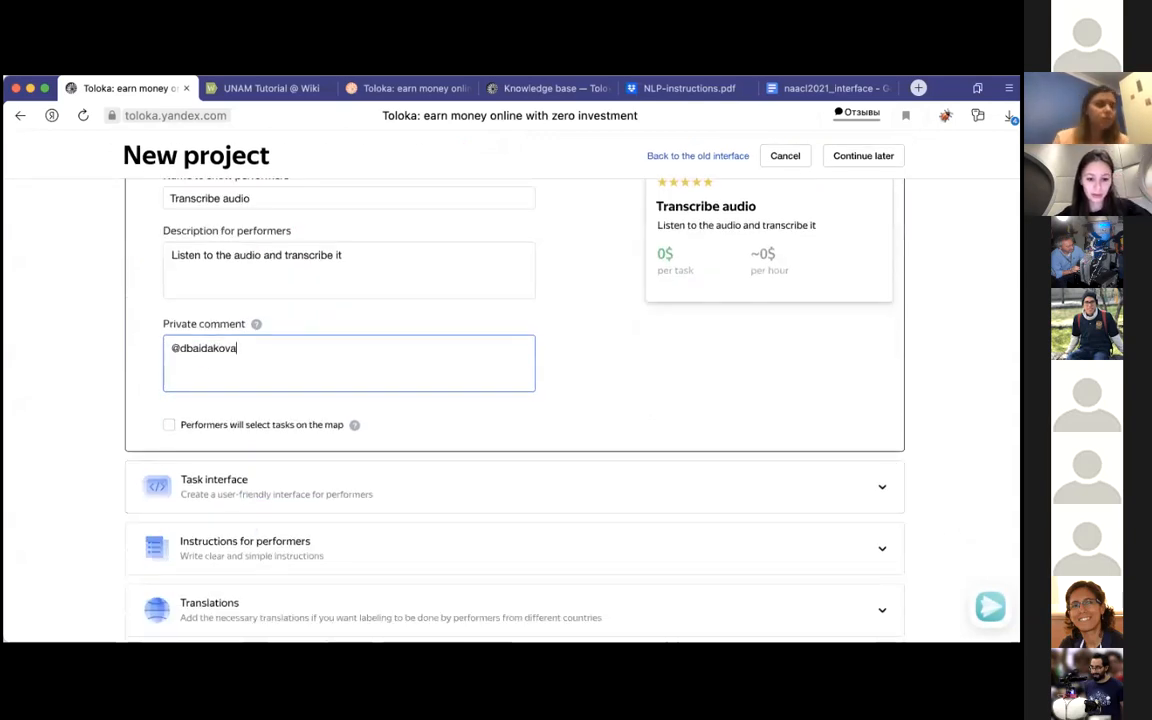
text(29 oct)
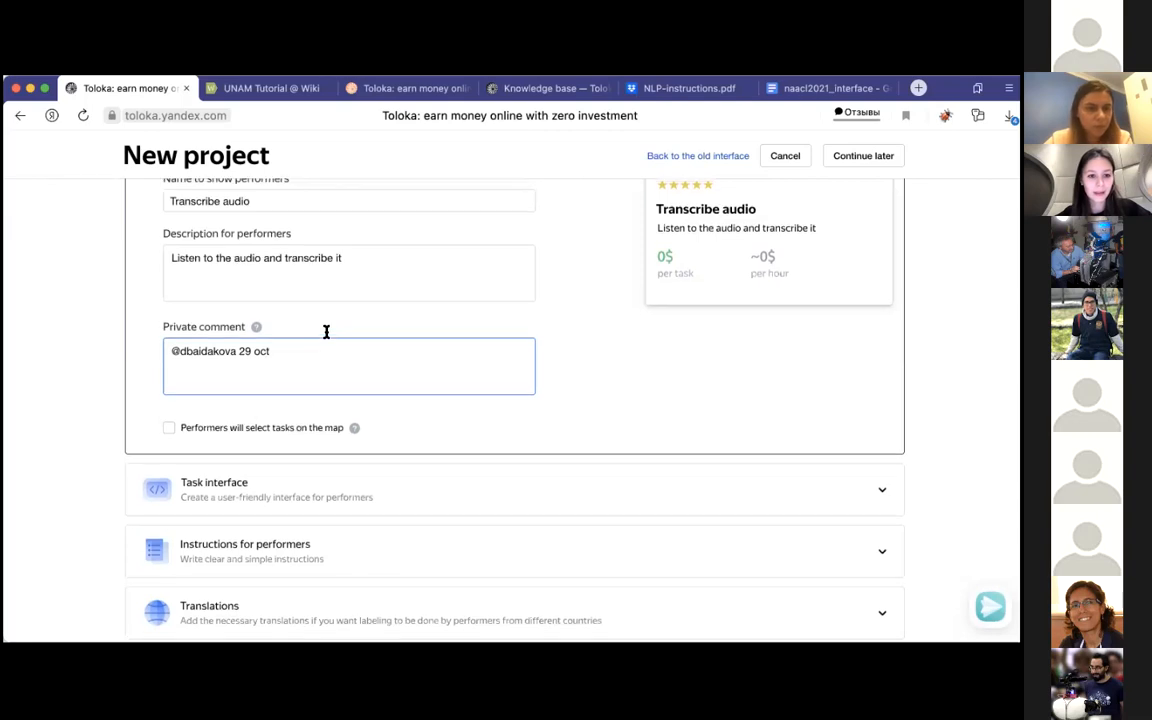
scroll(326, 333, up, 2)
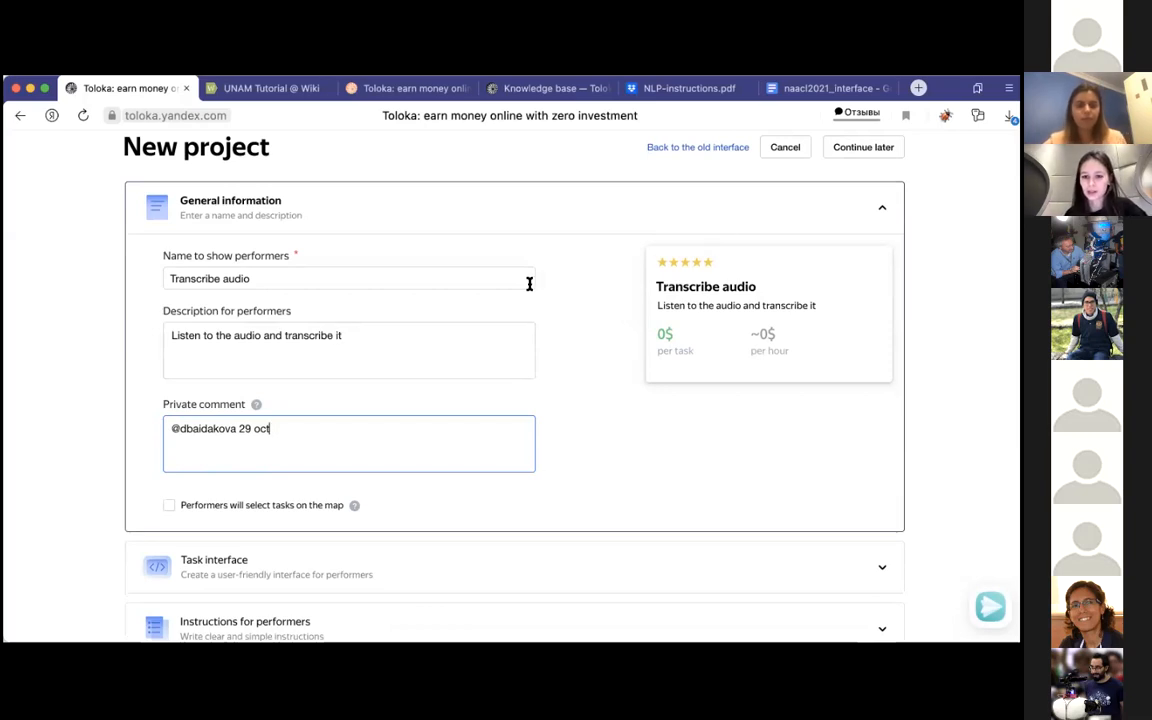
Step: Expand the Task interface section and look over the Template builder's default config and preview
scroll(528, 284, down, 1)
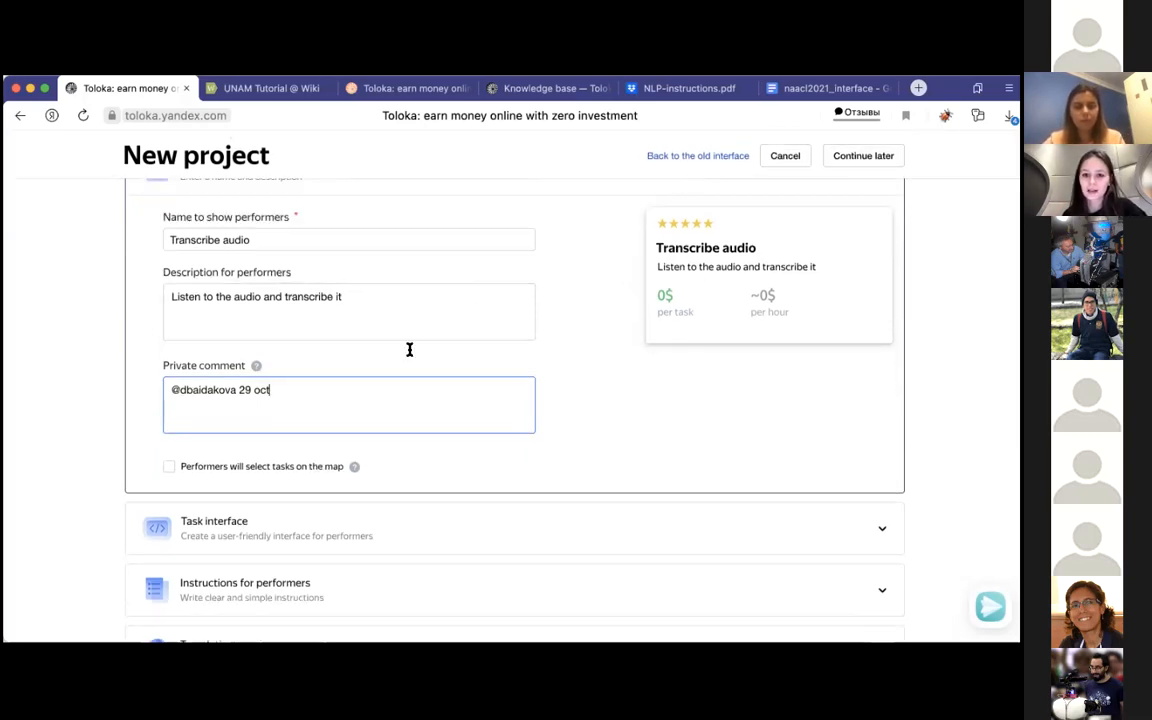
scroll(420, 408, down, 2)
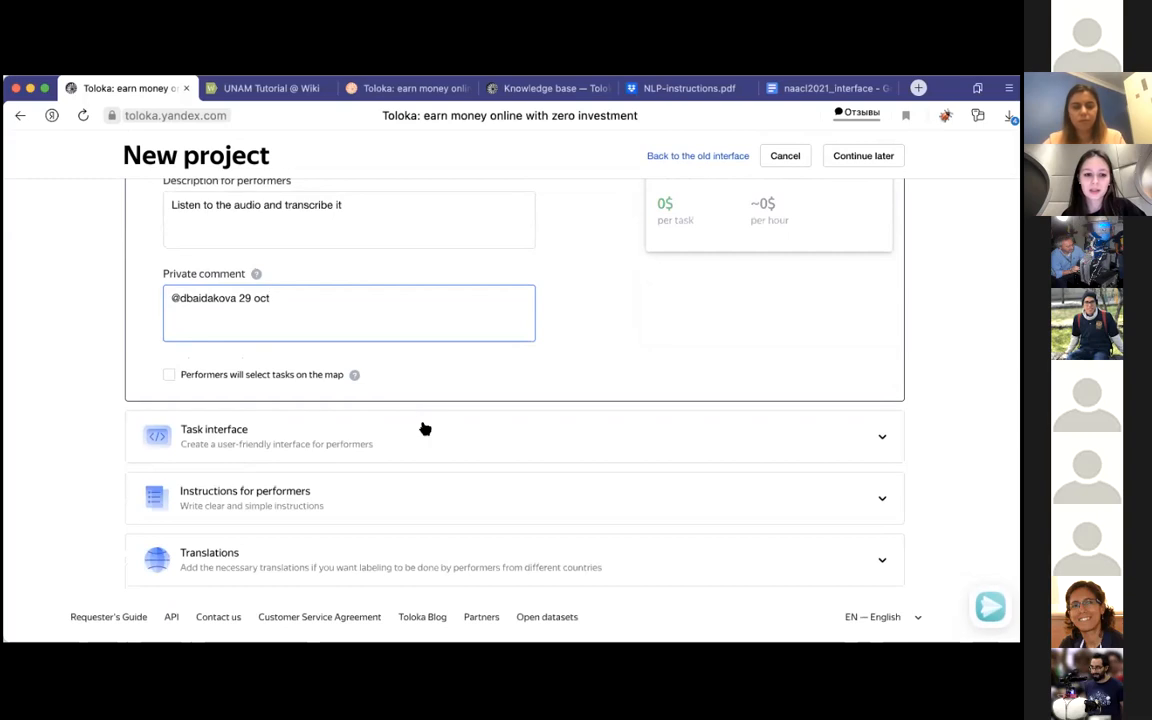
click(425, 429)
scroll(422, 425, down, 4)
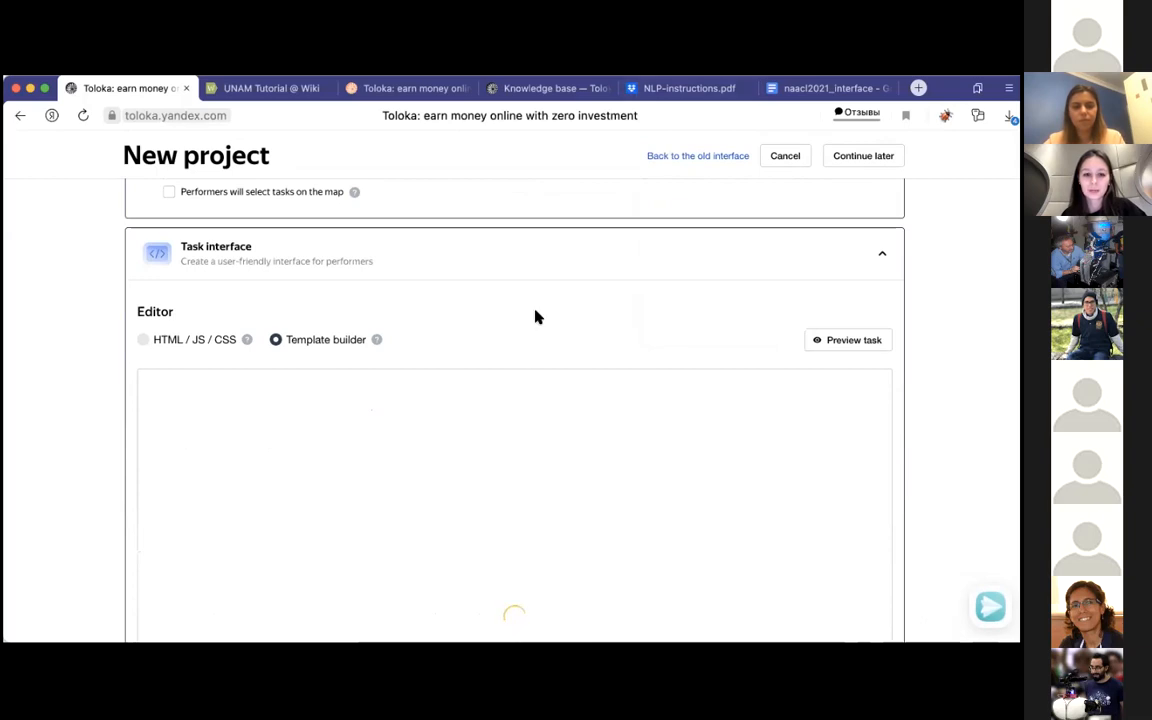
scroll(535, 317, down, 2)
scroll(535, 317, up, 1)
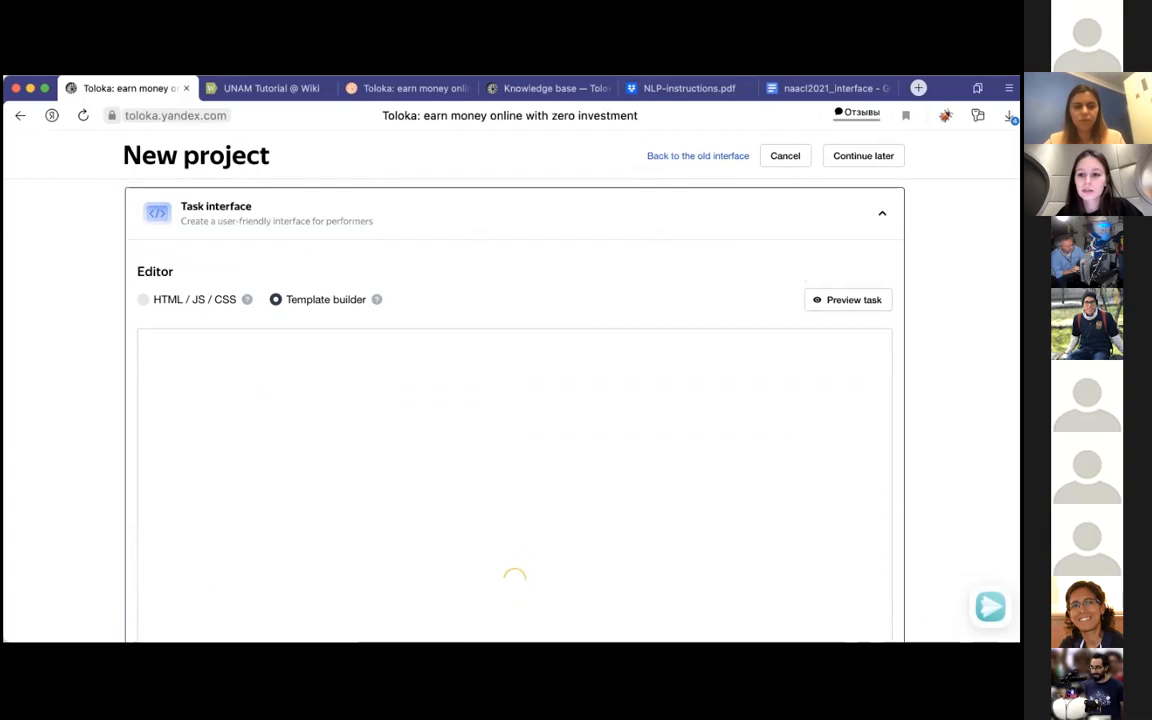
scroll(514, 410, down, 1)
scroll(514, 410, up, 1)
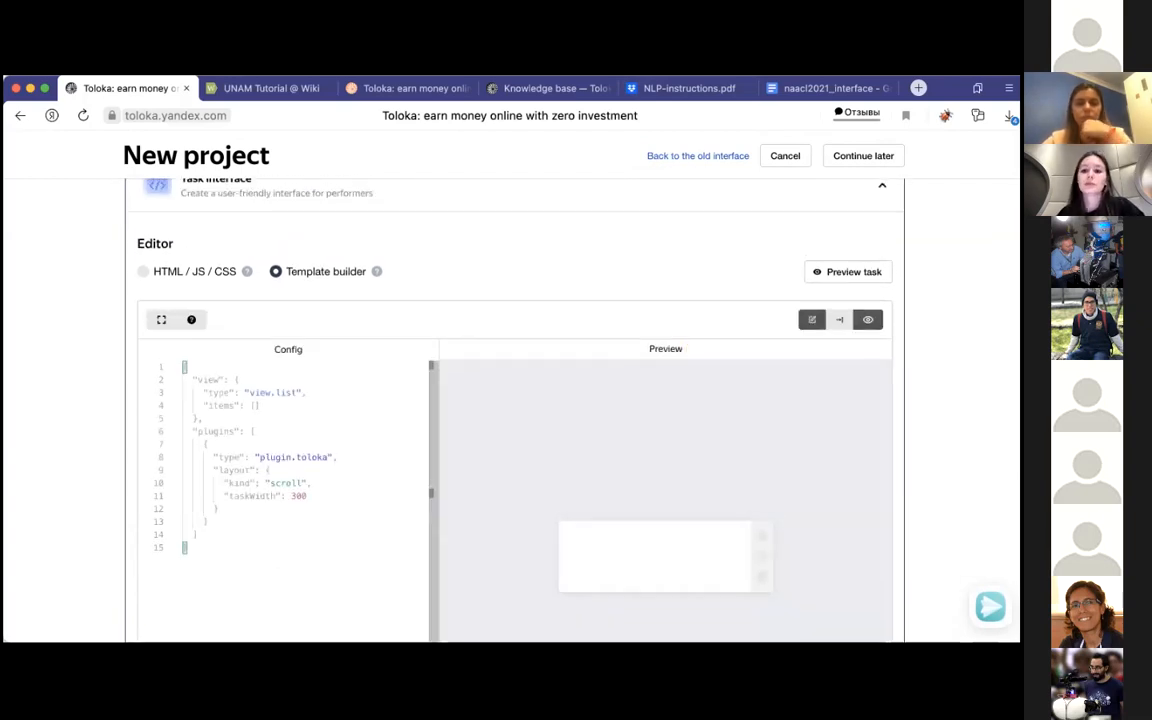
scroll(208, 290, up, 1)
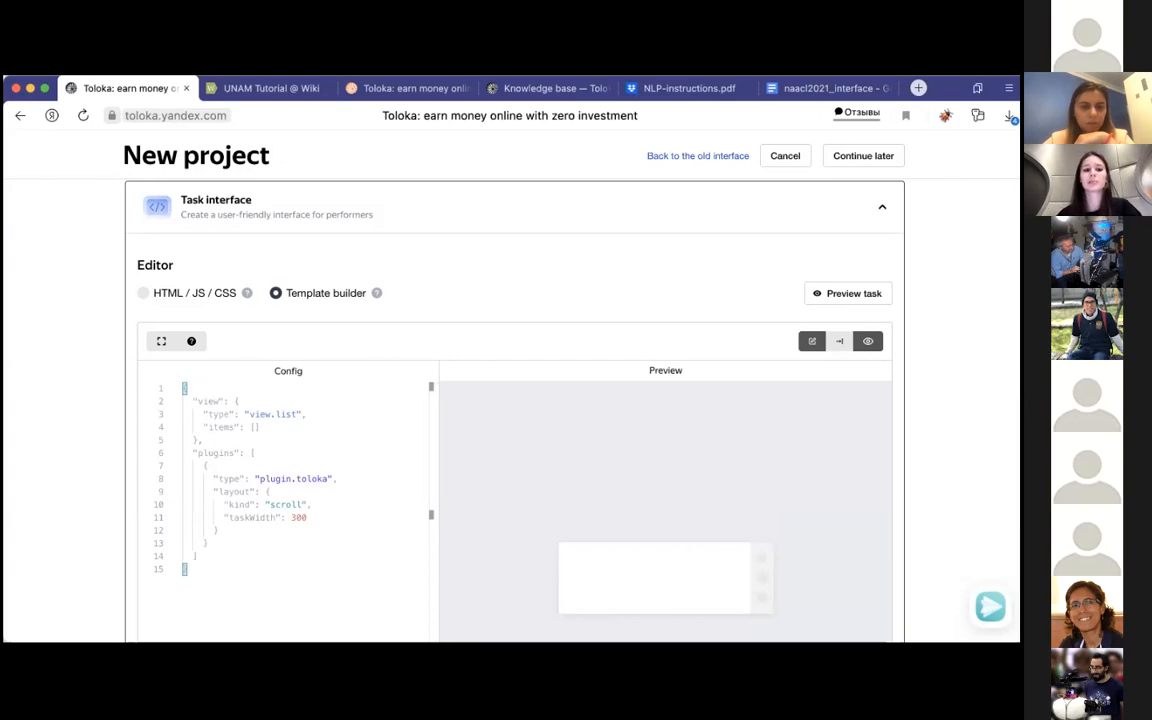
scroll(514, 420, down, 2)
scroll(414, 456, up, 1)
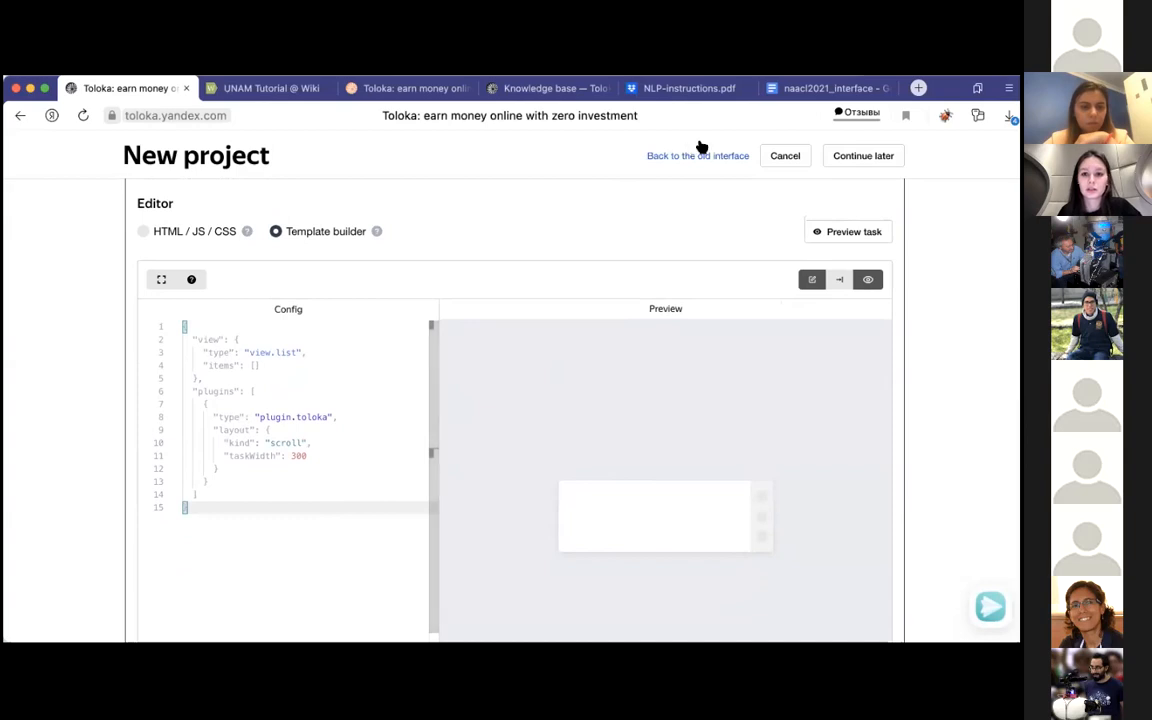
Step: Copy the entire Template configuration code from the naacl2021_interface Google document
click(785, 89)
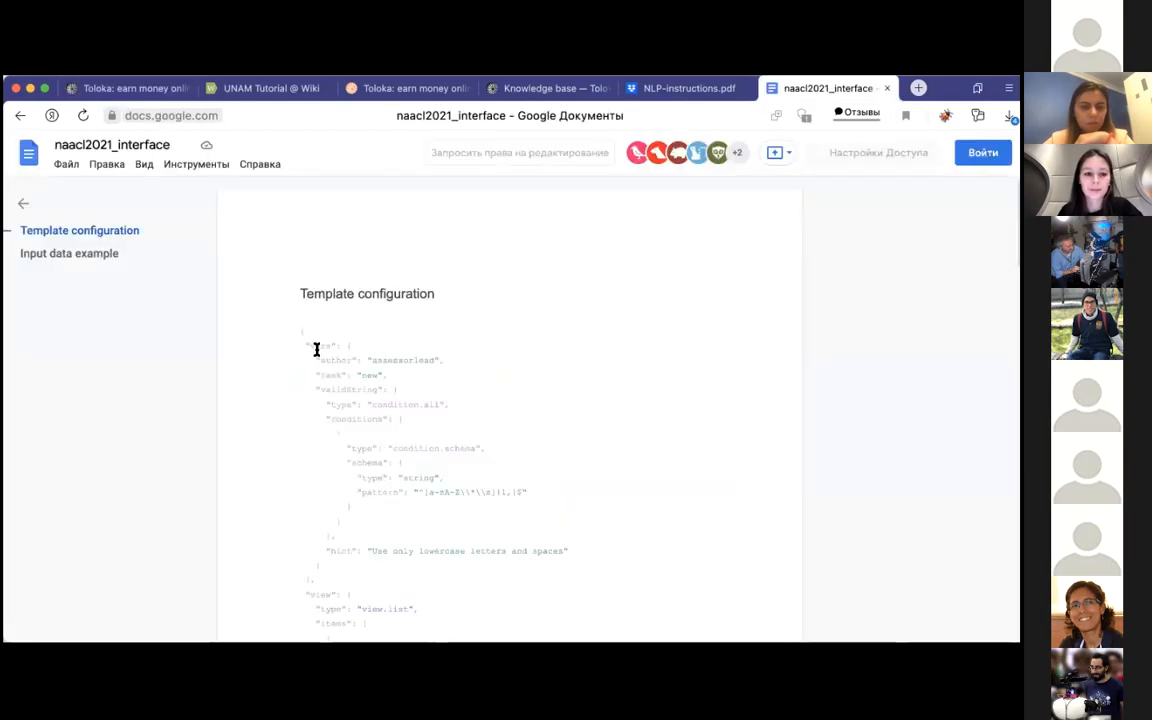
drag(302, 332, 454, 564)
scroll(437, 599, down, 20)
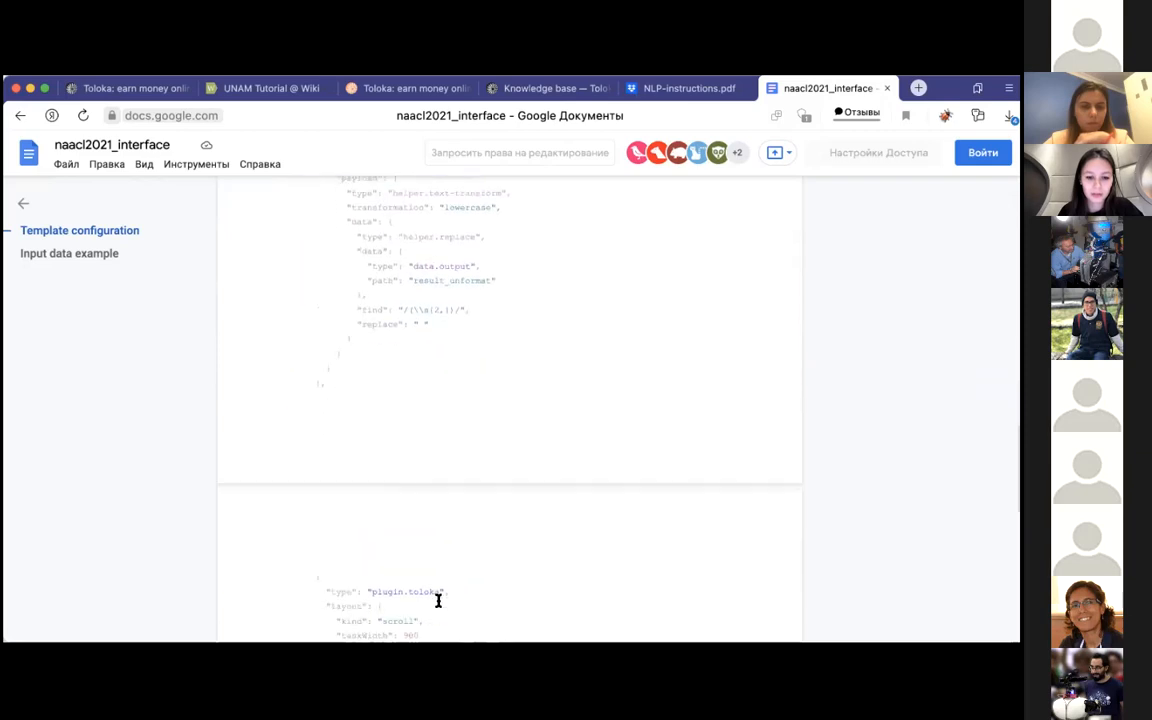
drag(325, 402, 300, 281)
scroll(300, 346, up, 1)
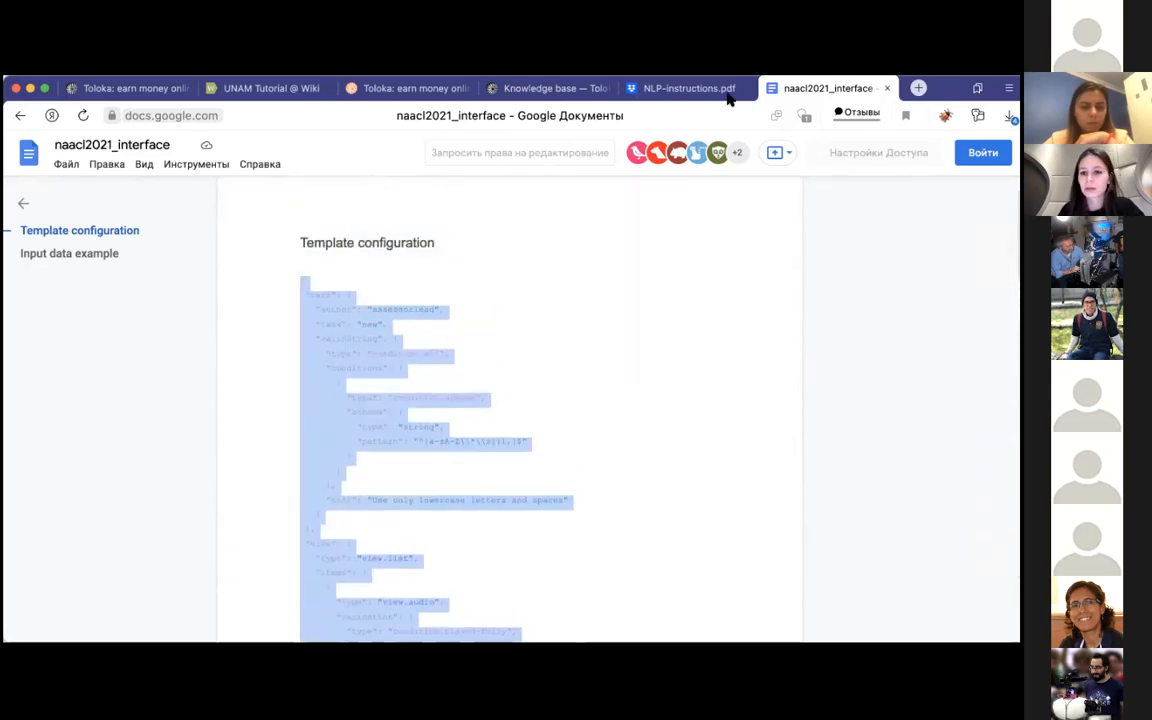
Step: Return to the Toloka project and replace the whole default Template builder config with the copied template configuration
click(123, 88)
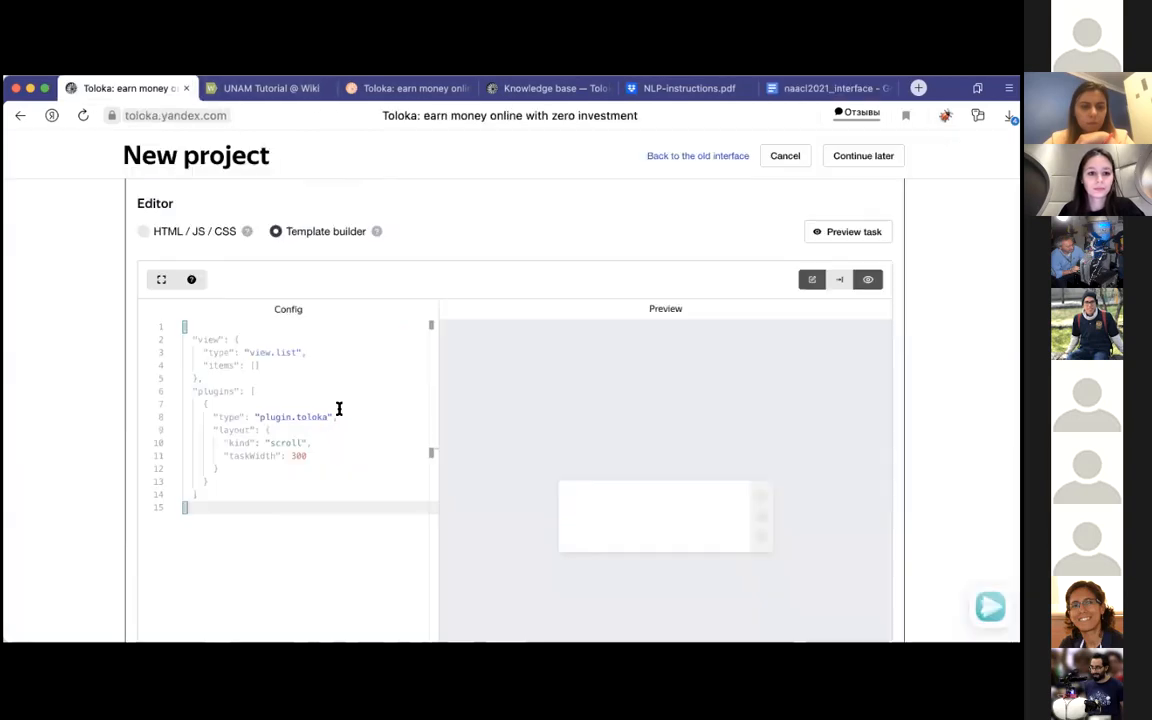
key(ctrl+a)
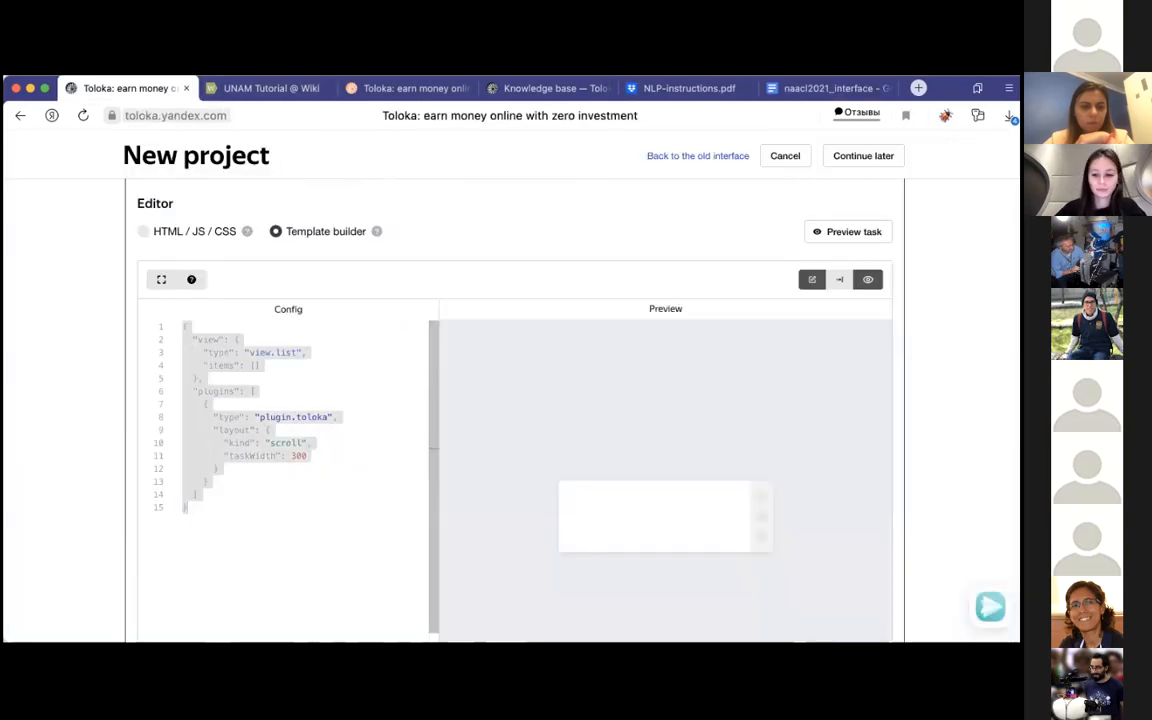
key(BackSpace)
key(ctrl+v)
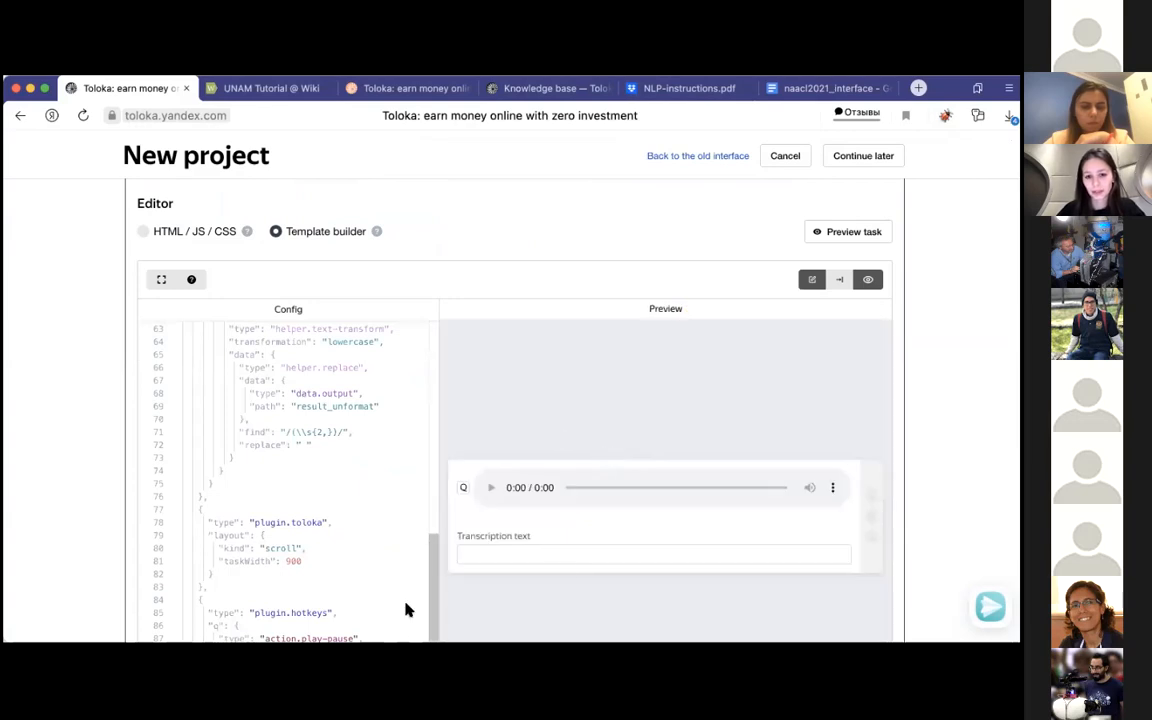
Step: Show the editor's input data example and fill it with the "Input data example" audio code from the naacl2021_interface document
scroll(609, 260, down, 1)
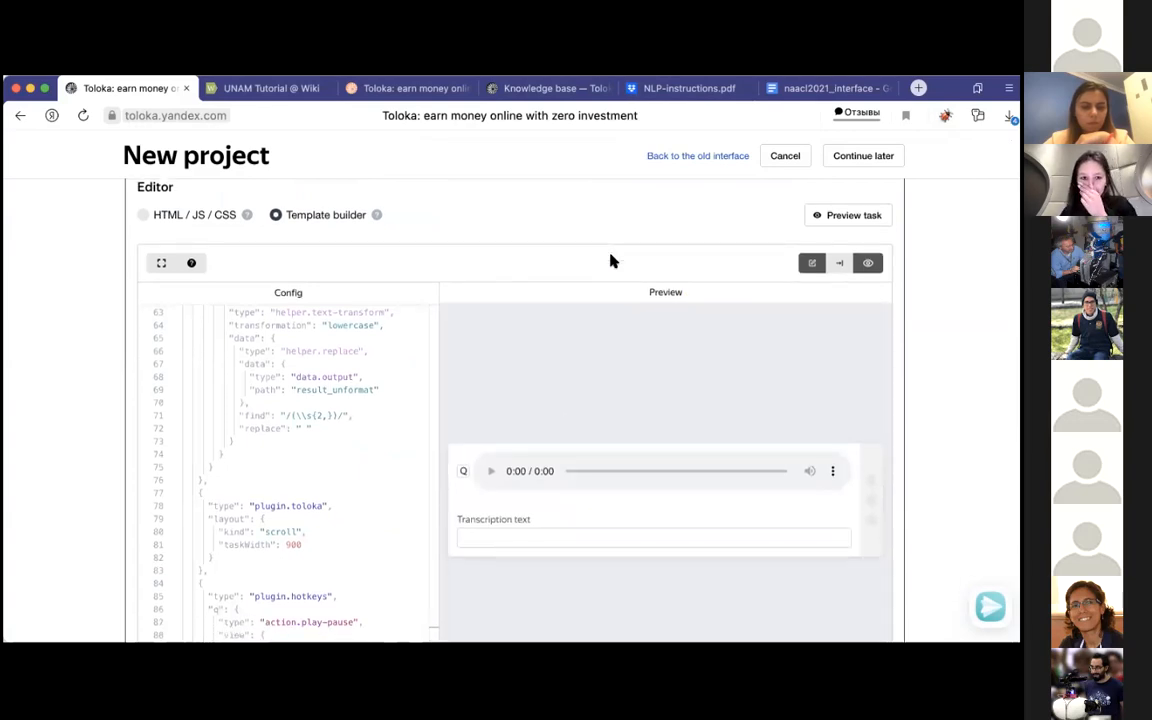
click(838, 264)
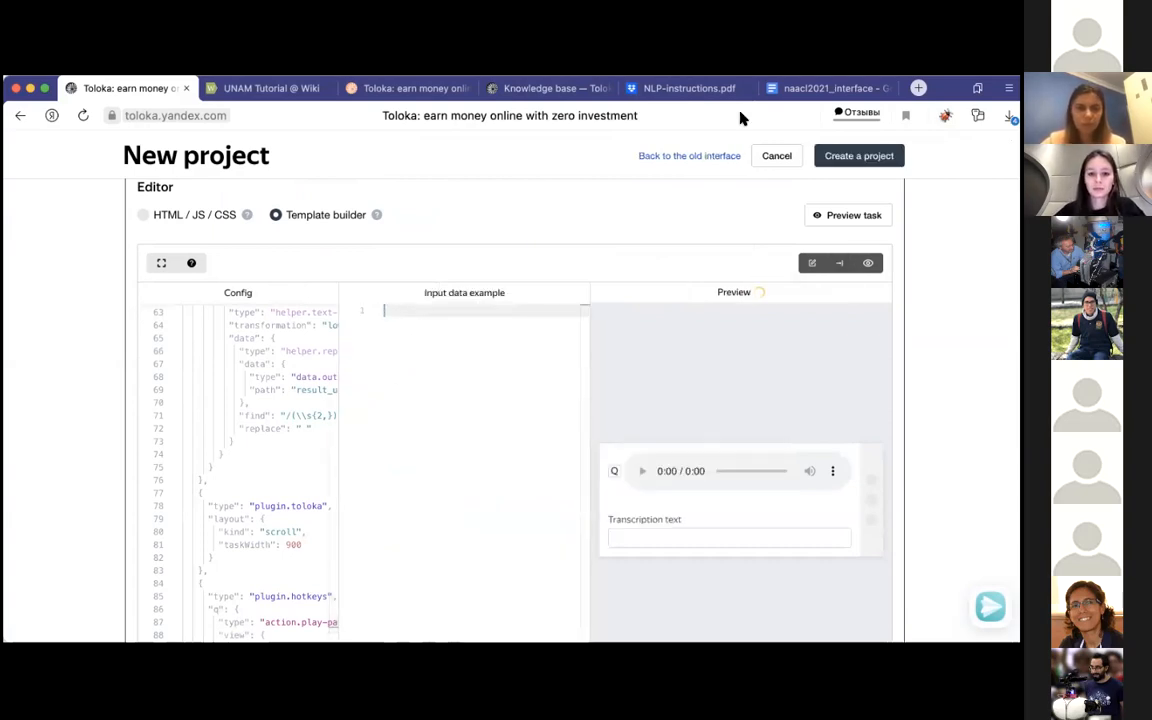
click(790, 88)
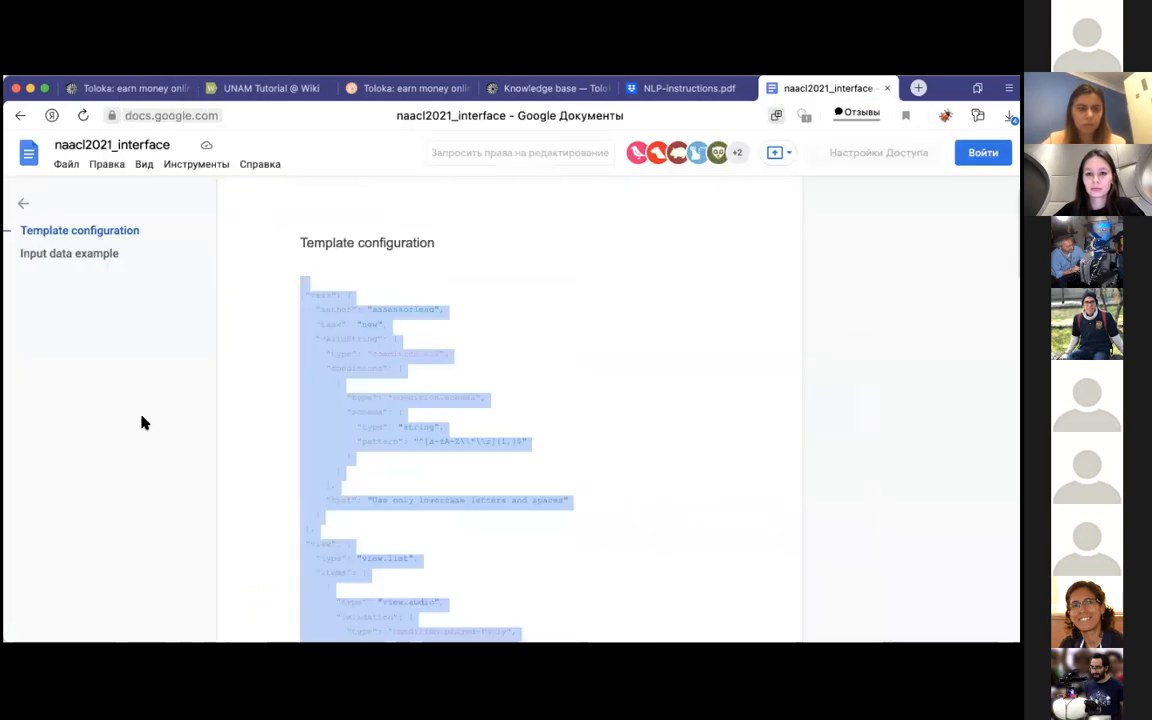
click(72, 253)
shift+click(297, 314)
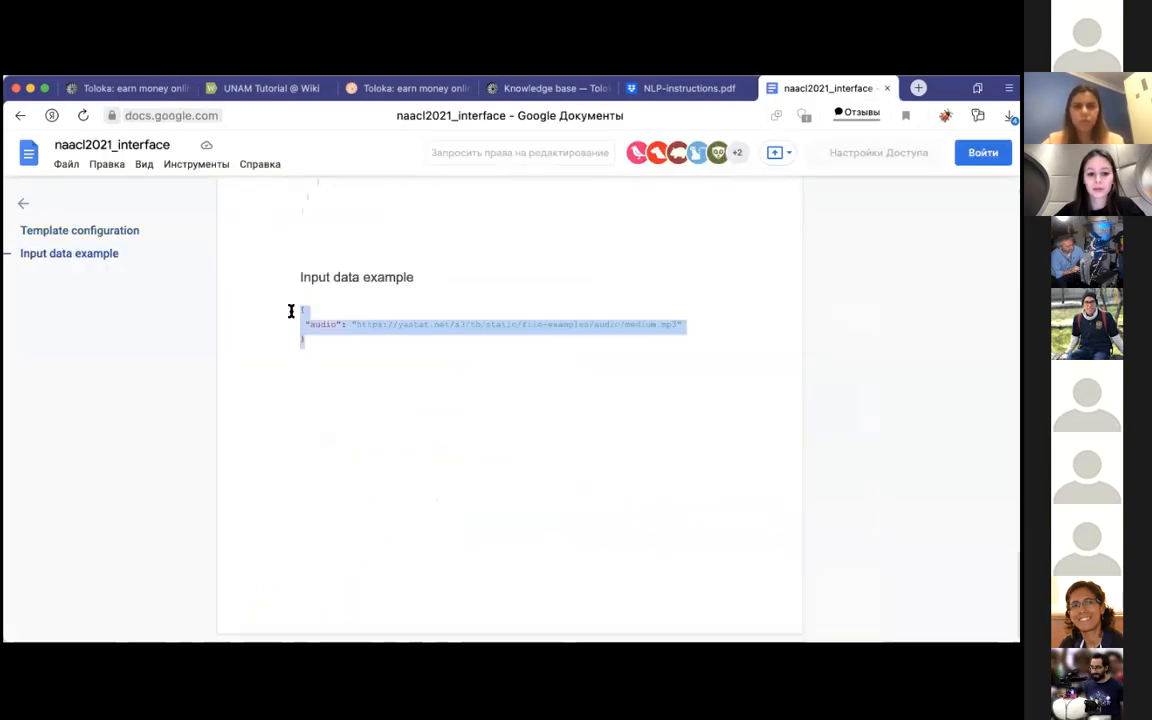
click(145, 88)
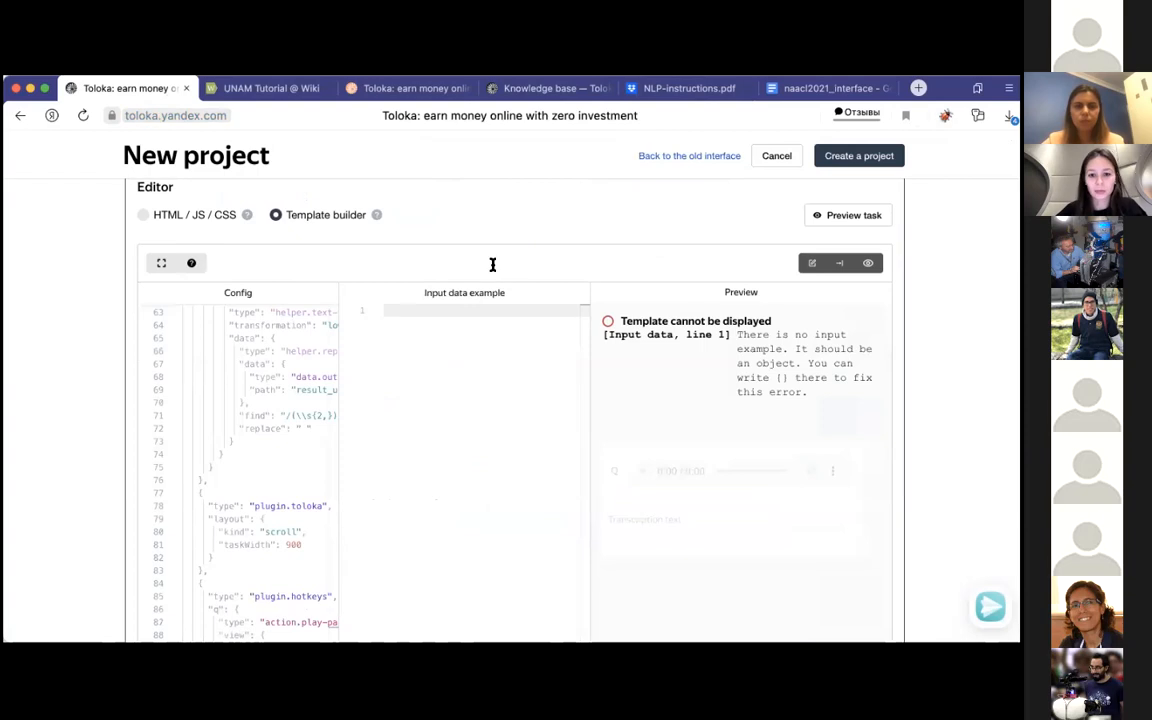
key(super+v)
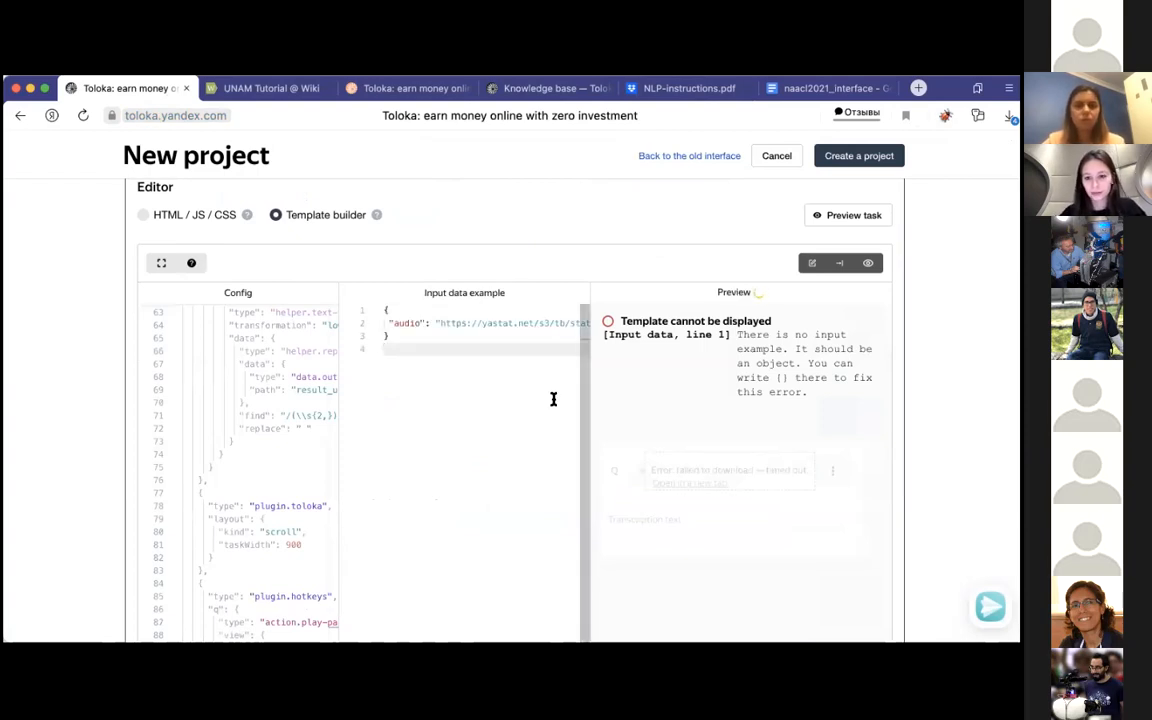
Step: Test the audio player in the task preview by playing the sample recording
scroll(640, 432, down, 2)
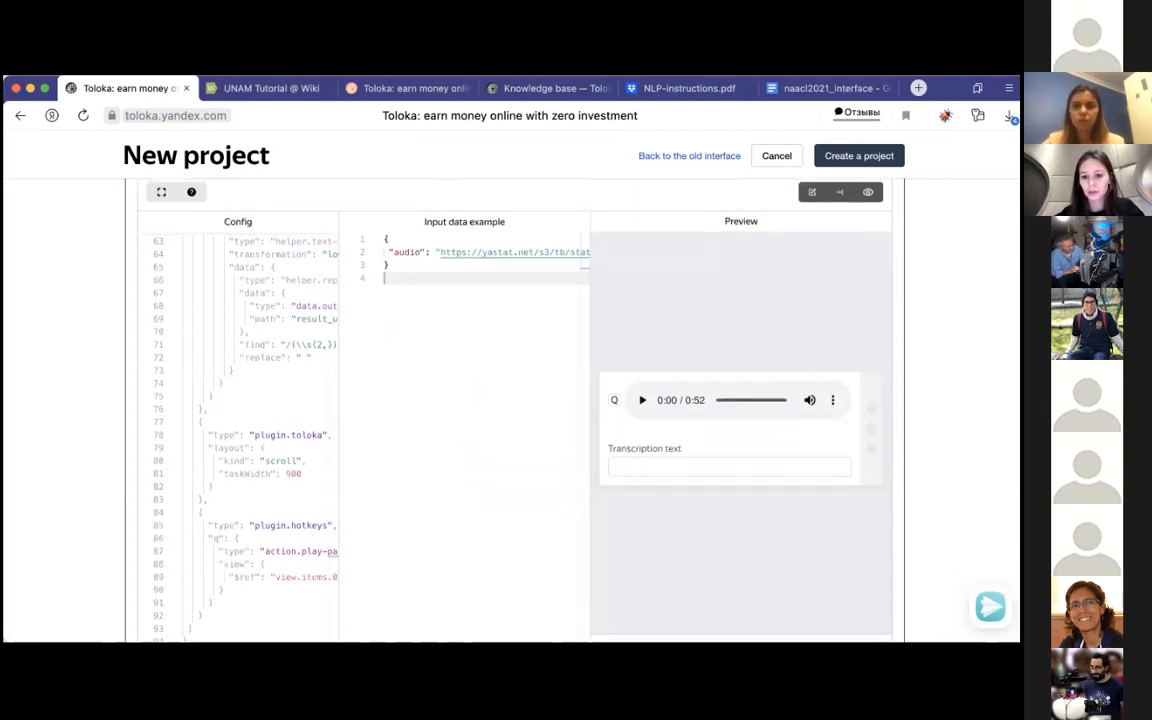
scroll(640, 432, up, 1)
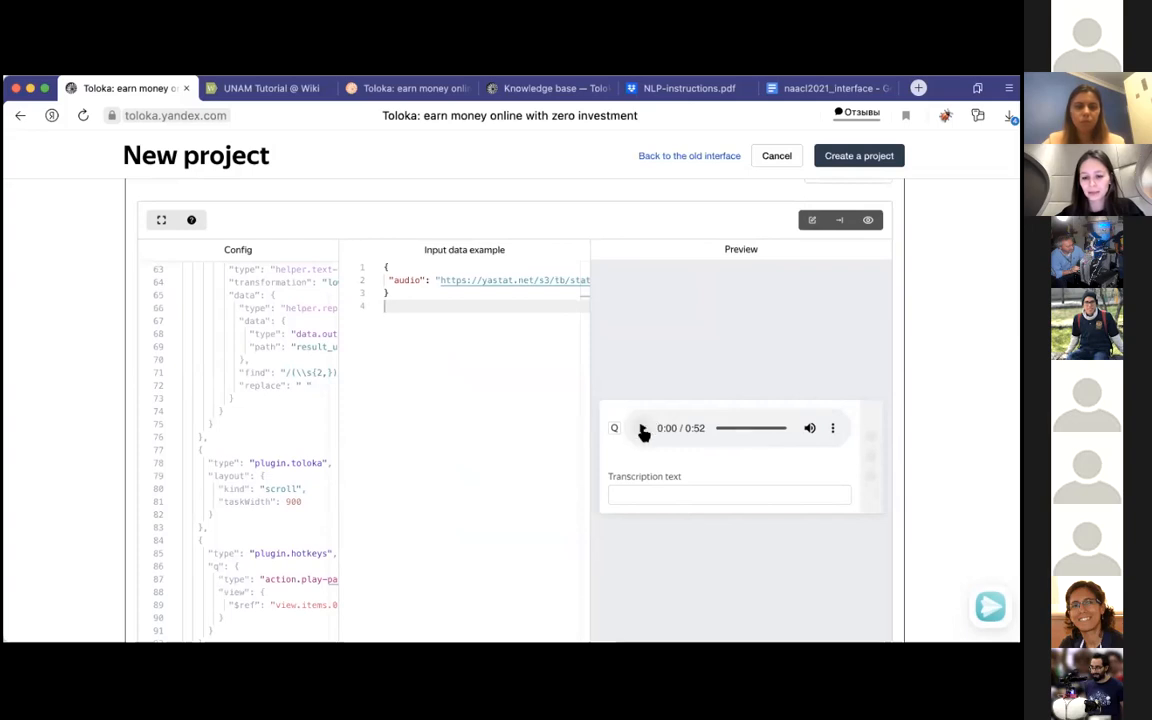
click(643, 430)
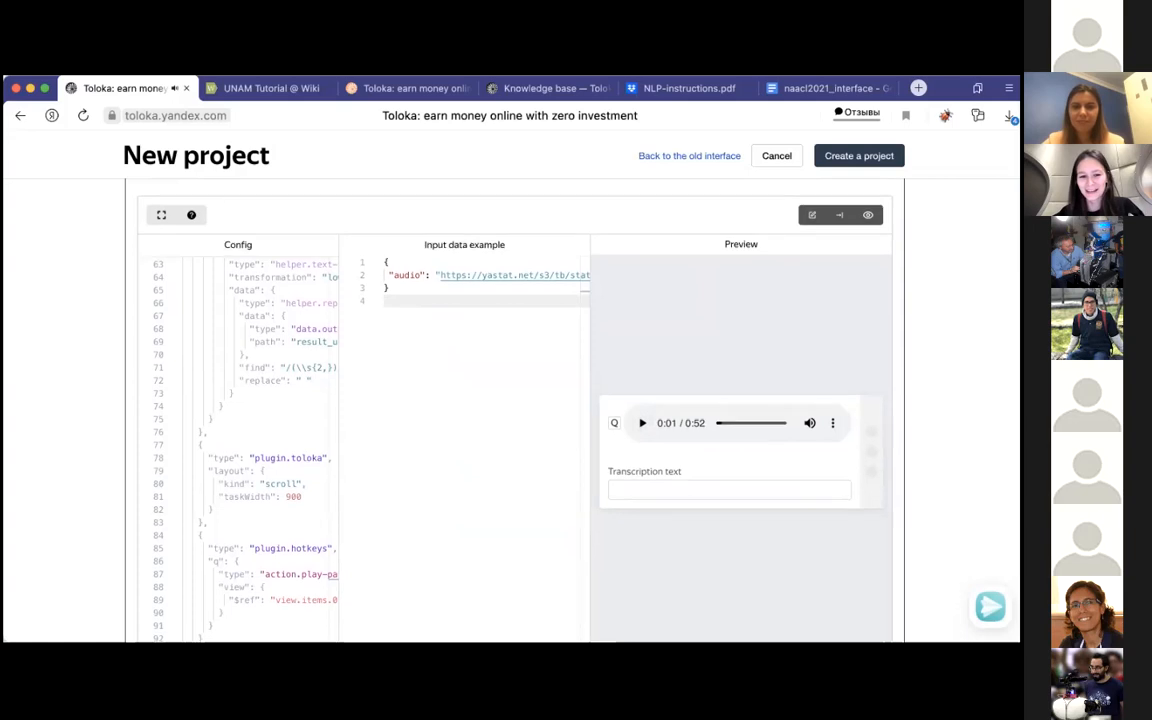
Step: Submit the preview task with an empty transcription to test its validation rules
scroll(500, 400, down, 2)
scroll(658, 544, down, 1)
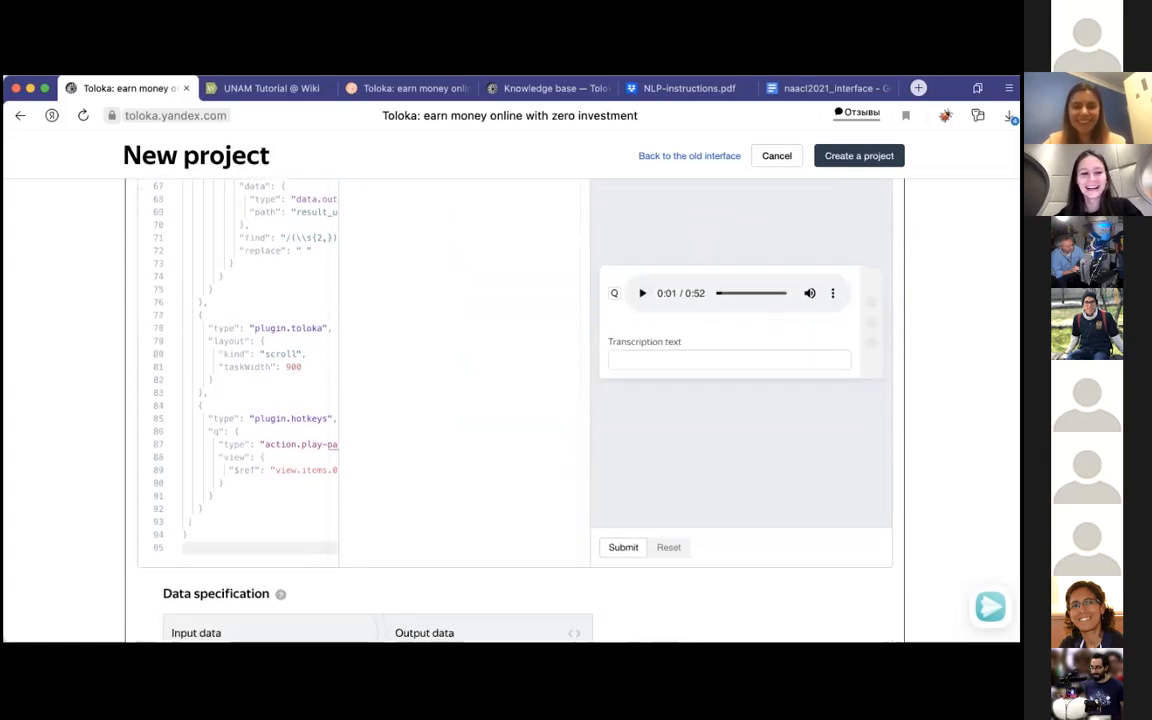
scroll(658, 544, down, 3)
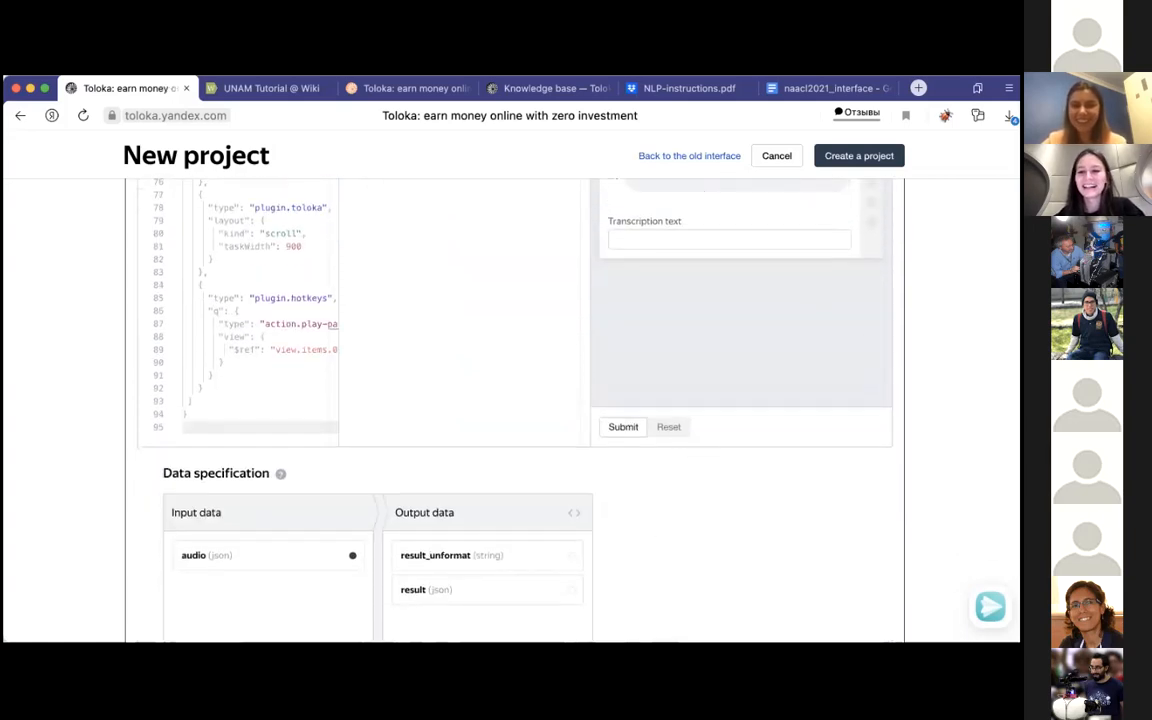
scroll(500, 400, up, 3)
scroll(643, 285, down, 3)
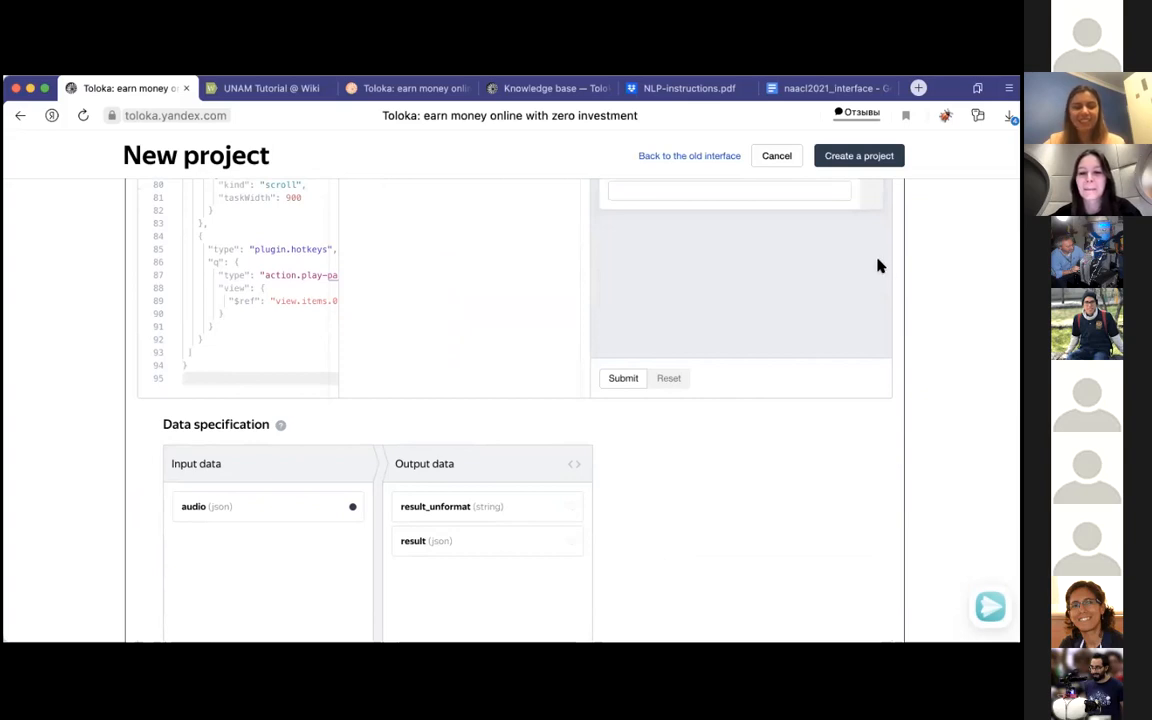
scroll(630, 340, up, 1)
click(624, 393)
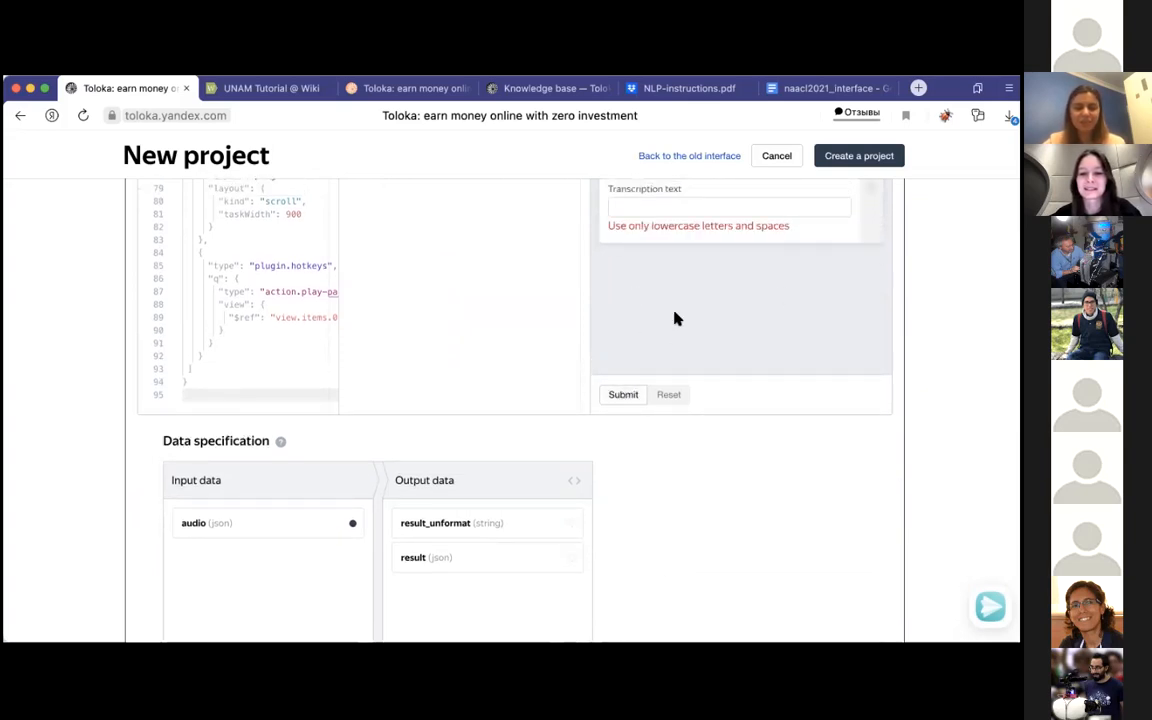
scroll(675, 318, up, 1)
scroll(650, 400, up, 1)
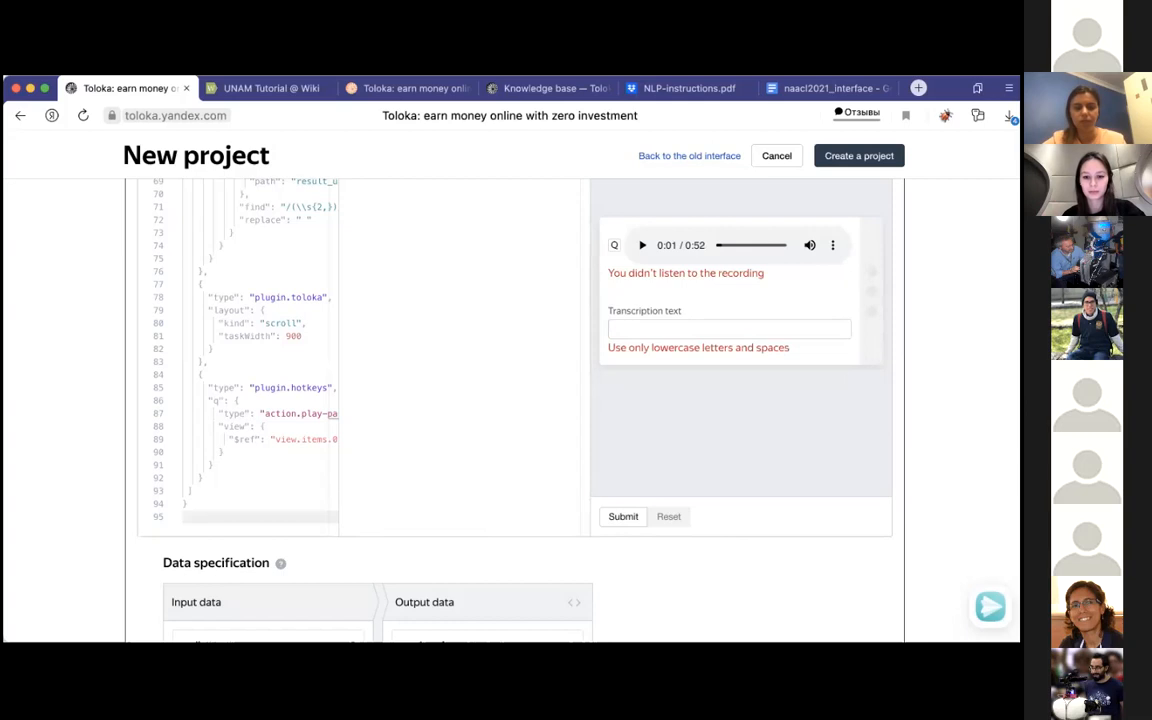
Step: Check the input and output fields under Data specification in code view, and return to the field list
scroll(787, 275, down, 5)
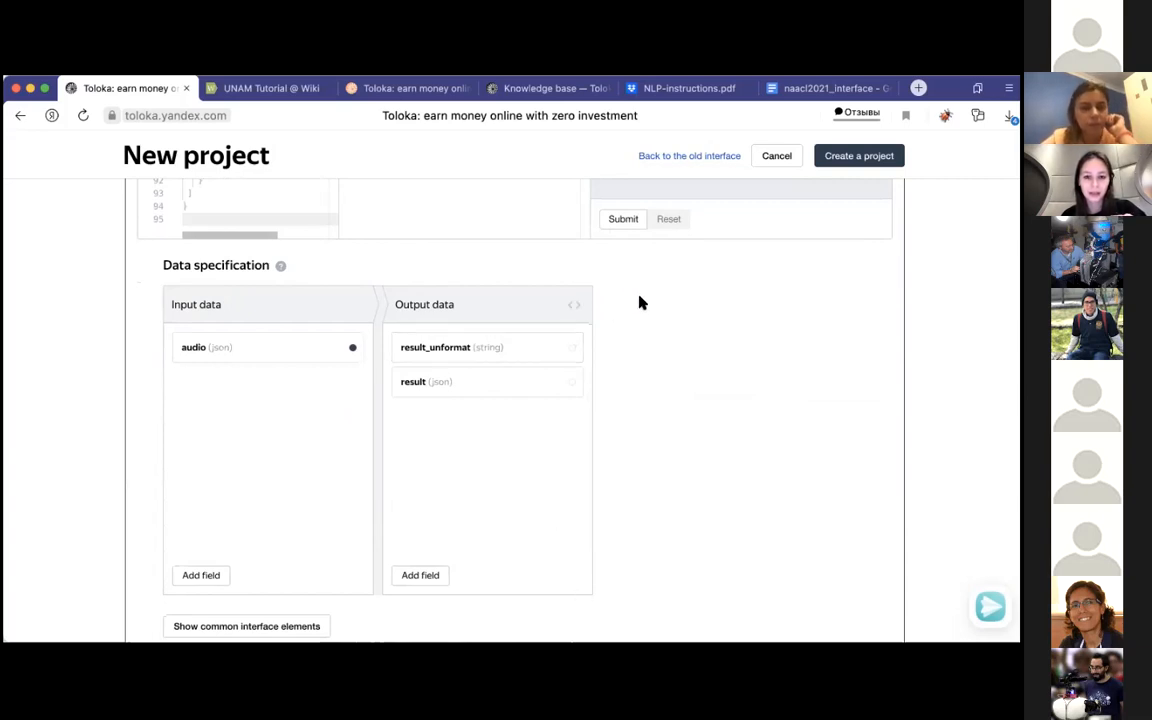
scroll(640, 303, down, 2)
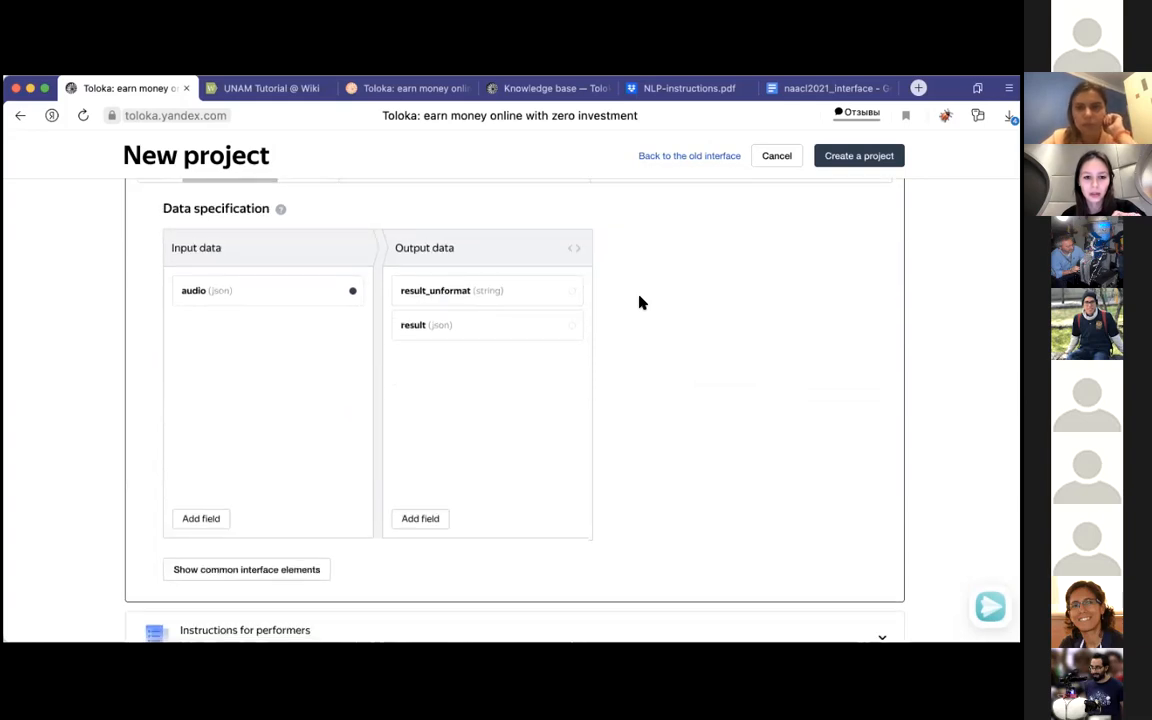
scroll(638, 303, up, 6)
scroll(660, 492, down, 3)
scroll(660, 494, down, 2)
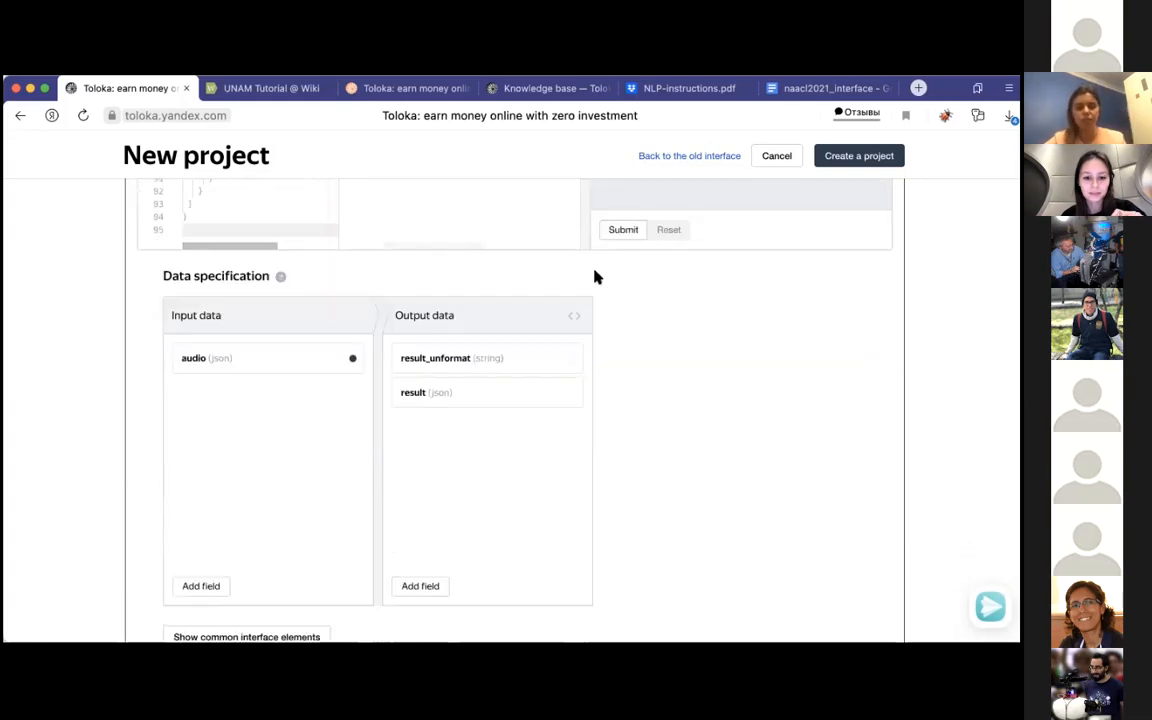
click(575, 318)
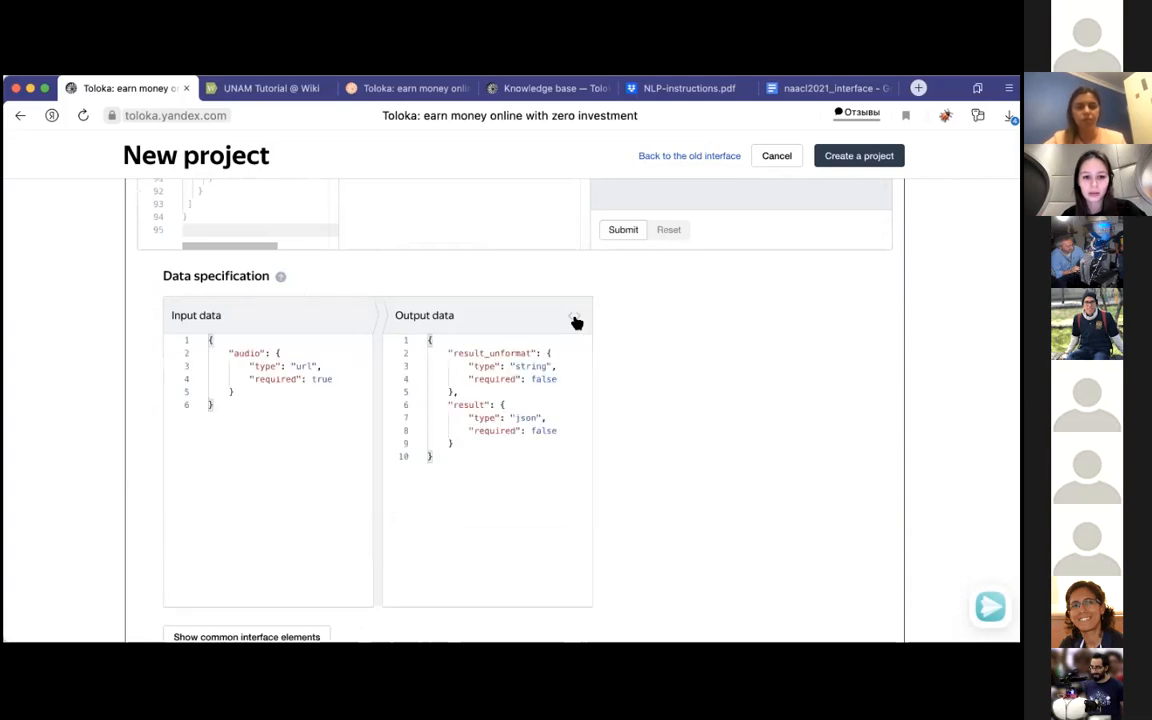
click(575, 319)
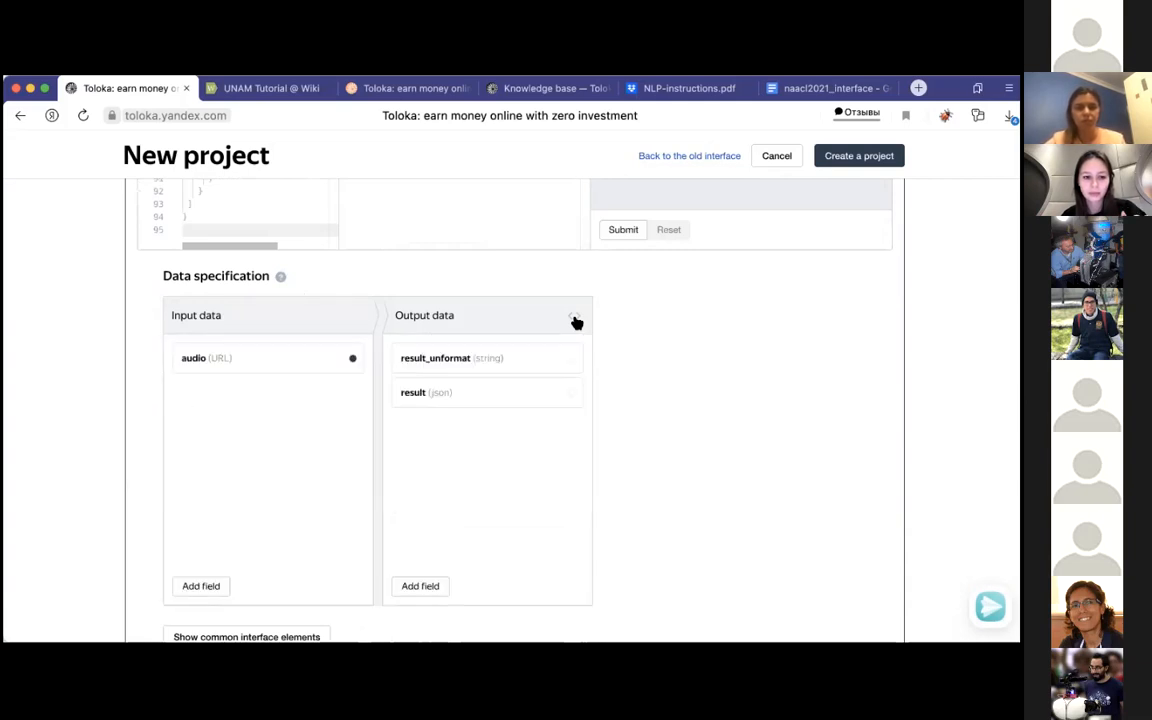
Step: Expand the Instructions for performers section and put the text cursor in its empty editor
scroll(678, 389, down, 1)
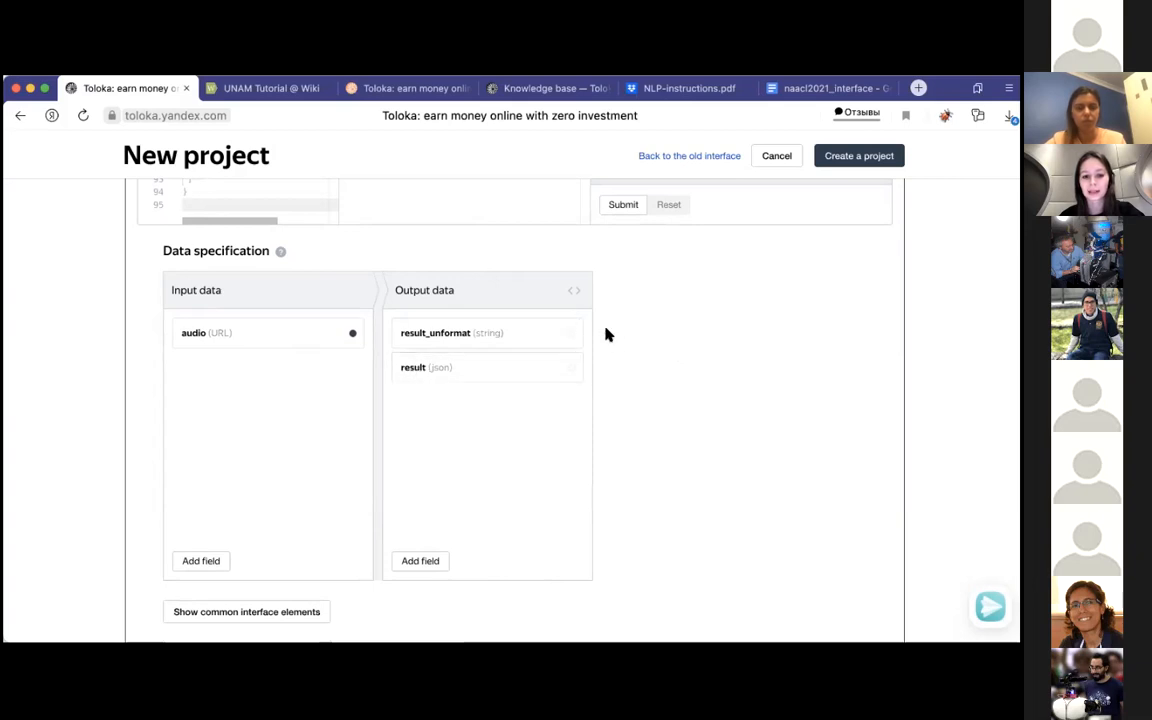
scroll(503, 461, down, 4)
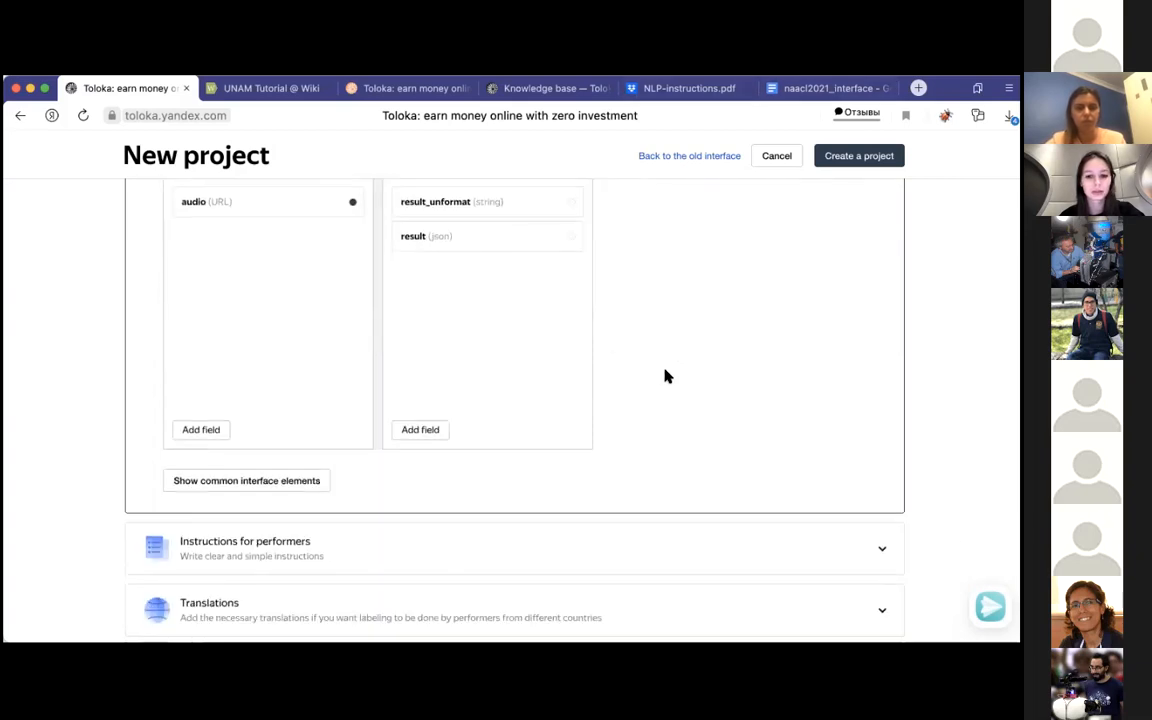
click(486, 507)
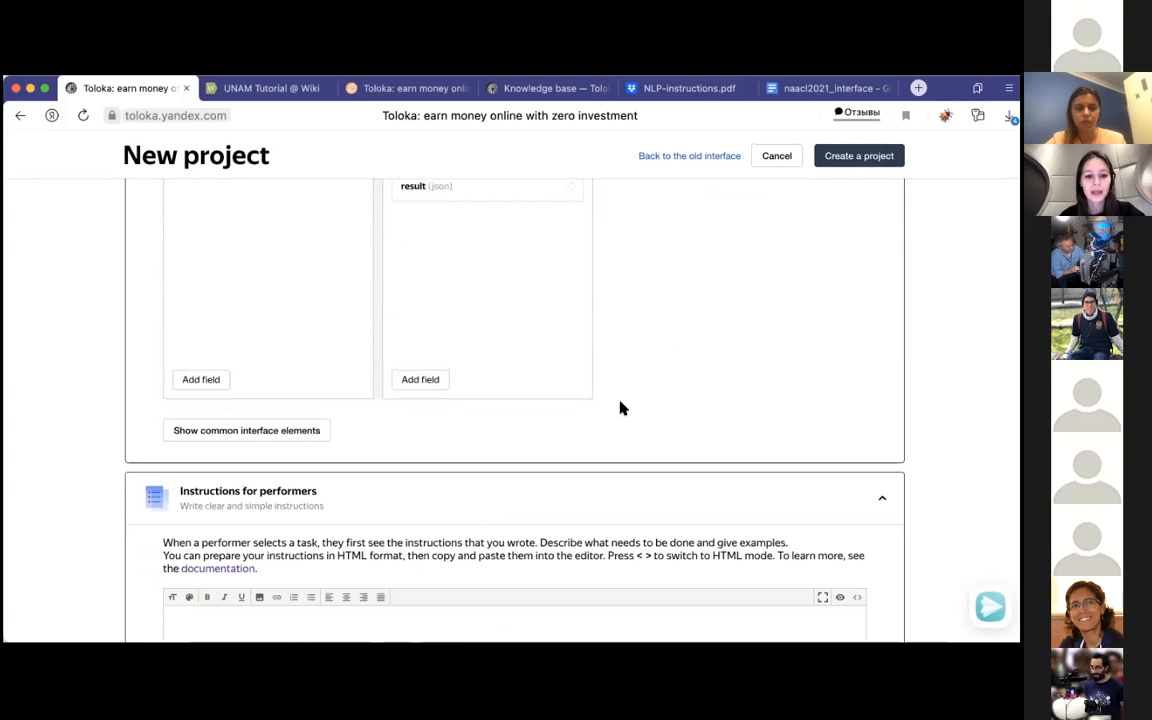
scroll(540, 452, down, 3)
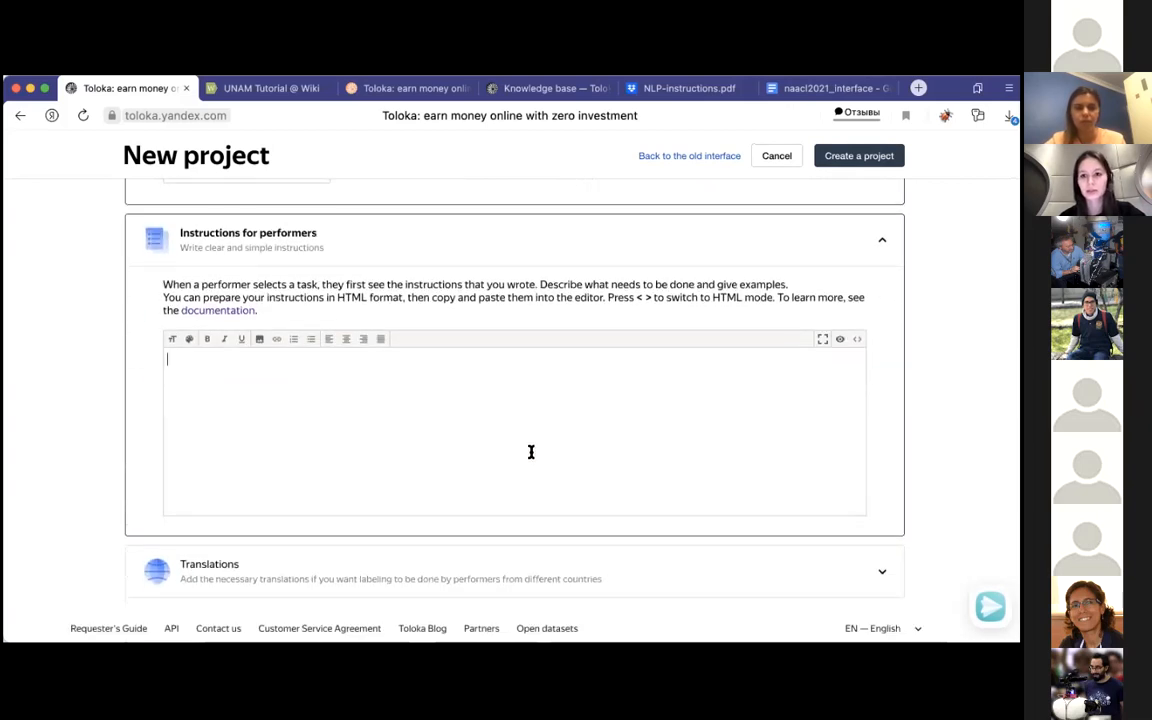
Step: From item 8 of NLP-instructions.pdf, open the linked "our version" instructions and copy the entire naacl2021_instruction document
click(662, 88)
scroll(420, 420, down, 2)
scroll(418, 425, down, 10)
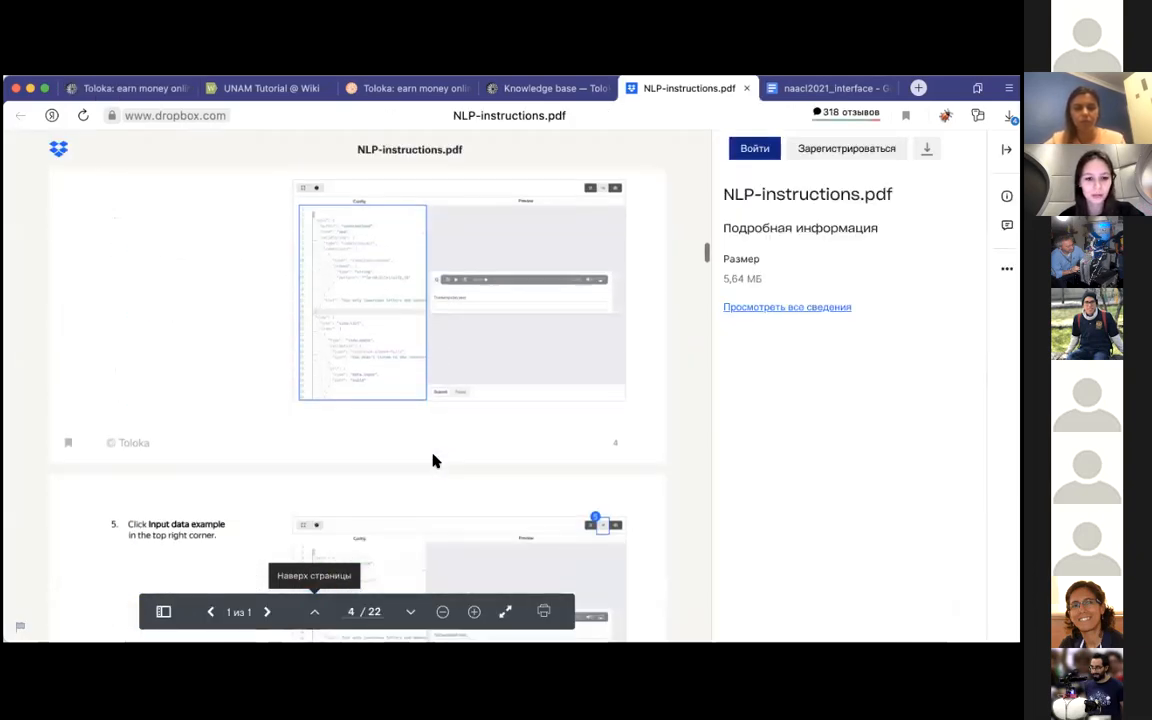
scroll(432, 460, down, 5)
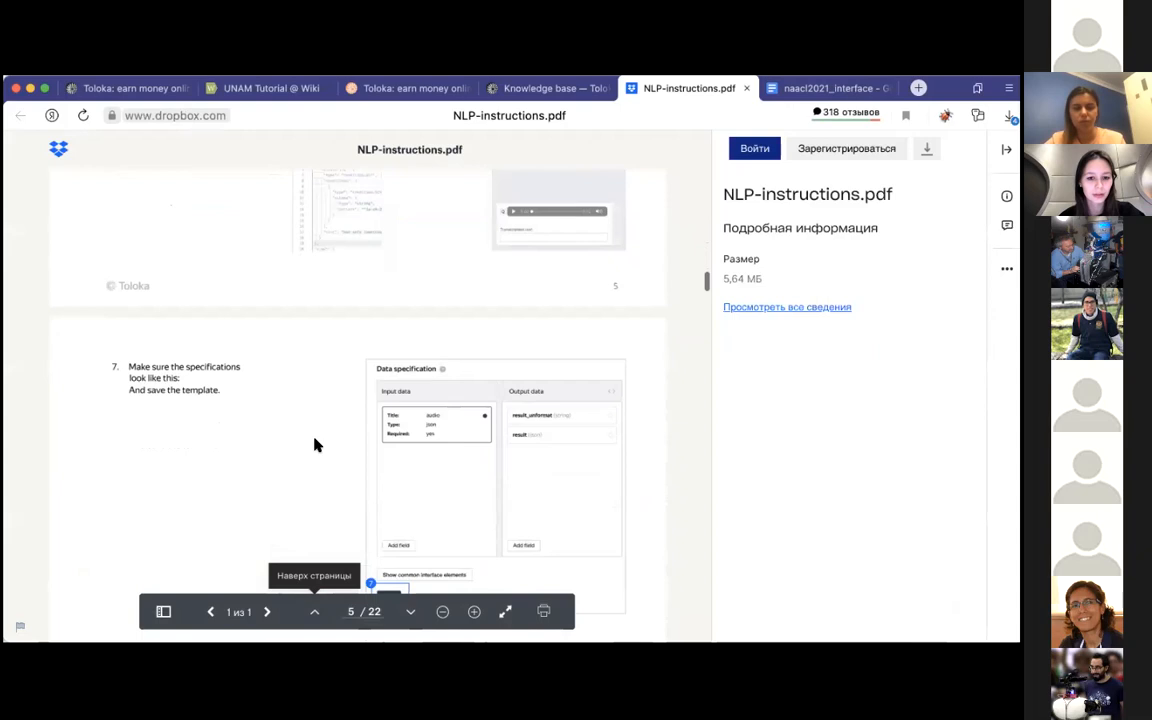
scroll(314, 443, down, 3)
scroll(314, 443, down, 3)
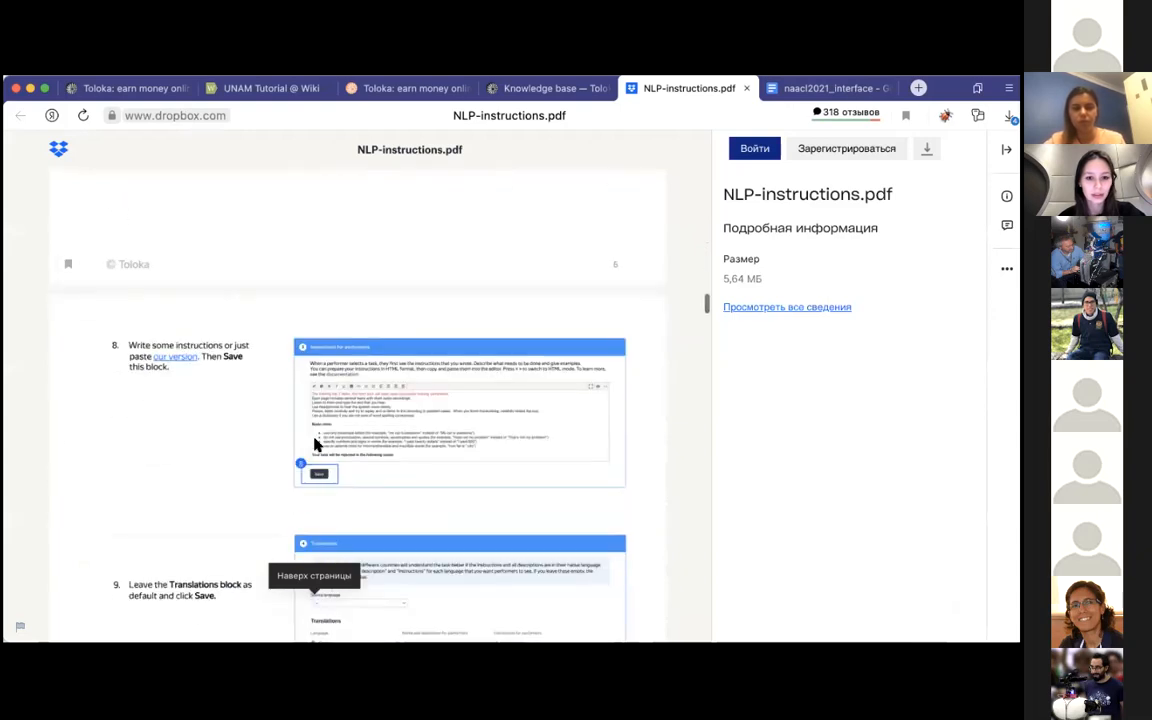
click(190, 355)
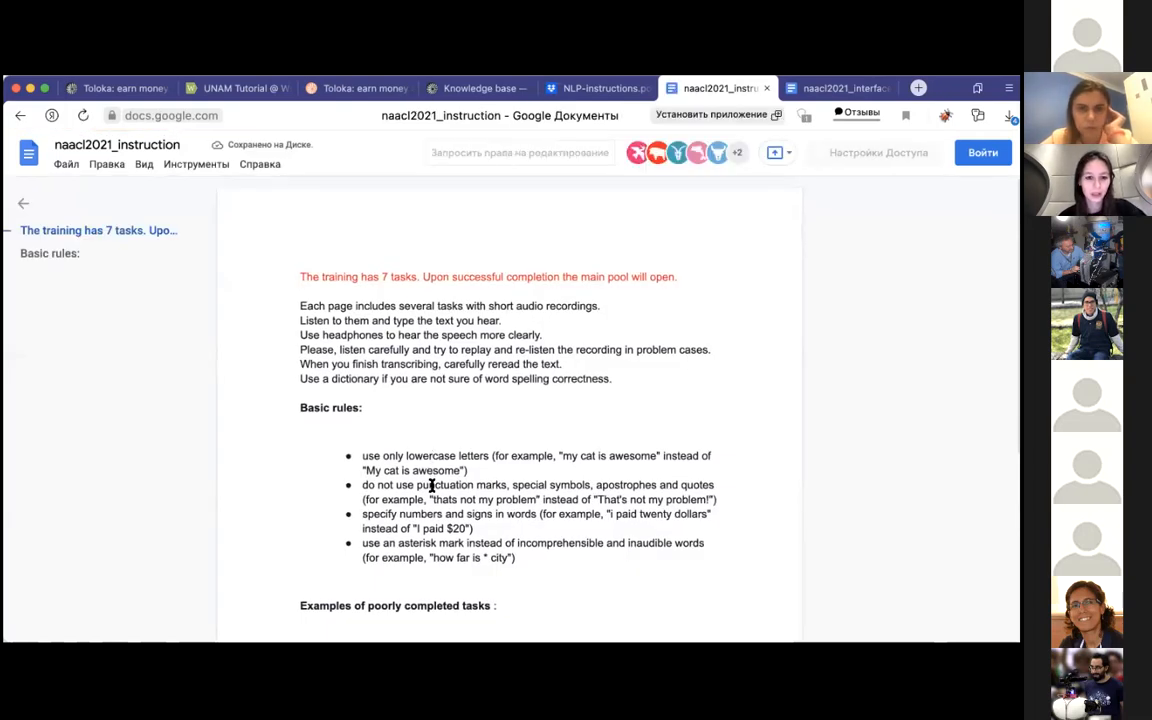
key(ctrl+a)
key(ctrl+c)
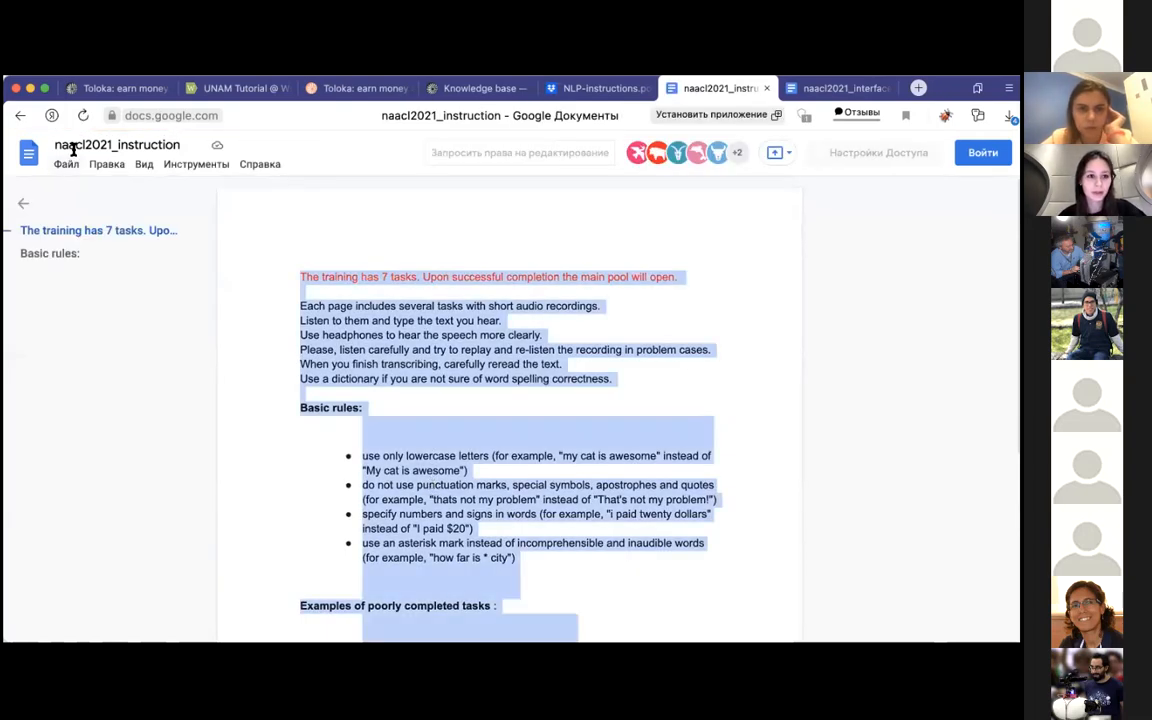
Step: Return to the Toloka project and paste the copied instructions into the Instructions for performers editor
click(115, 88)
key(ctrl+v)
scroll(246, 381, up, 10)
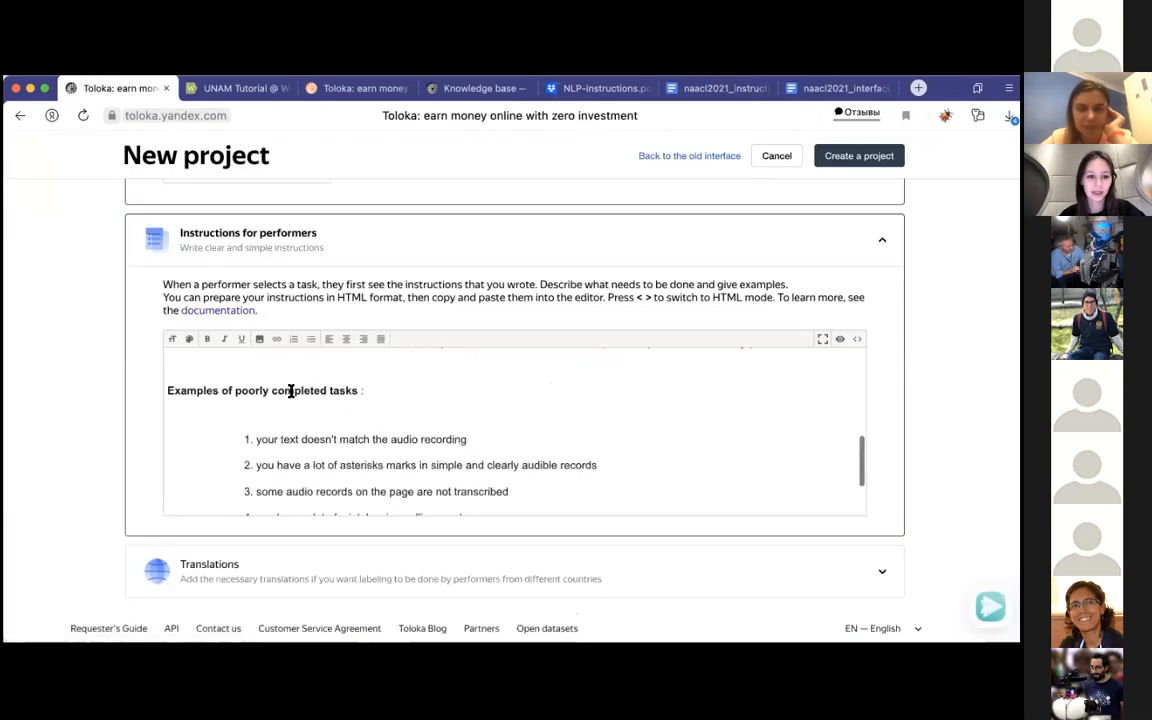
Step: Change the number of training tasks in the red opening line of the instructions to 5
click(249, 359)
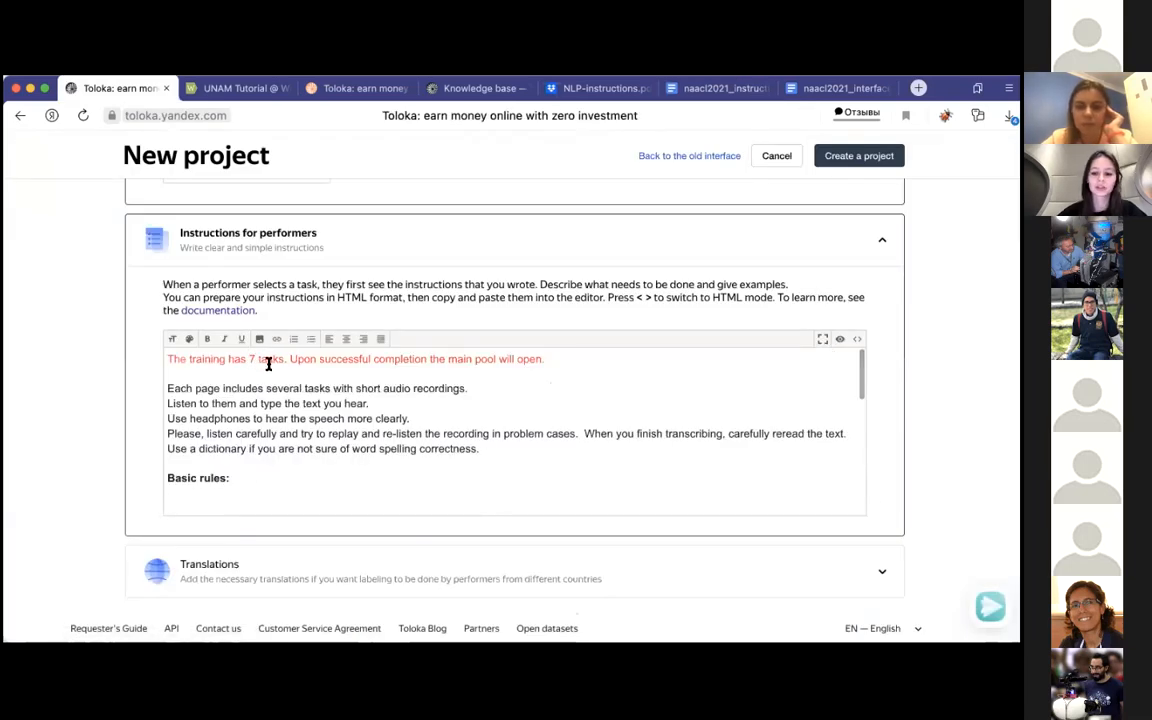
key(Delete)
key(Delete)
text(5)
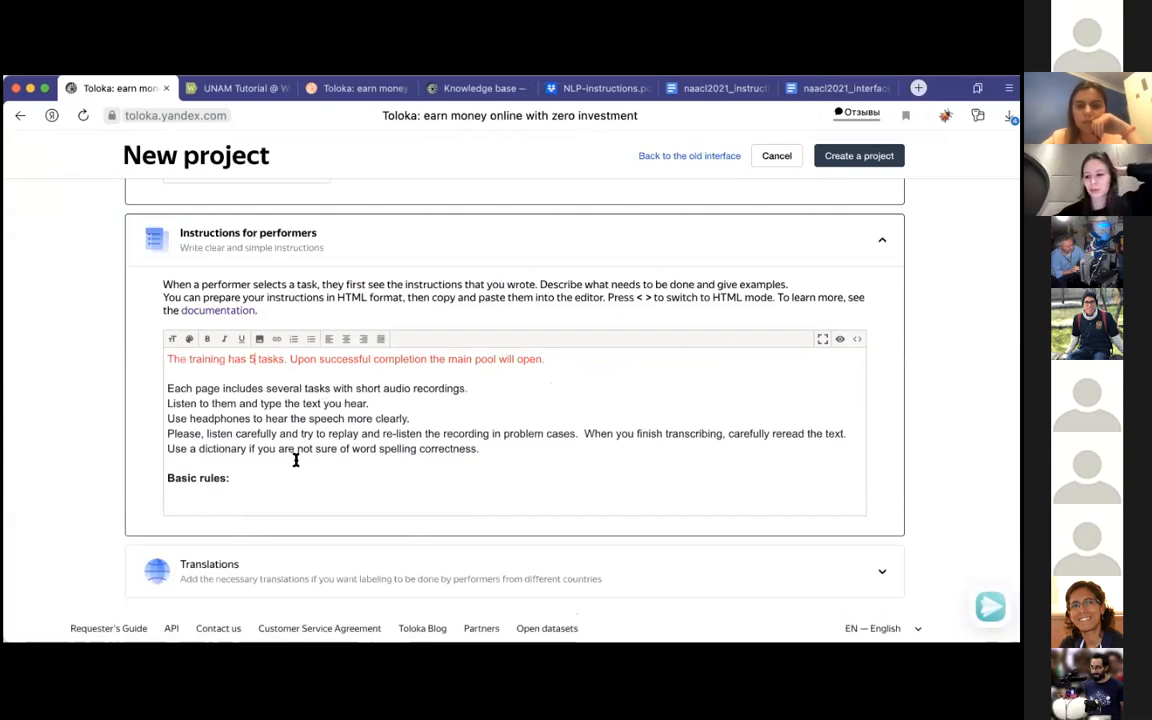
Step: Read through the pasted performer instructions, including the Basic rules list
scroll(296, 460, down, 1)
scroll(296, 460, up, 1)
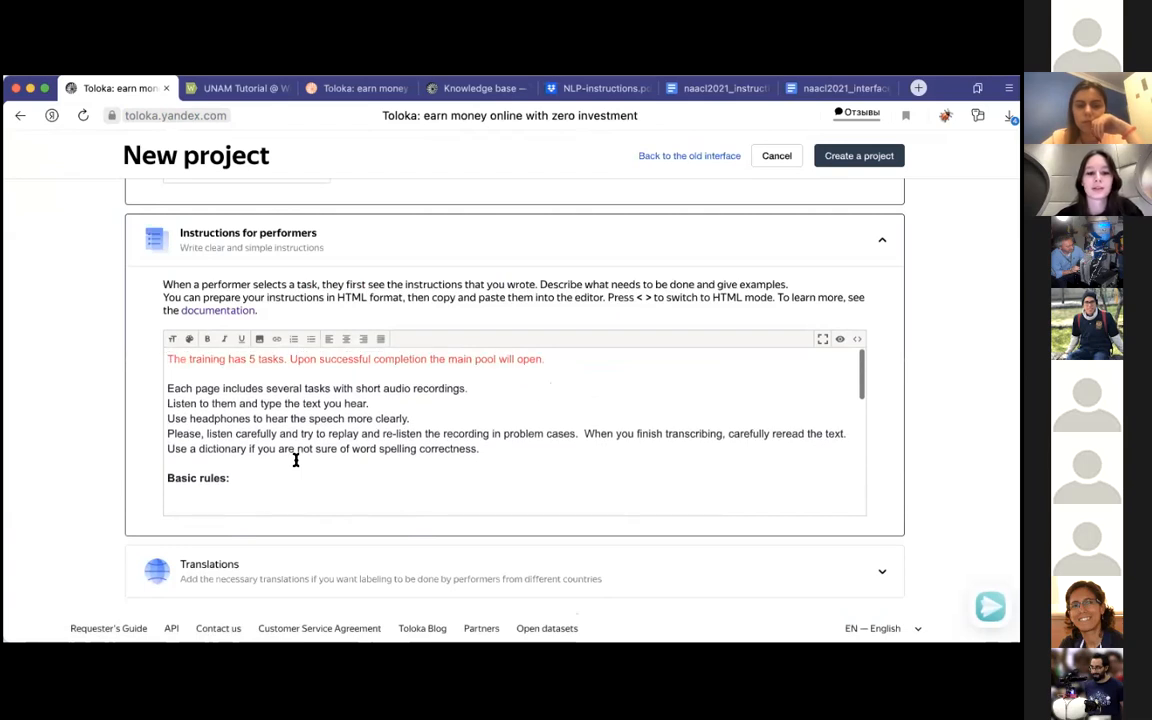
scroll(296, 460, down, 1)
scroll(296, 460, up, 1)
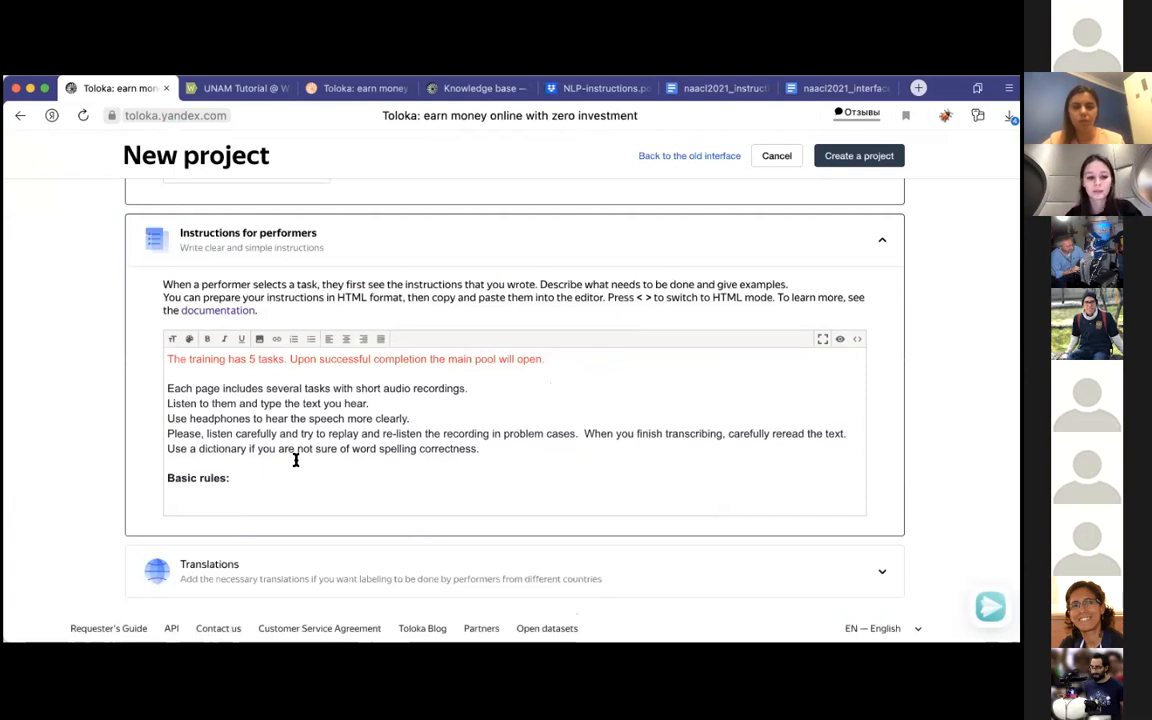
scroll(296, 460, down, 2)
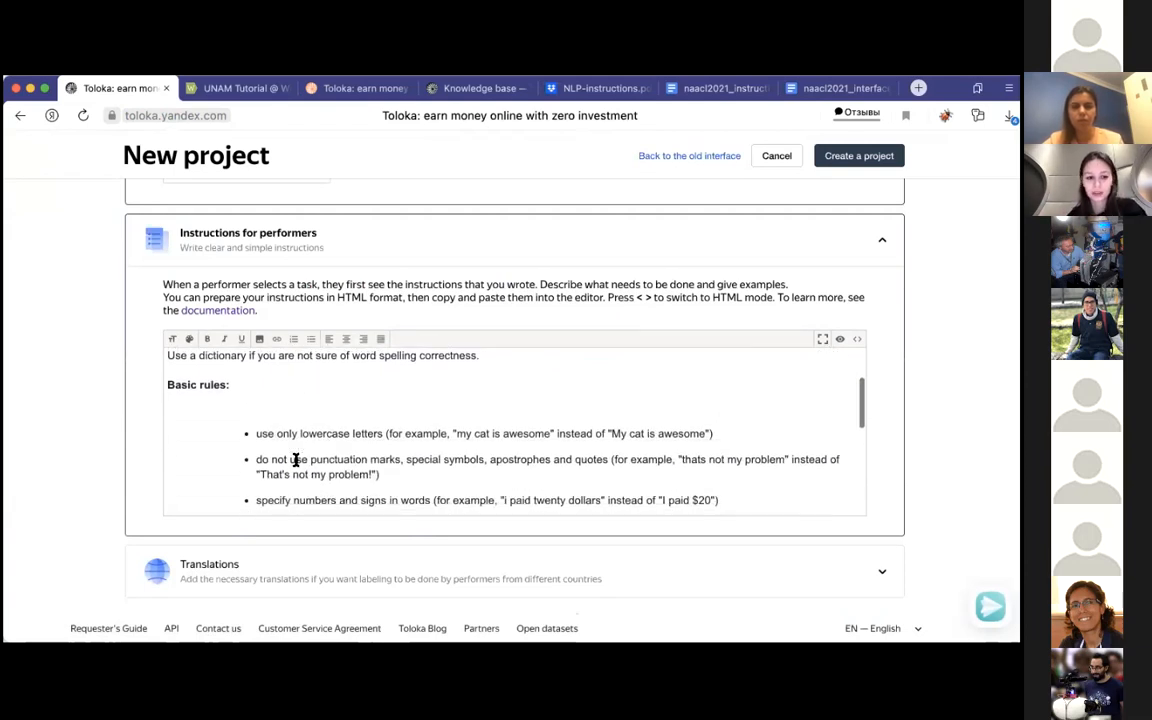
scroll(296, 460, down, 1)
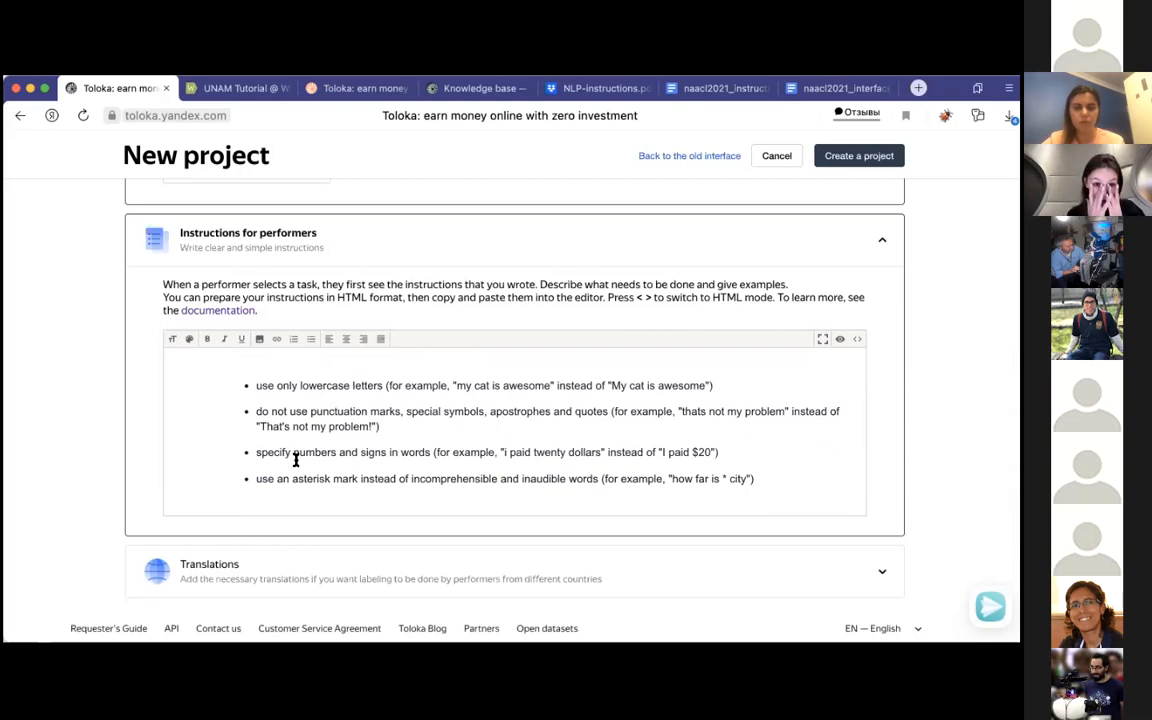
scroll(295, 459, down, 1)
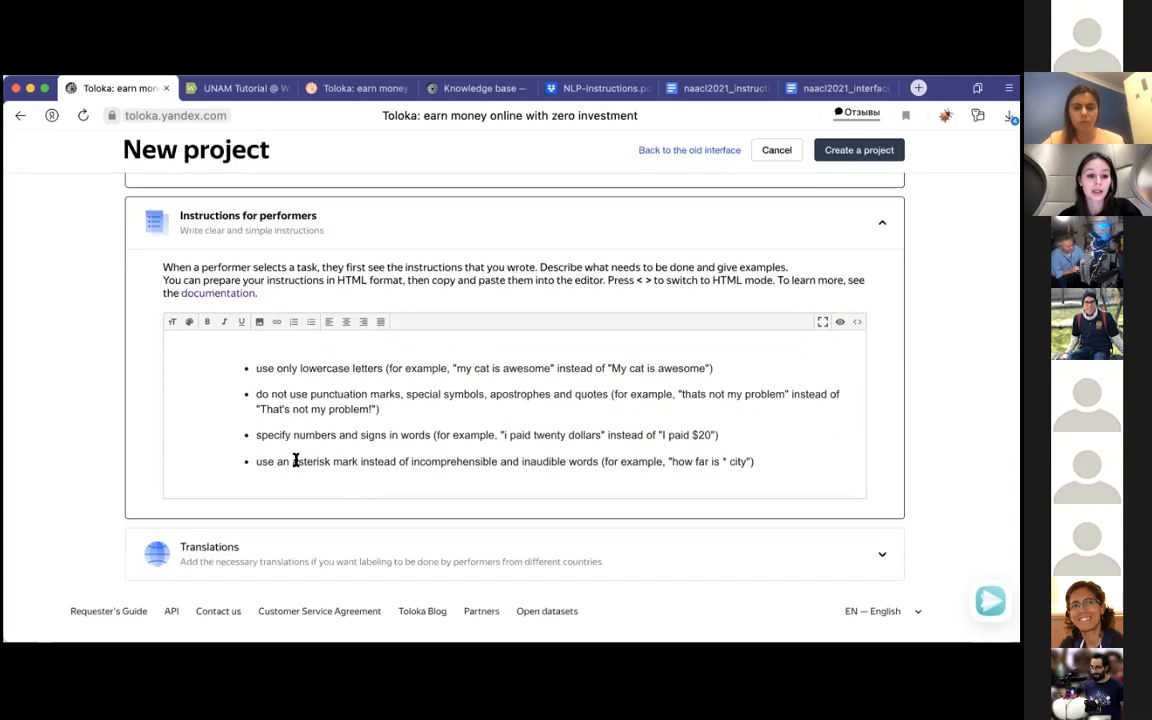
Step: Expand and review the Translations section, keep its default settings, and create the project
click(372, 565)
scroll(370, 565, down, 3)
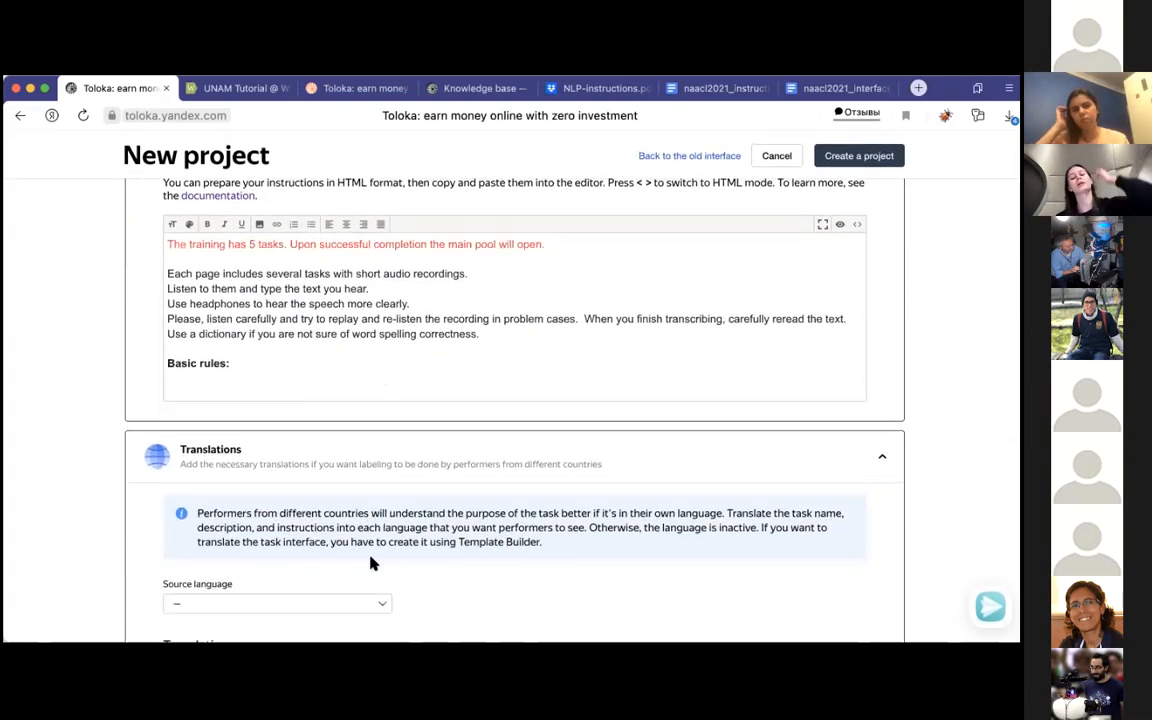
scroll(370, 564, down, 1)
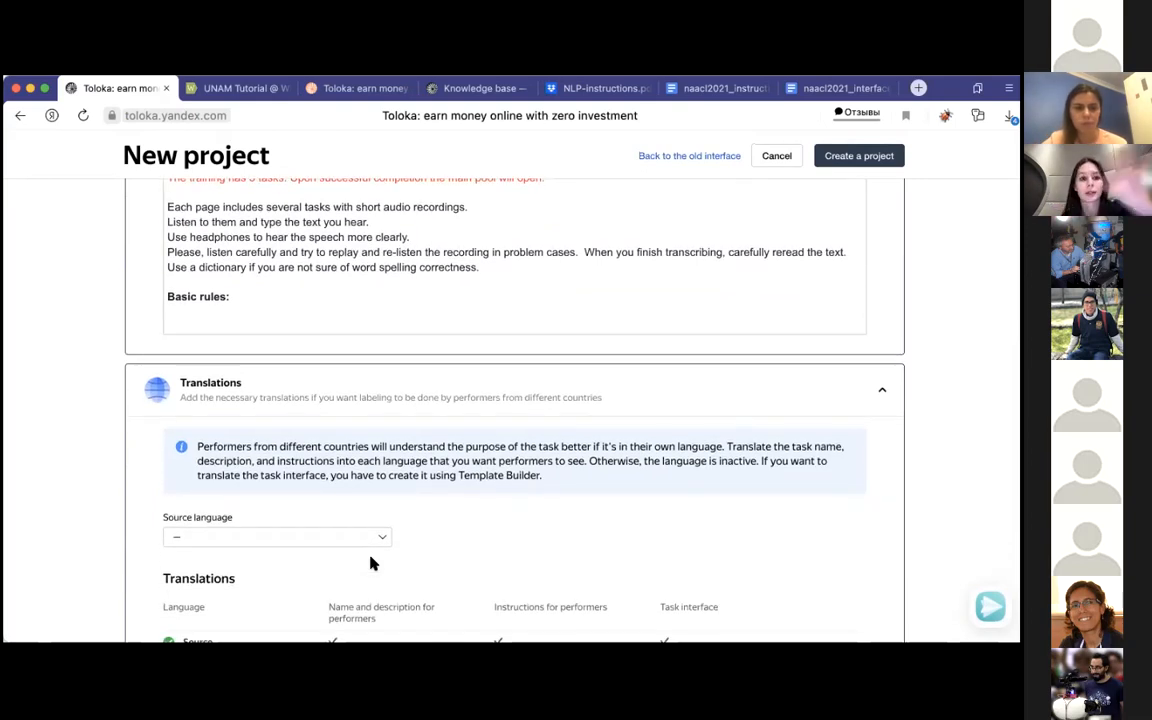
scroll(396, 537, down, 1)
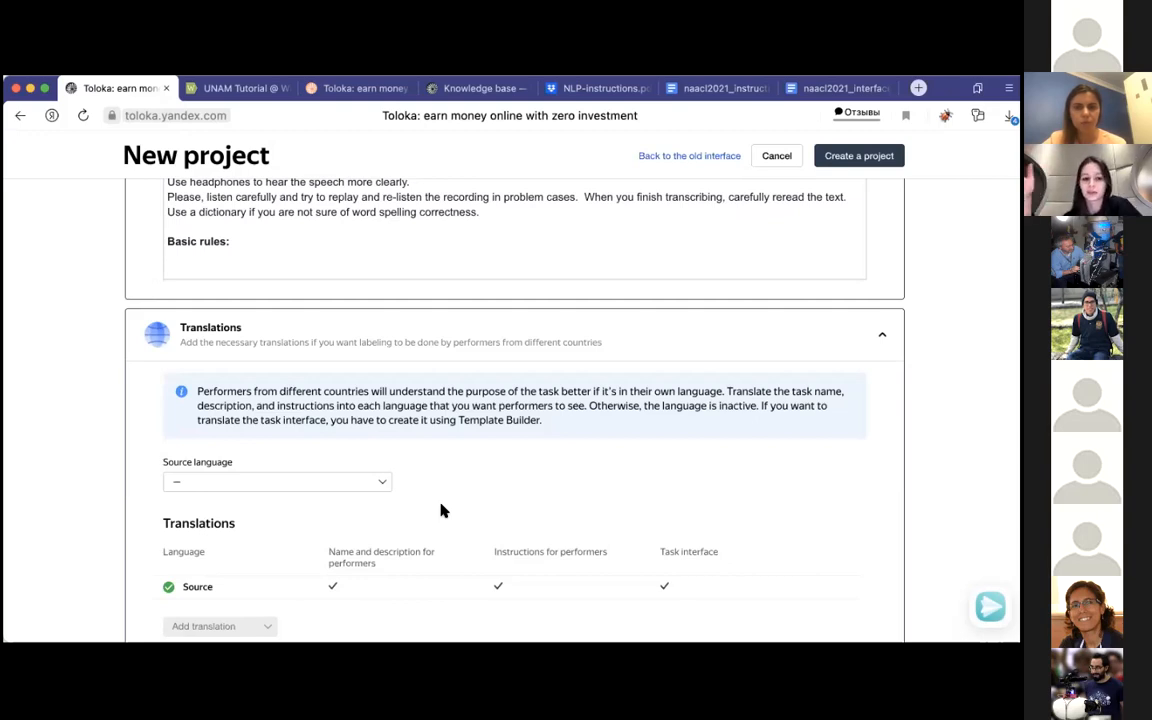
scroll(444, 510, down, 2)
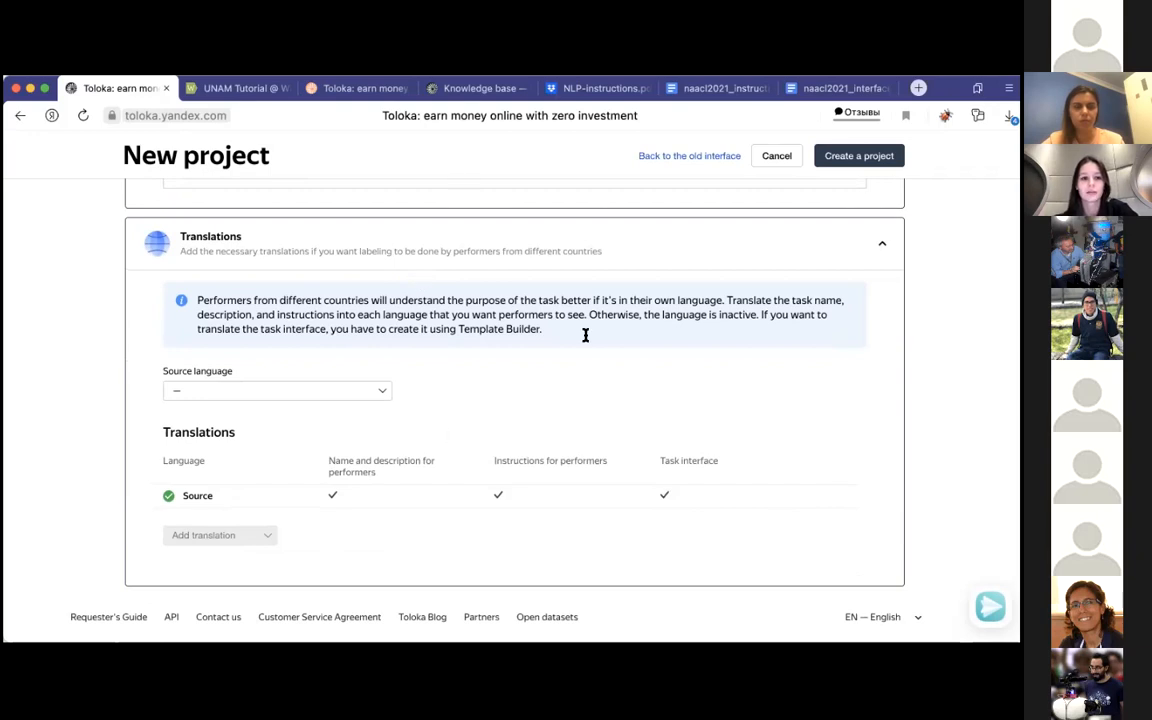
click(840, 162)
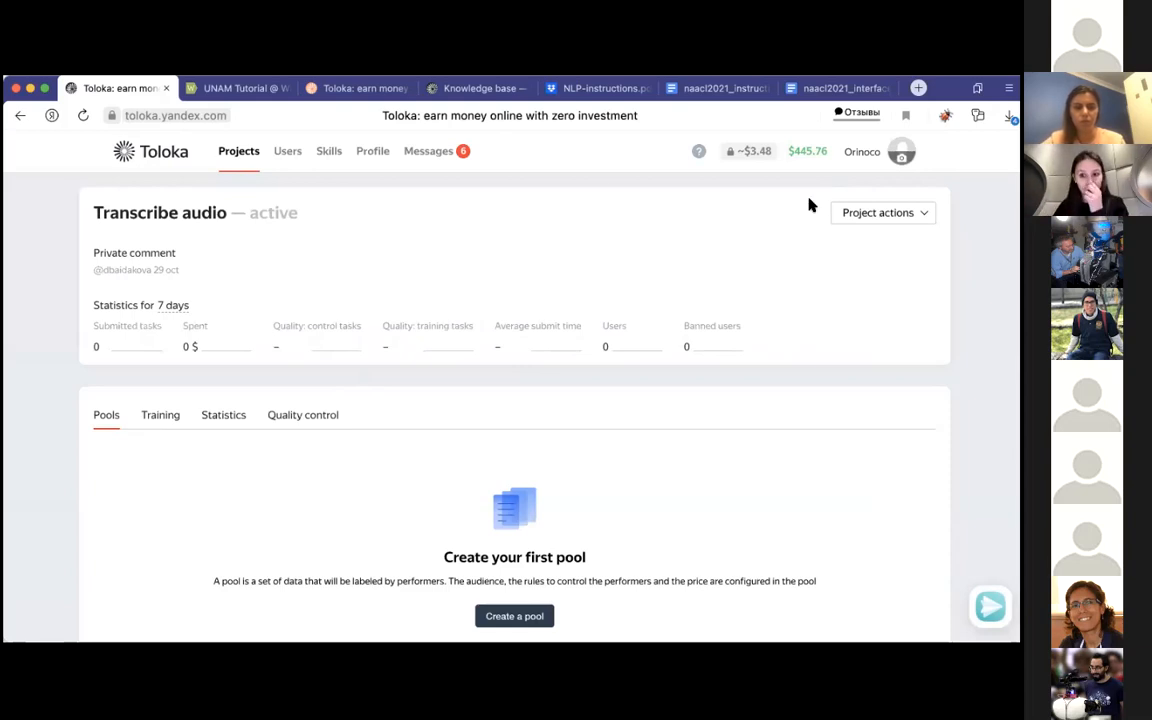
Step: Preview the Transcribe audio project as performers see it, read its Instructions window, and close that window
click(846, 220)
click(856, 304)
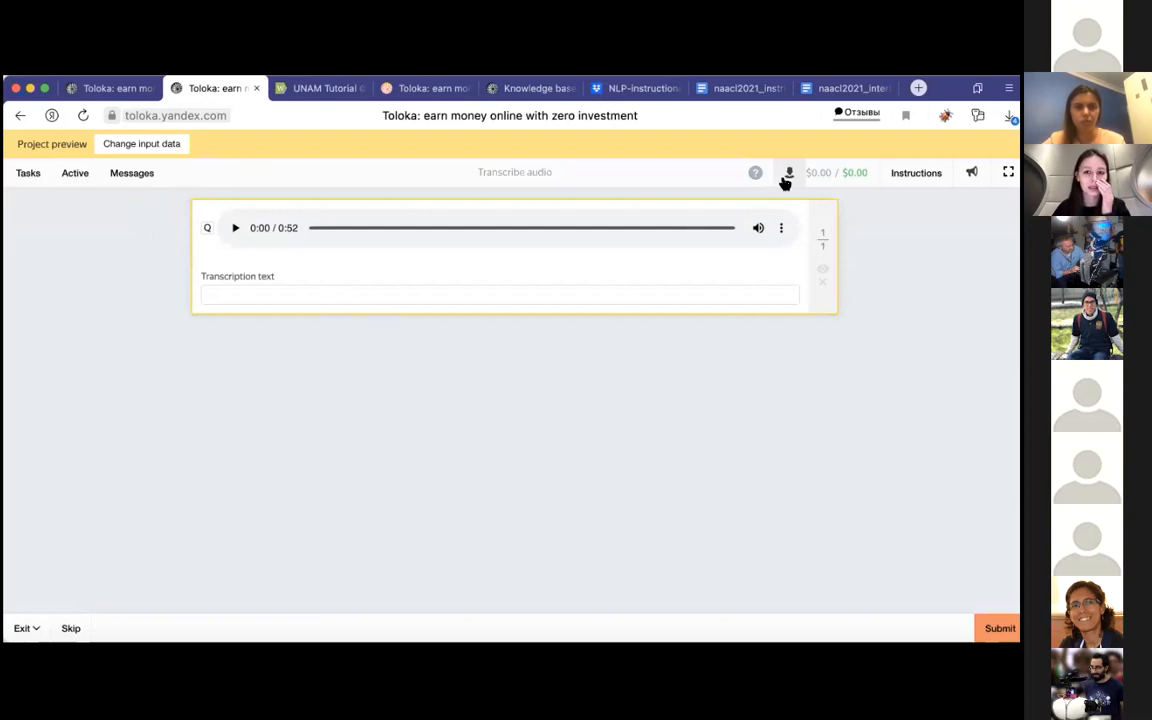
click(886, 174)
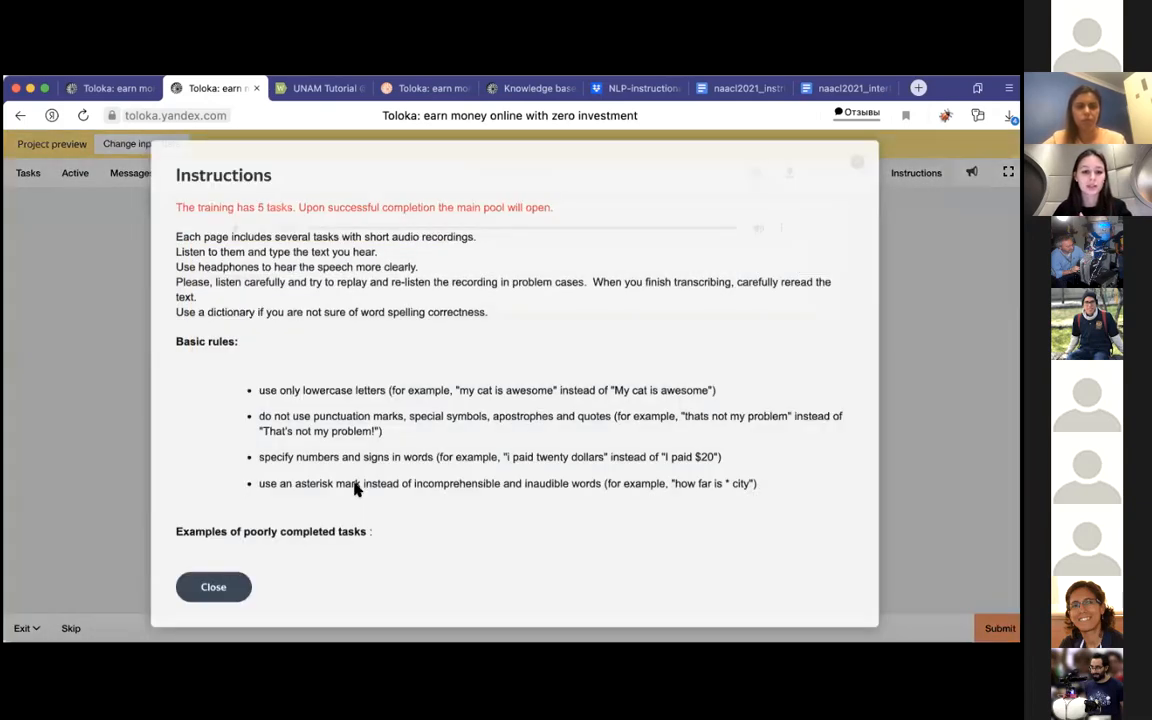
scroll(357, 488, down, 5)
click(213, 587)
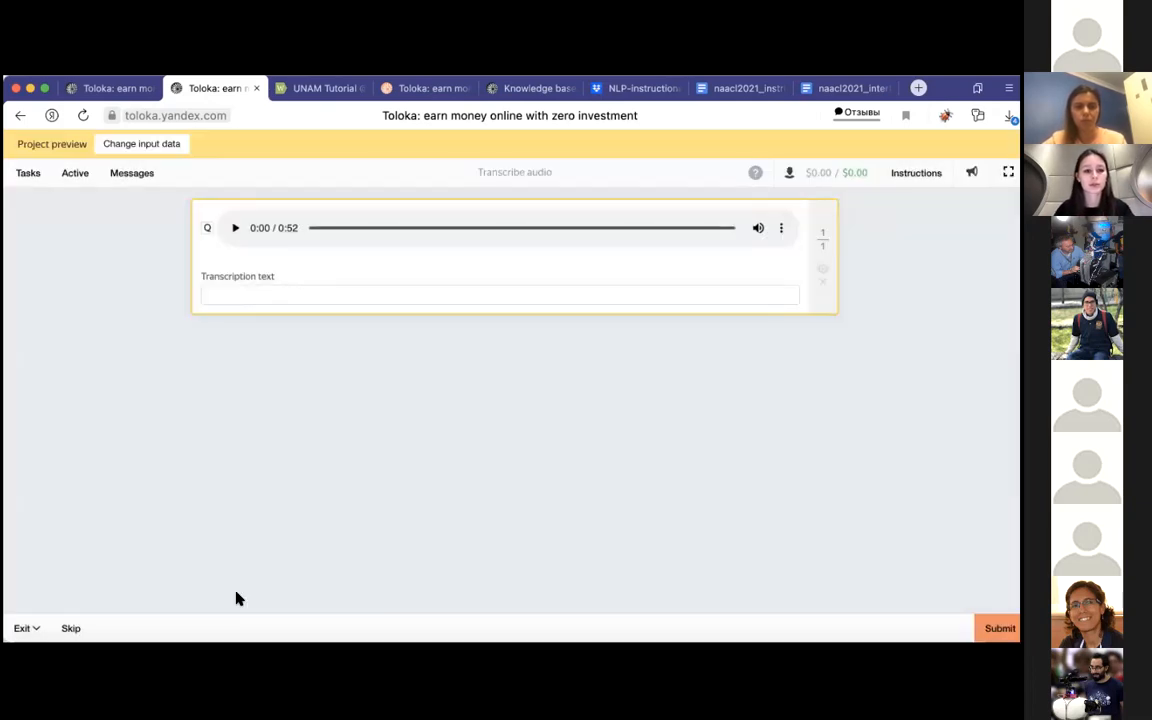
Step: Close the project preview and start adding a training to the Transcribe audio project
click(256, 89)
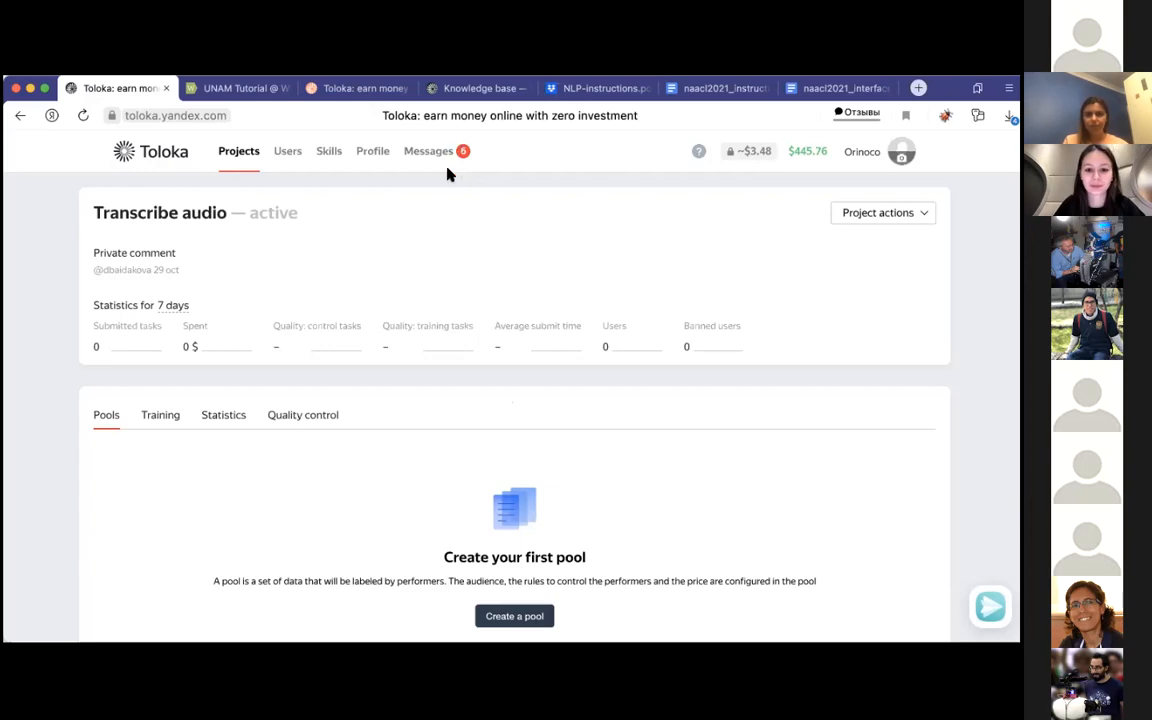
click(168, 425)
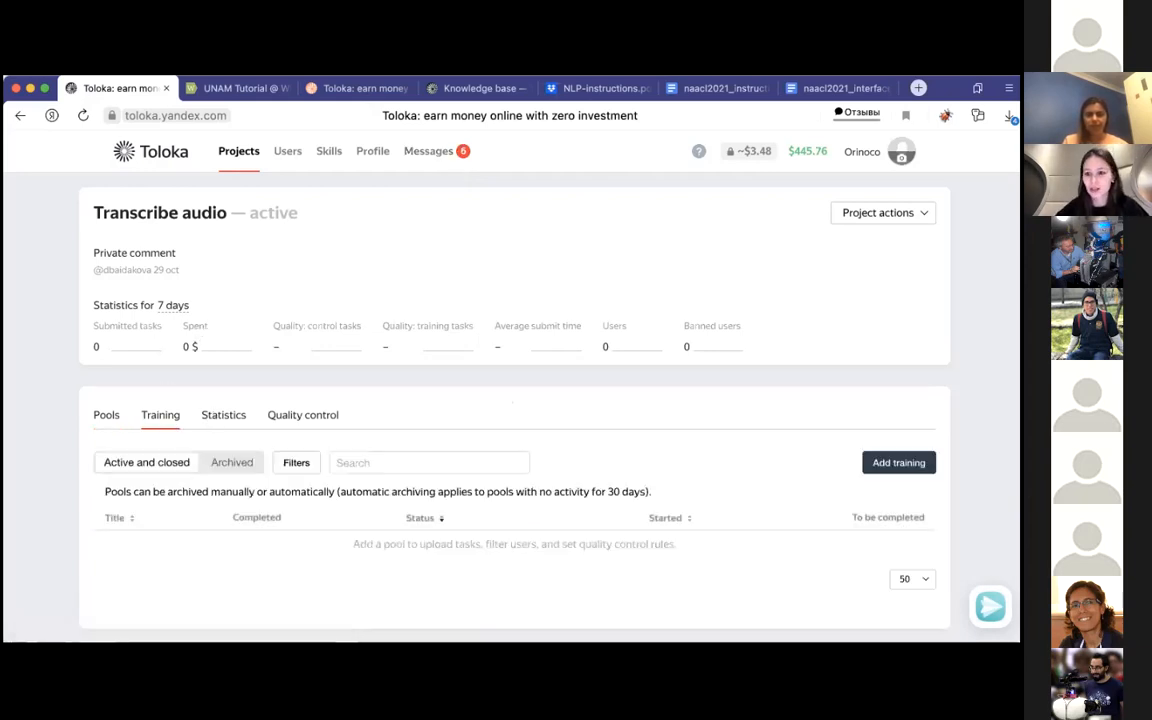
click(892, 470)
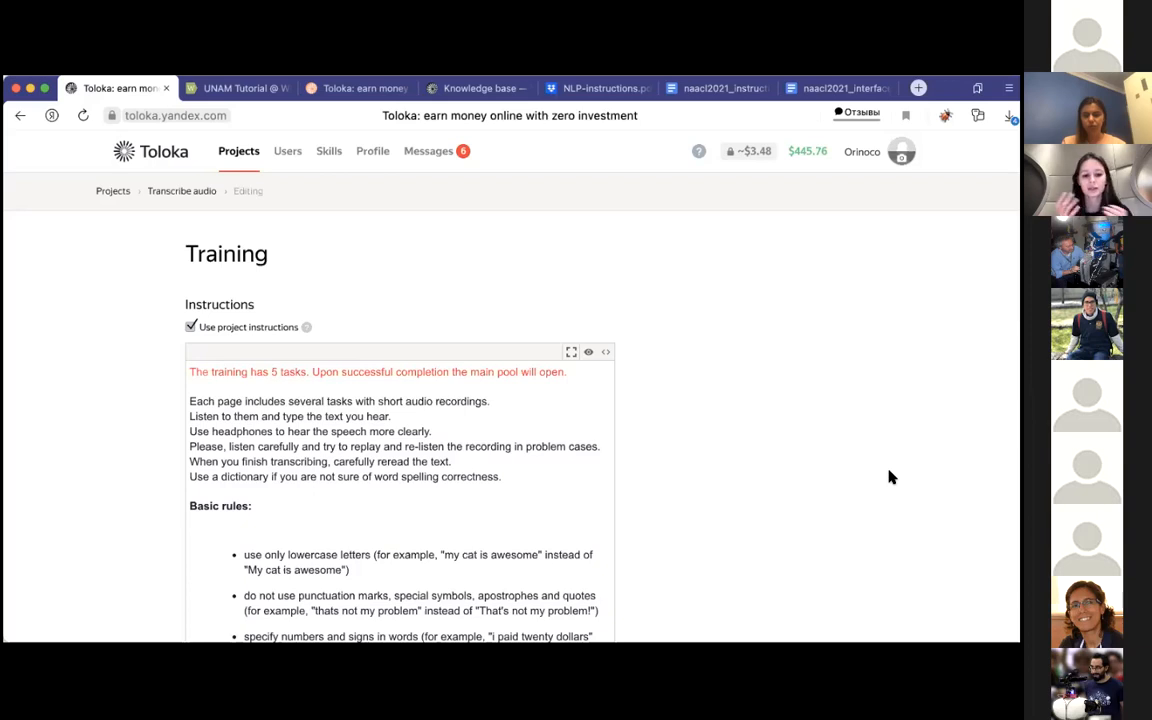
Step: Keep the project instructions for the training and title it "audio transcribe unam 2021"
scroll(784, 476, down, 5)
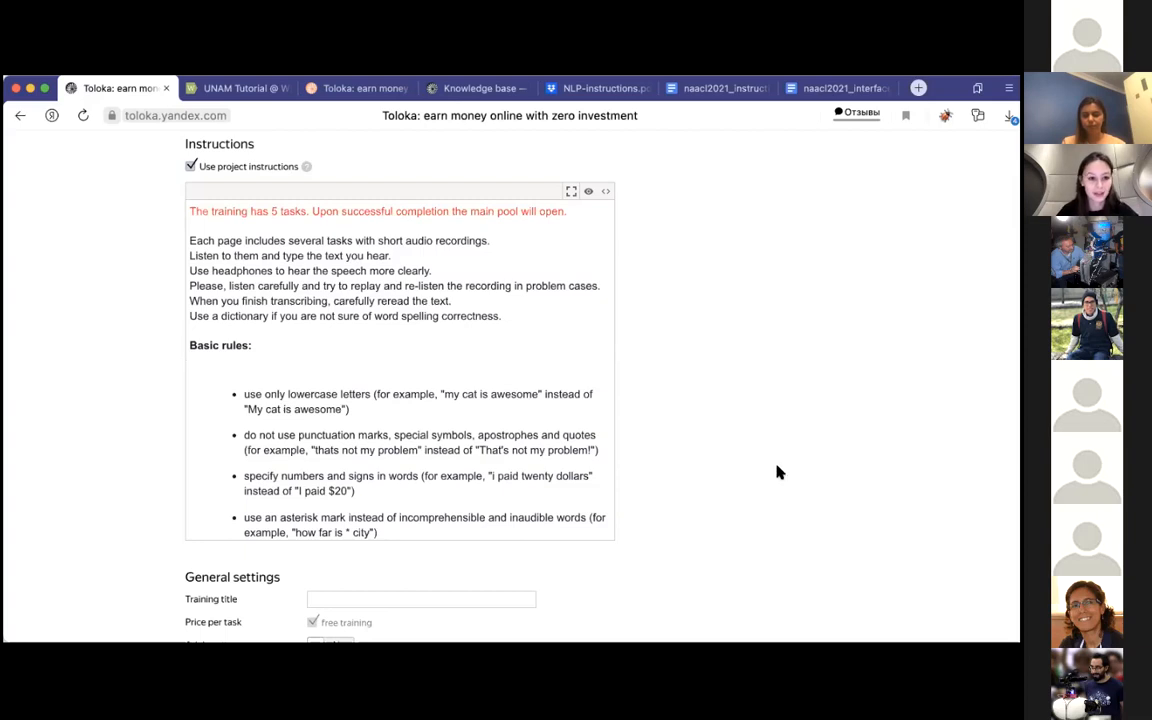
scroll(775, 465, down, 2)
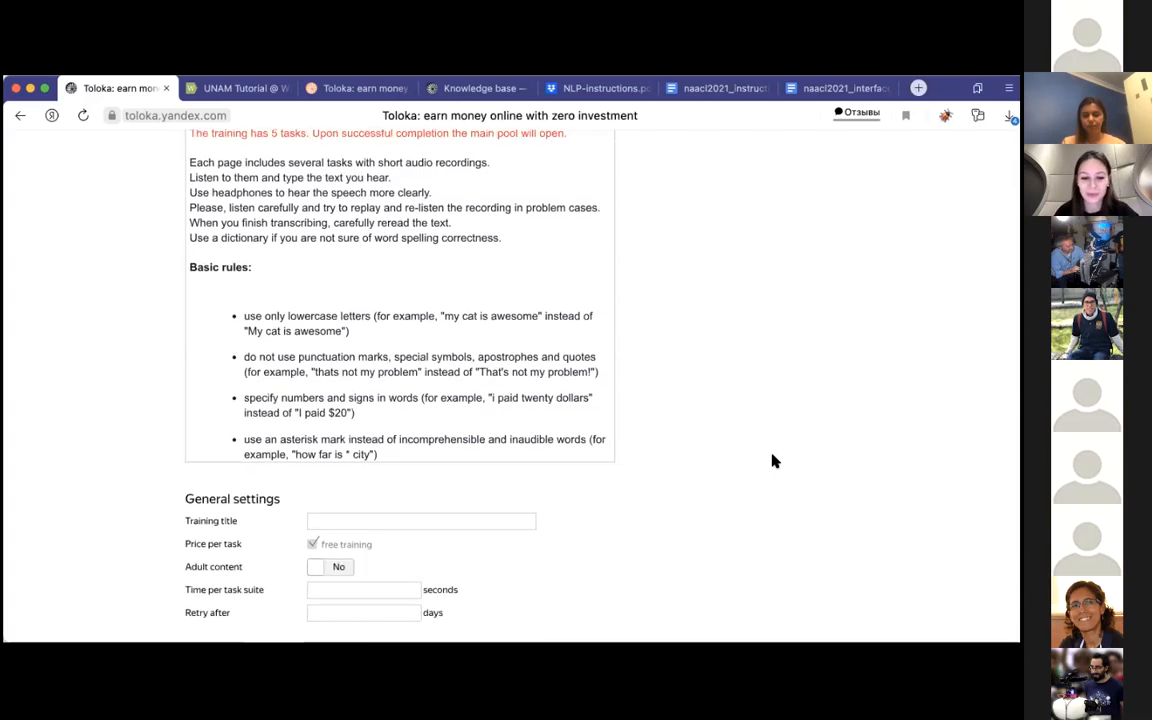
click(406, 519)
scroll(408, 517, down, 1)
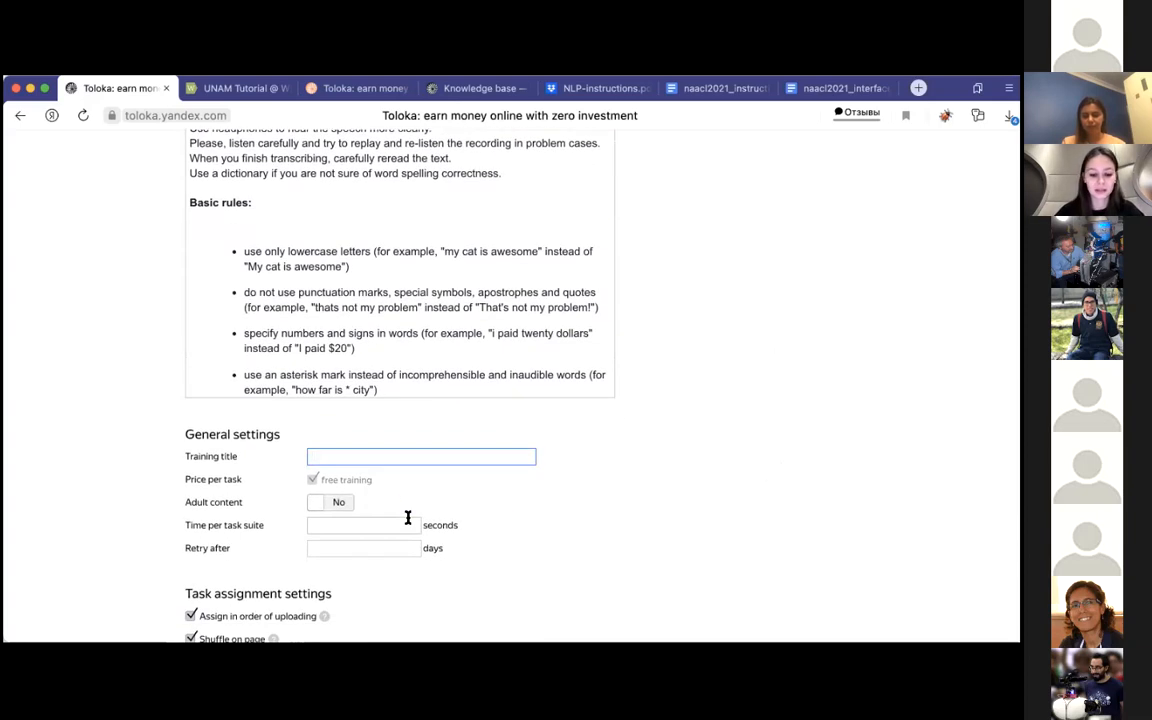
text(audio transcribe unam 2021)
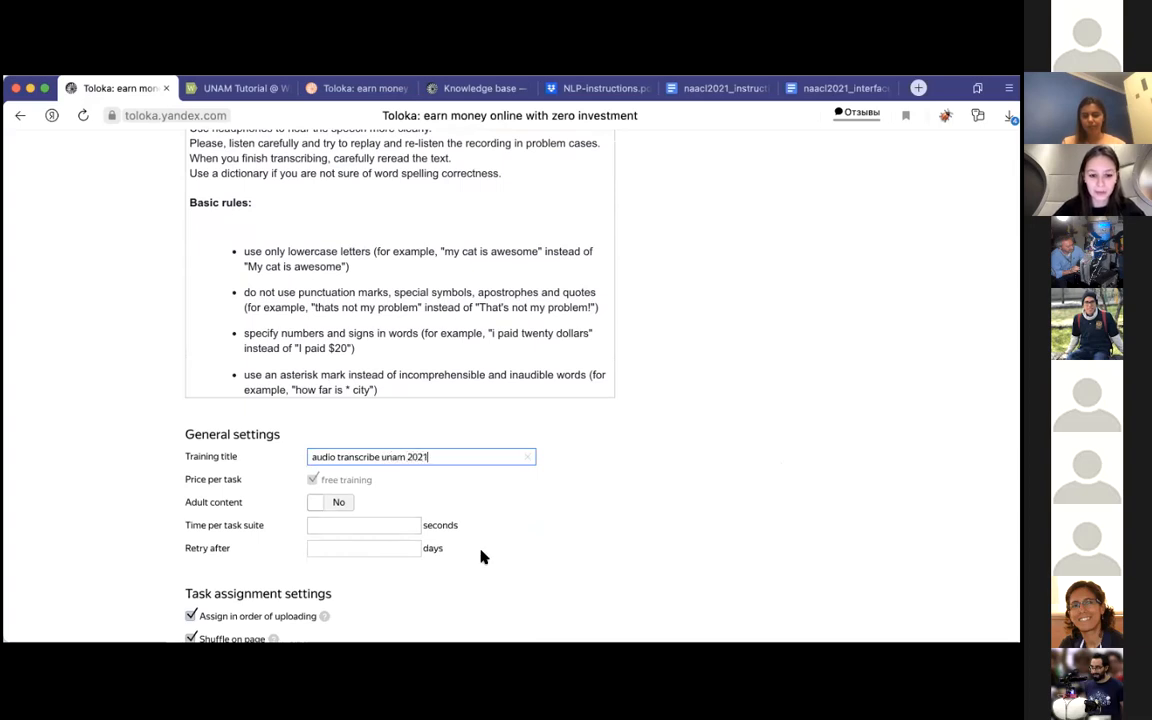
Step: Check the training settings in NLP-instructions.pdf, and set the time per task suite to 1200 seconds and retry after 5 days
scroll(470, 550, down, 2)
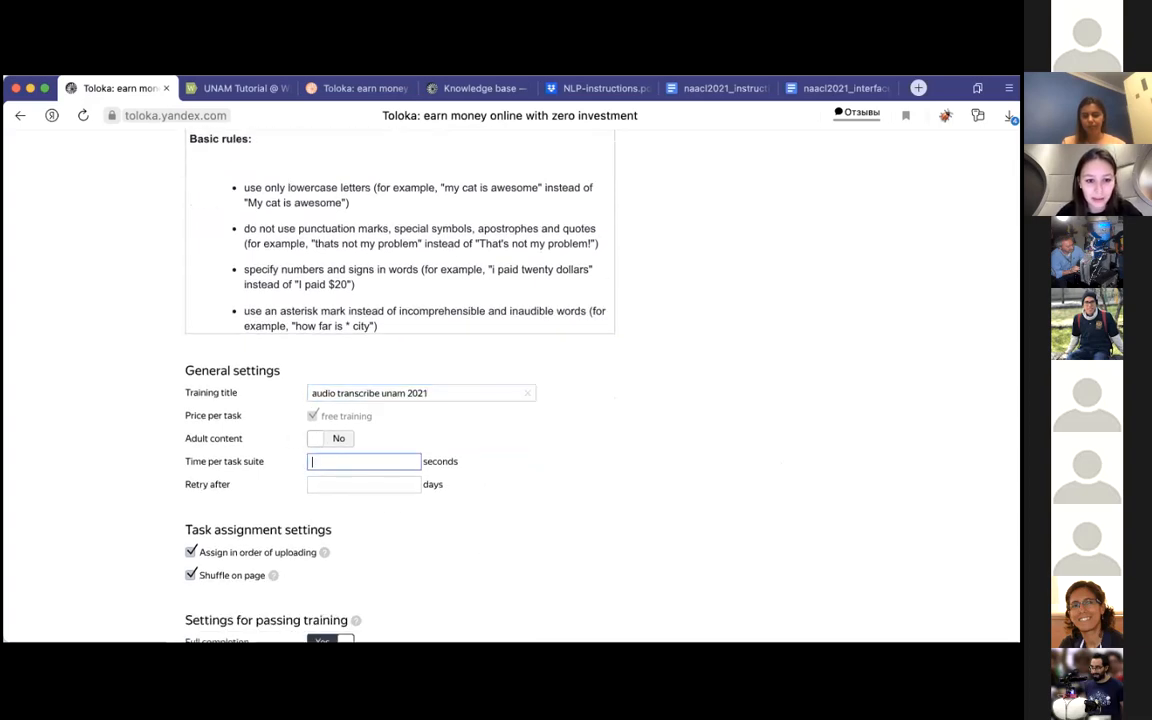
click(680, 98)
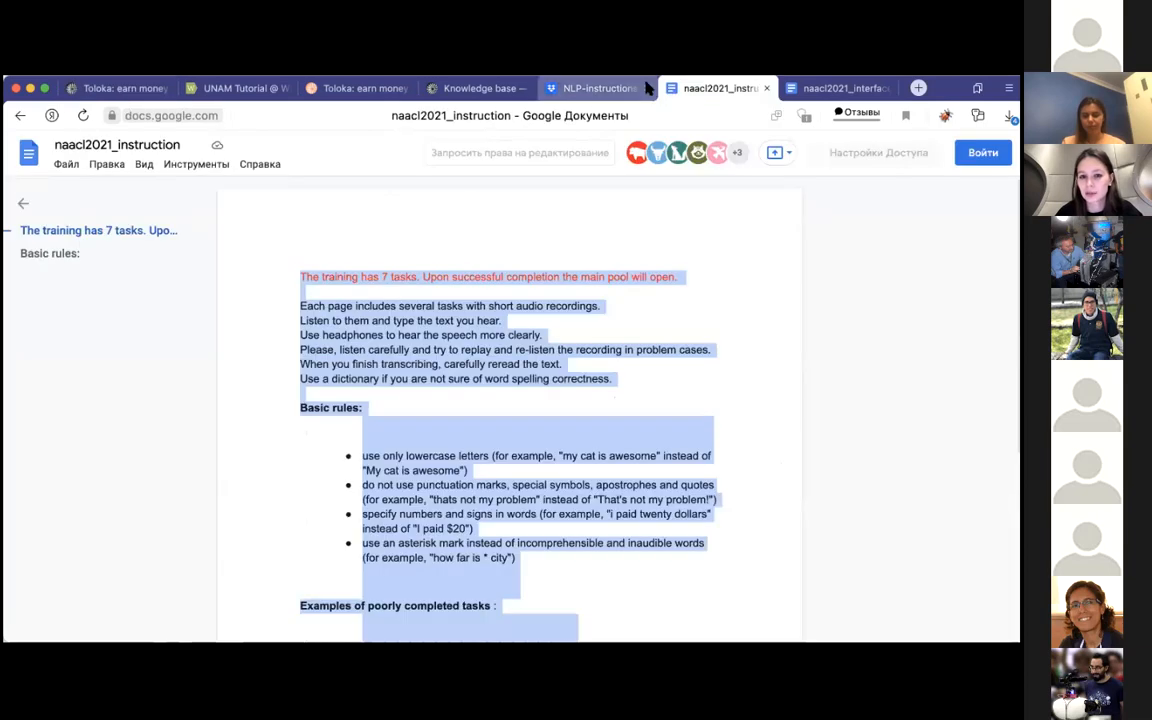
click(598, 88)
scroll(527, 335, down, 5)
scroll(527, 335, down, 5)
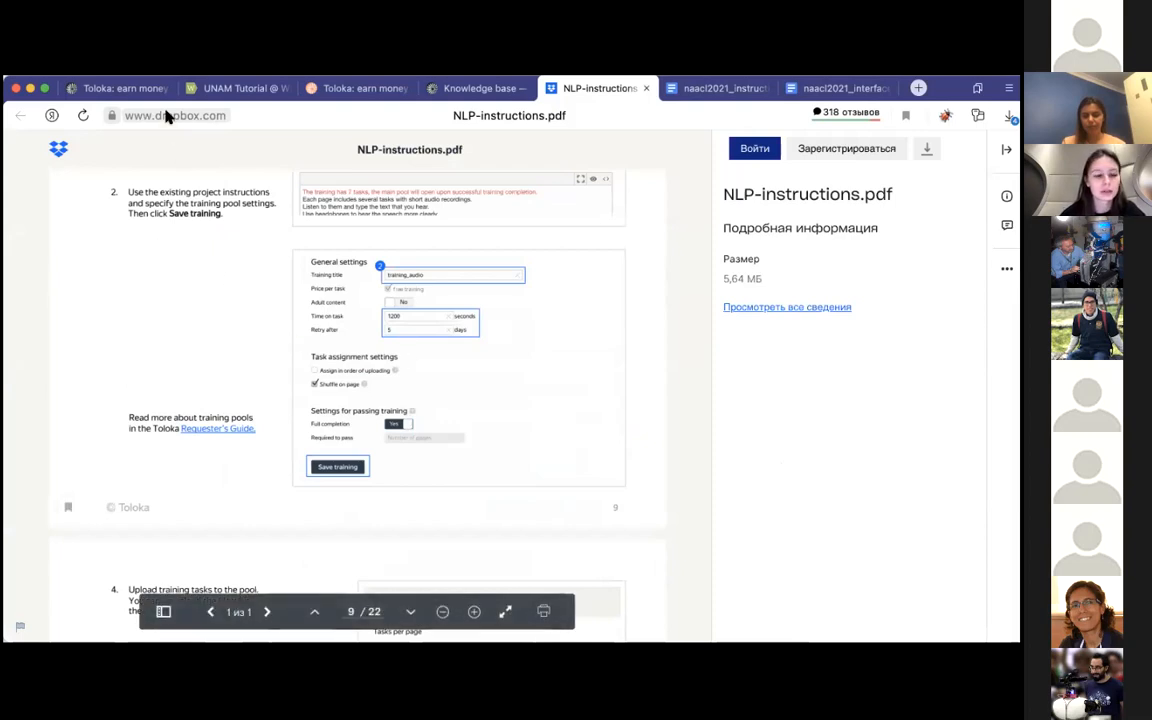
click(122, 88)
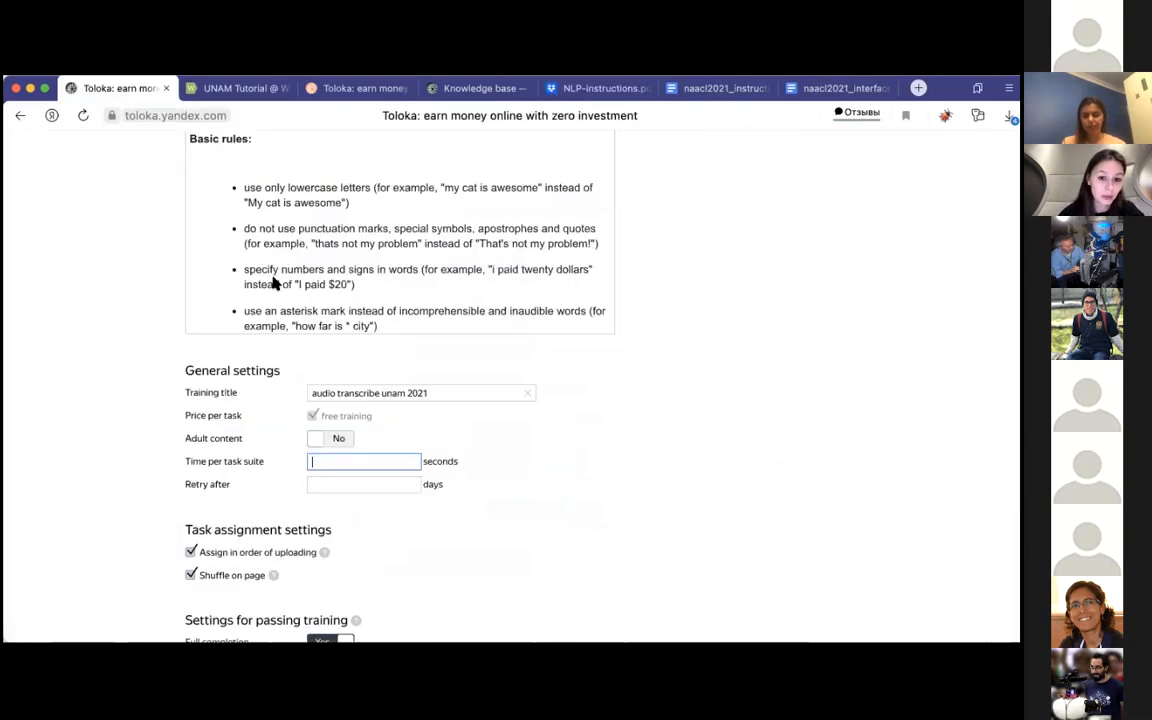
text(1200)
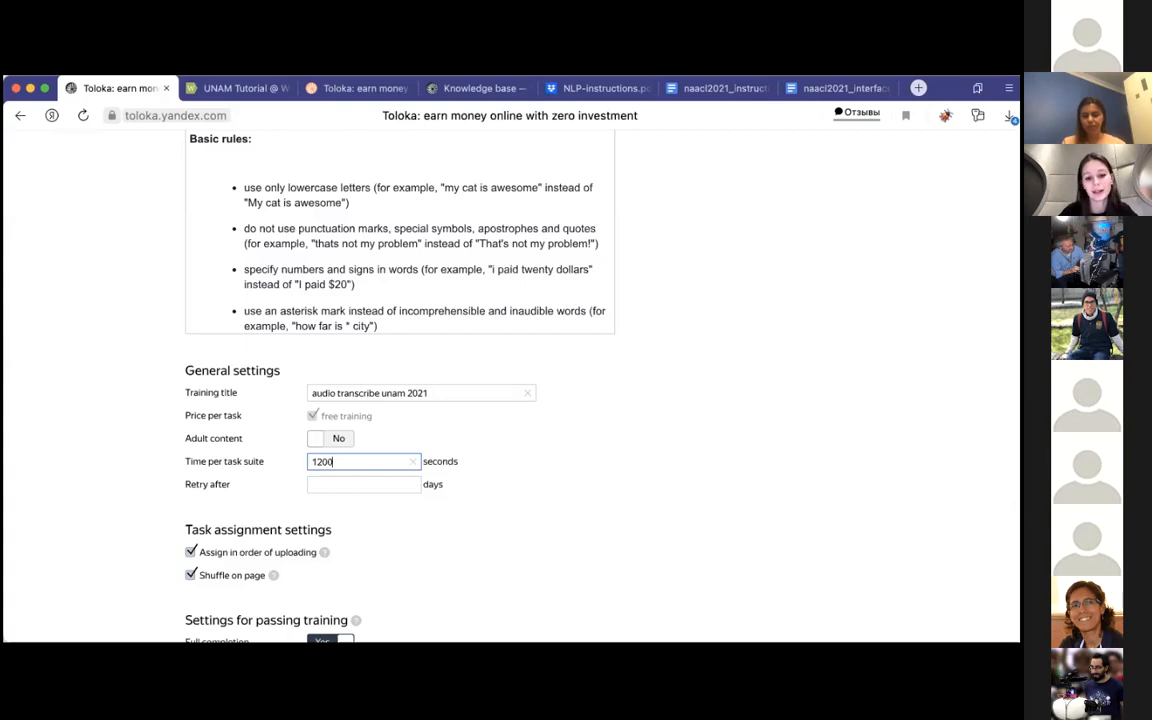
click(348, 485)
text(5)
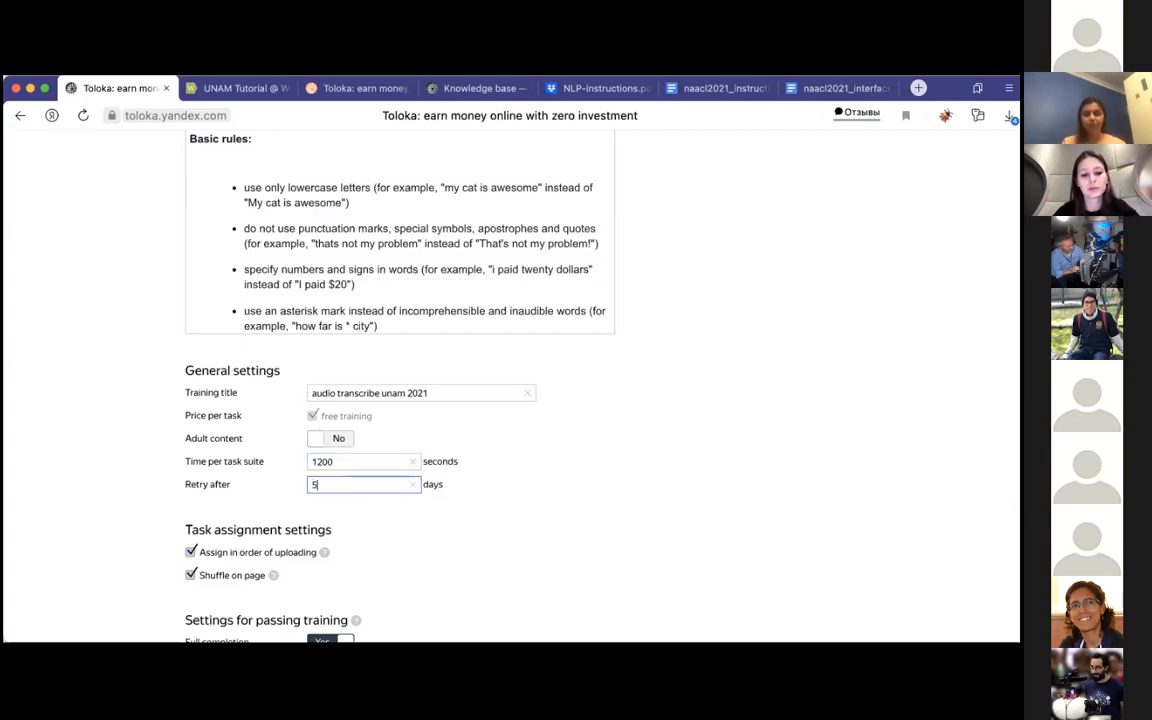
Step: Following NLP-instructions.pdf, turn off Assign in order of uploading, keep Shuffle on page and Full completion on, and create the training
scroll(415, 537, down, 2)
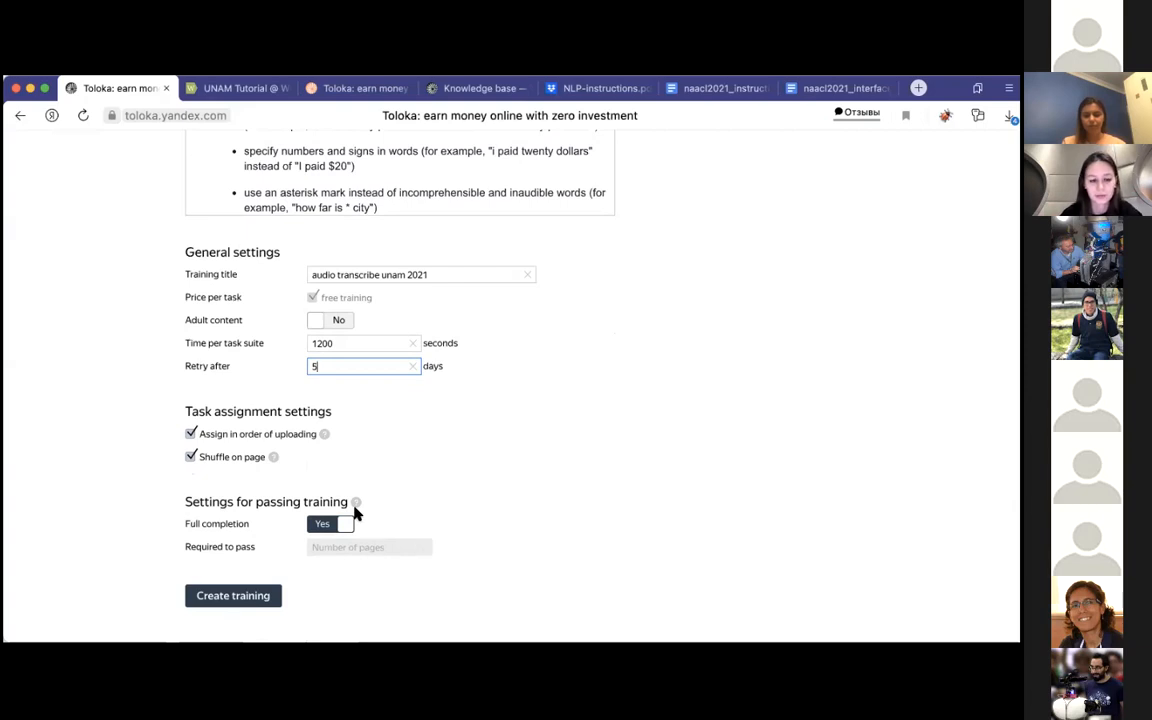
scroll(240, 438, down, 1)
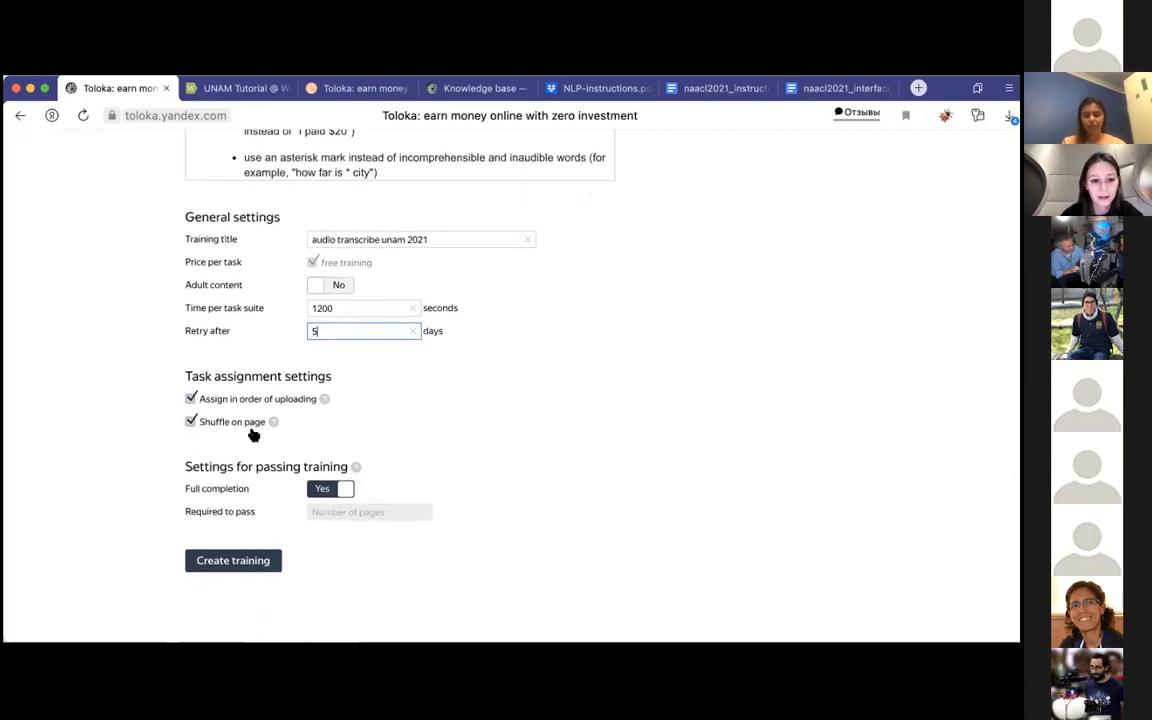
click(241, 426)
click(241, 428)
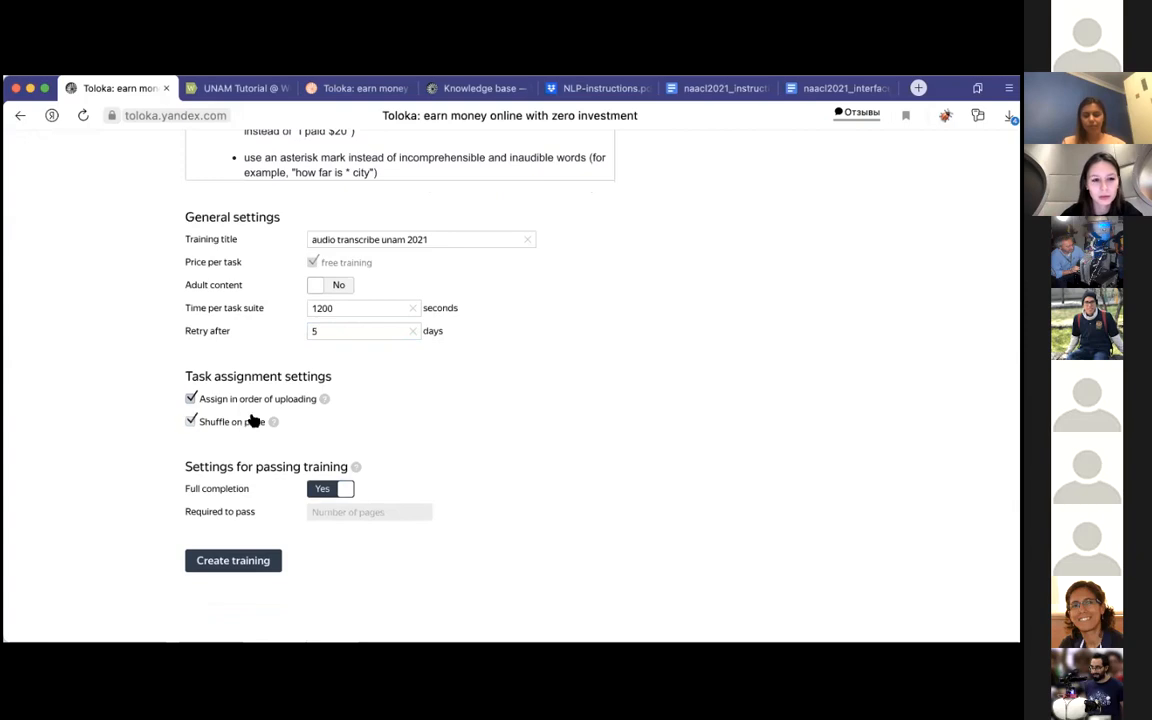
click(676, 88)
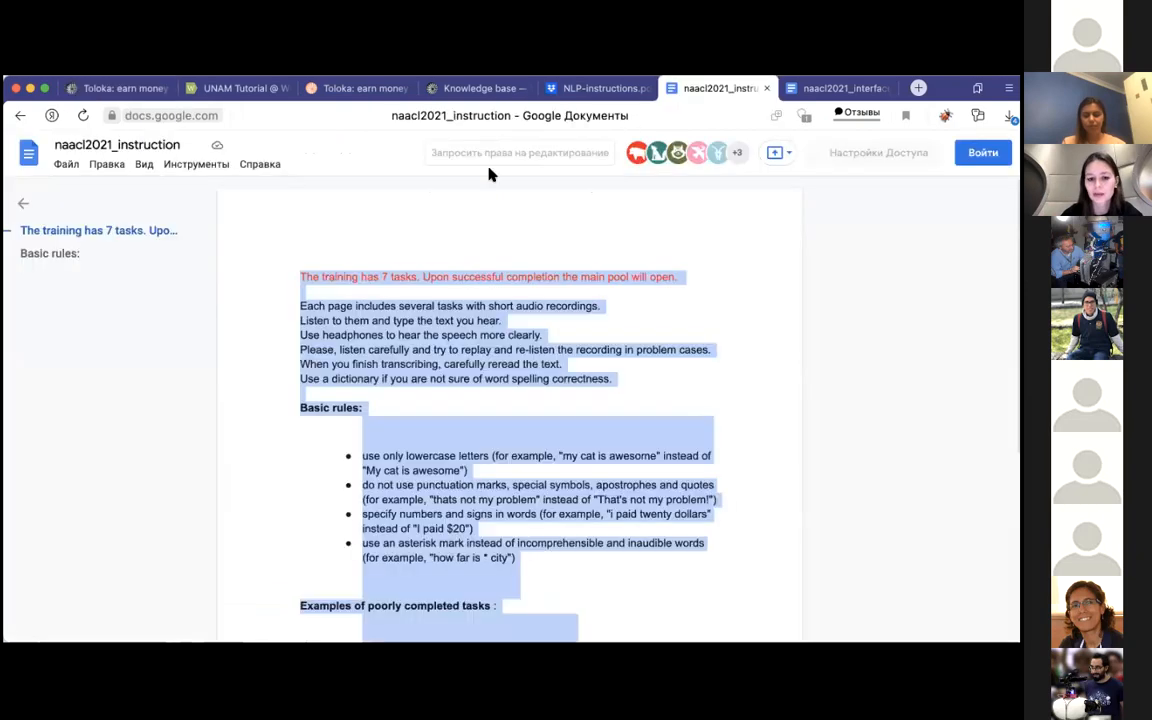
click(598, 88)
scroll(330, 437, down, 1)
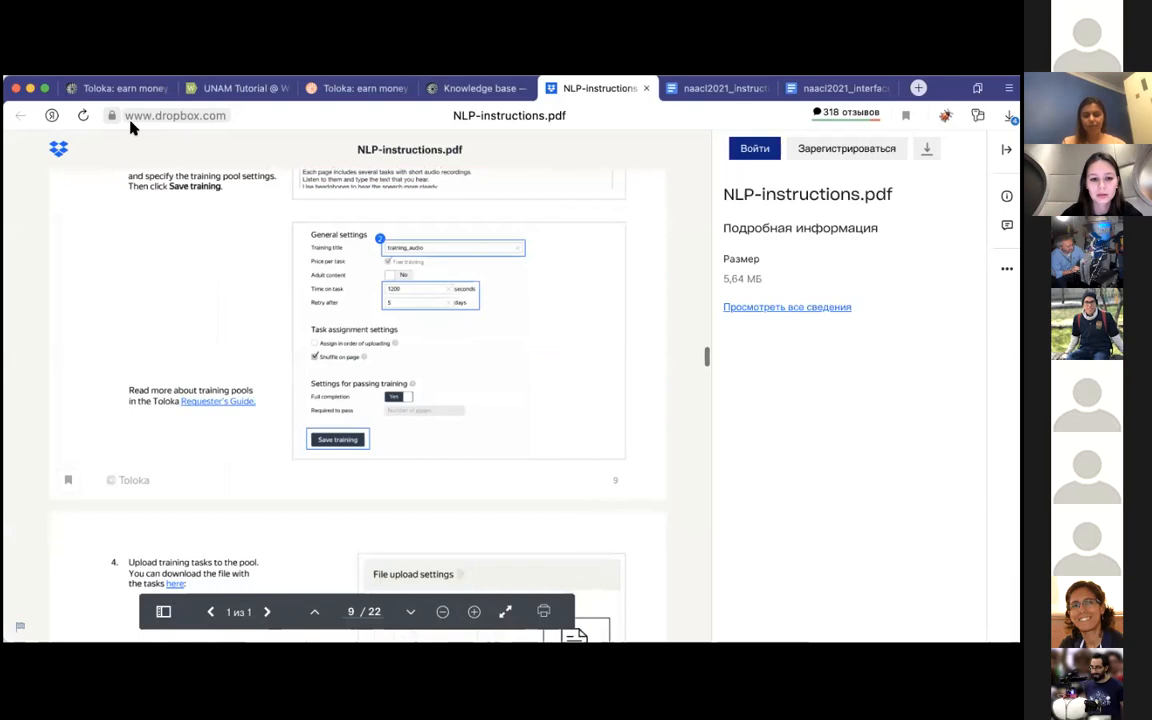
click(125, 88)
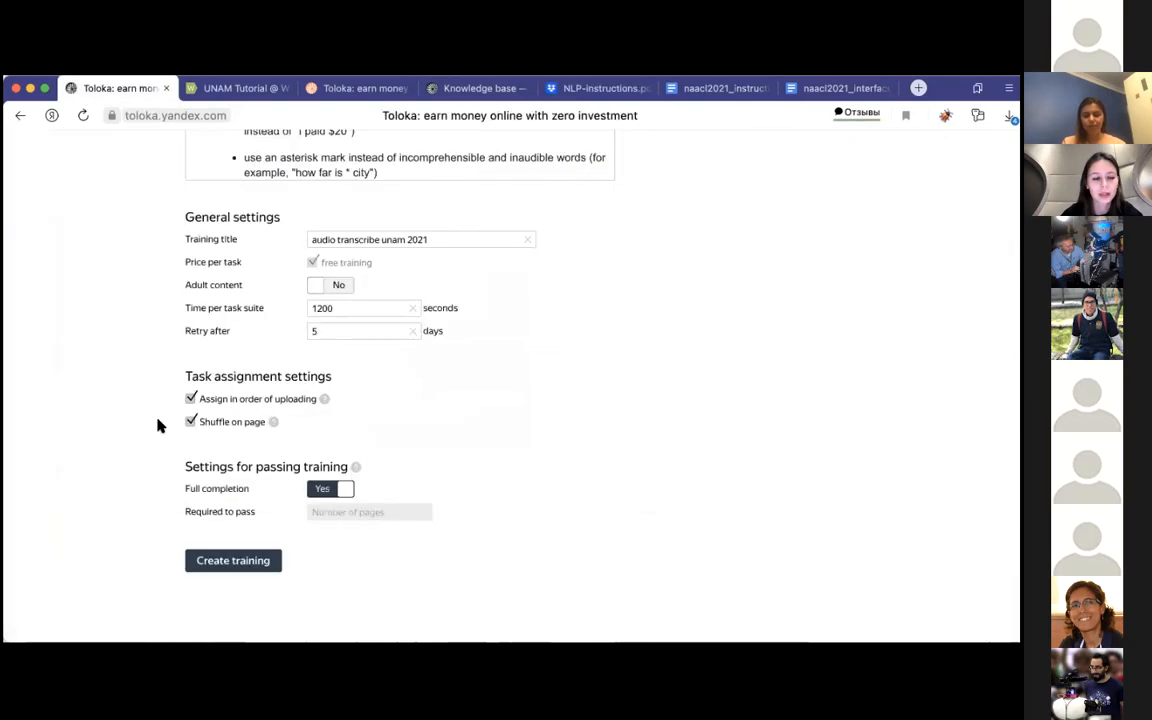
click(282, 405)
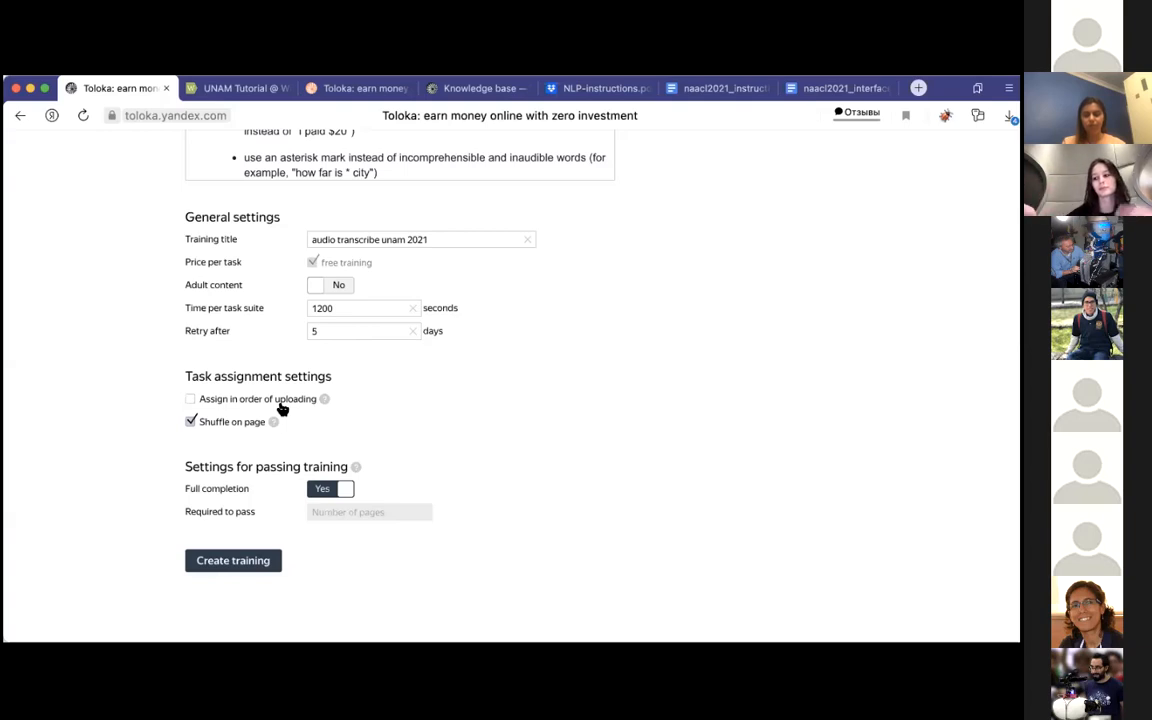
click(267, 565)
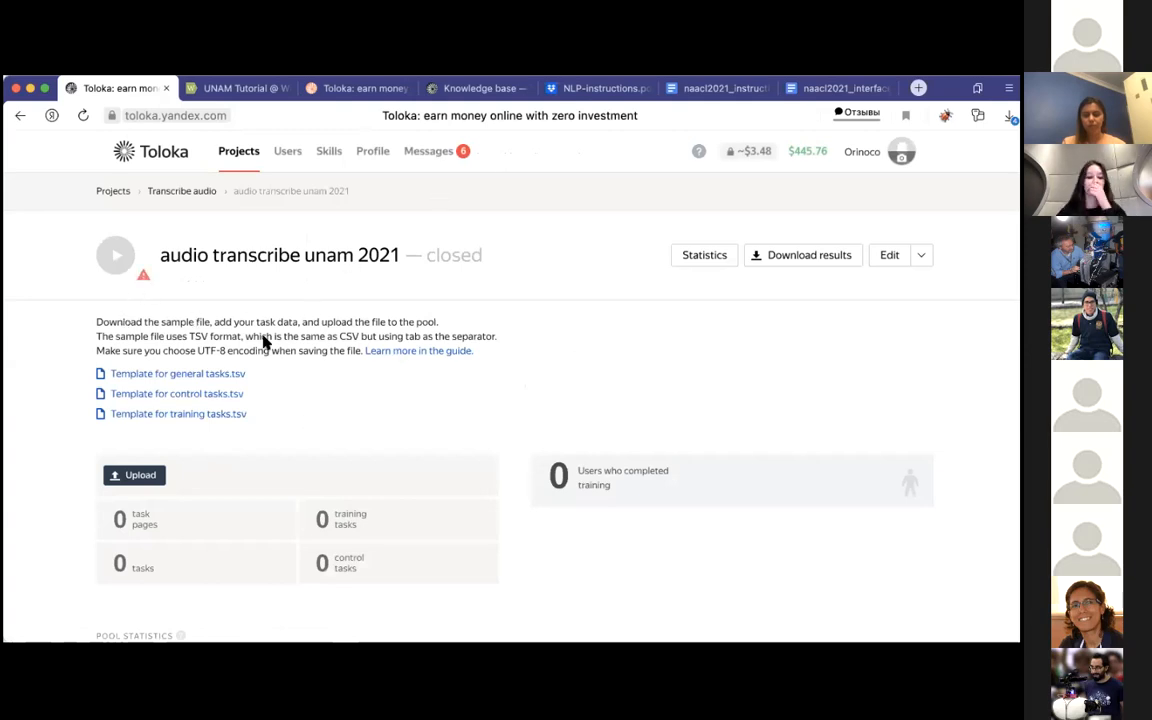
Step: Look over the new training's page, including its task templates, pool statistics and pool settings
scroll(310, 404, down, 2)
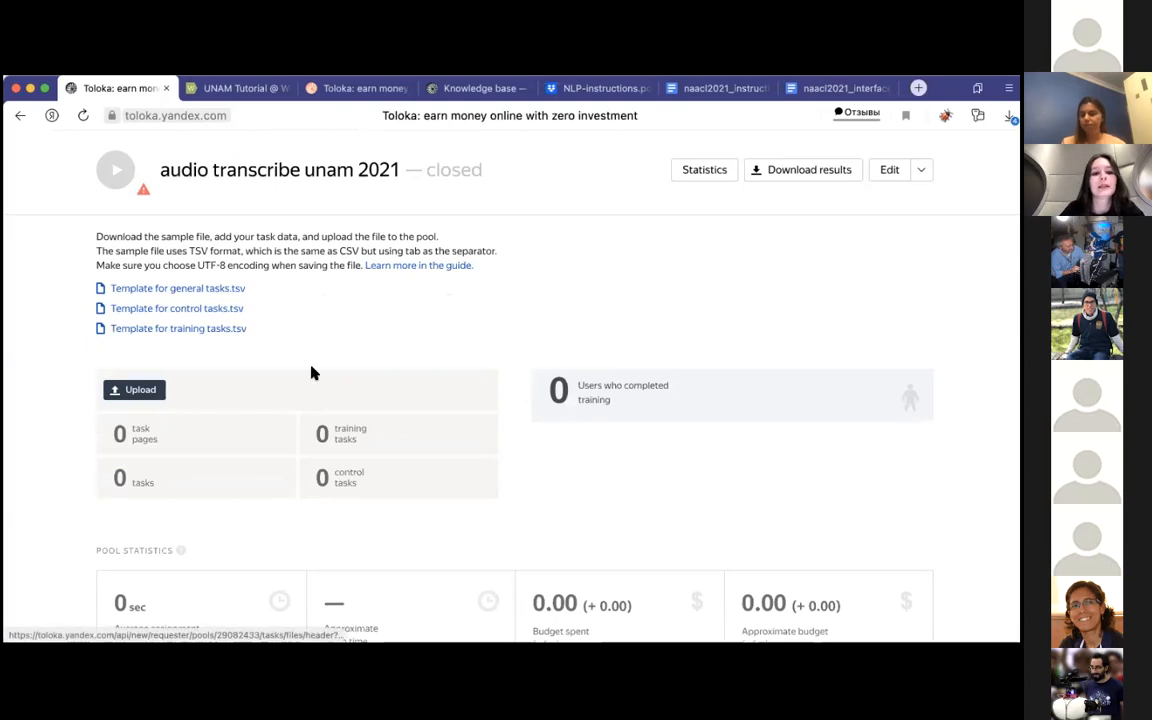
scroll(311, 373, up, 2)
scroll(311, 373, down, 2)
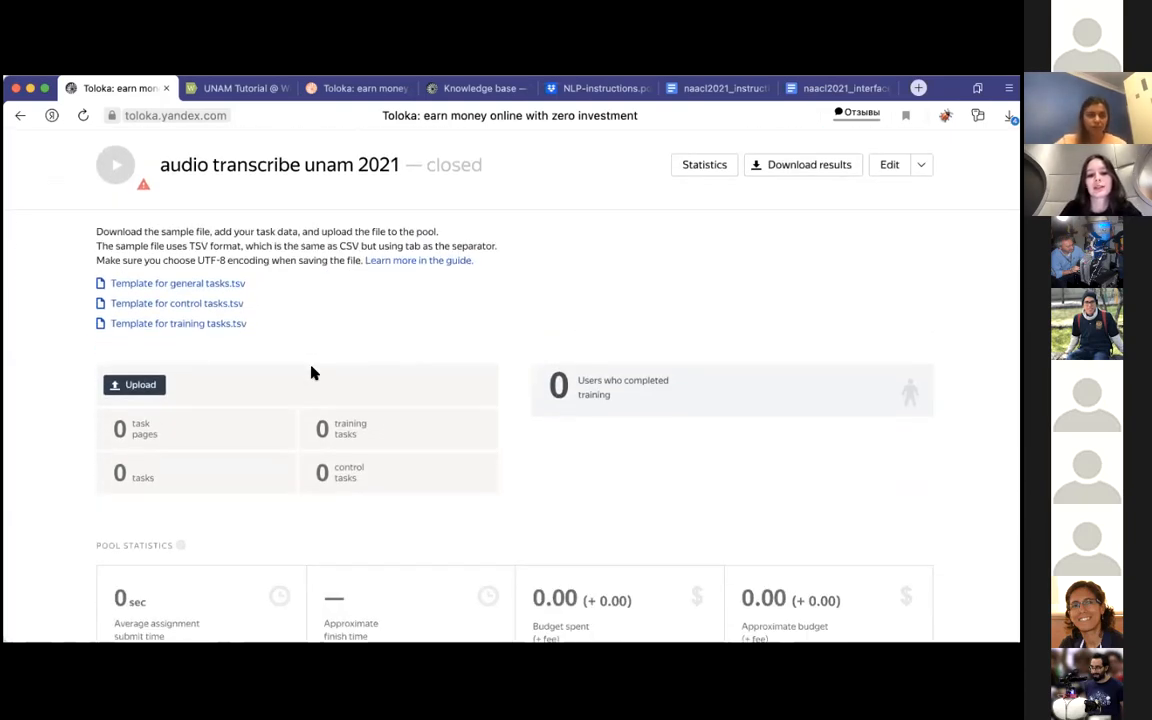
scroll(311, 373, down, 1)
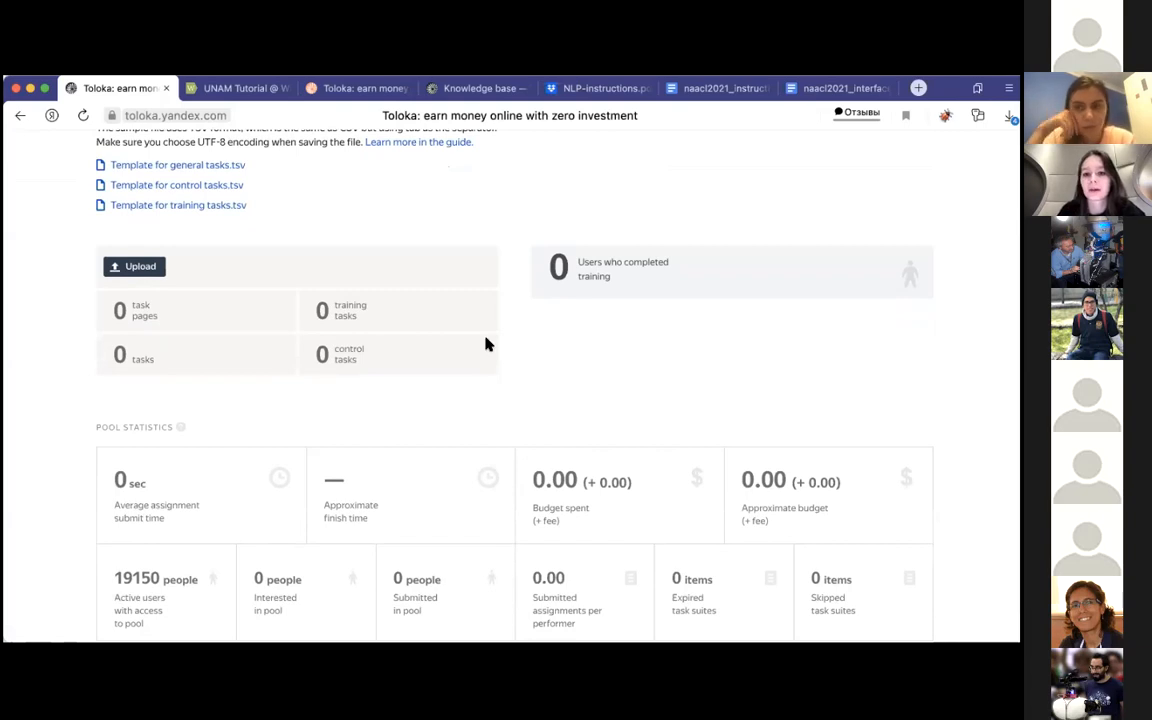
scroll(487, 344, down, 2)
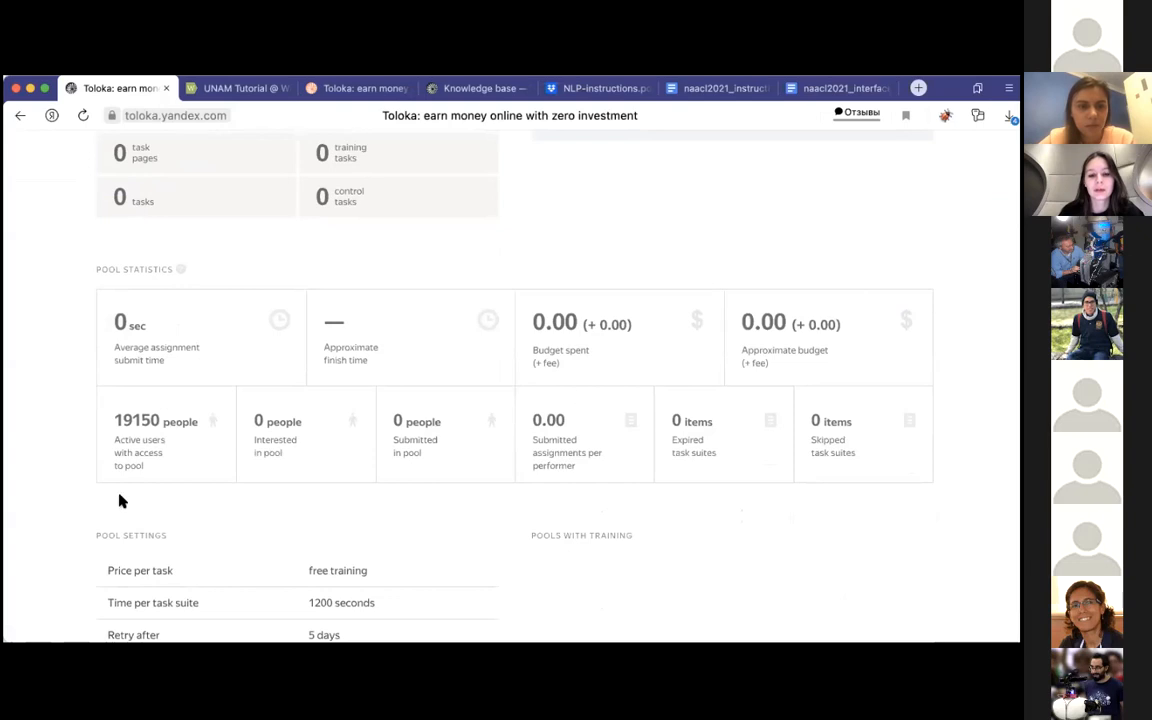
scroll(229, 530, down, 1)
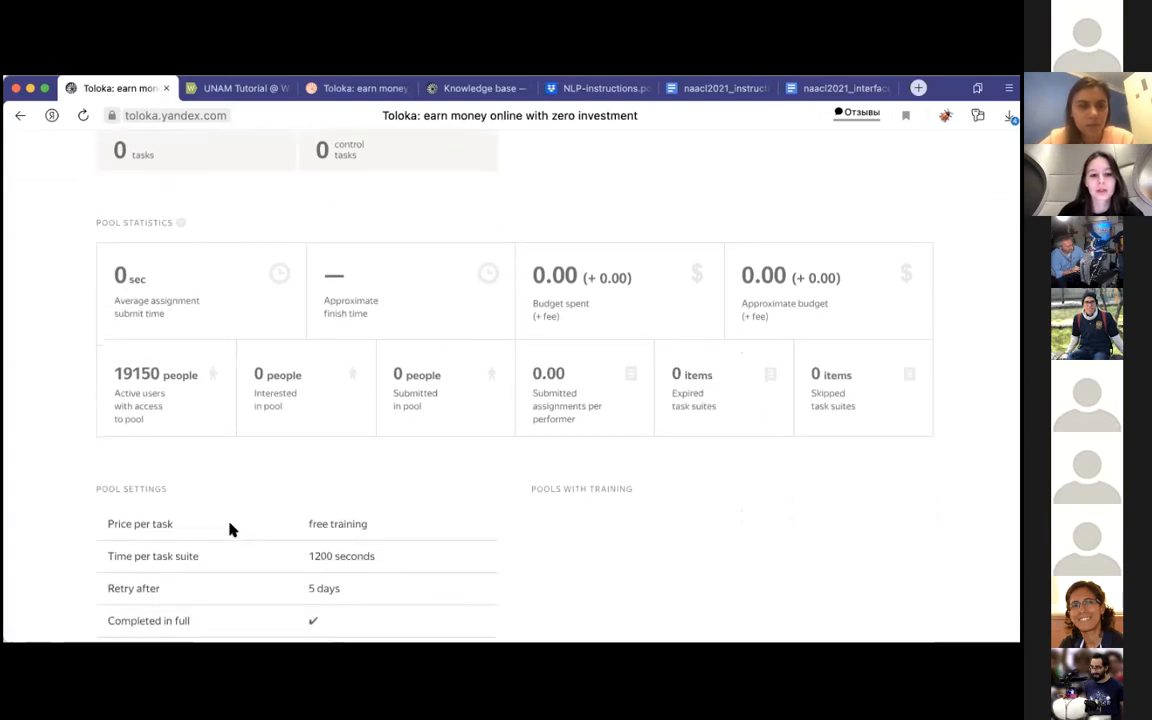
scroll(229, 530, up, 8)
scroll(229, 530, down, 4)
scroll(229, 530, down, 4)
scroll(229, 528, up, 3)
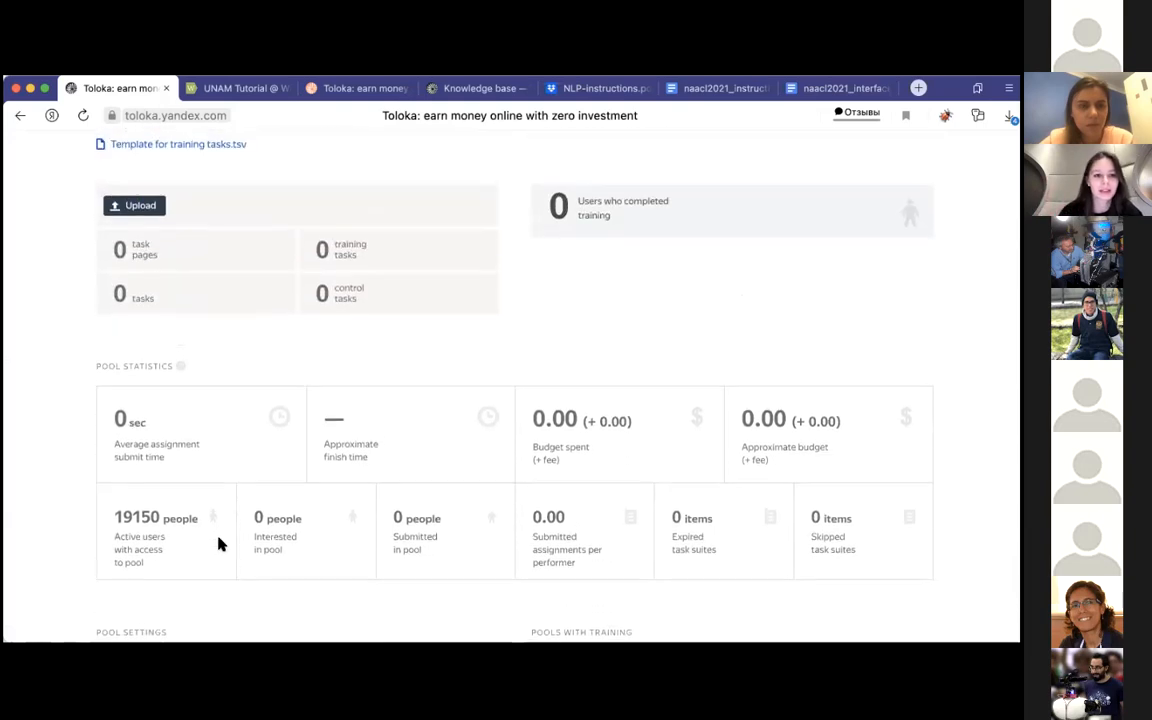
Step: Open the training's file upload settings, consult the upload step in NLP-instructions.pdf, and set smart mixing to 5 training tasks per page
scroll(220, 543, up, 1)
click(134, 265)
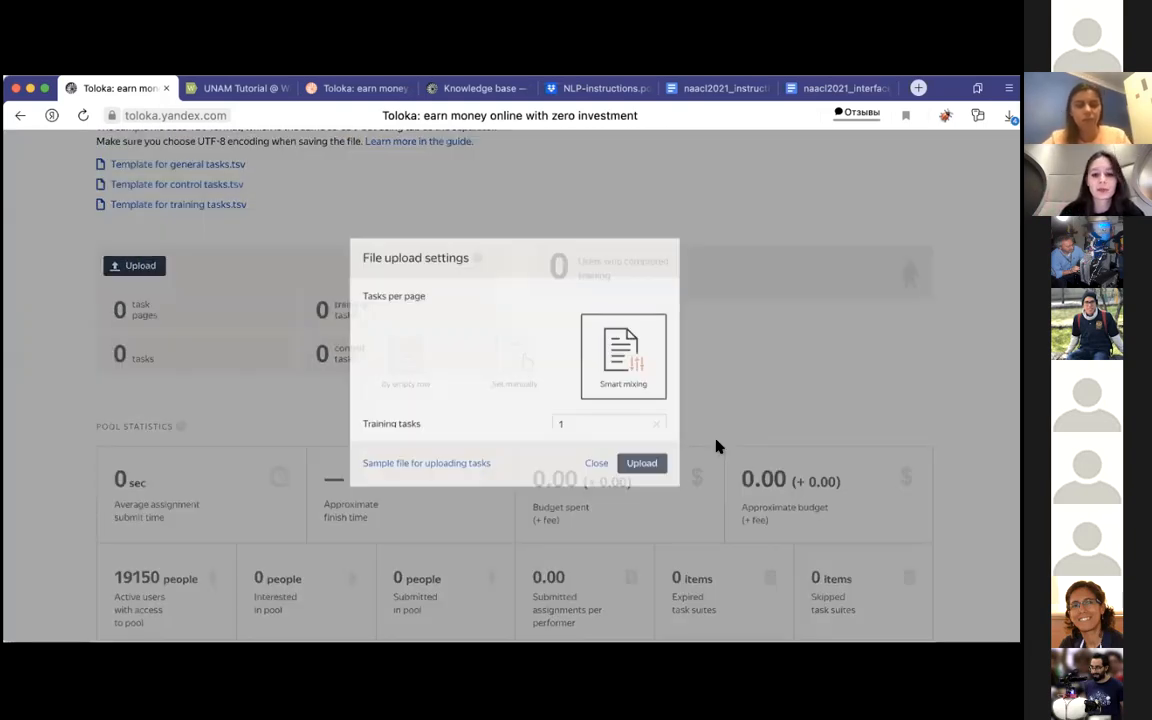
click(680, 88)
click(567, 90)
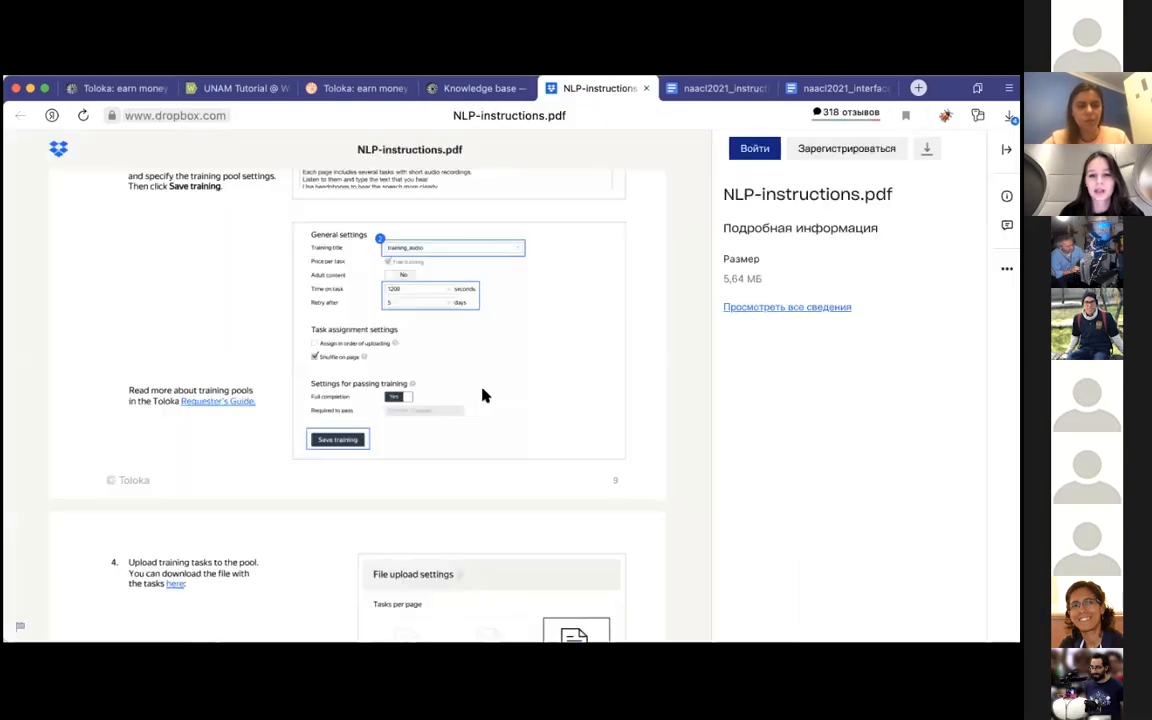
scroll(482, 395, down, 4)
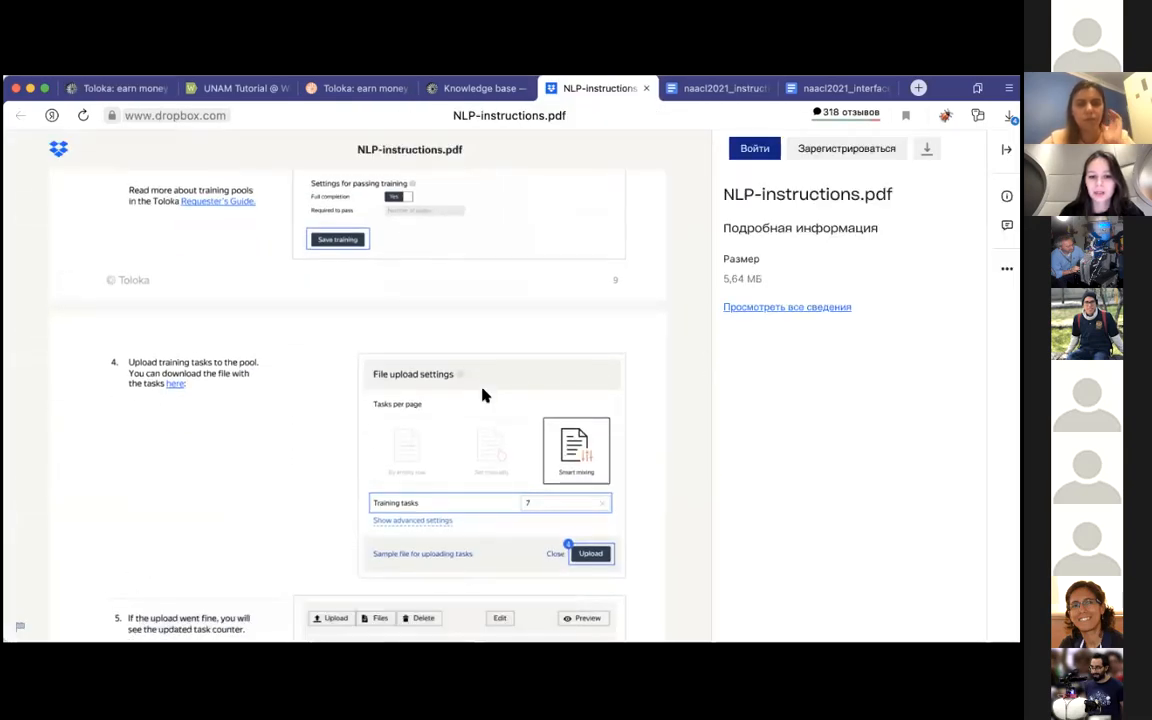
scroll(481, 393, up, 4)
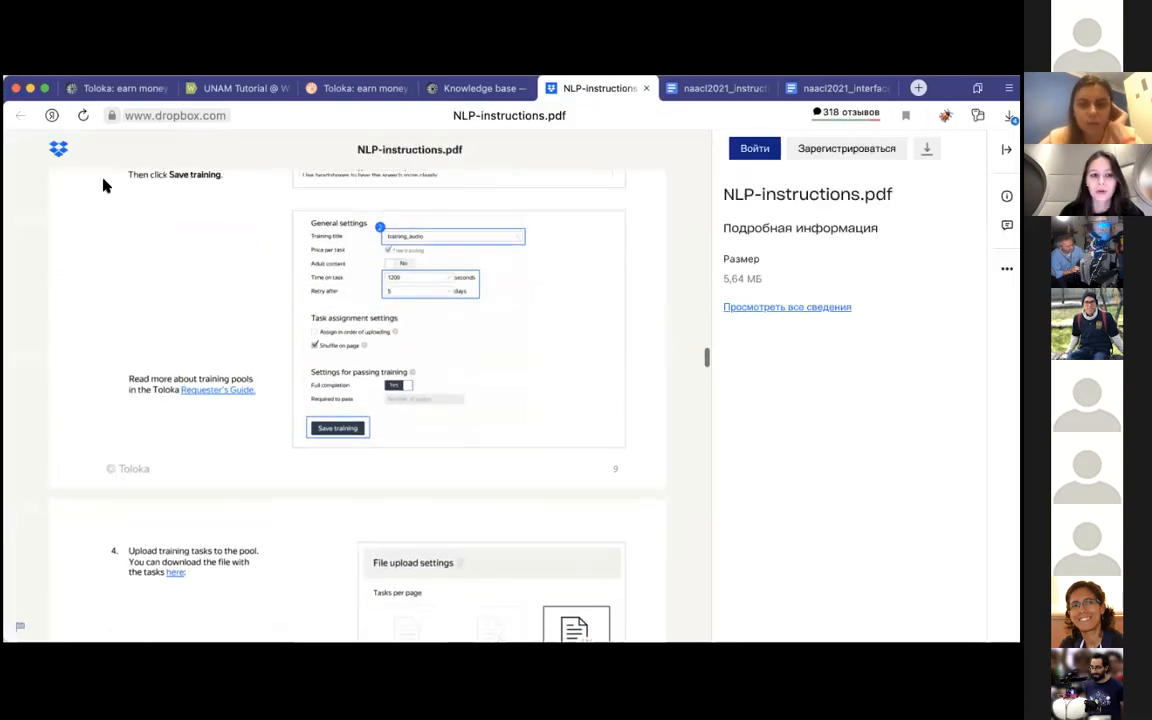
click(125, 88)
click(558, 434)
key(BackSpace)
text(5)
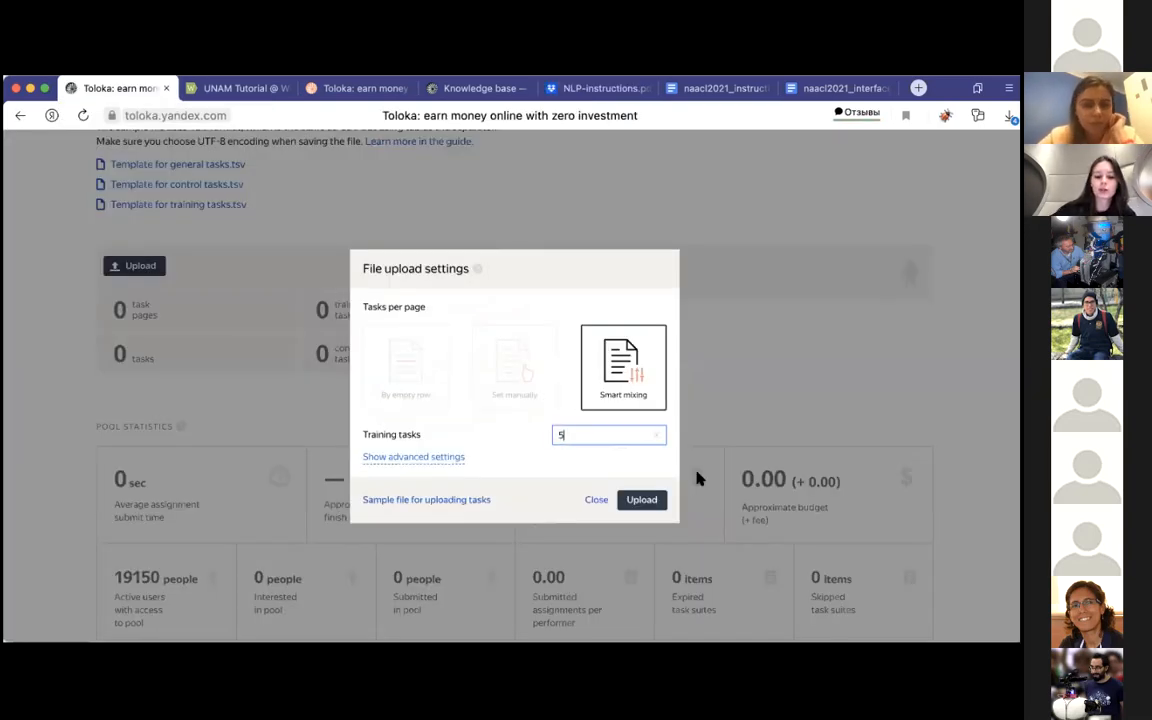
Step: Upload data_train.tsv and add its training tasks to the pool
click(641, 500)
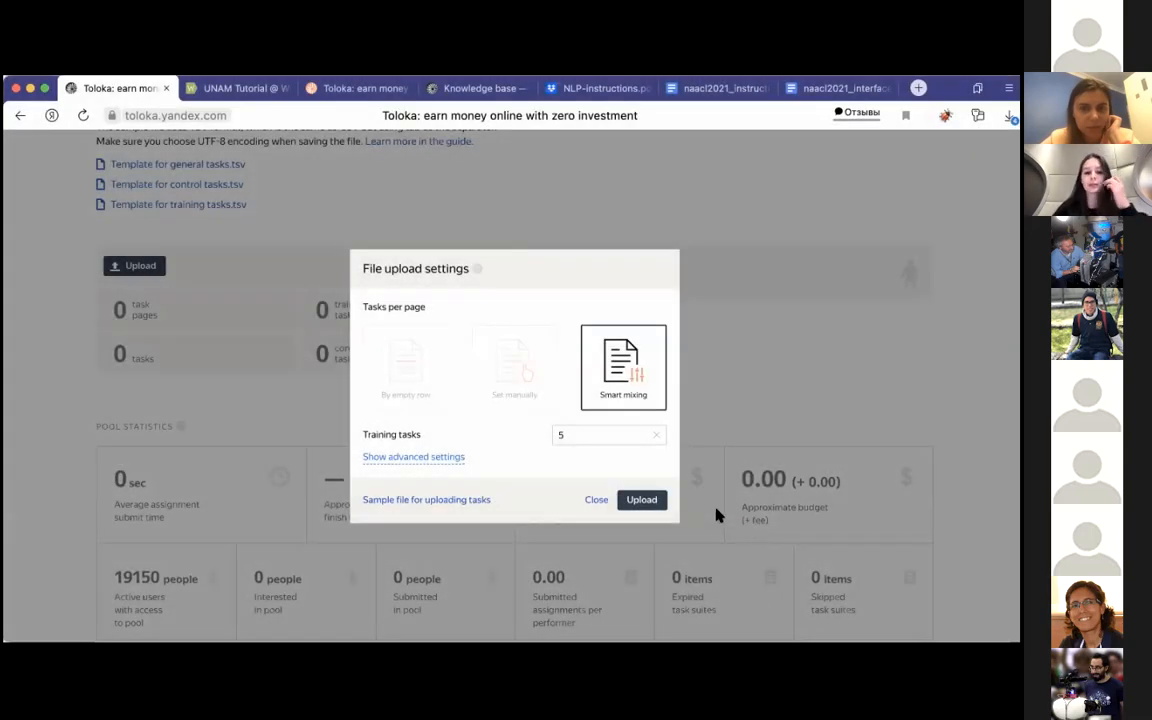
click(655, 500)
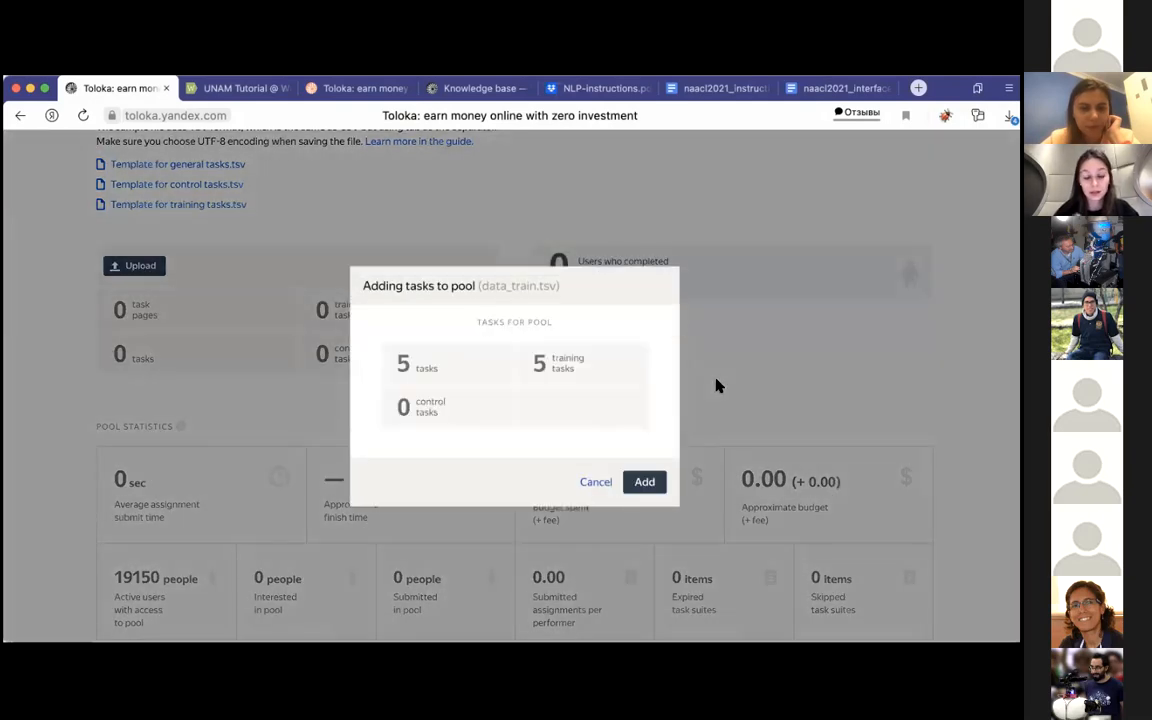
click(646, 481)
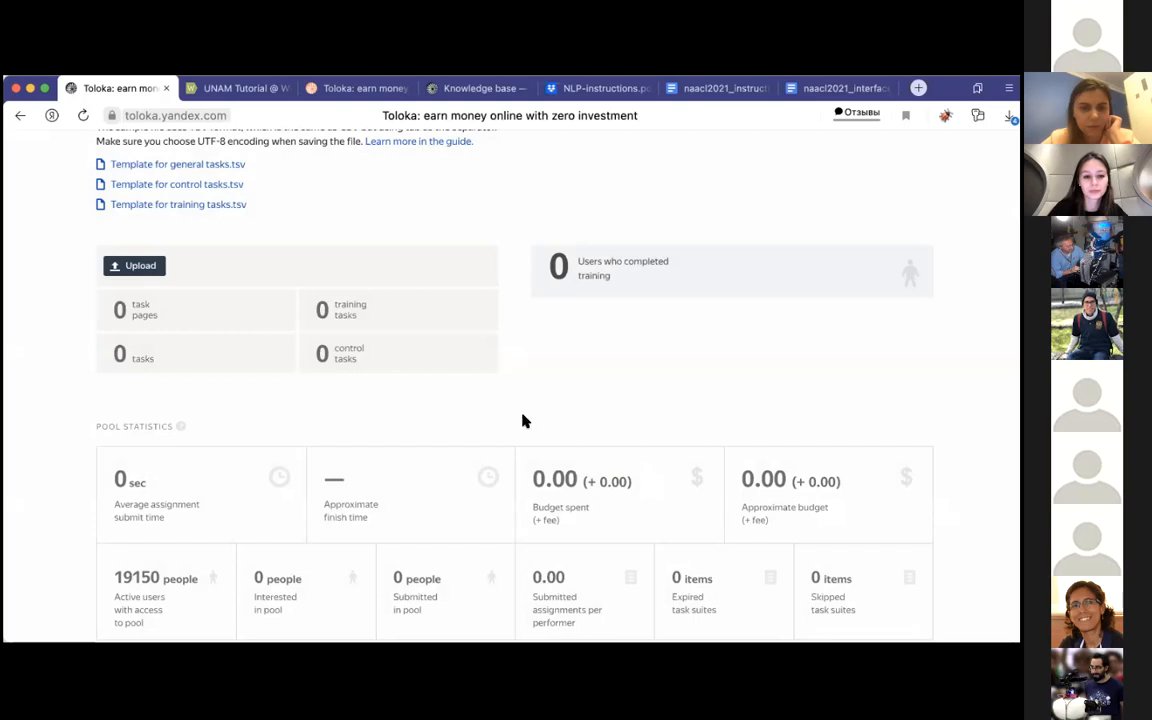
Step: Preview the uploaded training tasks, play the first audio recording, and close the preview
click(432, 445)
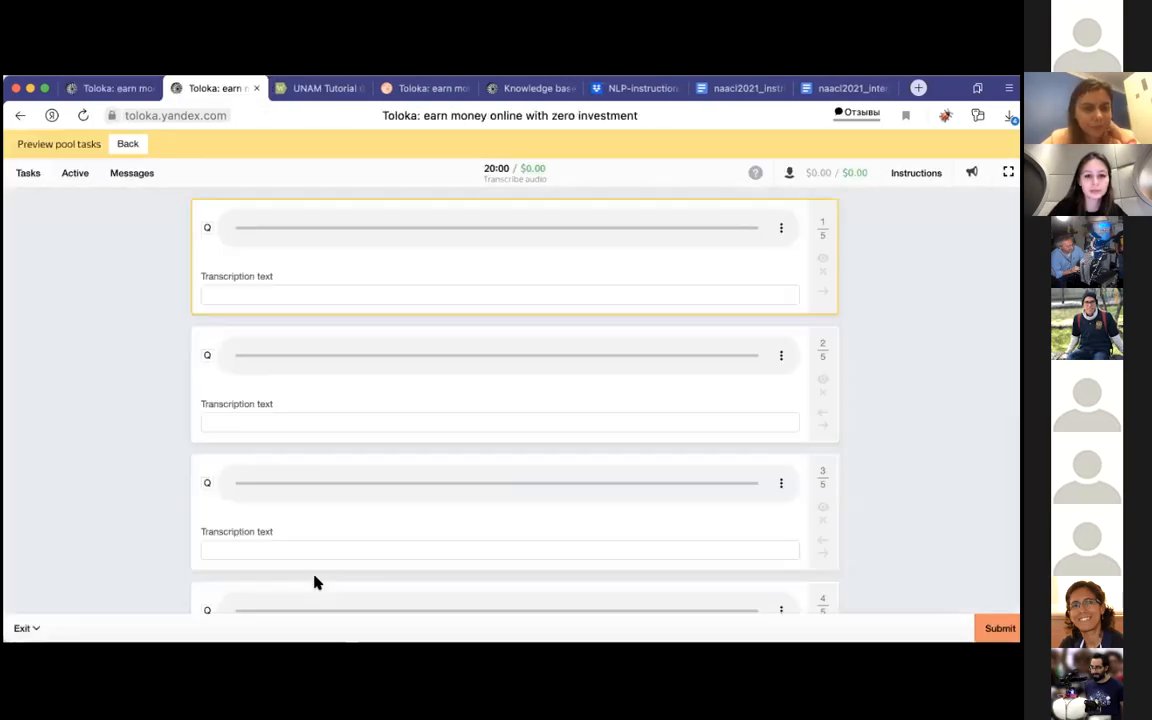
scroll(432, 307, down, 3)
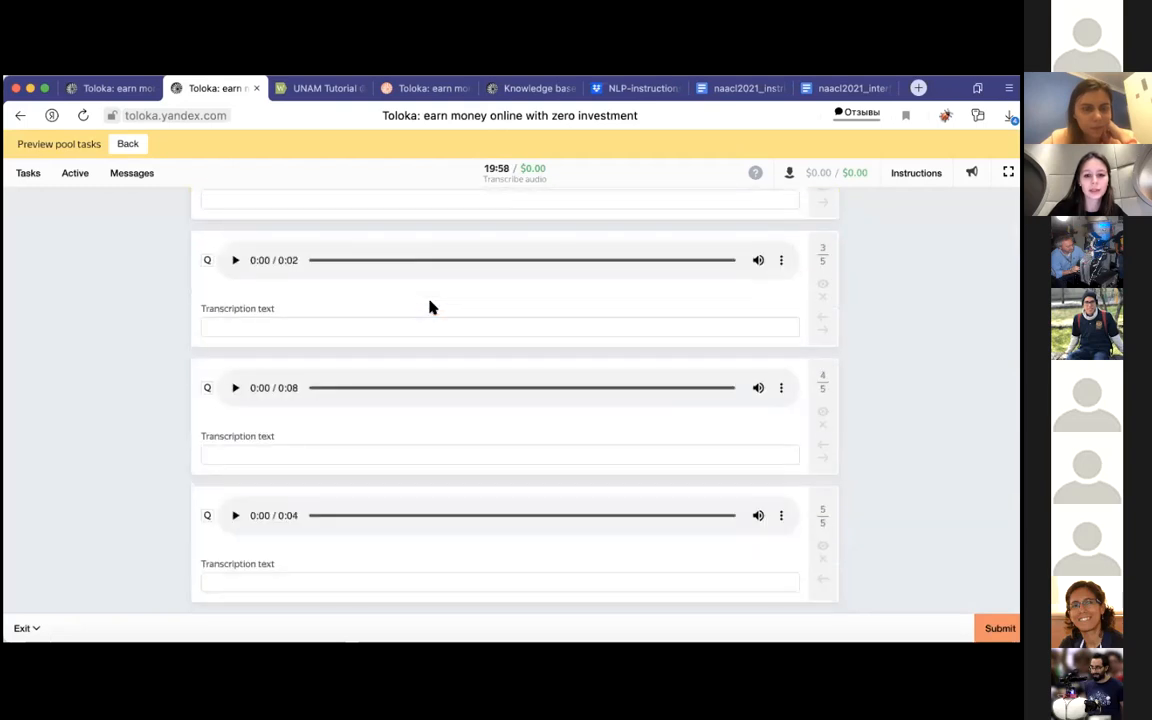
scroll(347, 510, up, 3)
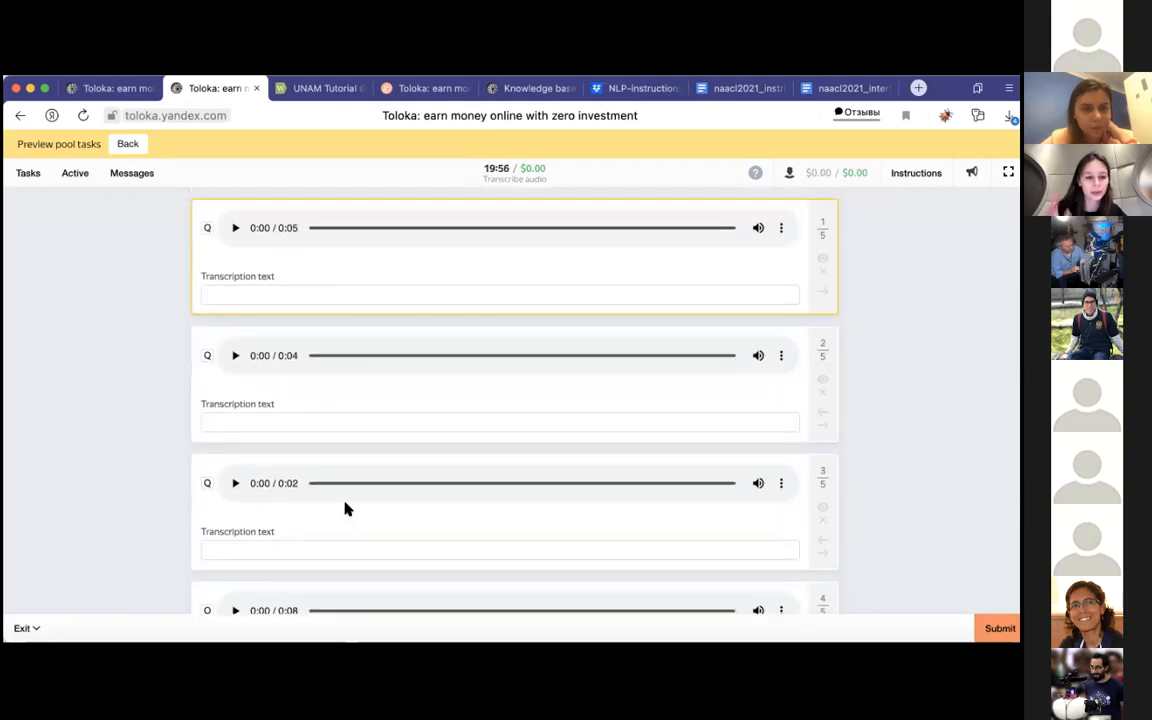
click(235, 228)
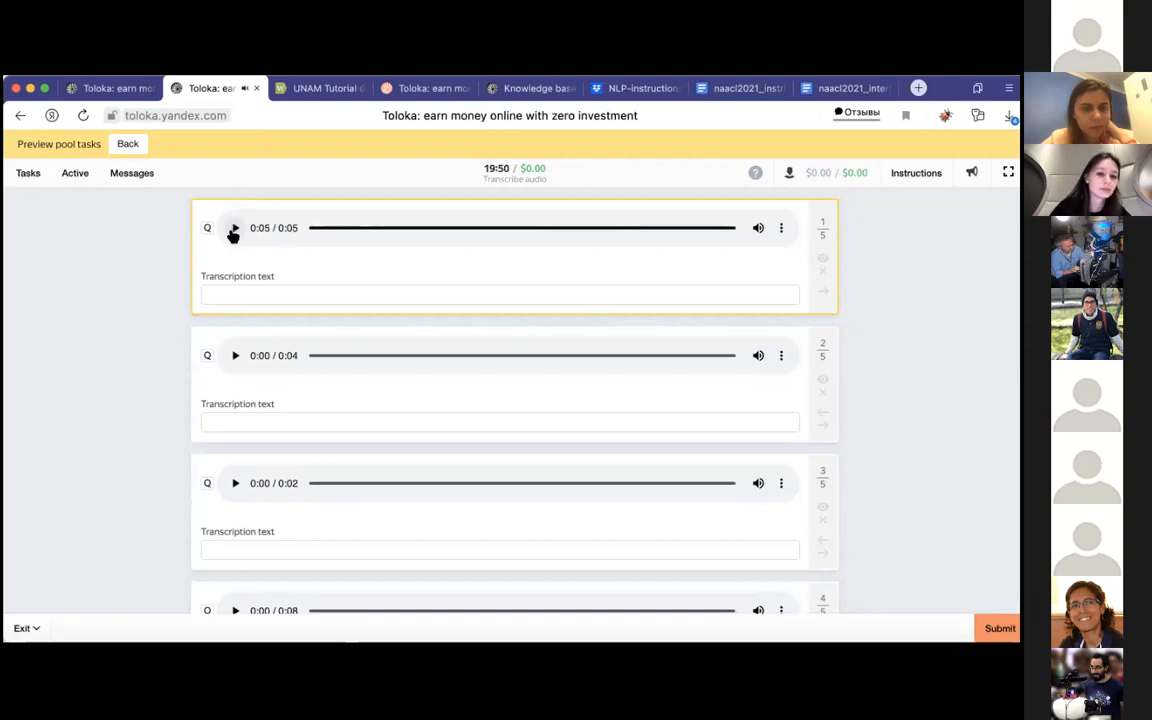
click(257, 287)
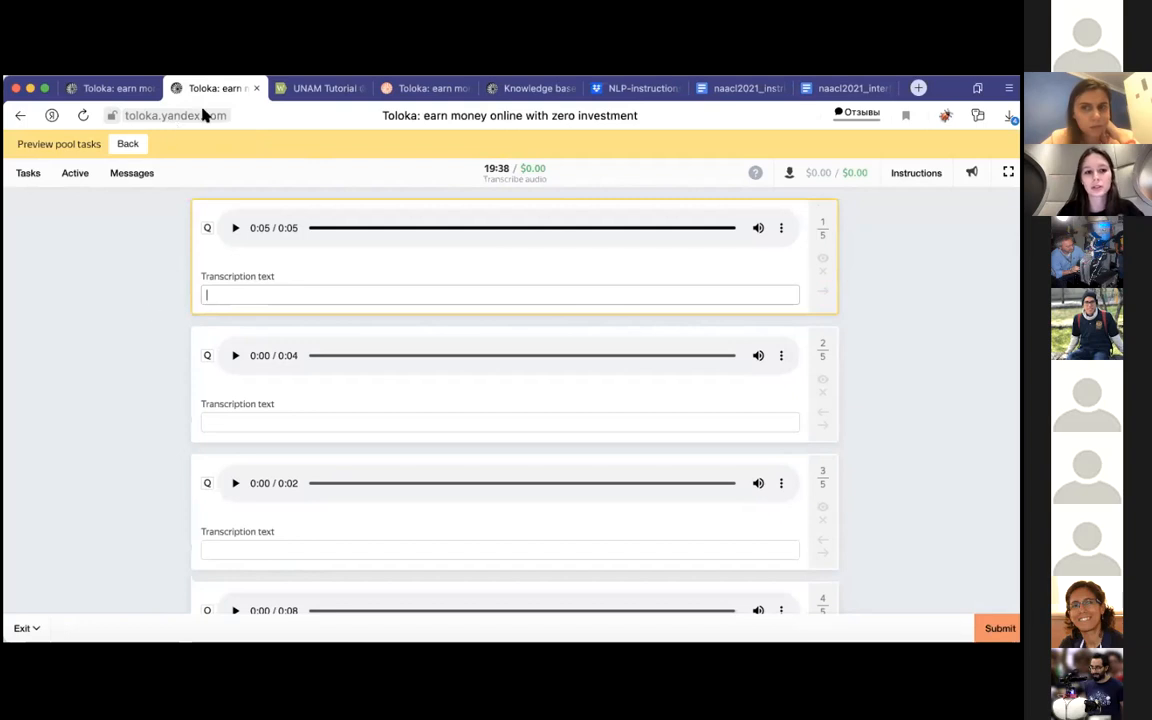
click(255, 89)
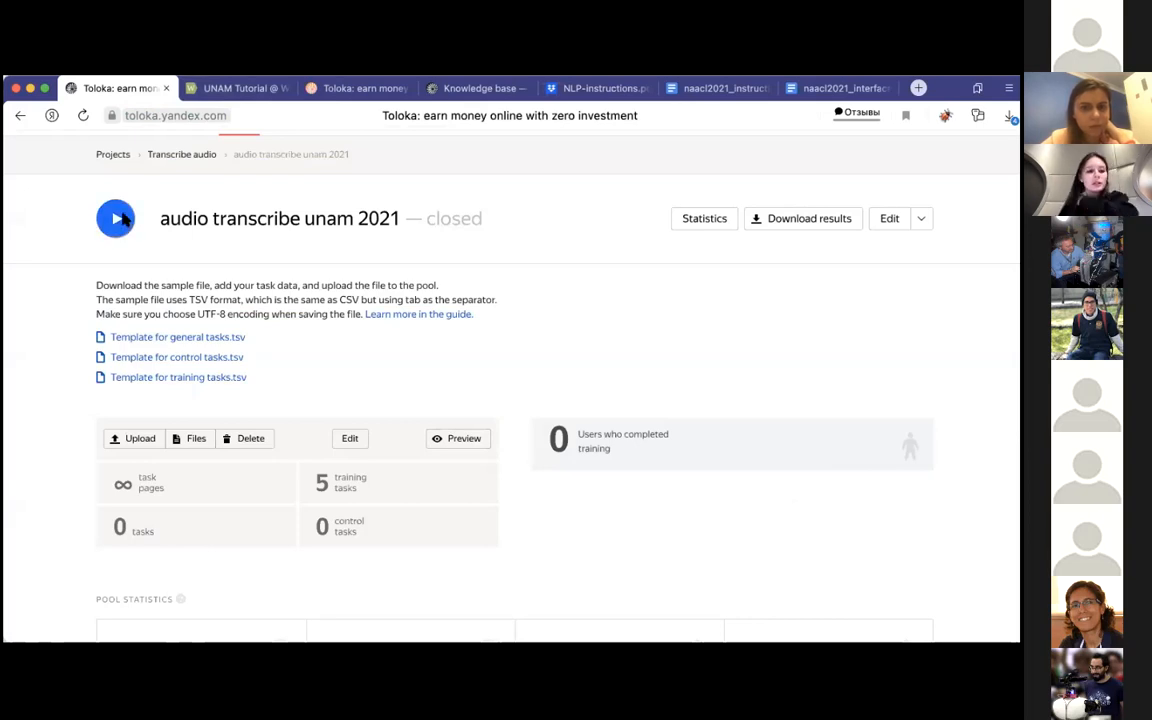
Step: Start the audio transcribe unam 2021 training and begin adding a pool to the Transcribe audio project
click(122, 218)
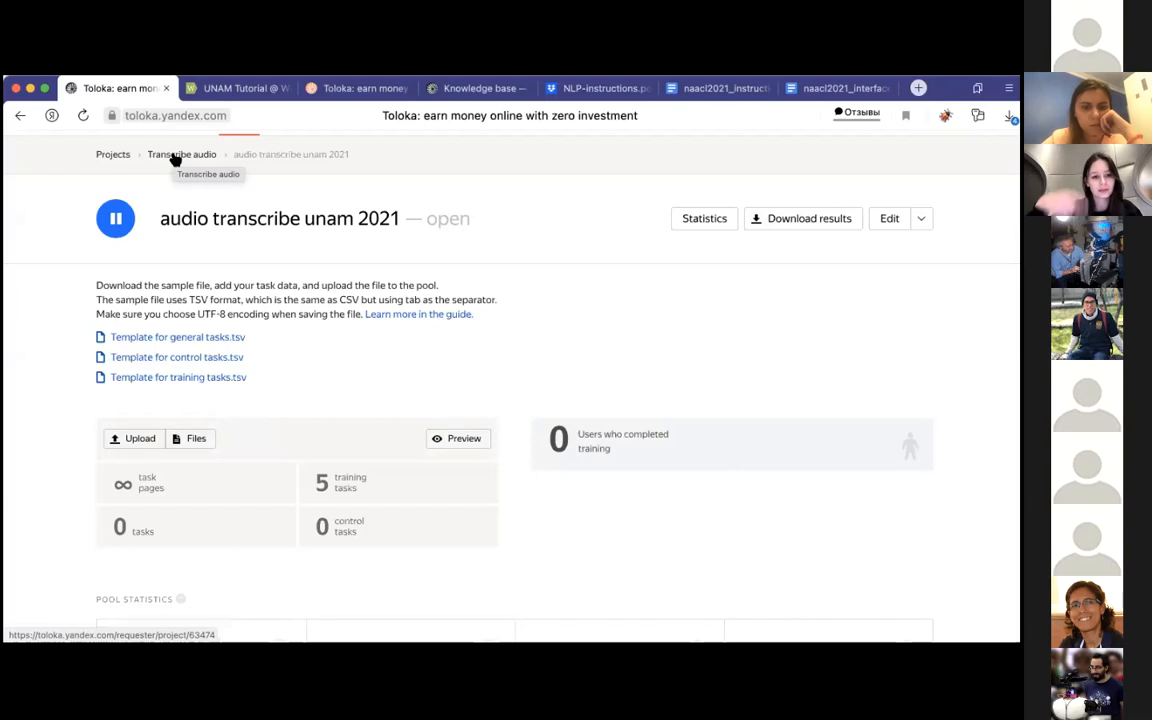
click(175, 157)
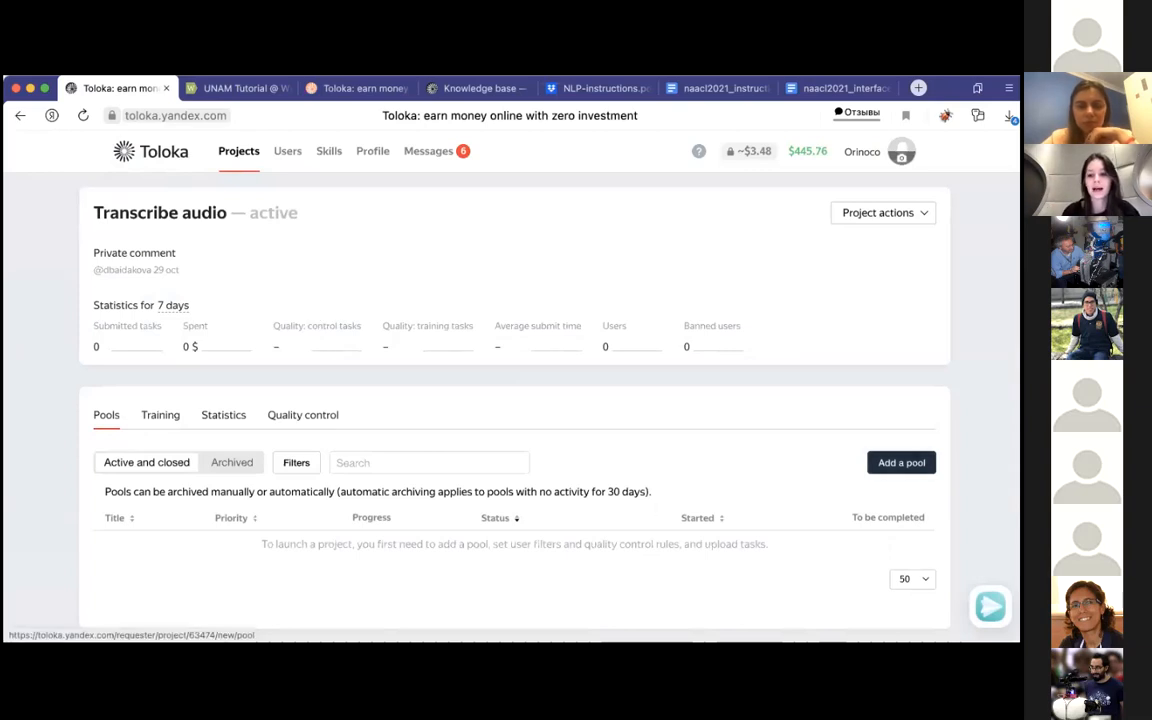
click(901, 462)
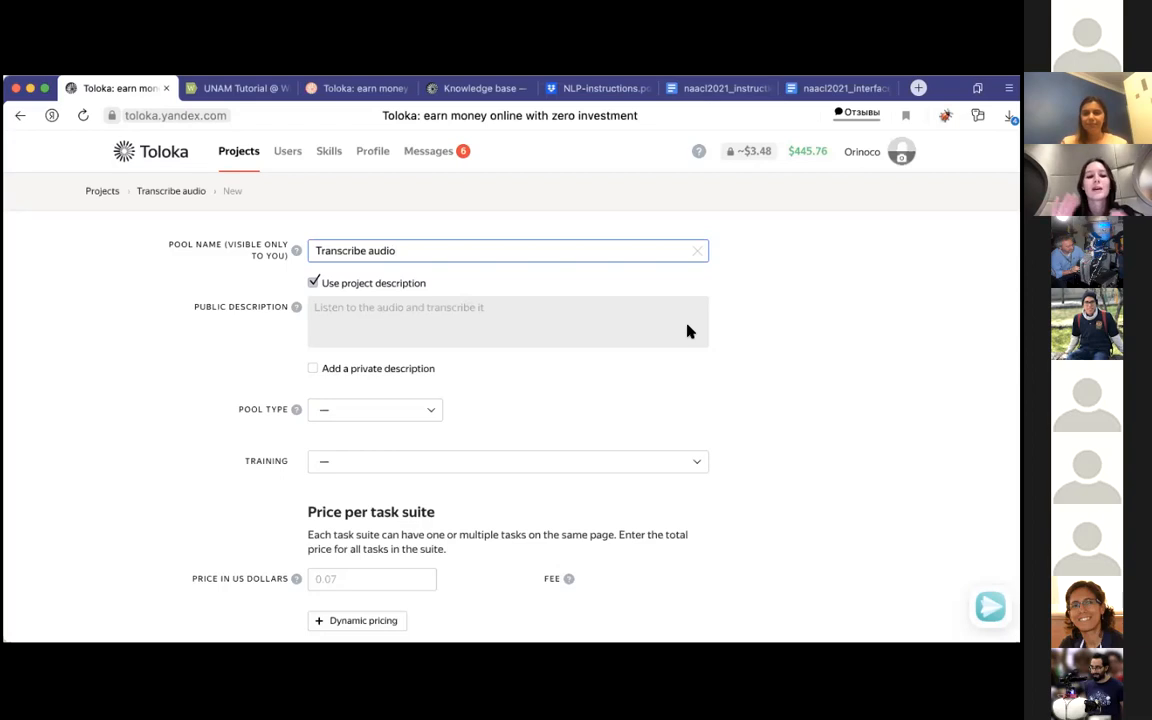
Step: Attach the audio transcribe unam 2021 training to the new pool and set its required level to 85%
scroll(688, 330, down, 2)
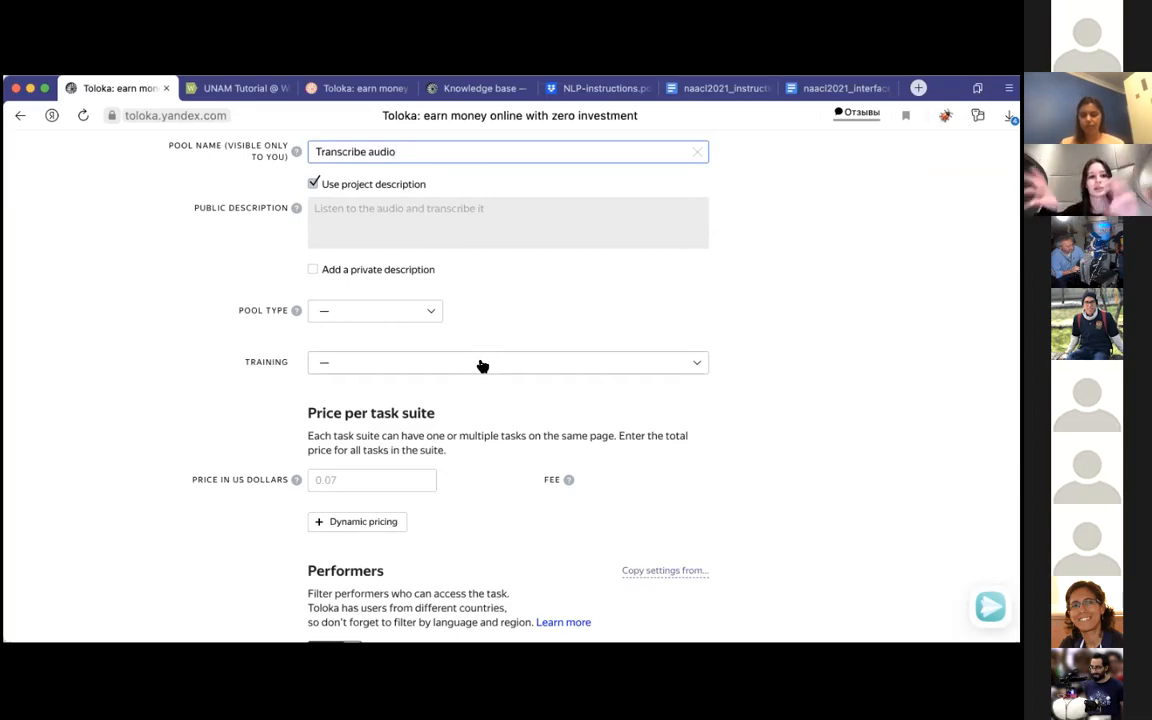
click(482, 366)
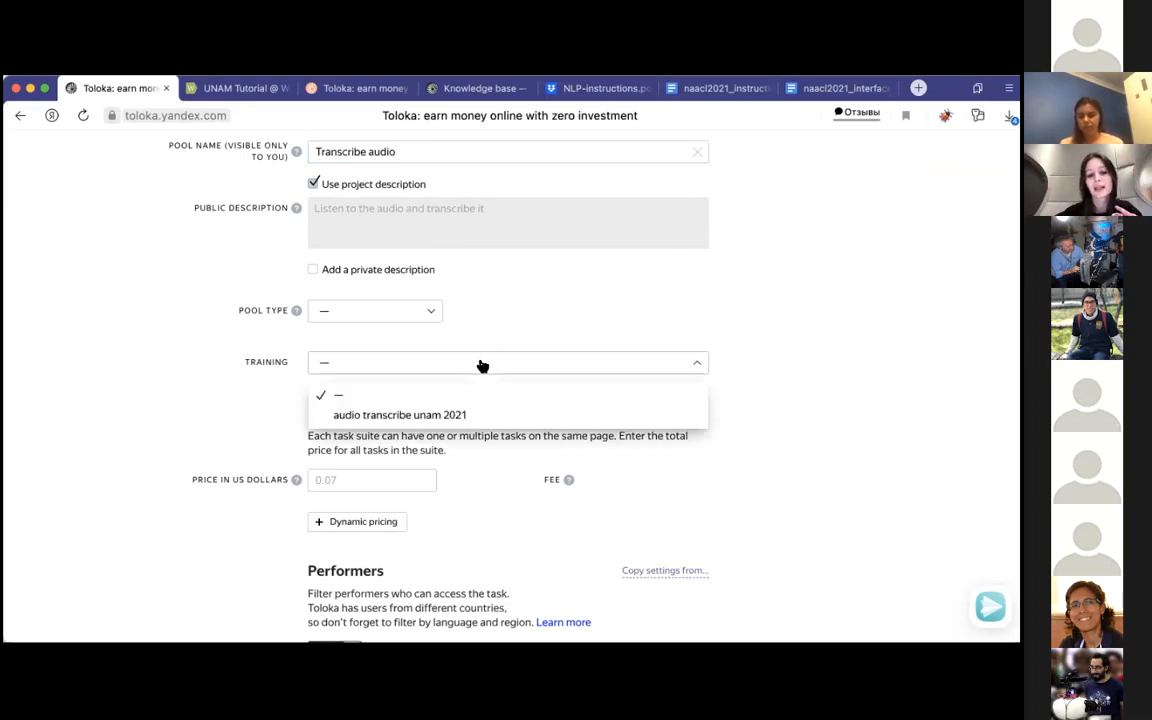
click(452, 419)
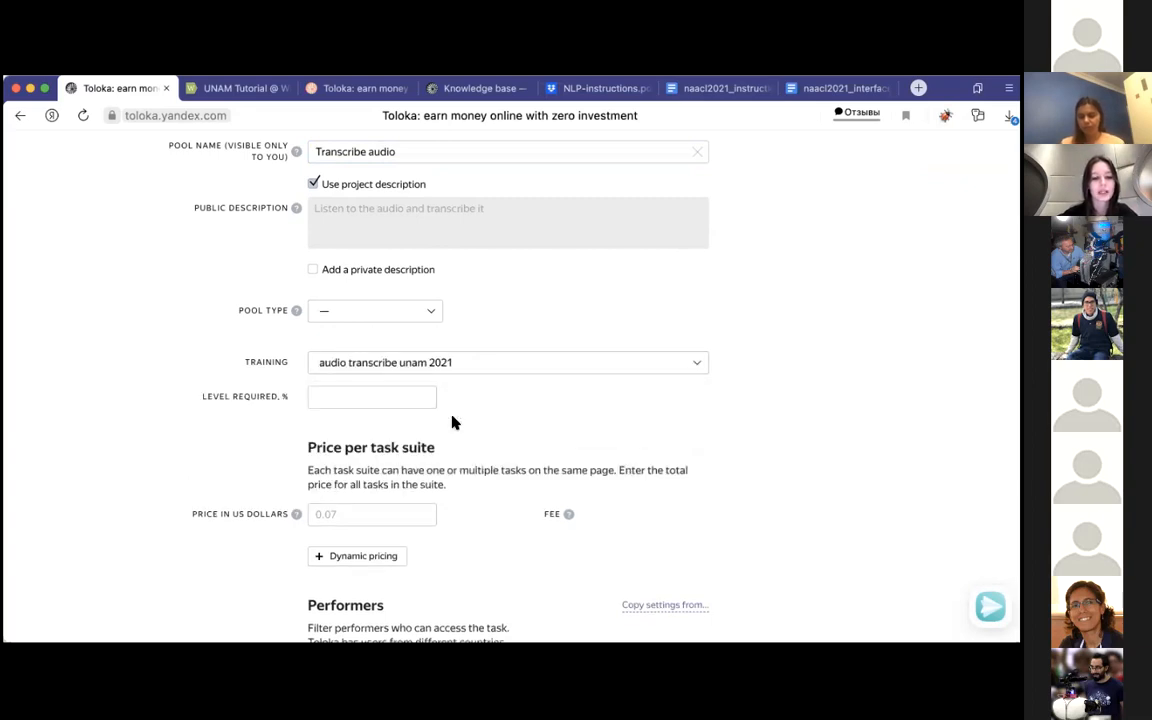
click(380, 397)
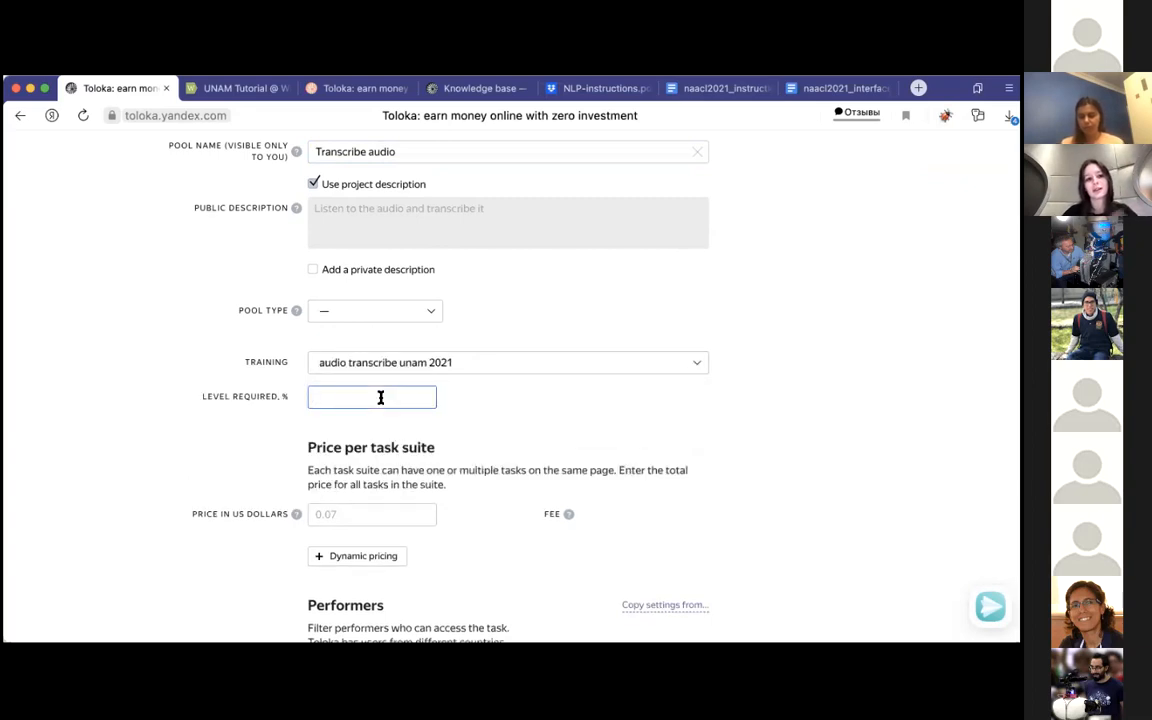
text(85)
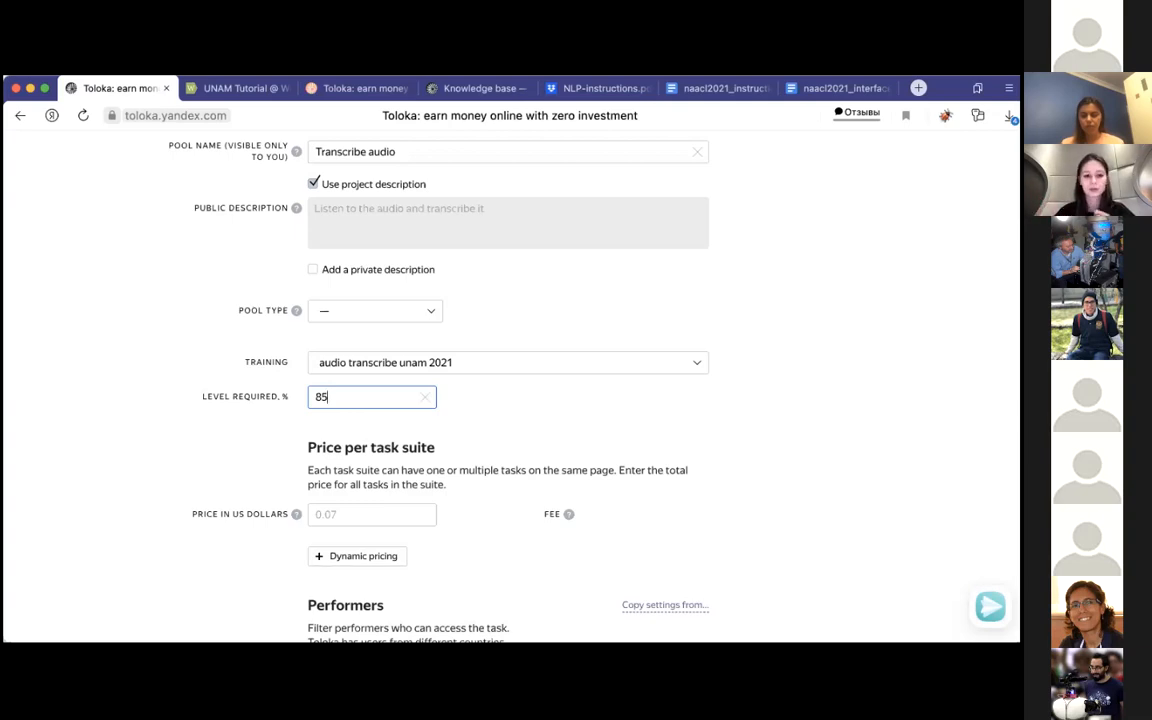
Step: Consult the pricing step in NLP-instructions.pdf and set the pool's price per task suite to 0.03 US dollars
scroll(348, 422, down, 1)
click(383, 488)
scroll(383, 488, down, 1)
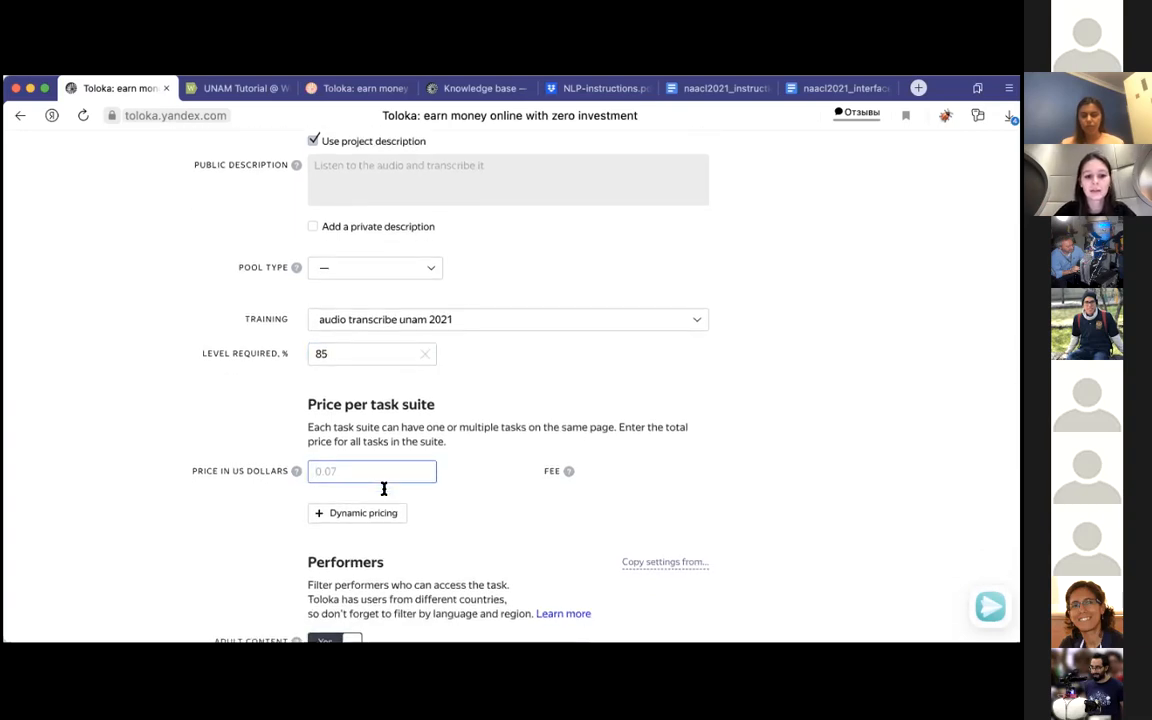
click(602, 95)
scroll(496, 417, down, 10)
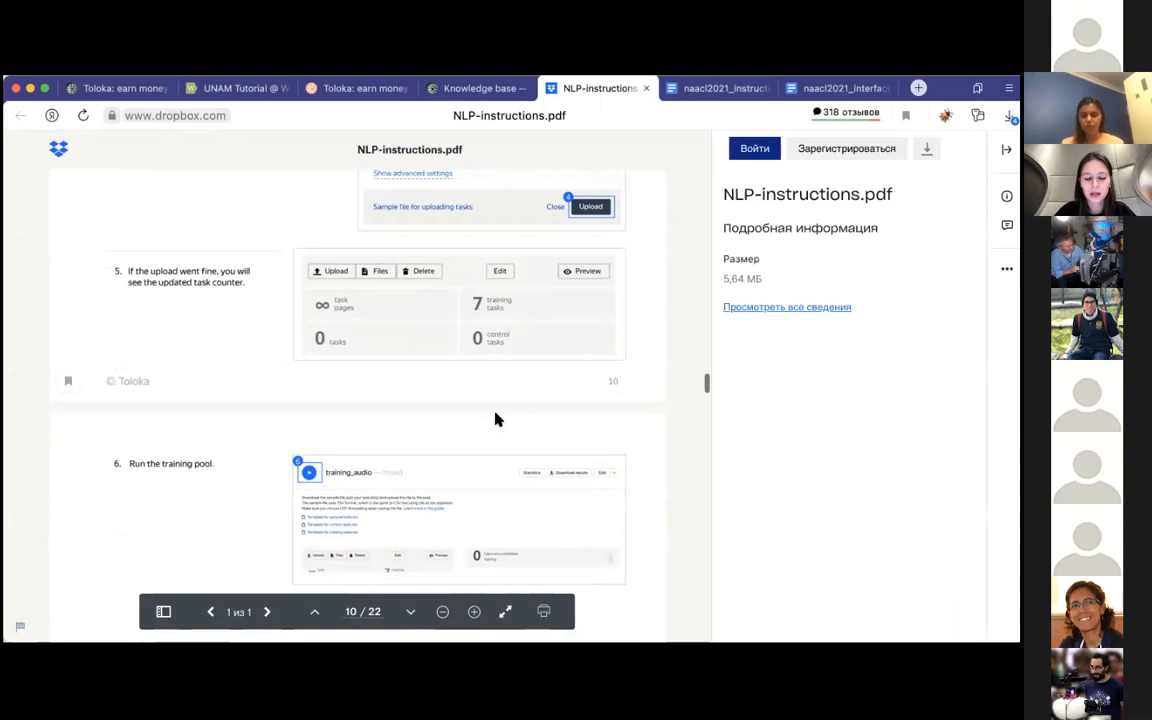
scroll(496, 418, down, 8)
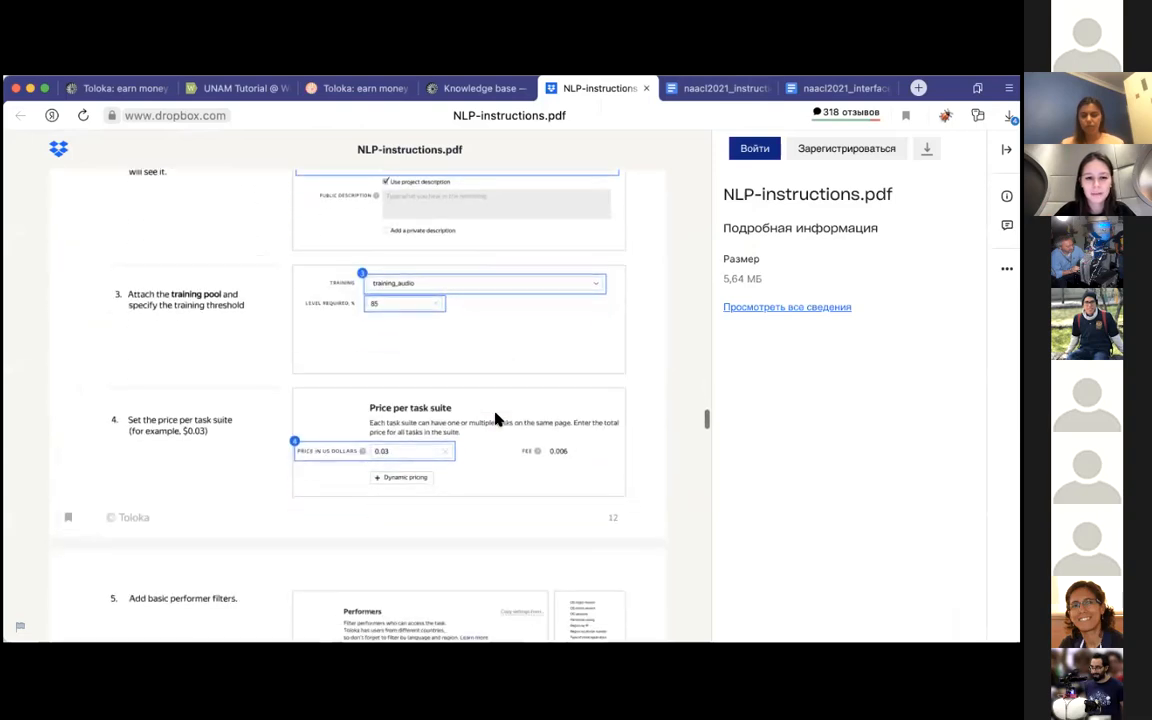
click(115, 88)
text(0ю)
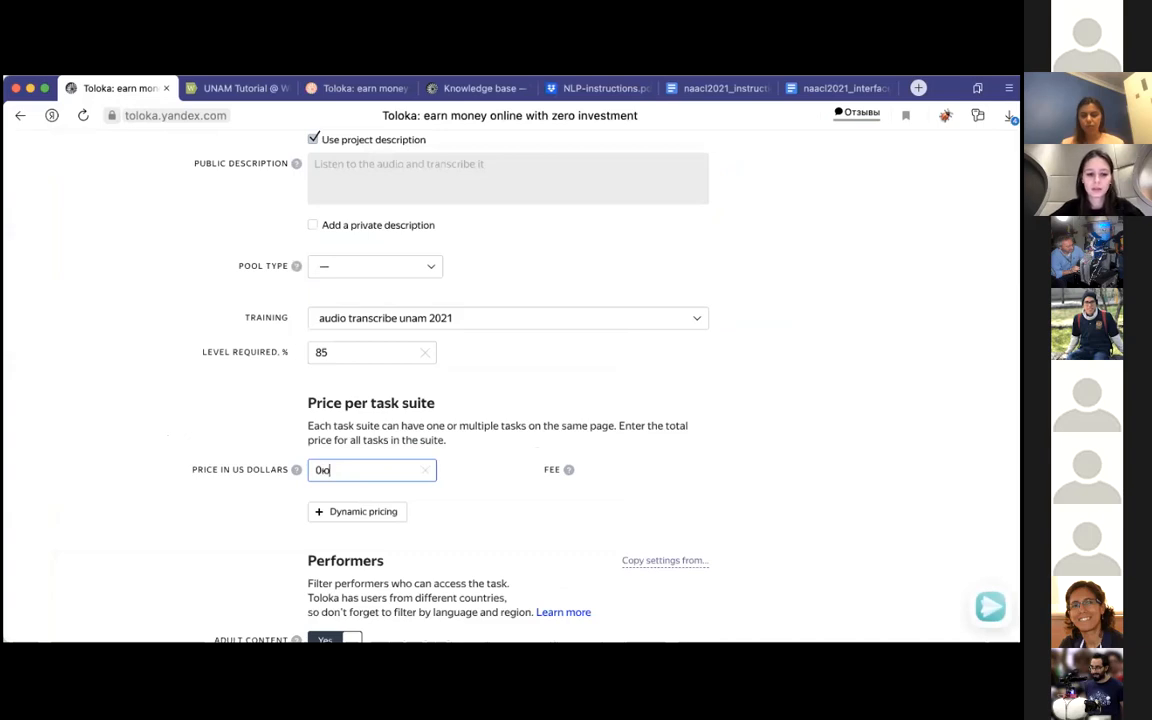
key(BackSpace)
text(.03)
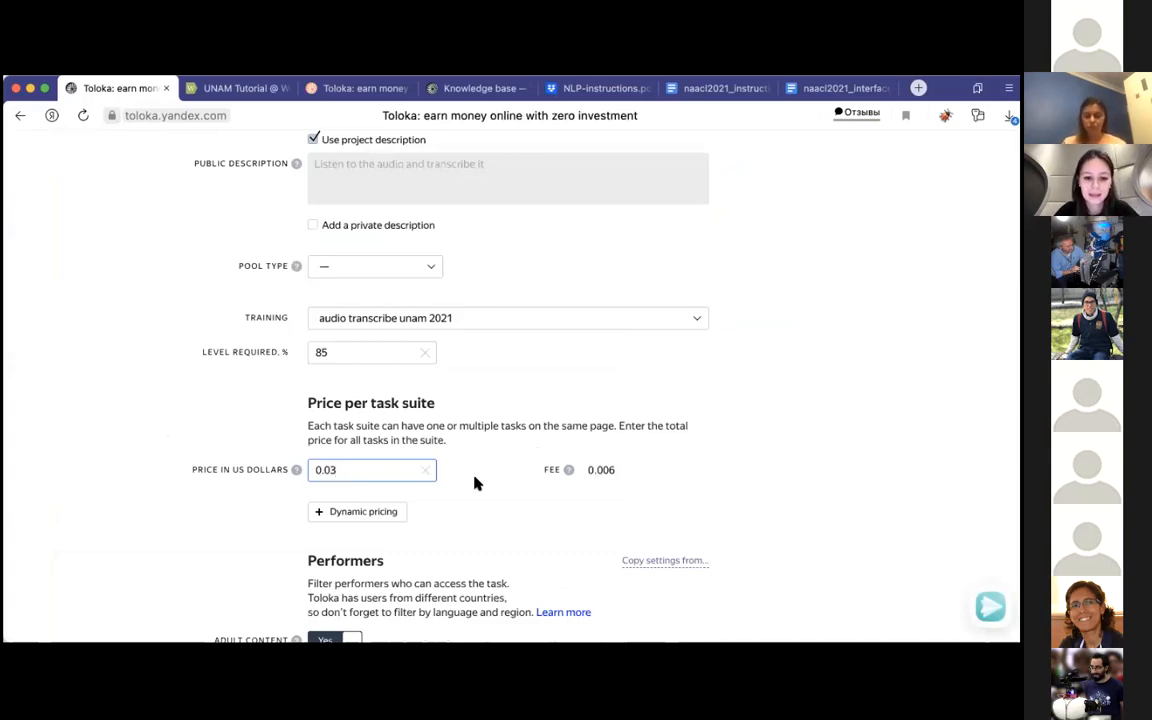
Step: Look over the dynamic pricing settings for the pool and close them without saving
scroll(200, 450, down, 2)
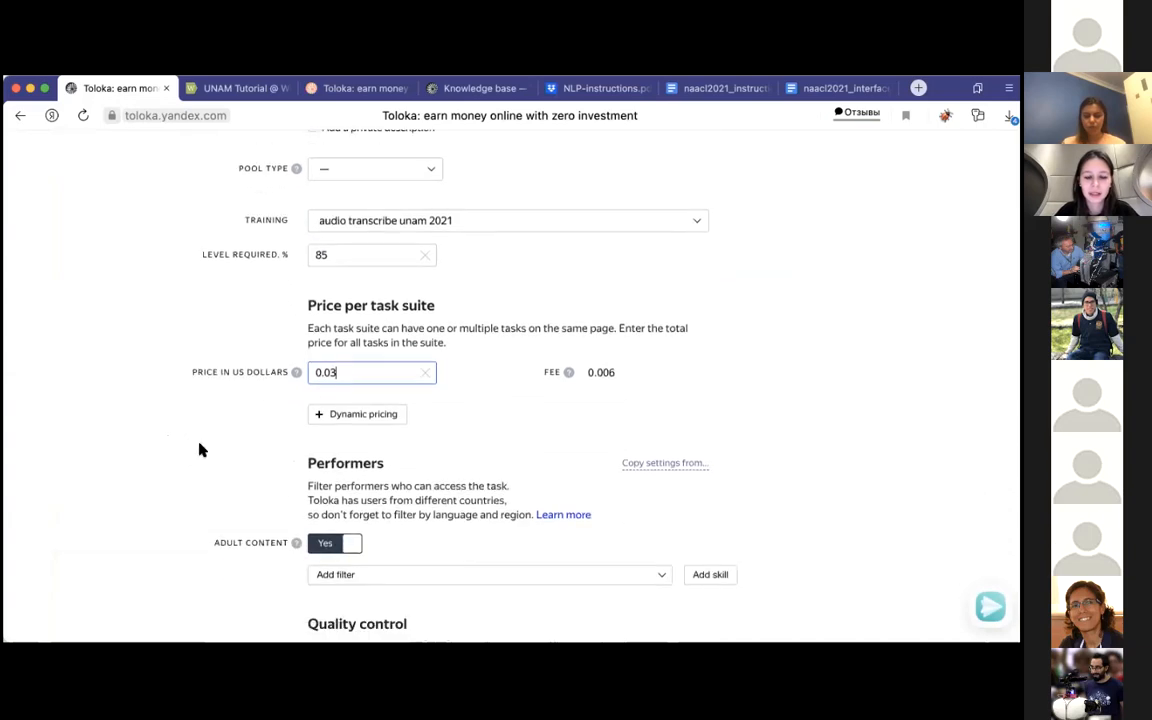
click(356, 416)
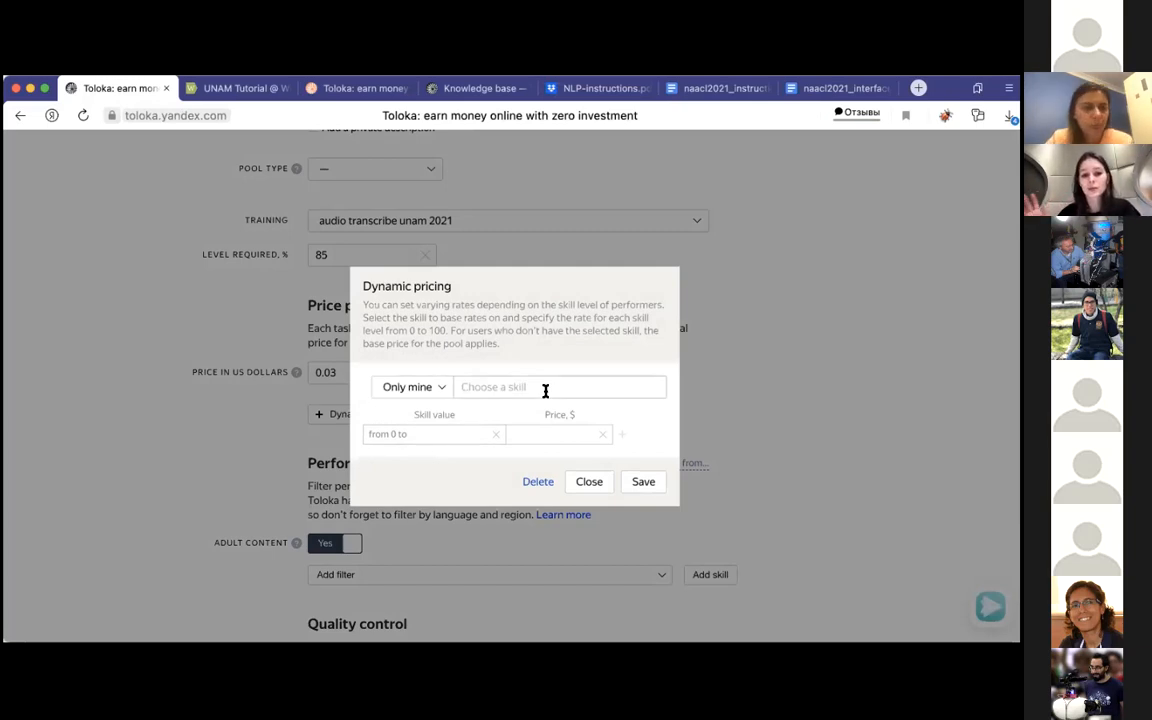
click(576, 482)
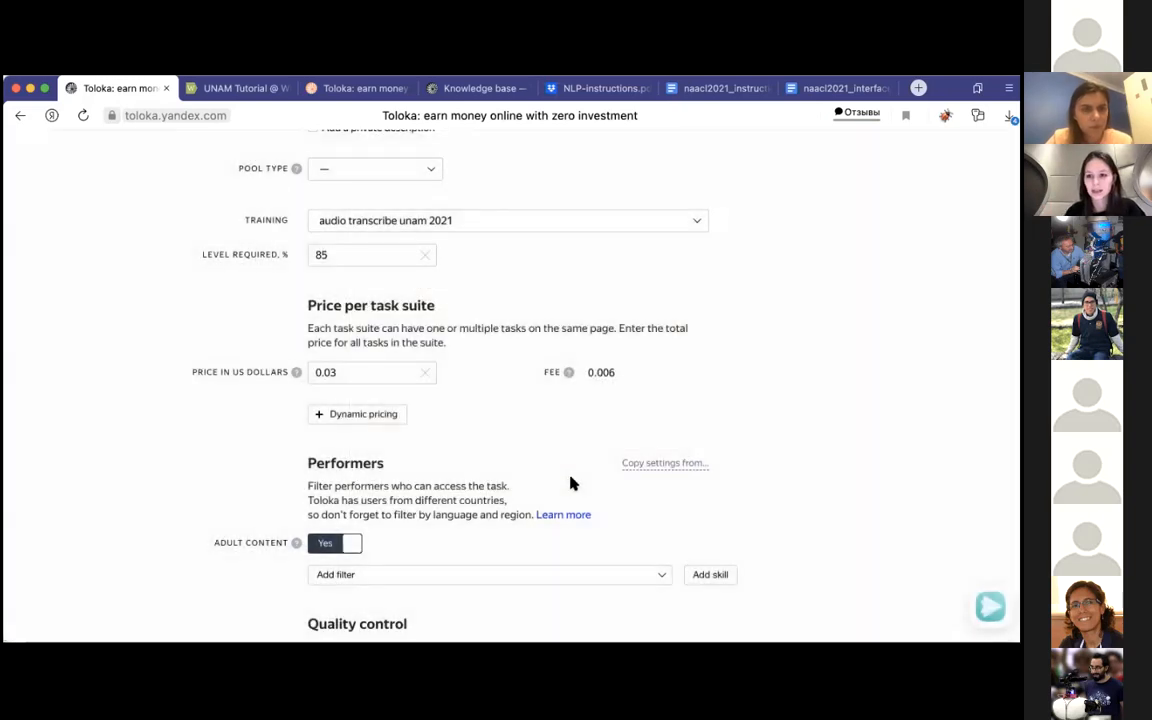
Step: Switch the pool's Adult content setting to No in the performers section
scroll(573, 483, down, 1)
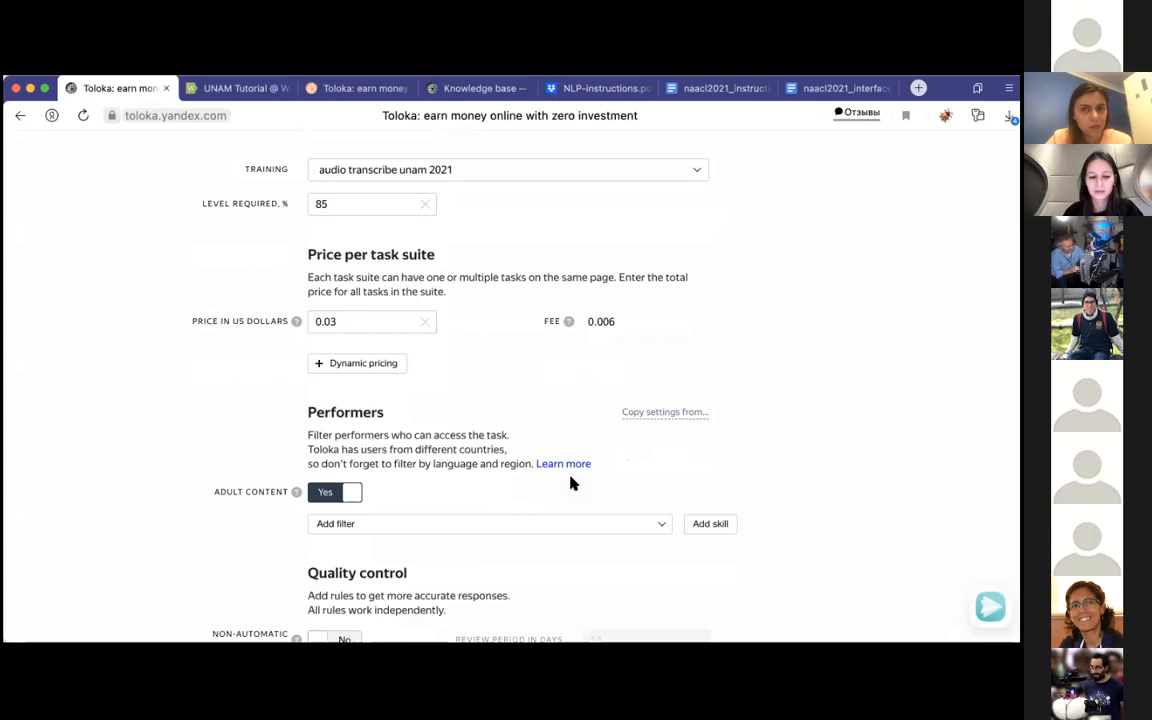
scroll(463, 437, down, 2)
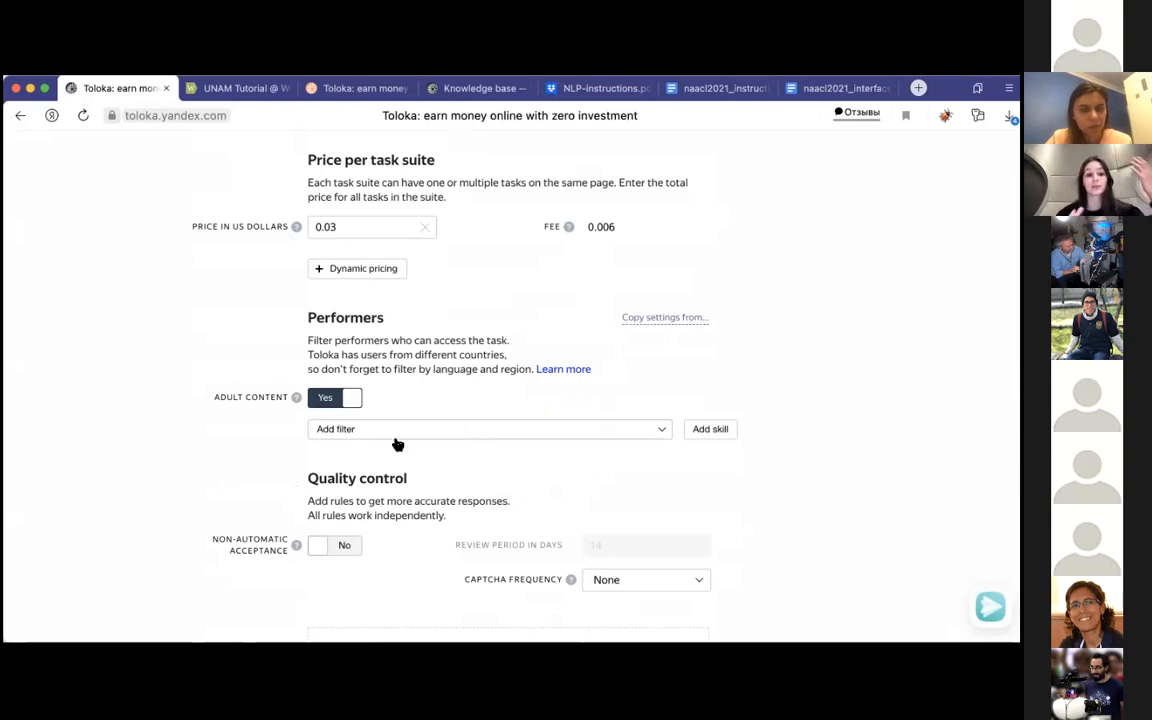
click(319, 402)
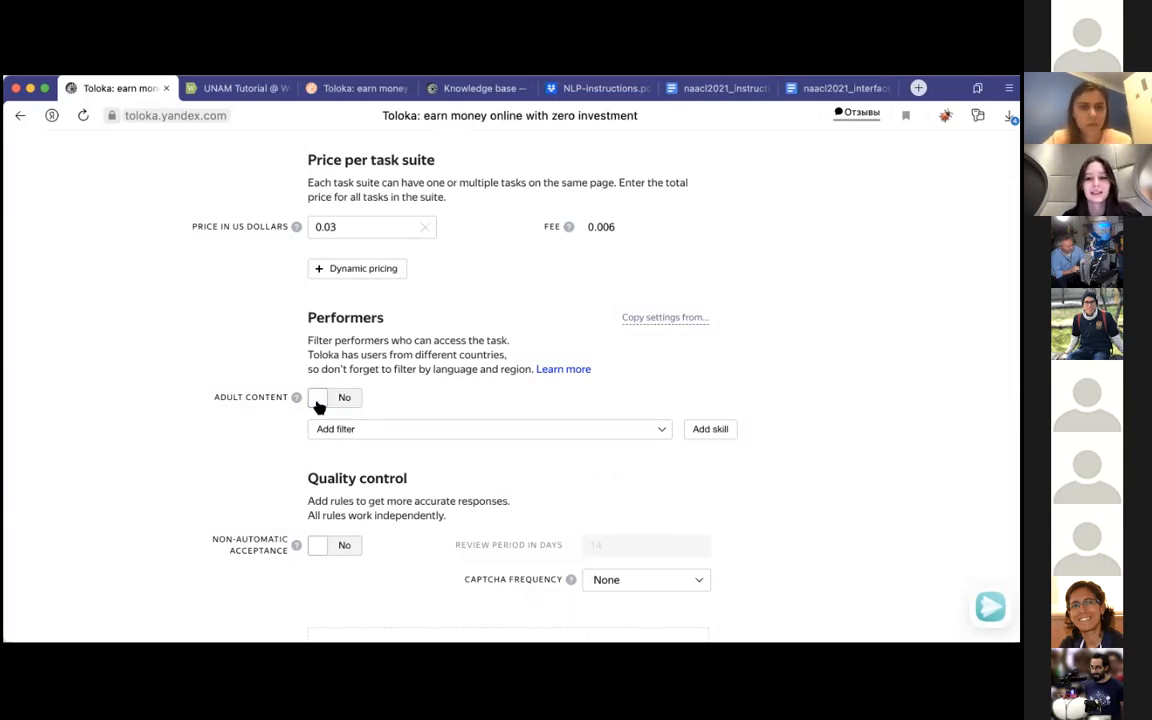
Step: Add a performer profile filter that limits the pool to performers whose Languages include English
click(438, 429)
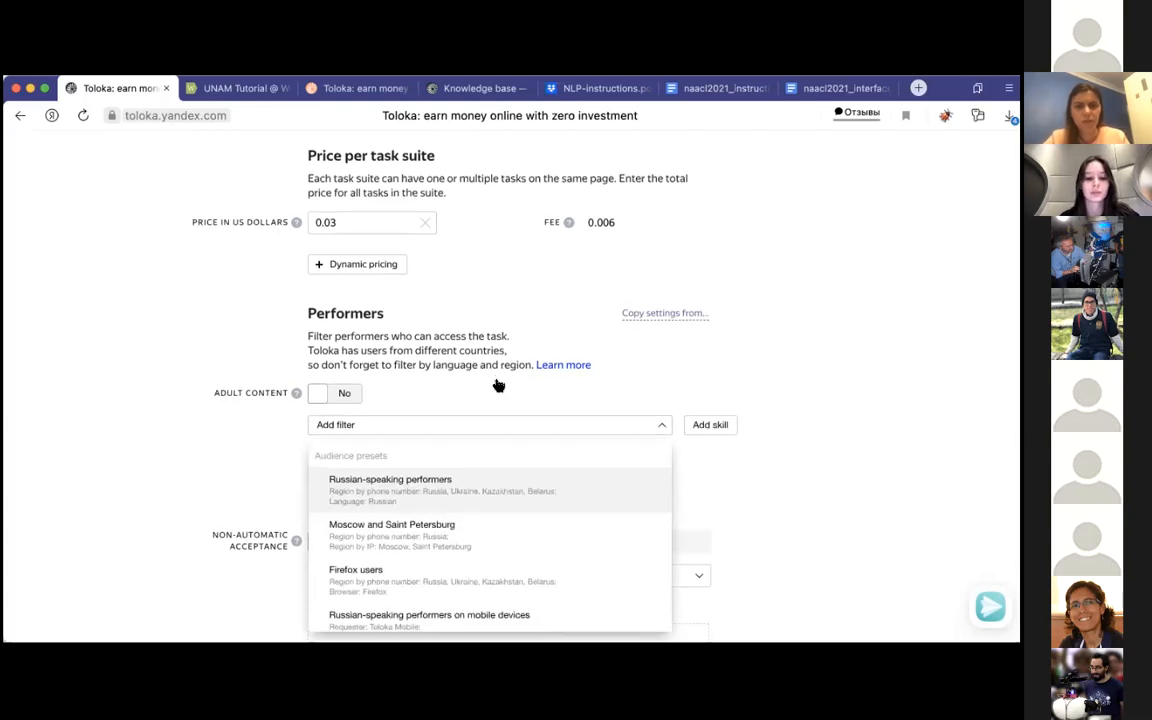
scroll(424, 510, down, 5)
scroll(420, 510, down, 5)
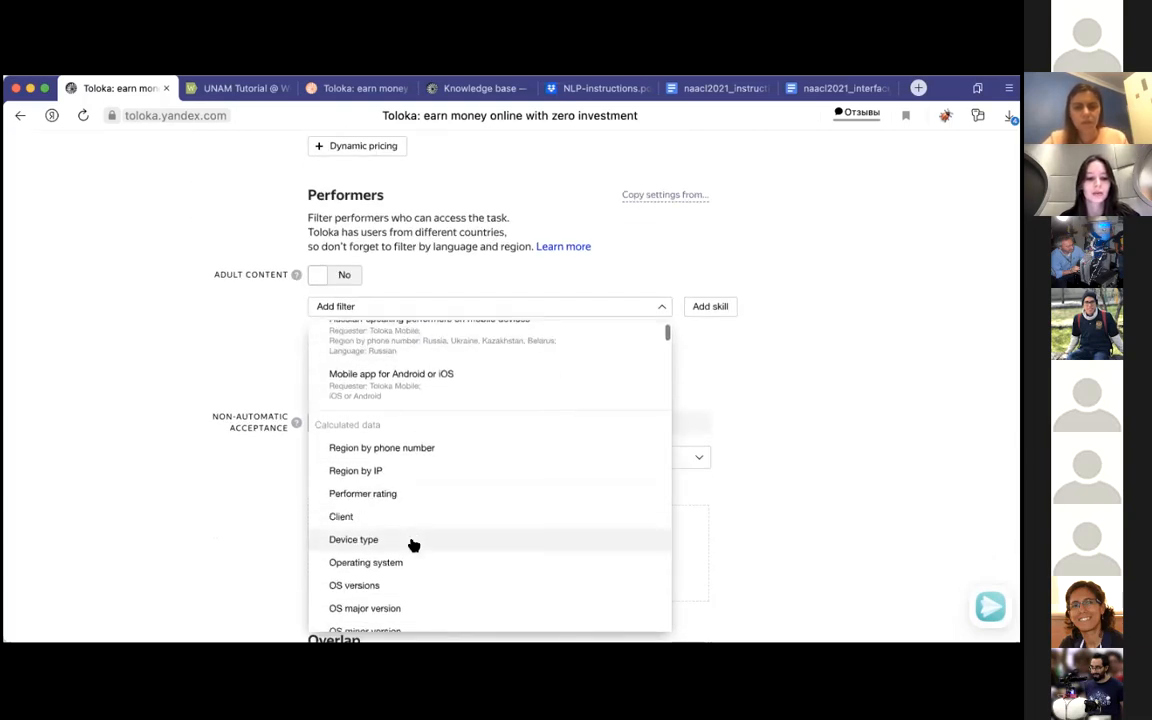
scroll(617, 463, down, 4)
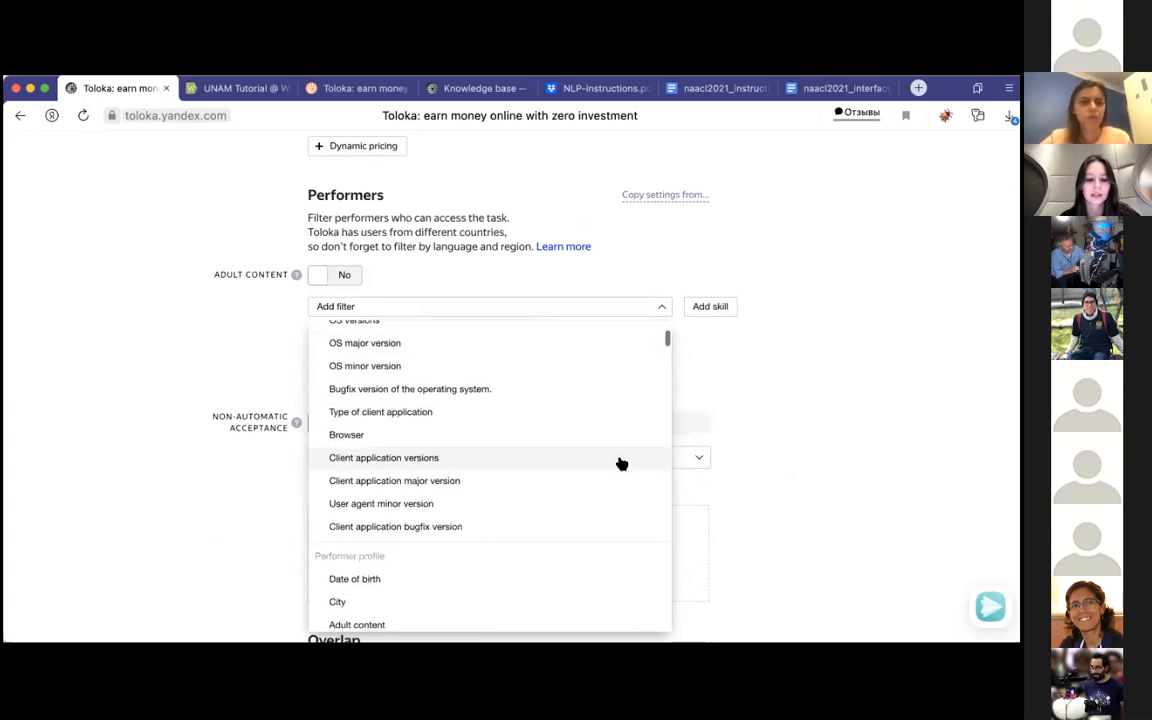
scroll(390, 590, down, 2)
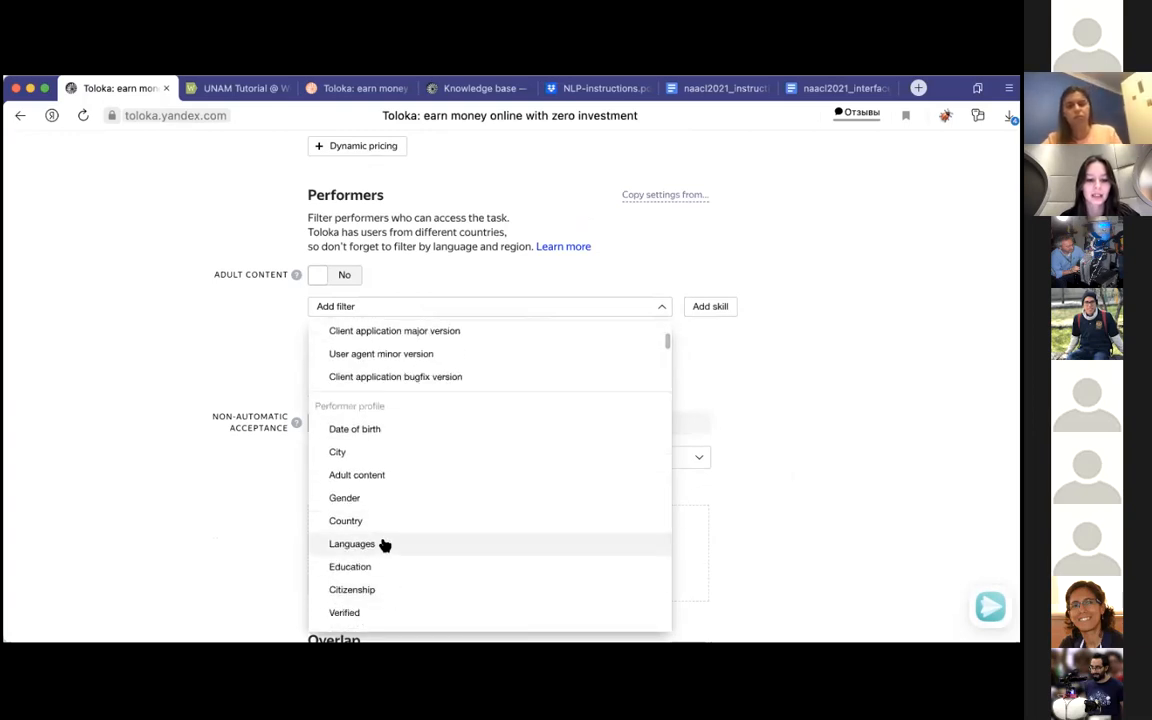
click(383, 542)
click(493, 382)
click(496, 396)
click(519, 373)
text(eng)
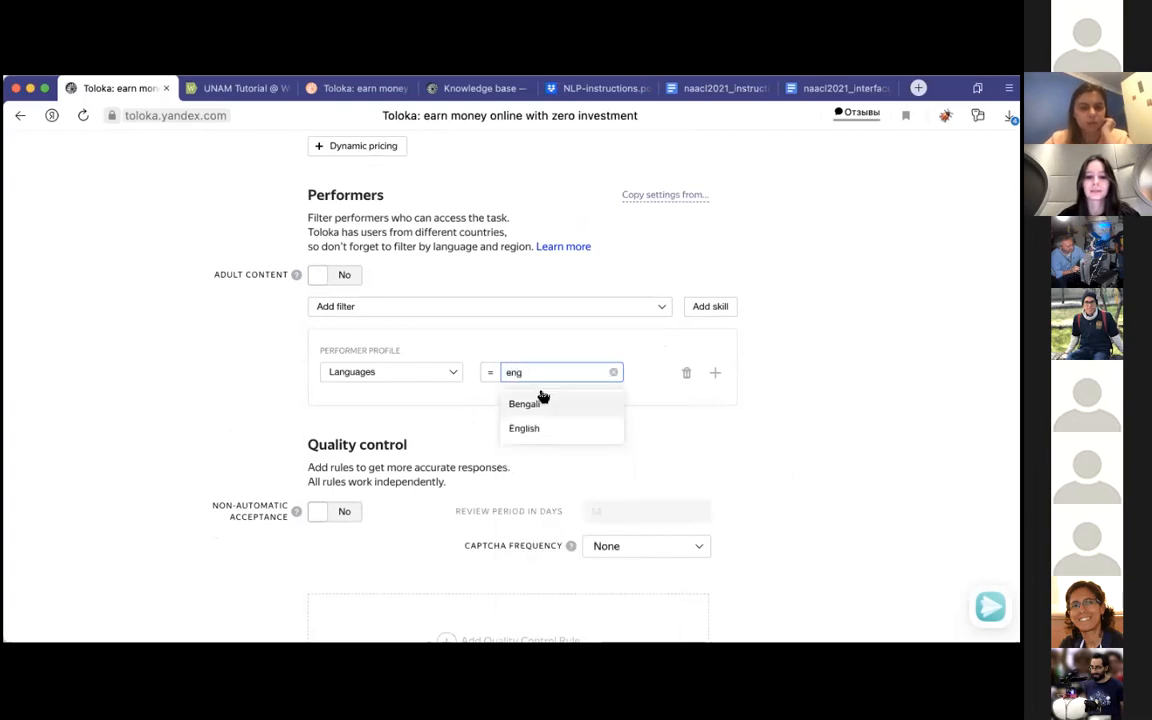
click(536, 428)
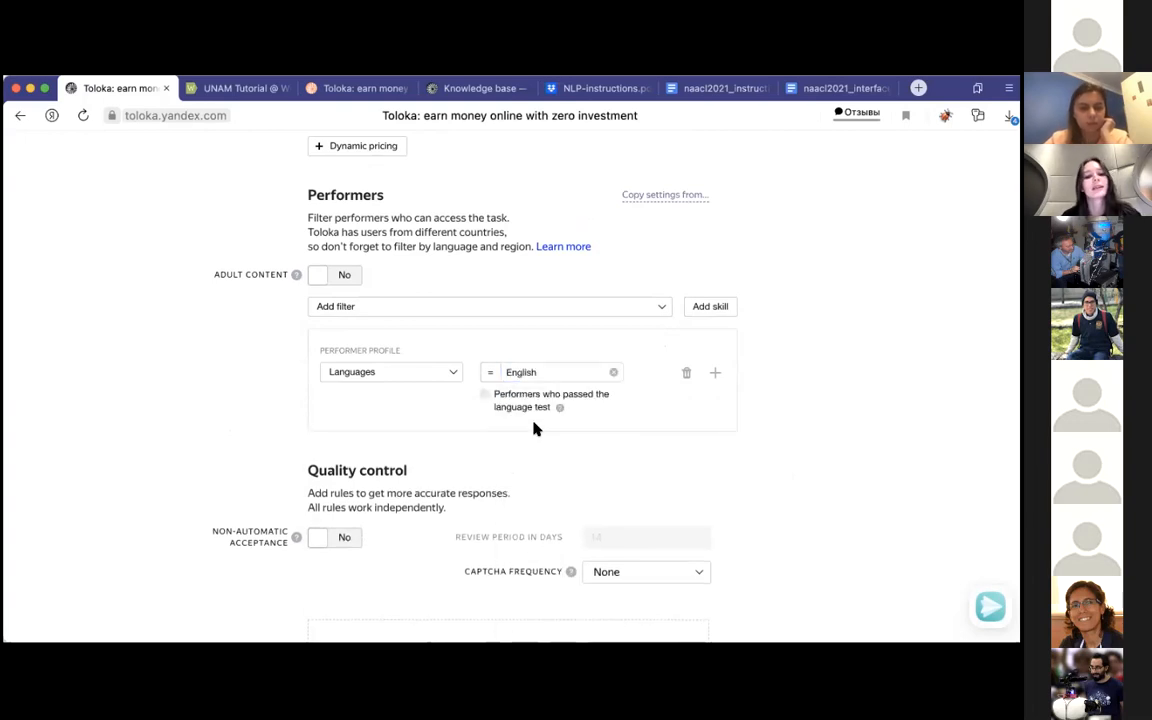
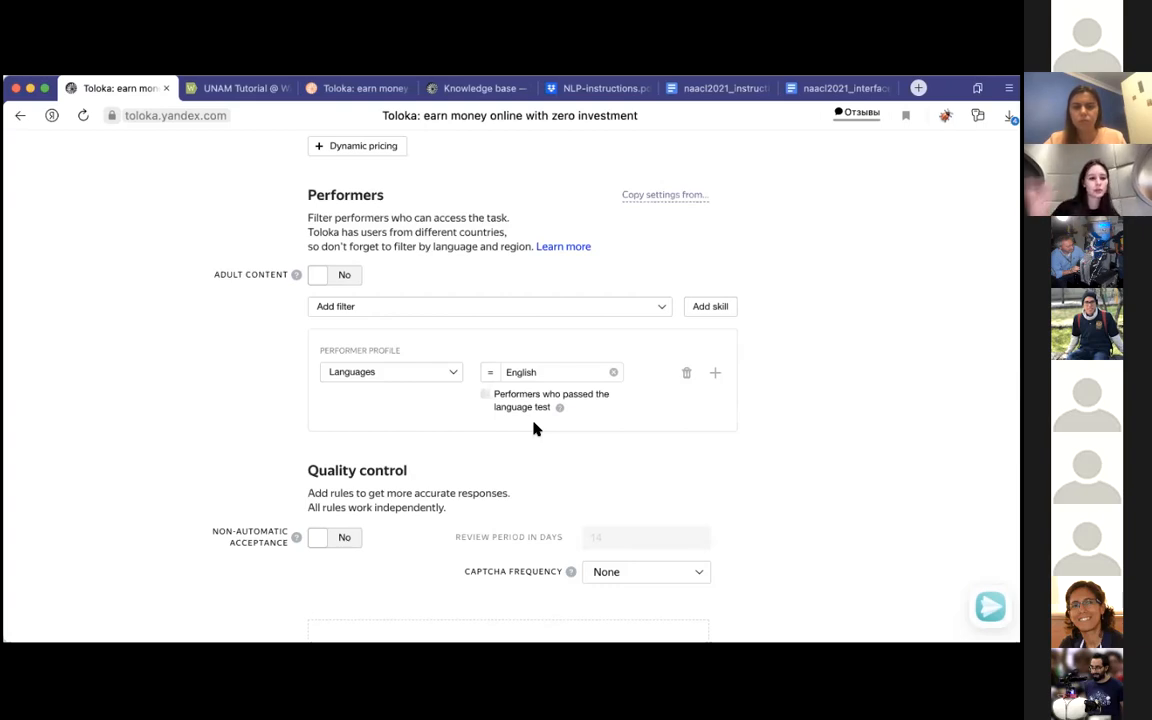
Step: Add a Client filter under calculated data that equals Toloka for mobile
click(472, 310)
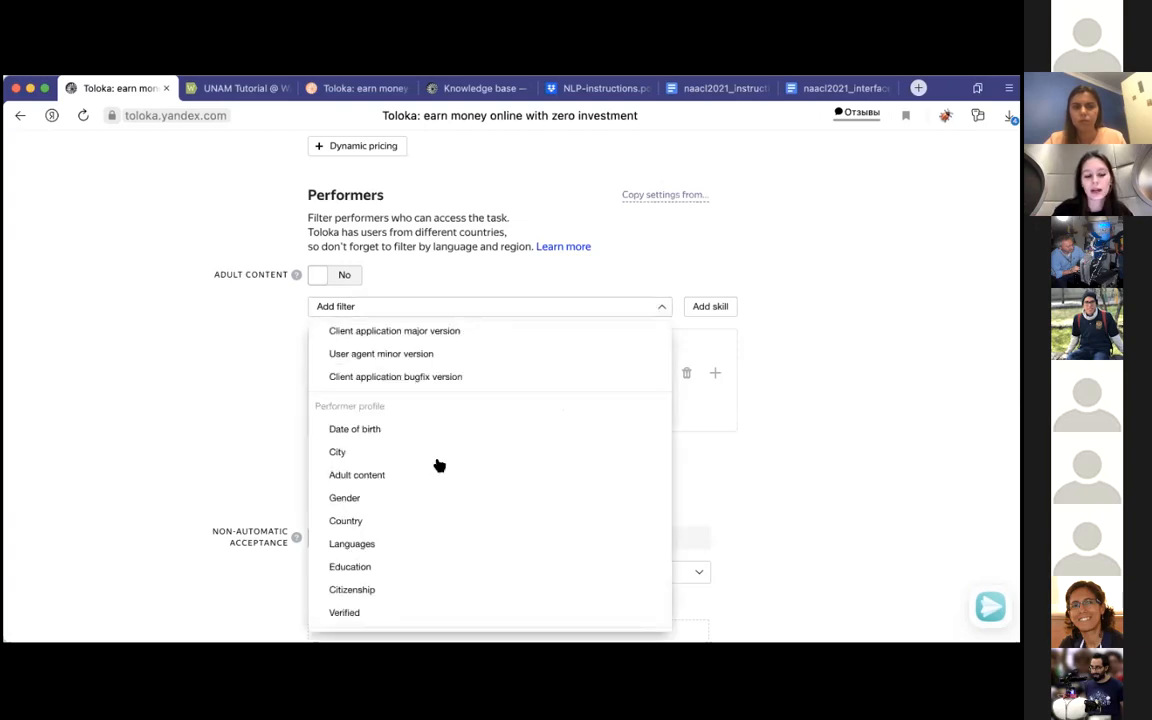
scroll(414, 497, down, 2)
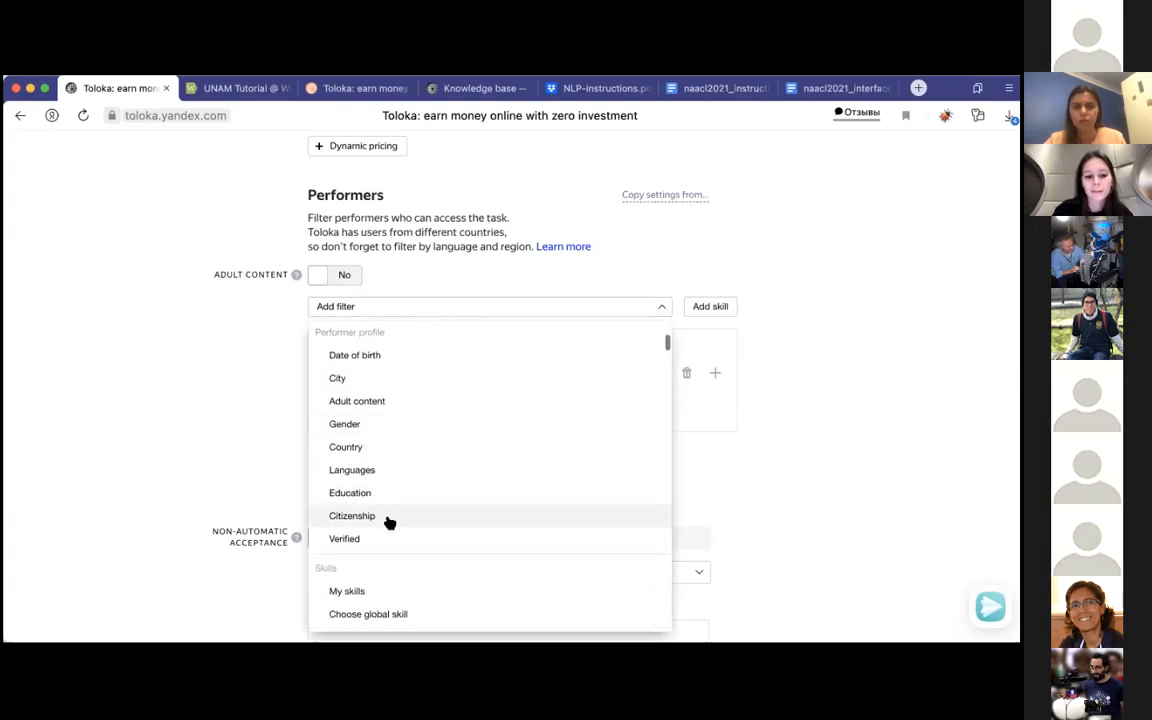
scroll(386, 521, up, 4)
scroll(395, 400, up, 4)
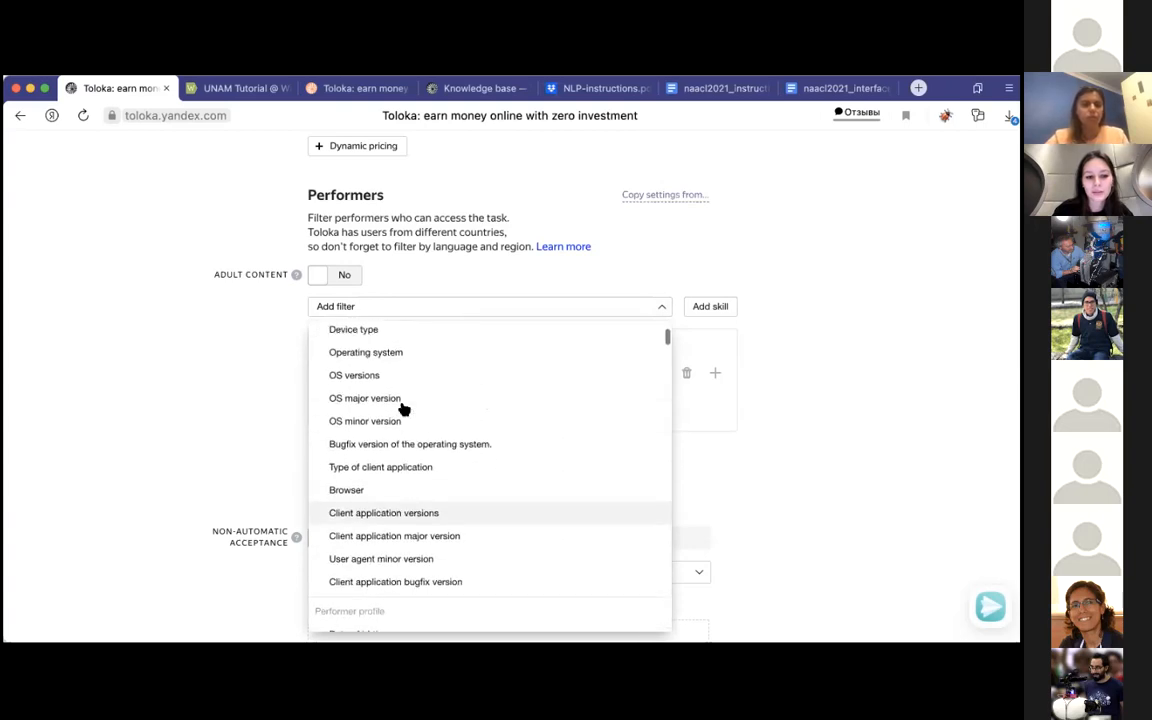
click(388, 392)
click(490, 475)
click(489, 508)
click(531, 477)
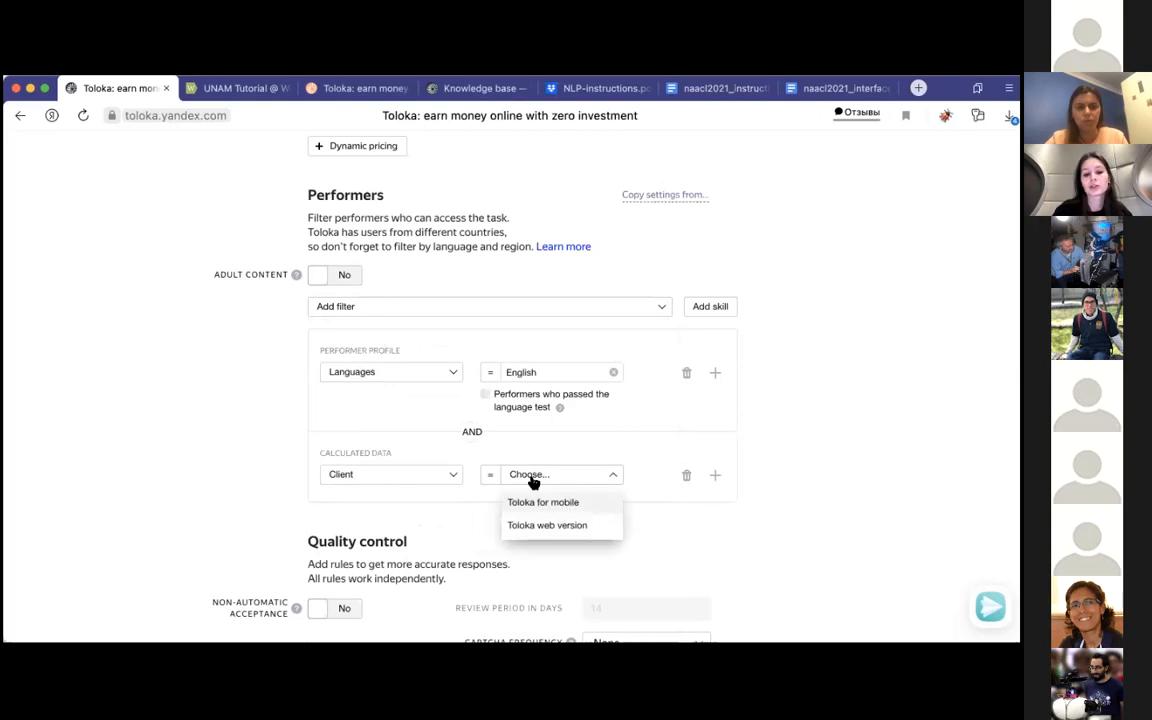
click(558, 503)
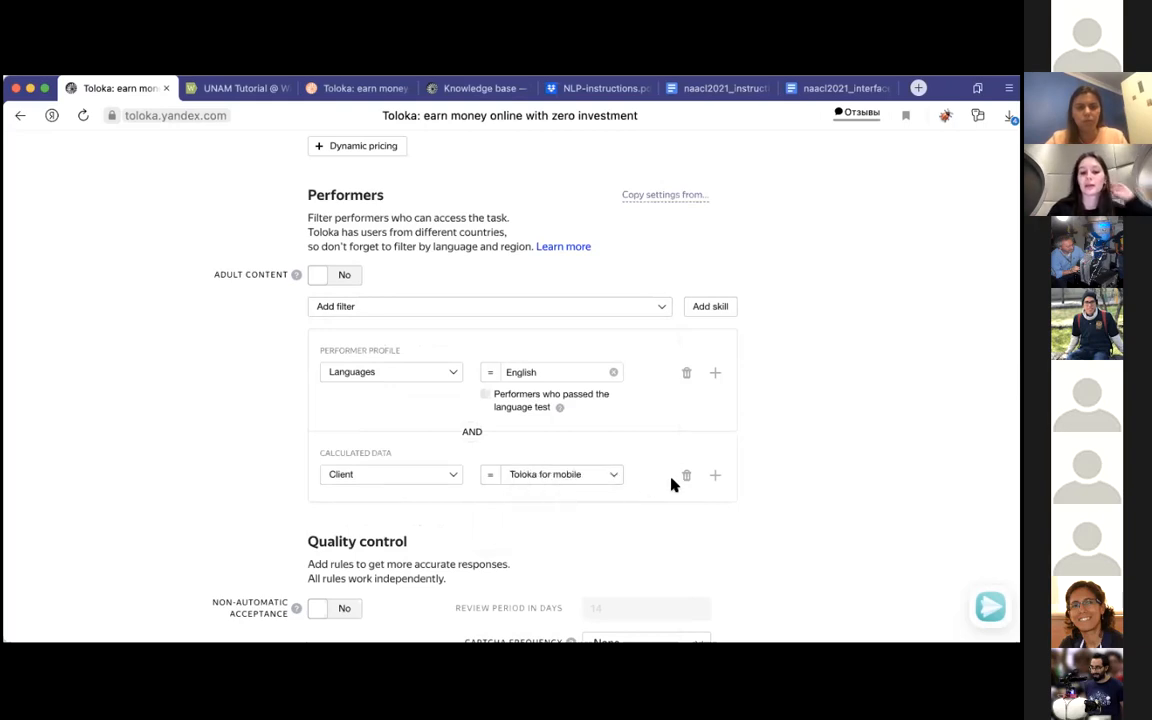
Step: Add an OR condition to the Client filter for Toloka web version
click(714, 478)
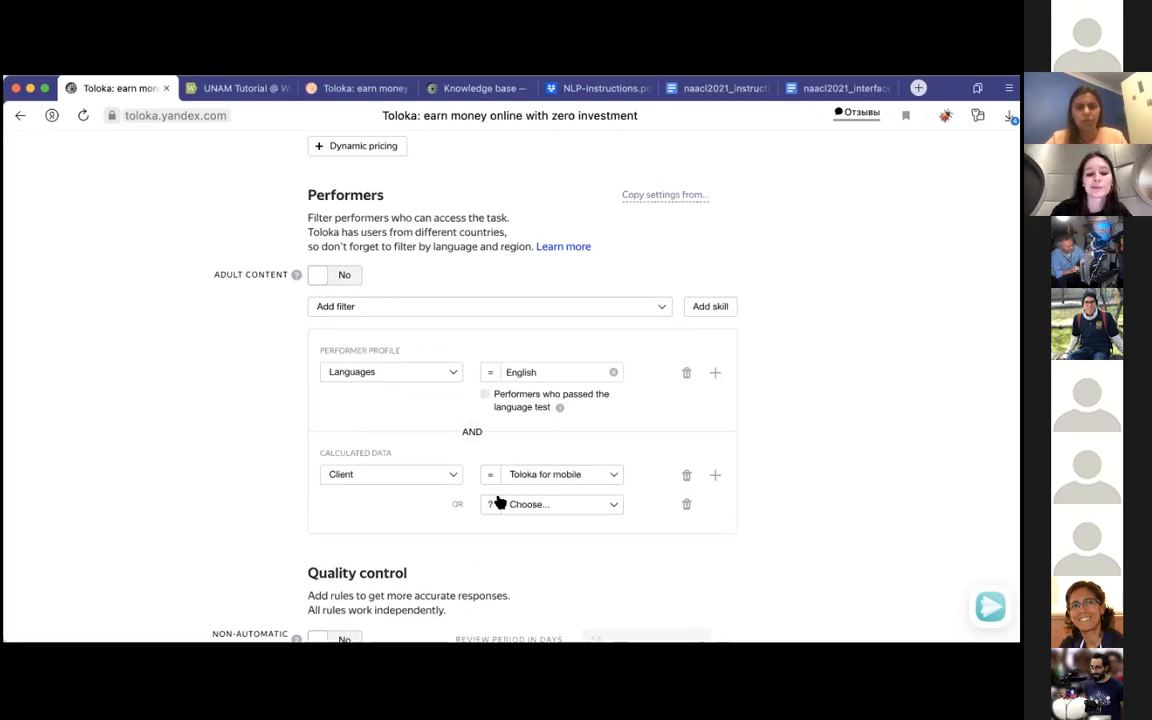
click(543, 506)
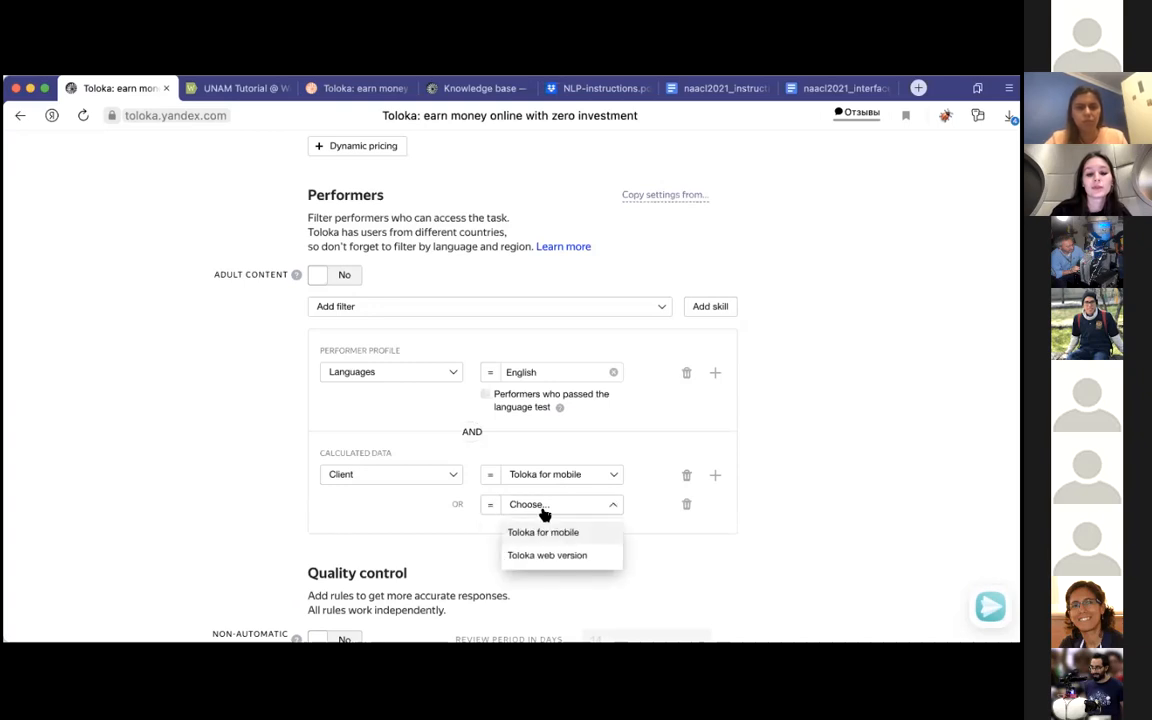
click(543, 553)
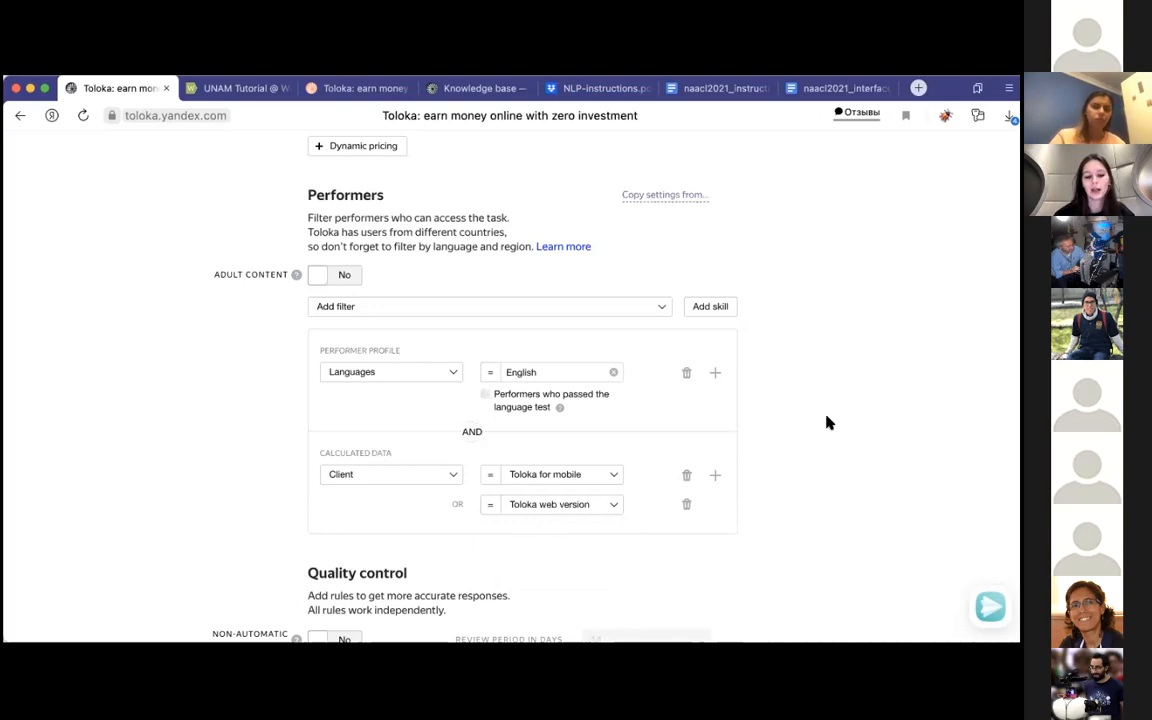
Step: Review the performer filter and quality control steps in NLP-instructions.pdf, ending at the Control tasks rule in step 8
scroll(828, 423, down, 5)
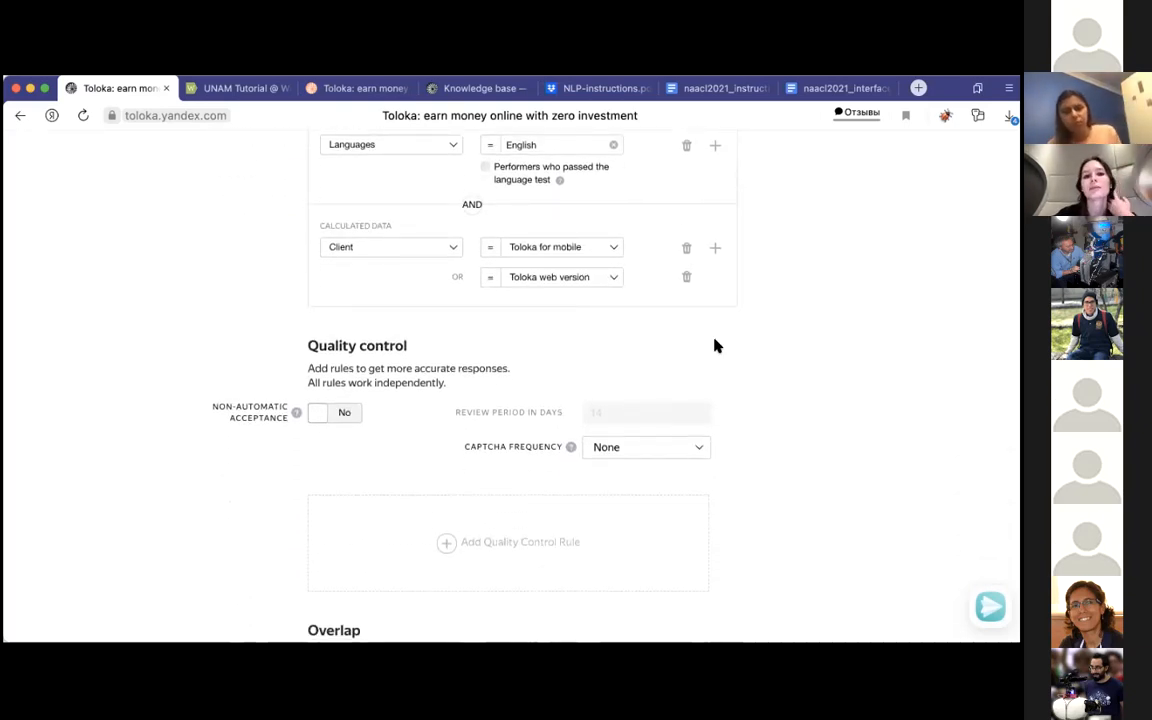
click(583, 90)
scroll(155, 577, down, 4)
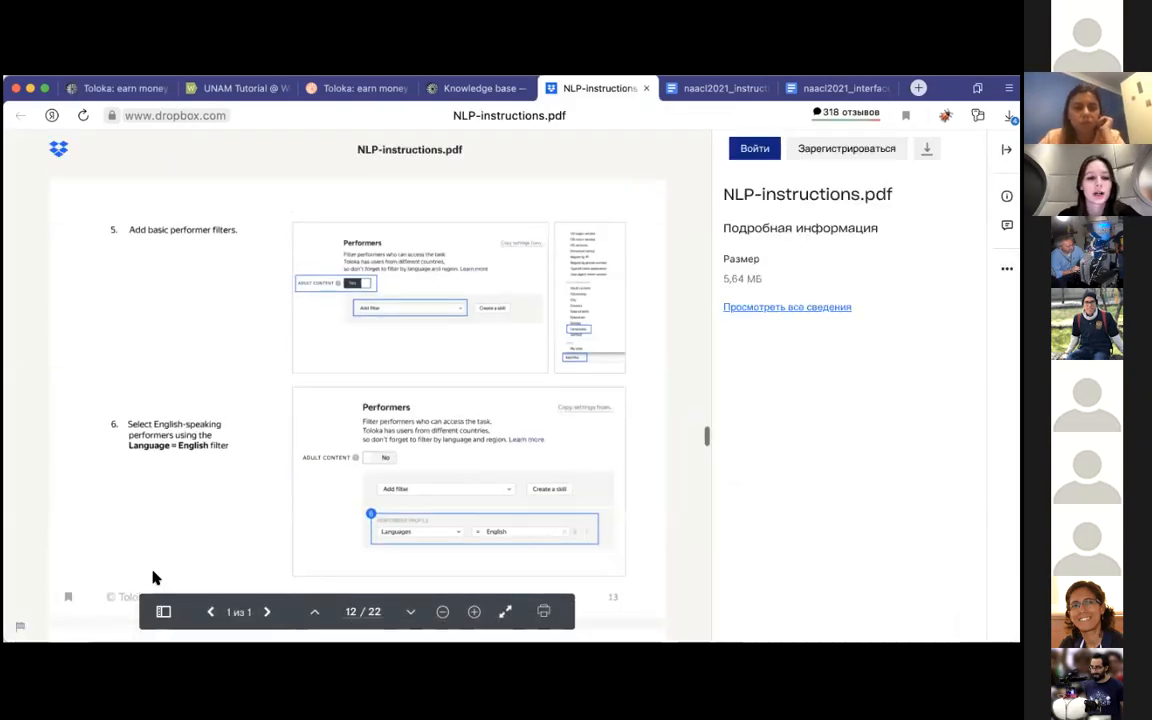
scroll(155, 577, down, 2)
scroll(155, 577, down, 3)
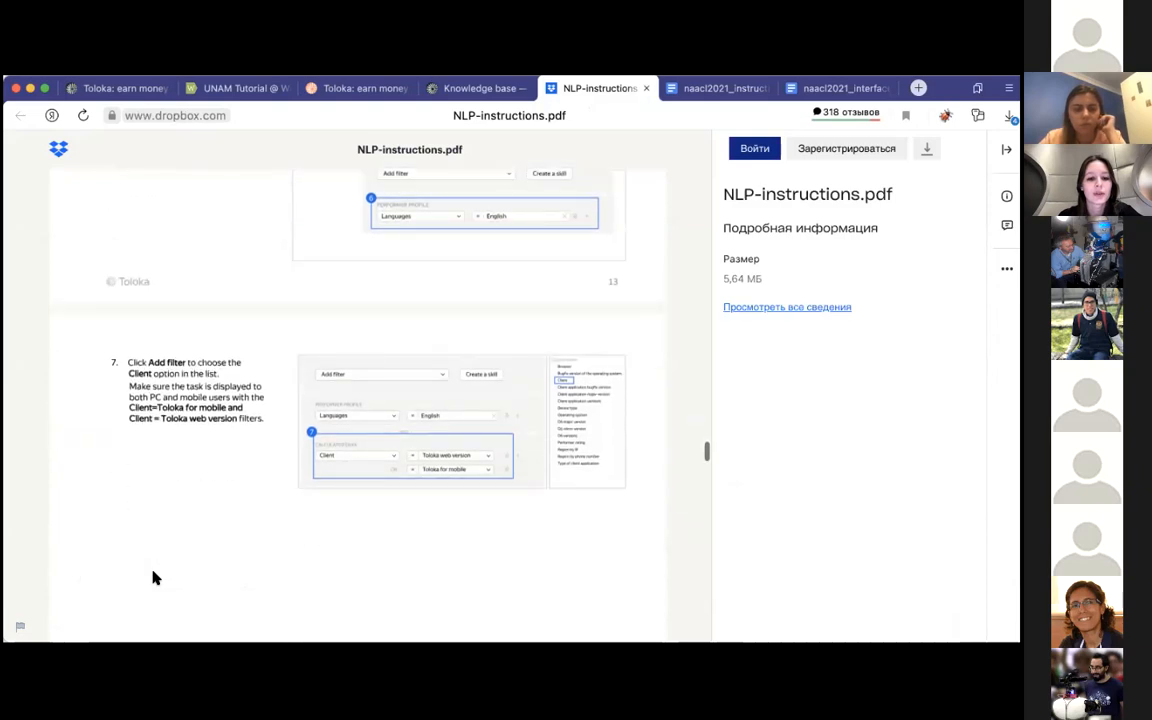
scroll(155, 577, down, 3)
scroll(155, 577, down, 3)
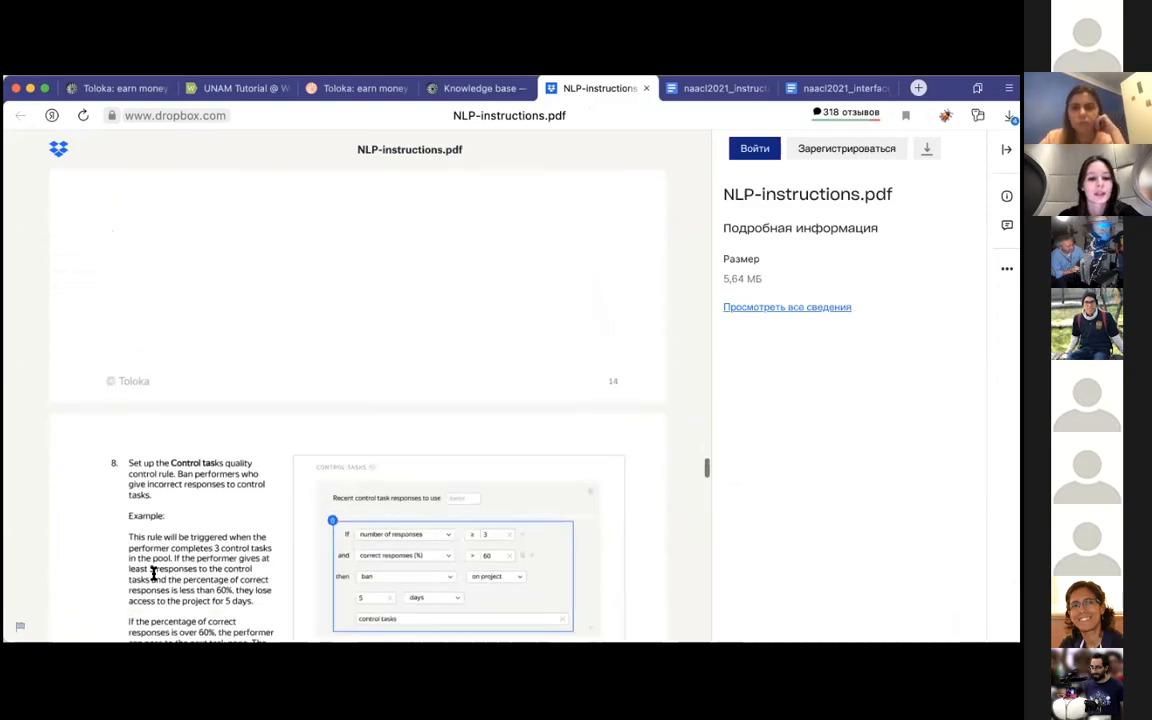
scroll(155, 577, down, 7)
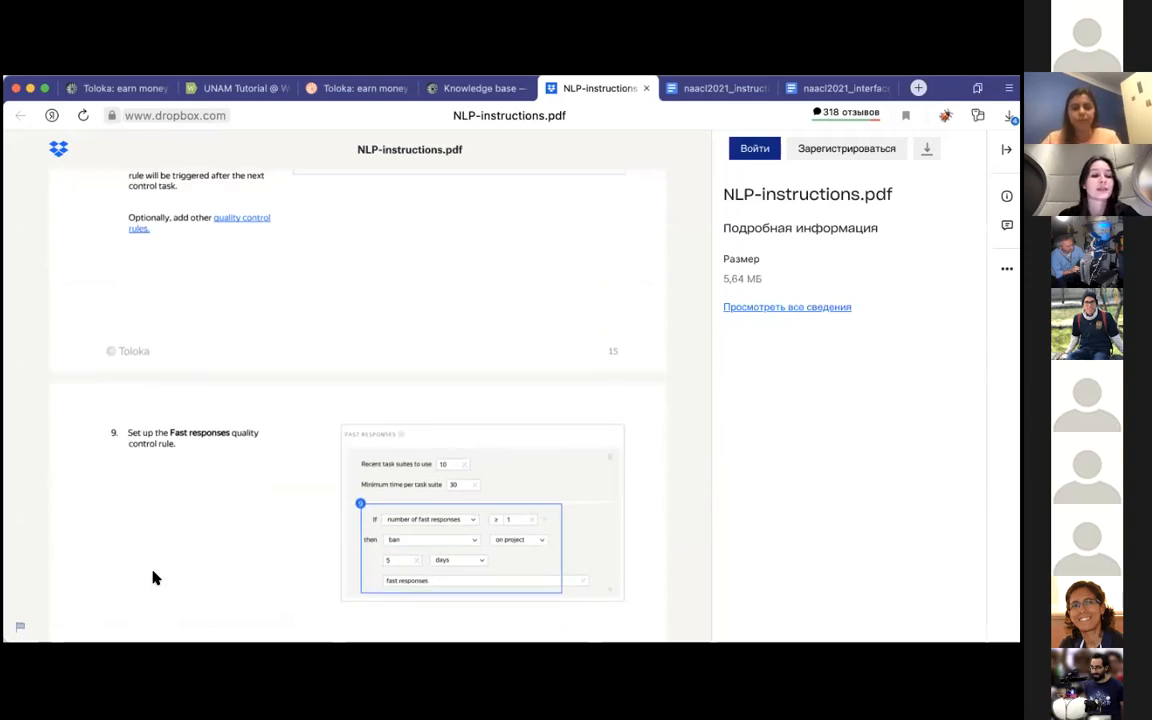
scroll(155, 577, up, 4)
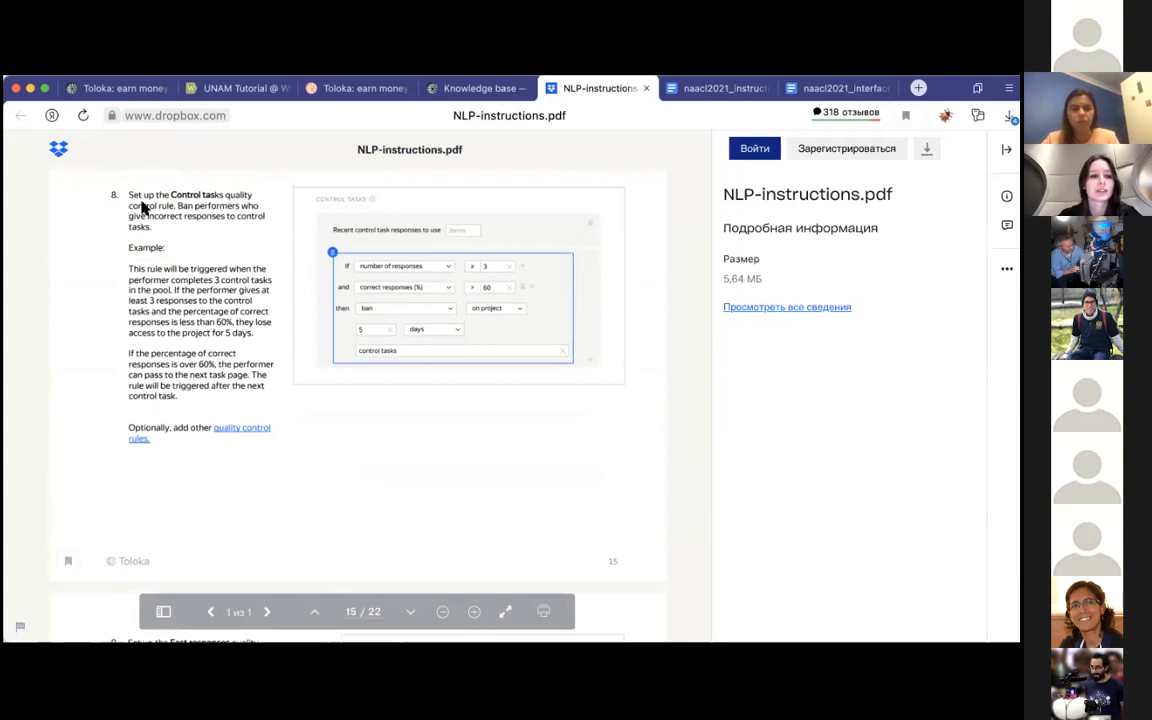
Step: Return to the Toloka pool settings and add a Control tasks quality control rule
click(115, 96)
scroll(215, 340, down, 3)
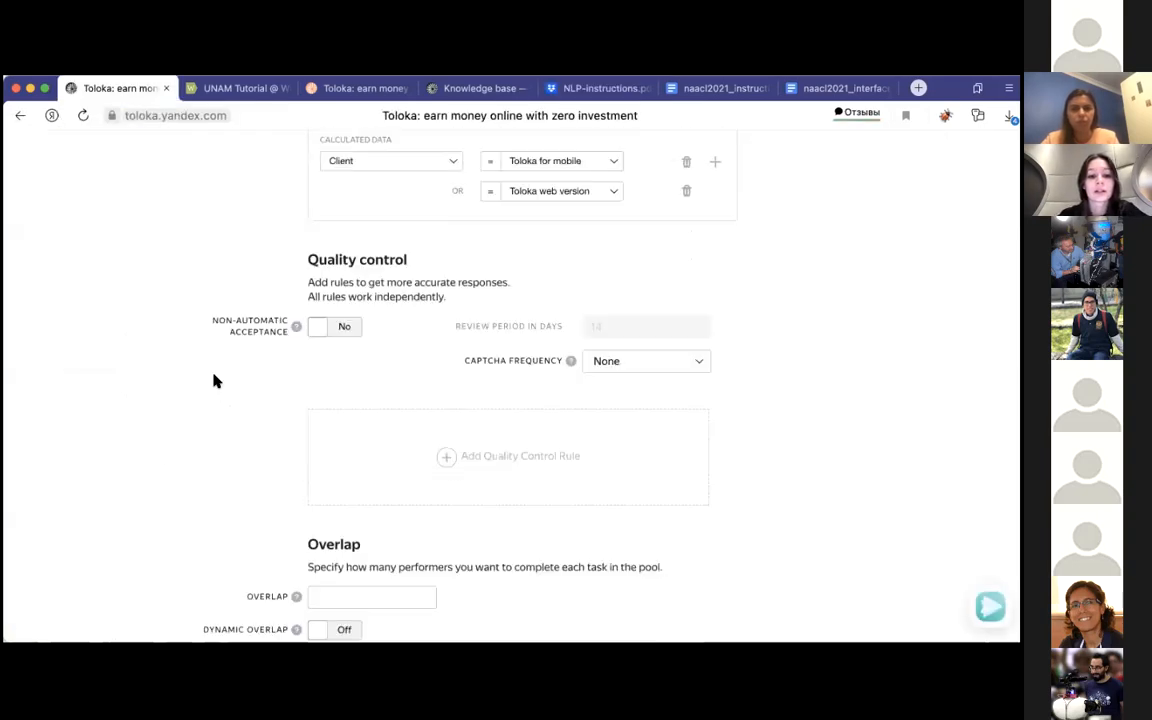
click(366, 401)
scroll(478, 290, down, 4)
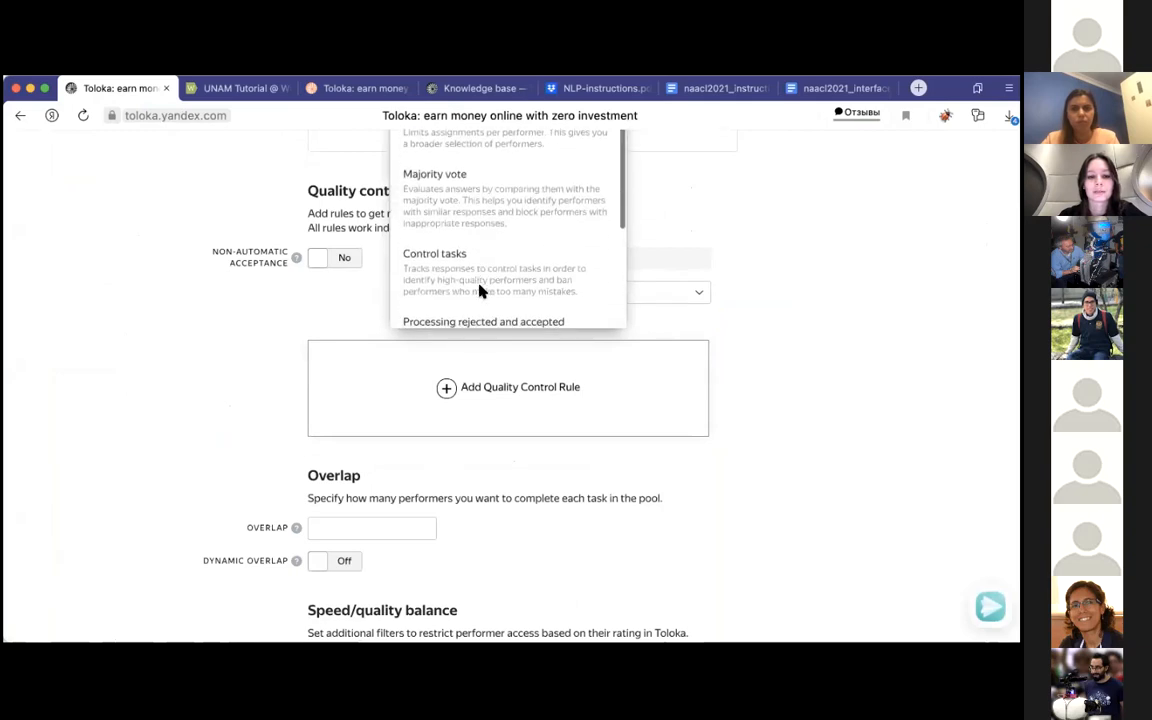
click(503, 232)
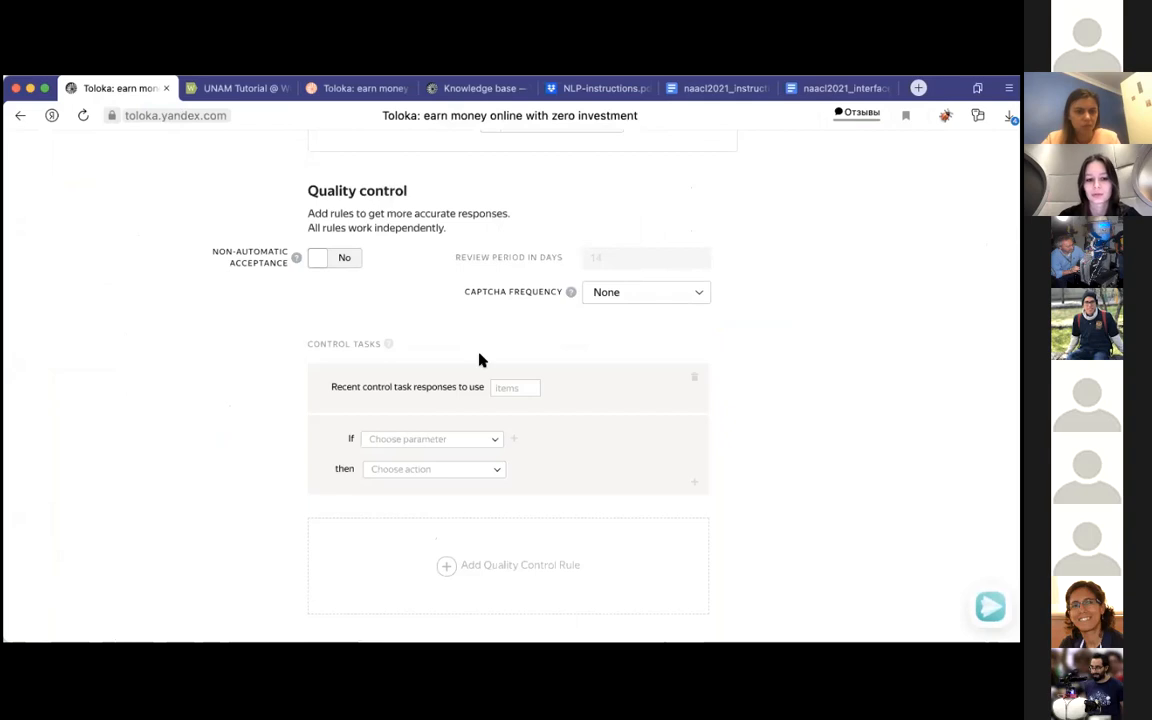
Step: Set the Control tasks rule's first condition to number of responses ≥ 3
click(477, 440)
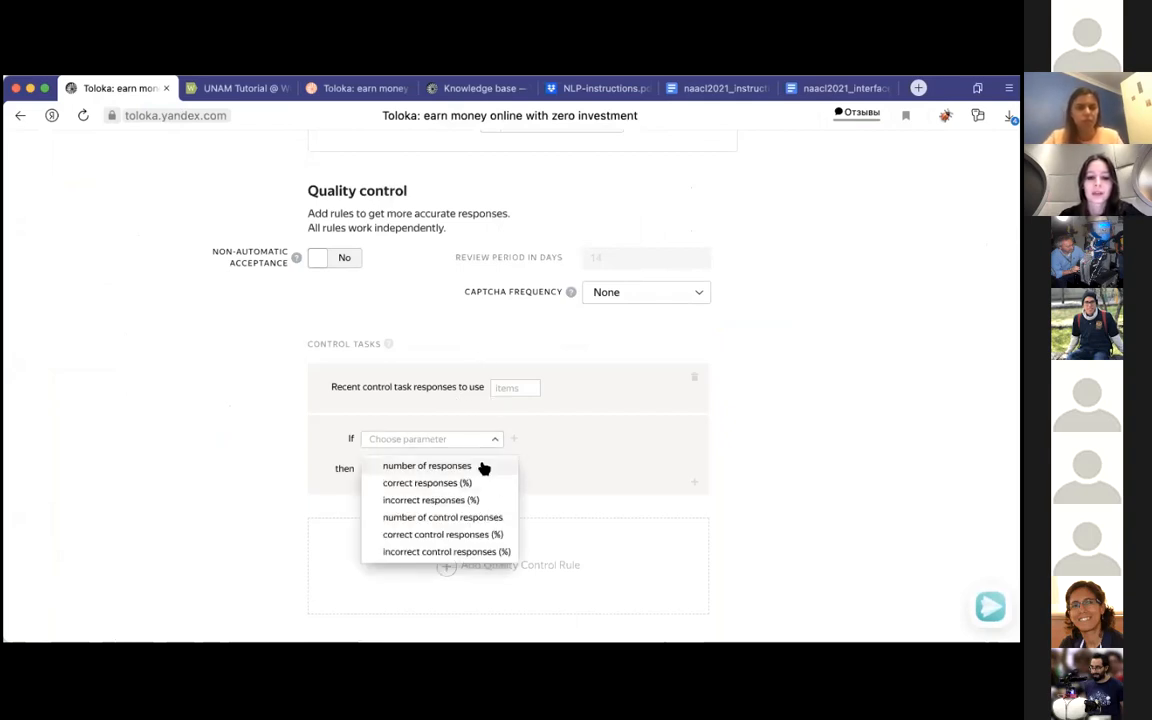
click(481, 465)
click(524, 444)
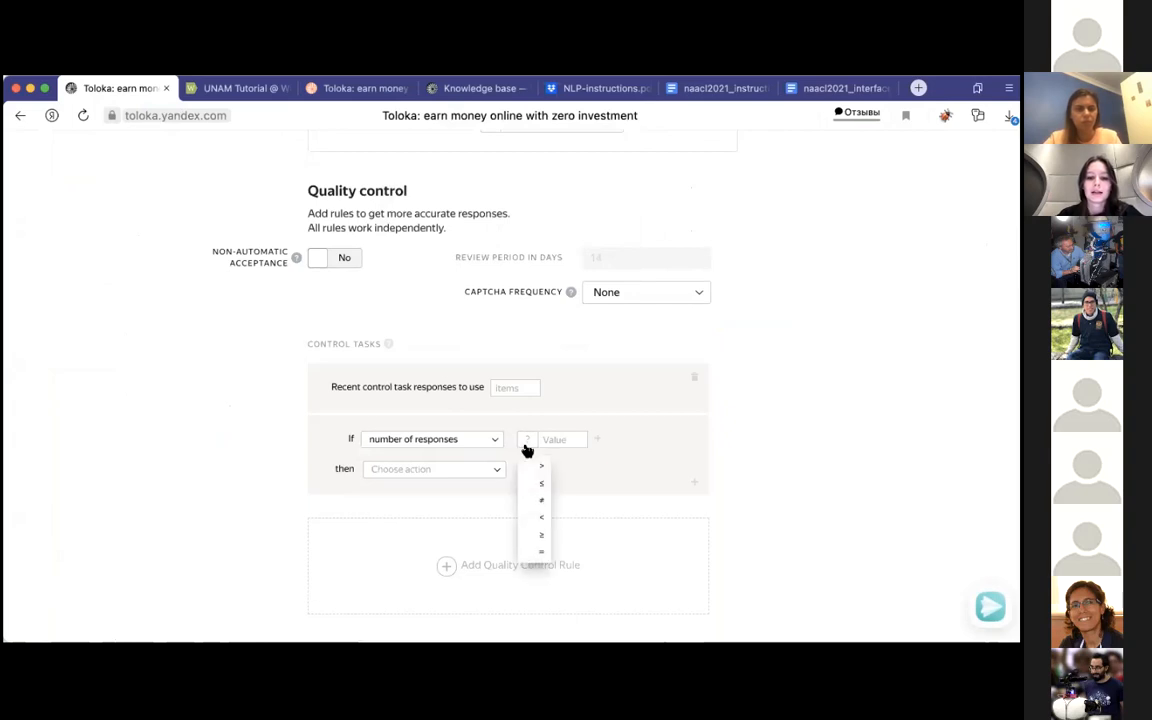
click(545, 535)
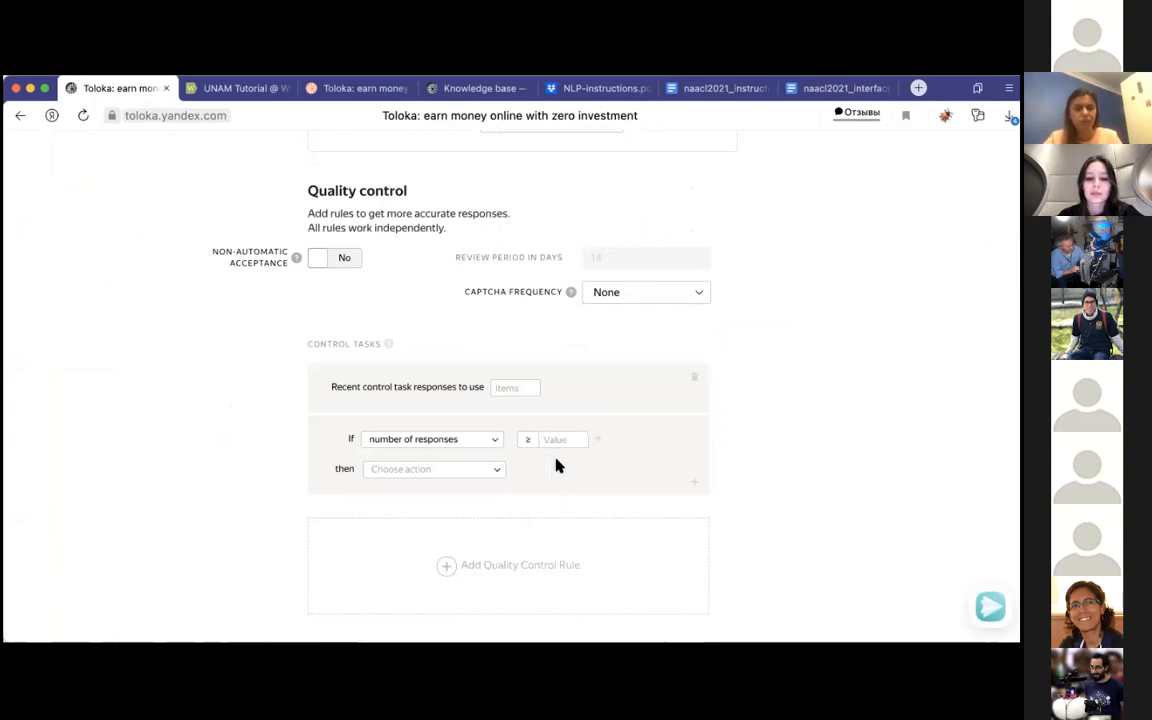
click(563, 447)
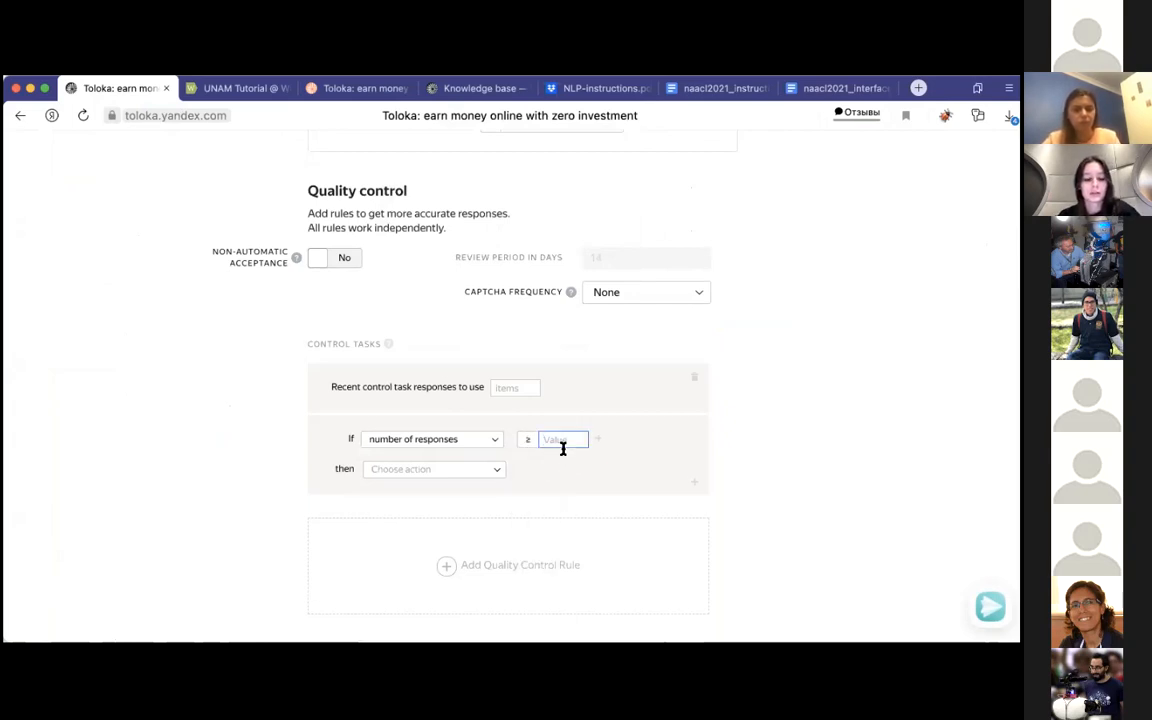
text(3)
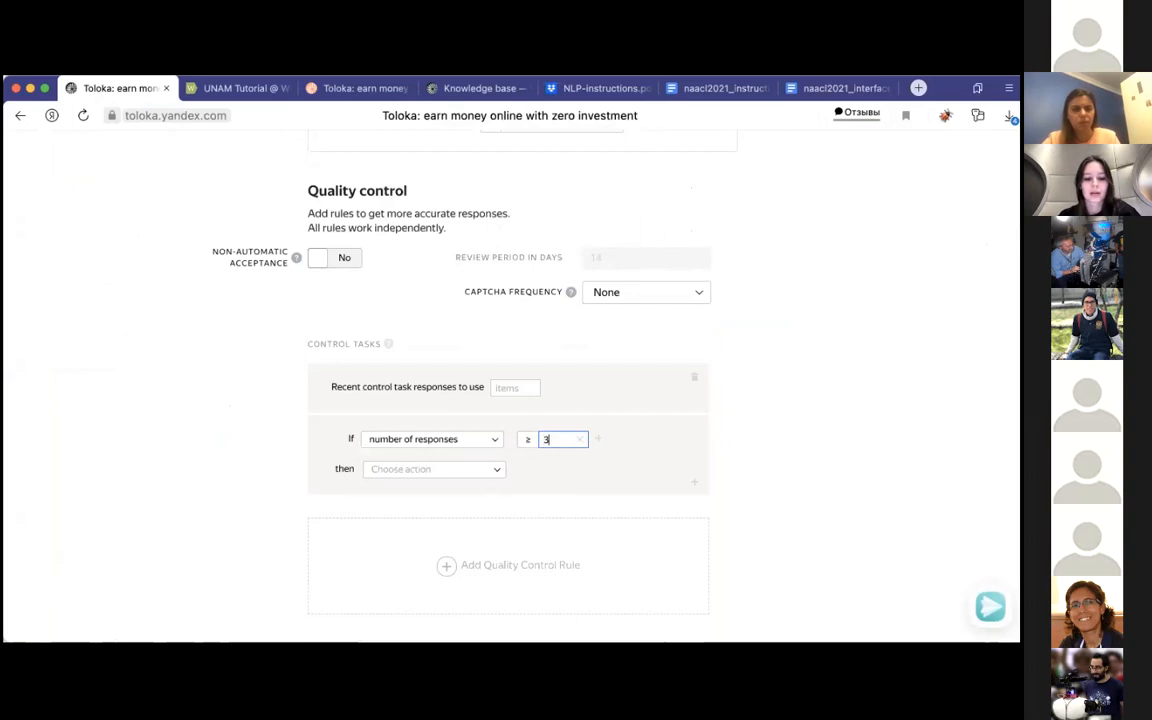
Step: Add a second condition, correct responses (%) > 60, to the Control tasks rule, consulting step 8 of NLP-instructions.pdf
click(598, 440)
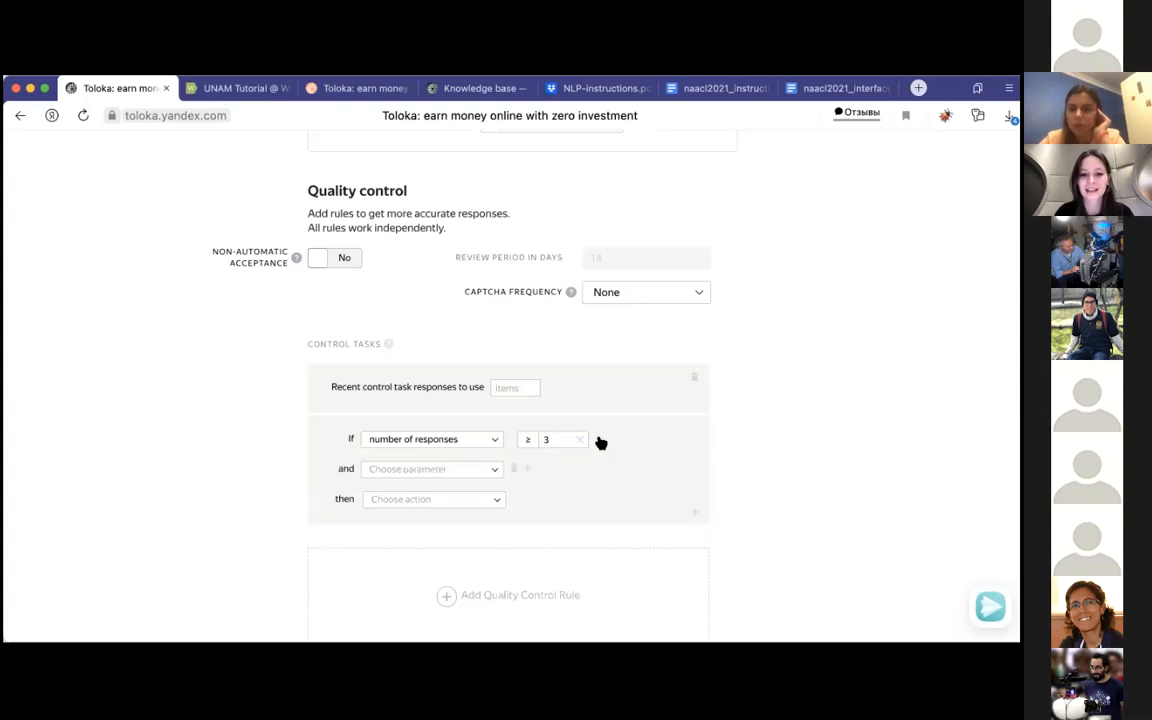
click(602, 92)
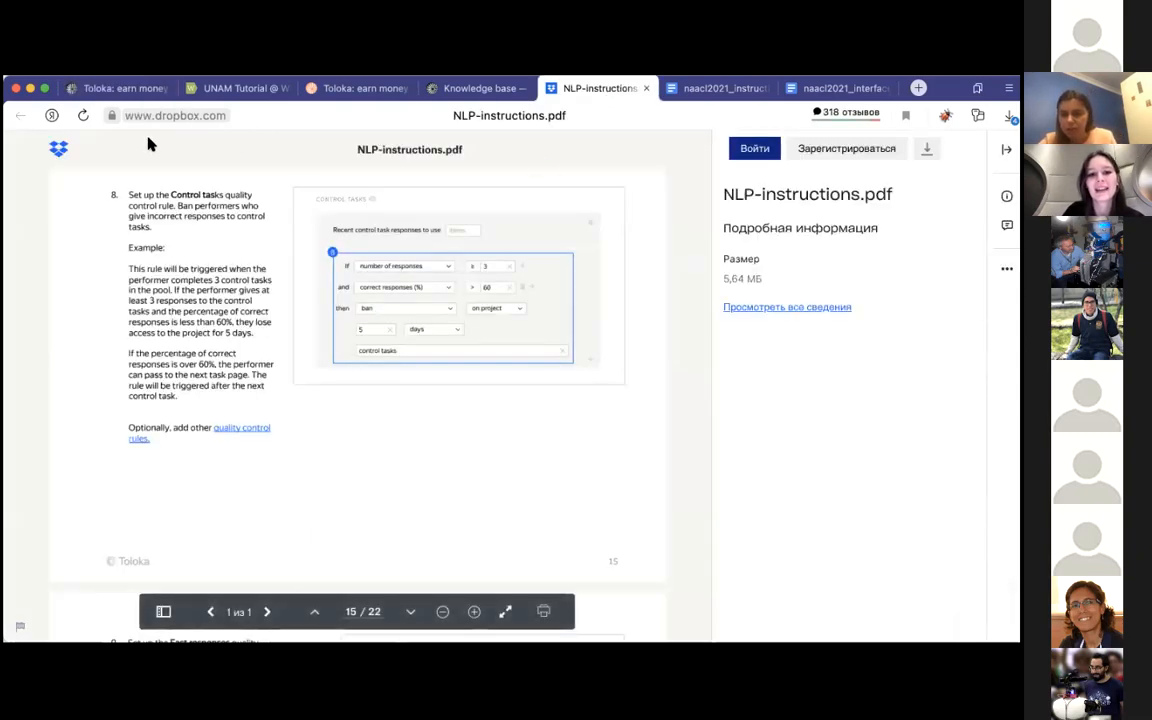
click(120, 88)
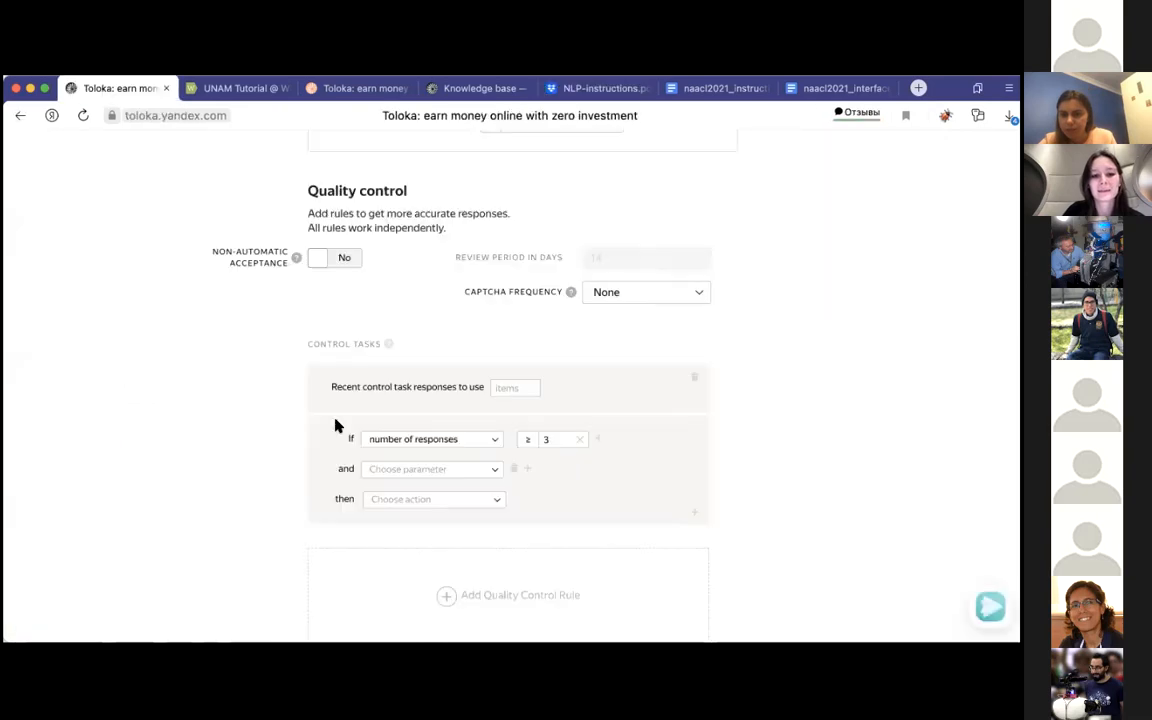
click(416, 470)
click(442, 512)
click(528, 471)
click(546, 496)
click(551, 476)
text(60)
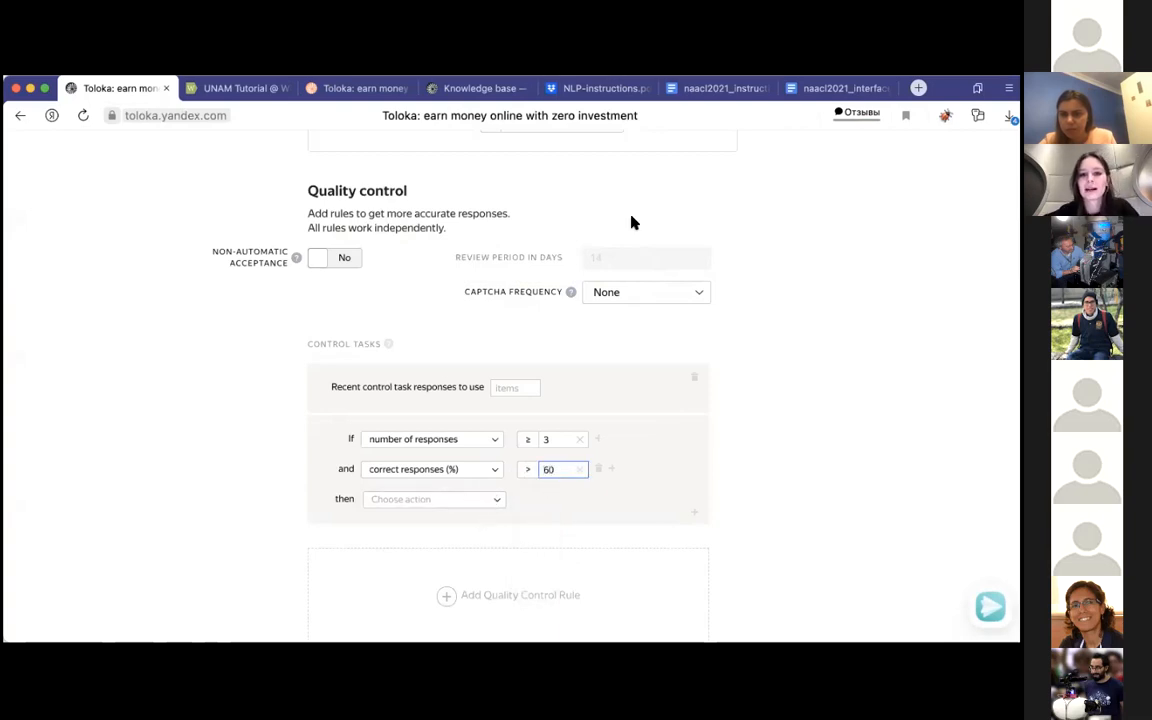
Step: Recheck the Control tasks example in NLP-instructions.pdf and change the correct responses (%) comparison to less than (<)
click(590, 90)
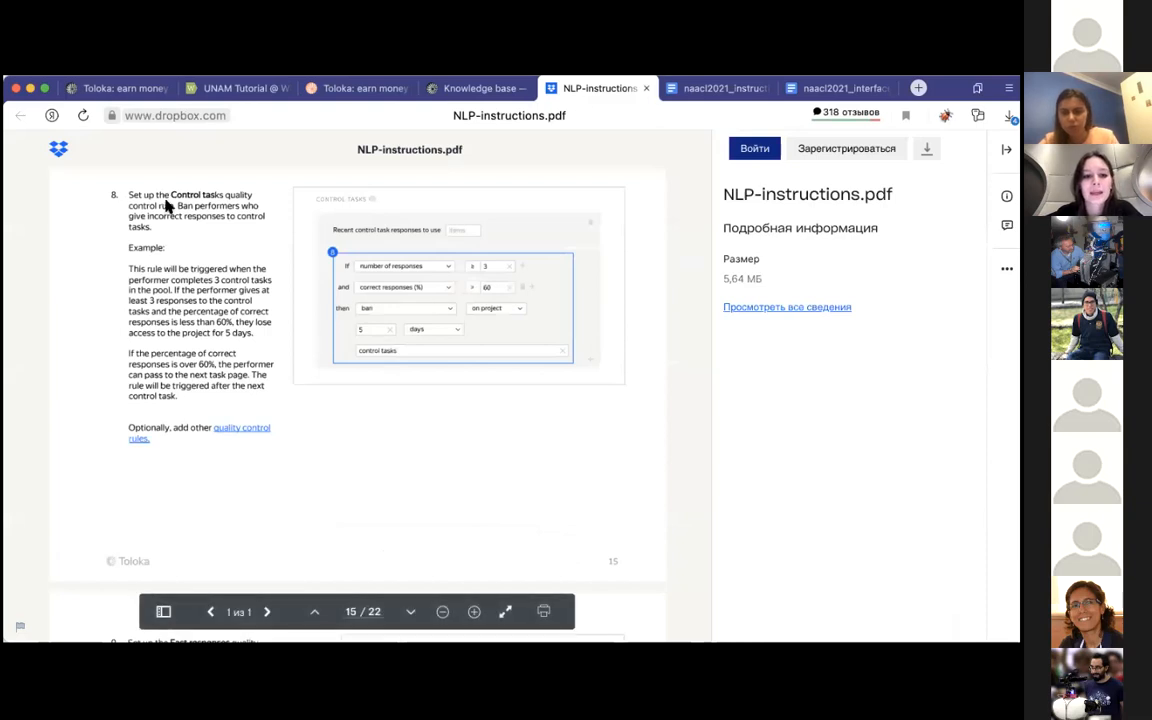
click(118, 90)
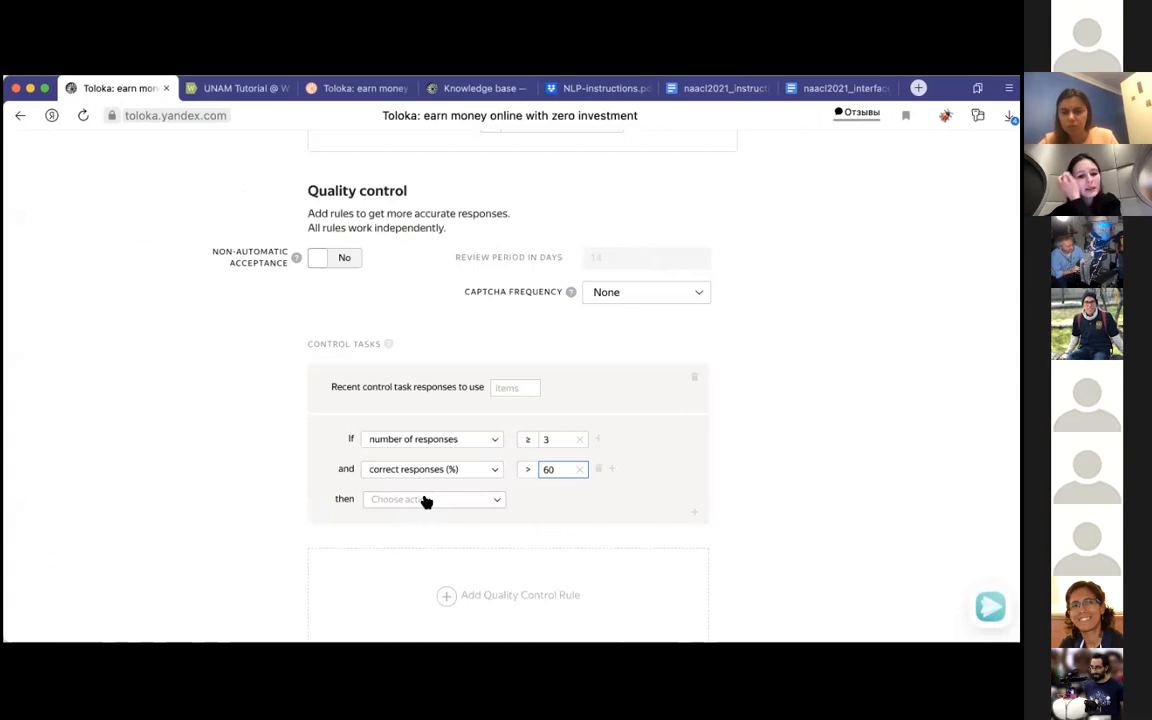
click(478, 504)
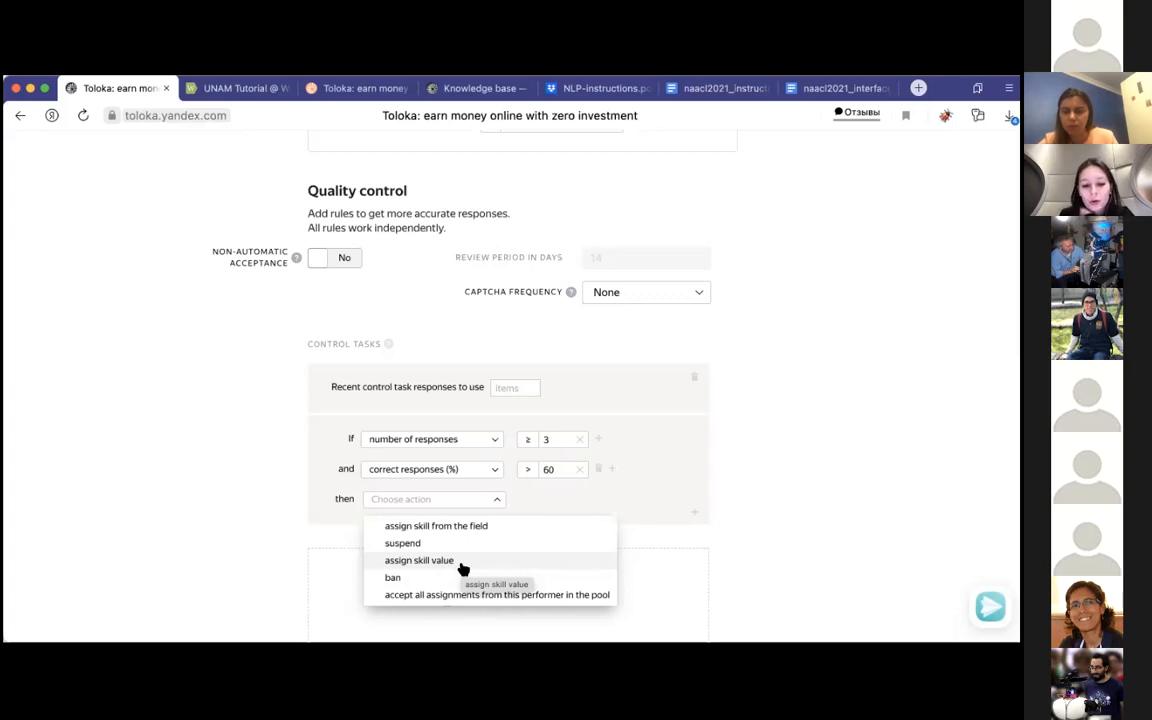
click(535, 477)
click(533, 545)
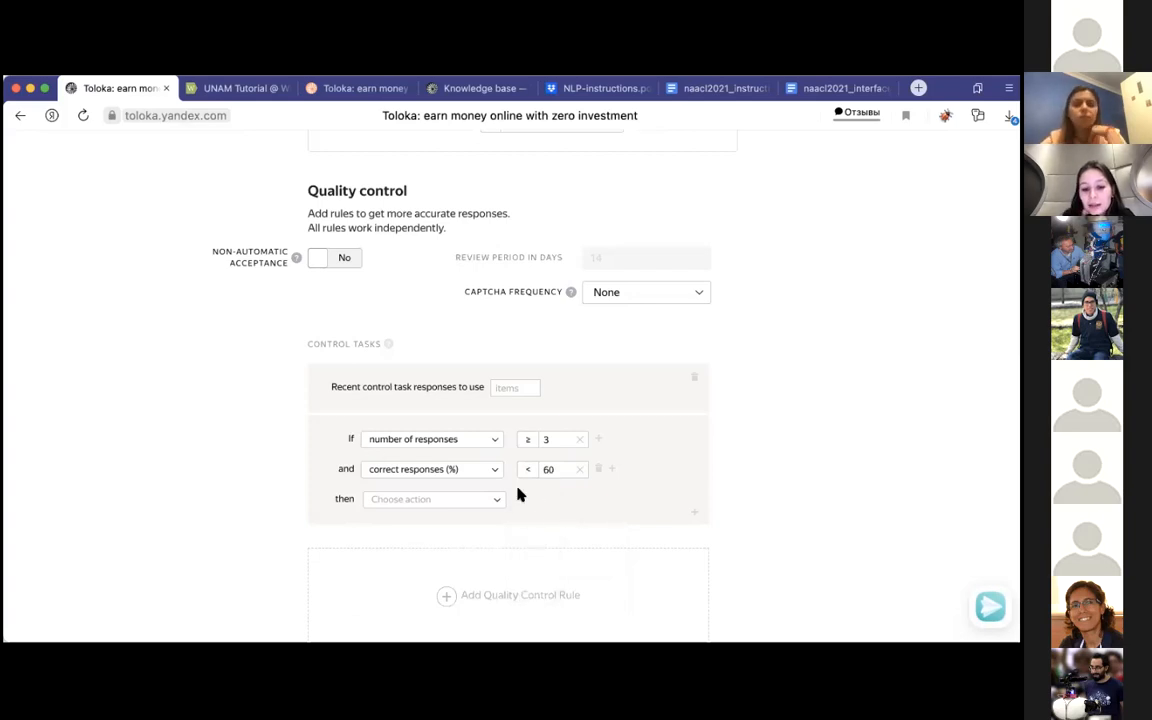
Step: Set the Control tasks rule's action to ban performers on project for 5 days
click(465, 499)
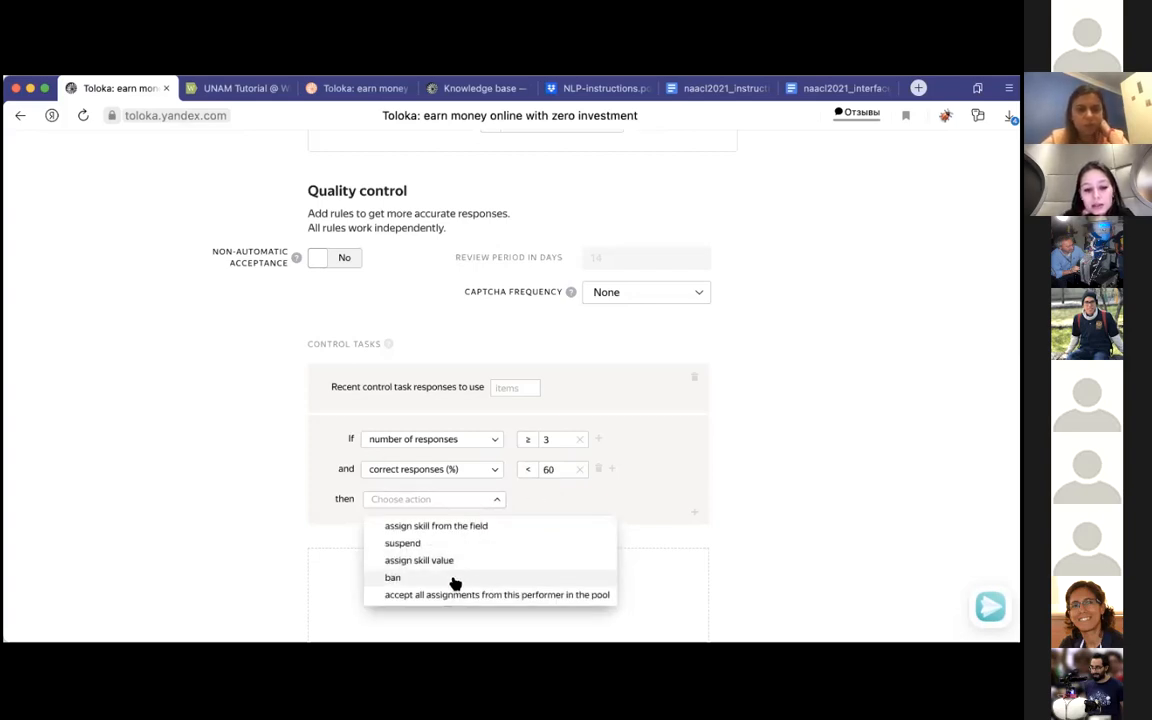
click(455, 578)
click(558, 502)
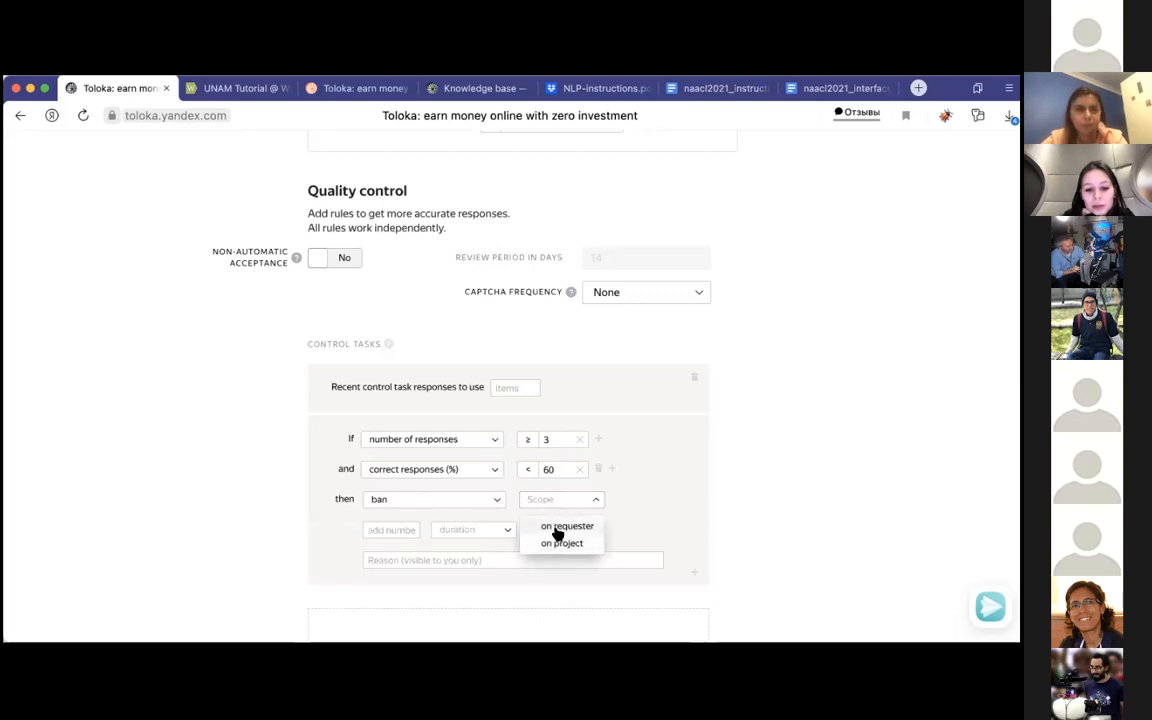
click(561, 543)
scroll(553, 545, down, 1)
click(383, 503)
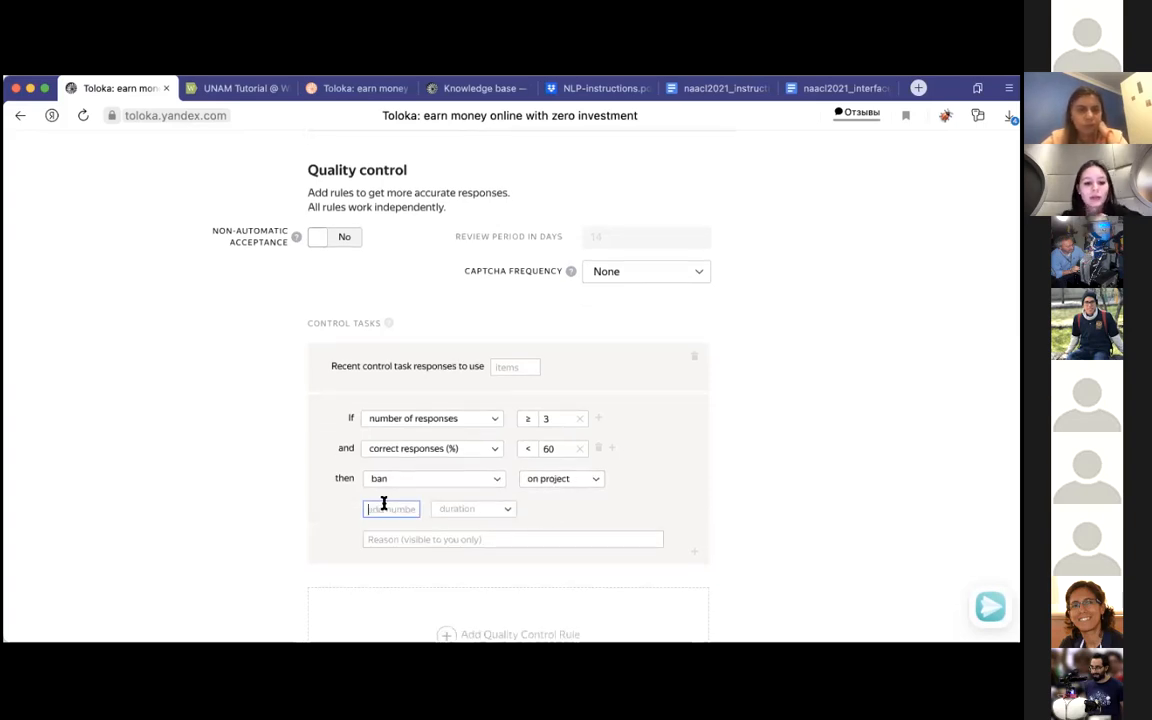
text(5)
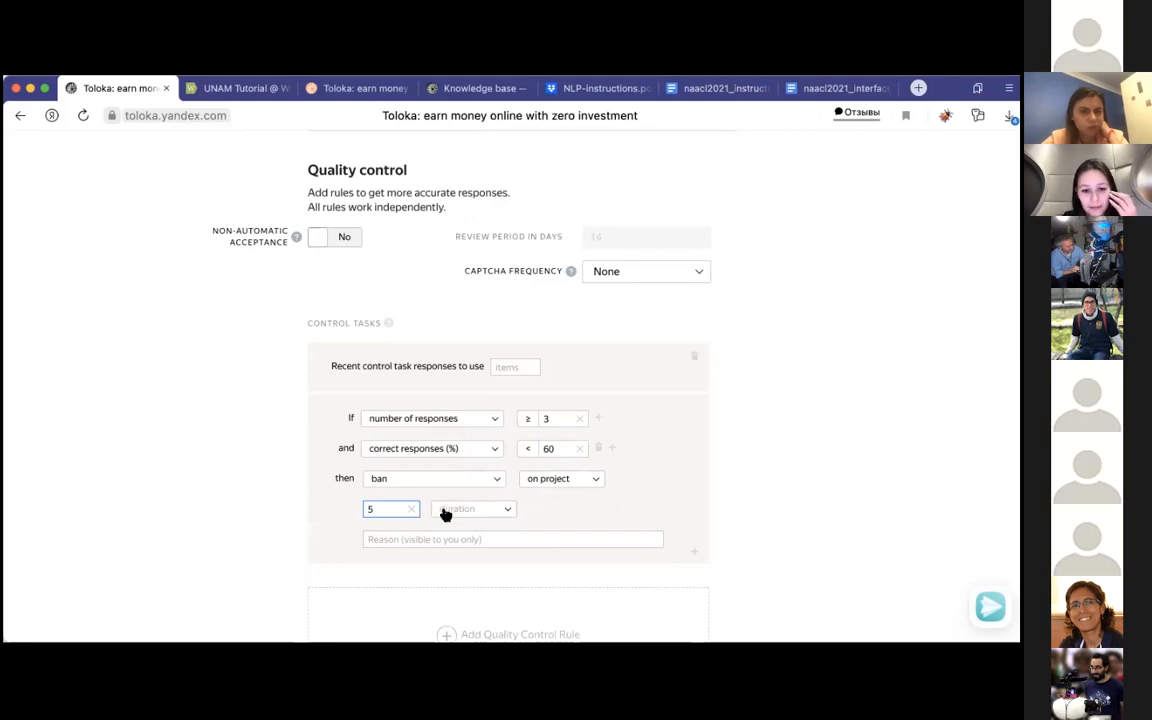
click(446, 514)
click(465, 569)
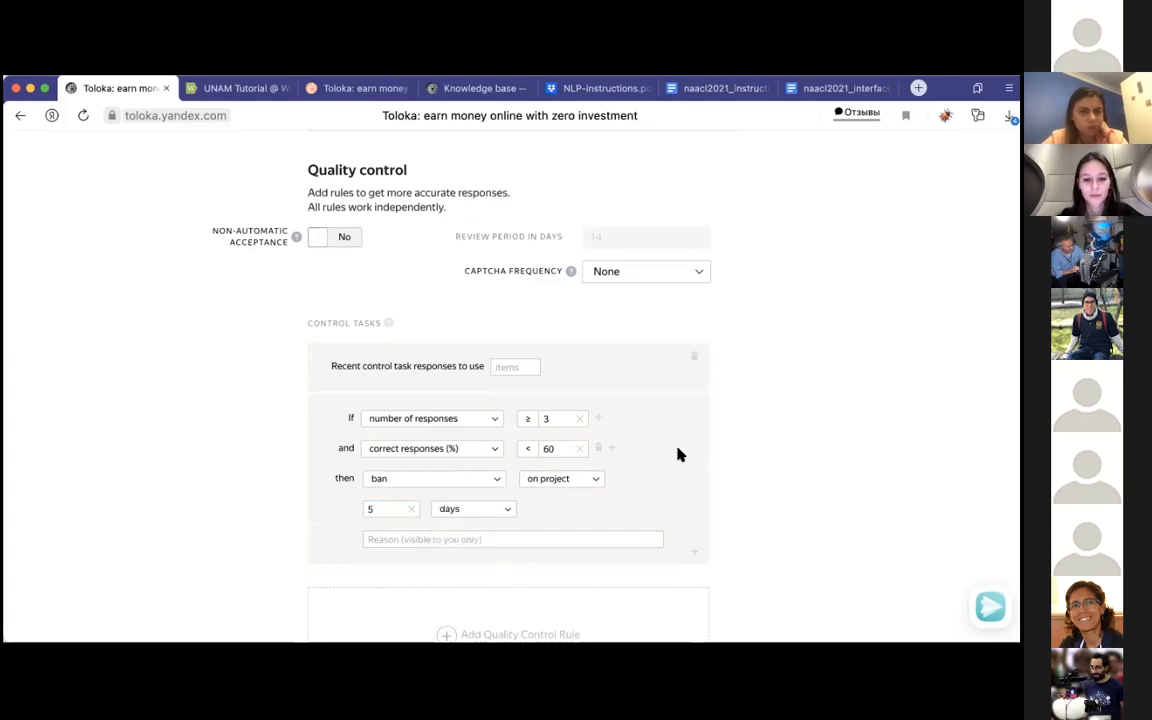
Step: Review the available quality control presets and rules for the pool without adding another rule
scroll(677, 455, down, 2)
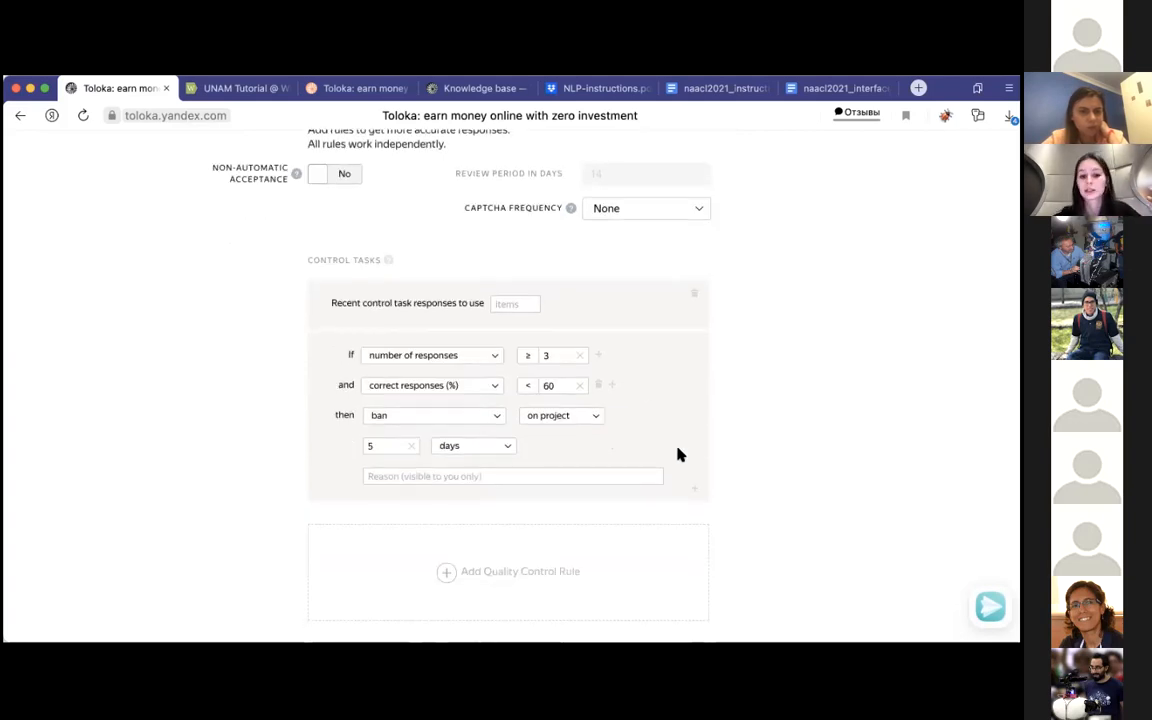
scroll(677, 455, down, 3)
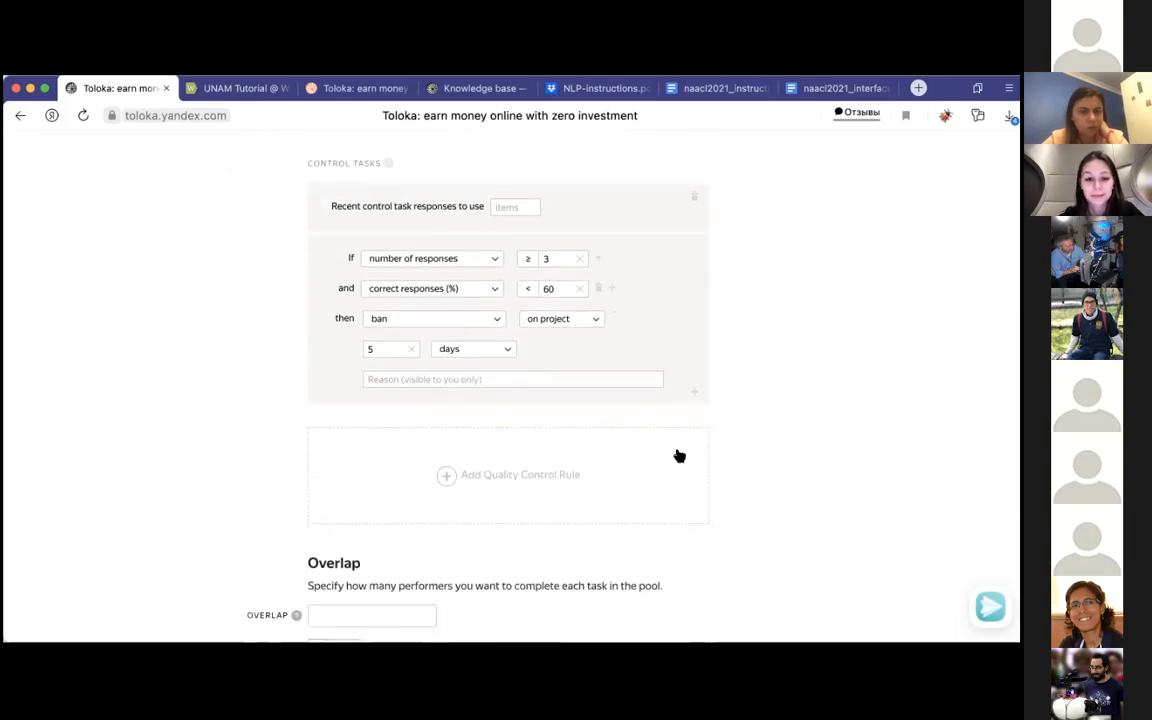
scroll(677, 455, down, 5)
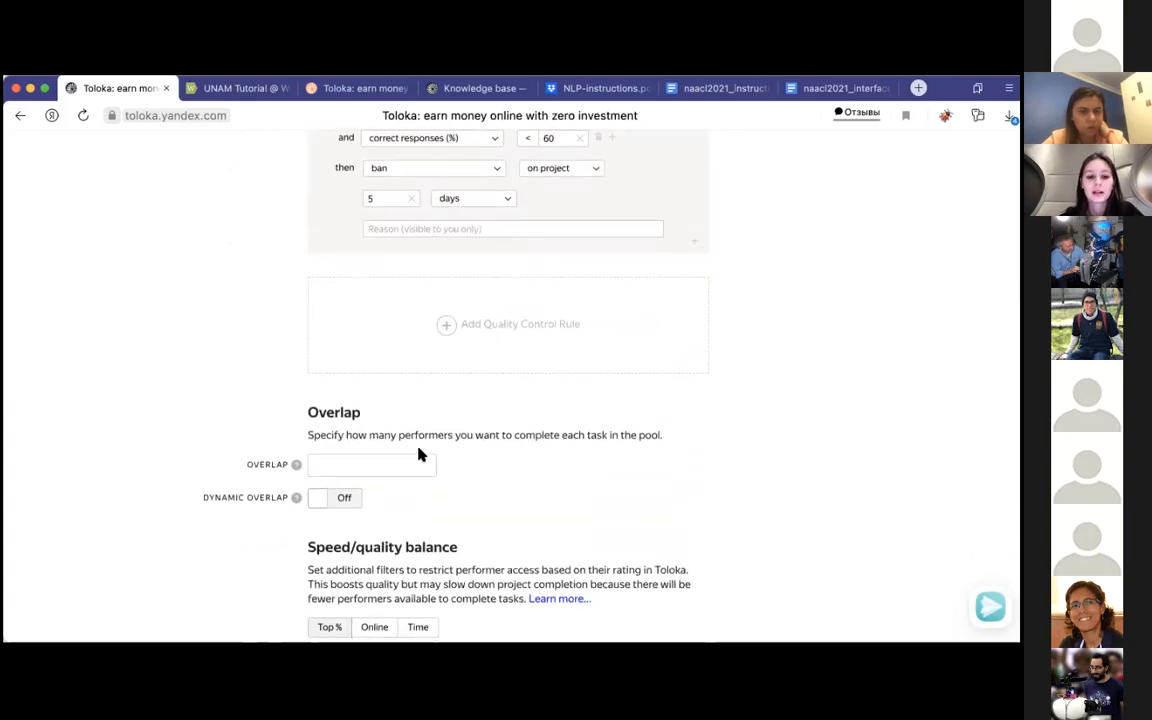
scroll(488, 350, up, 9)
click(447, 590)
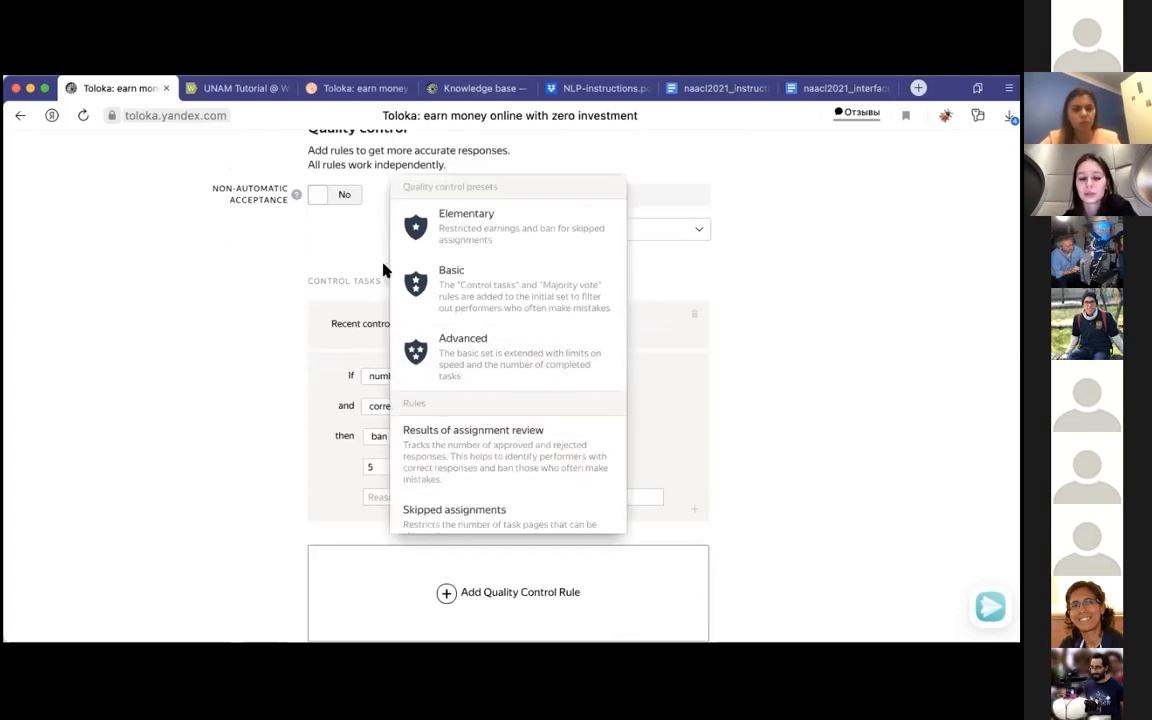
scroll(477, 368, down, 5)
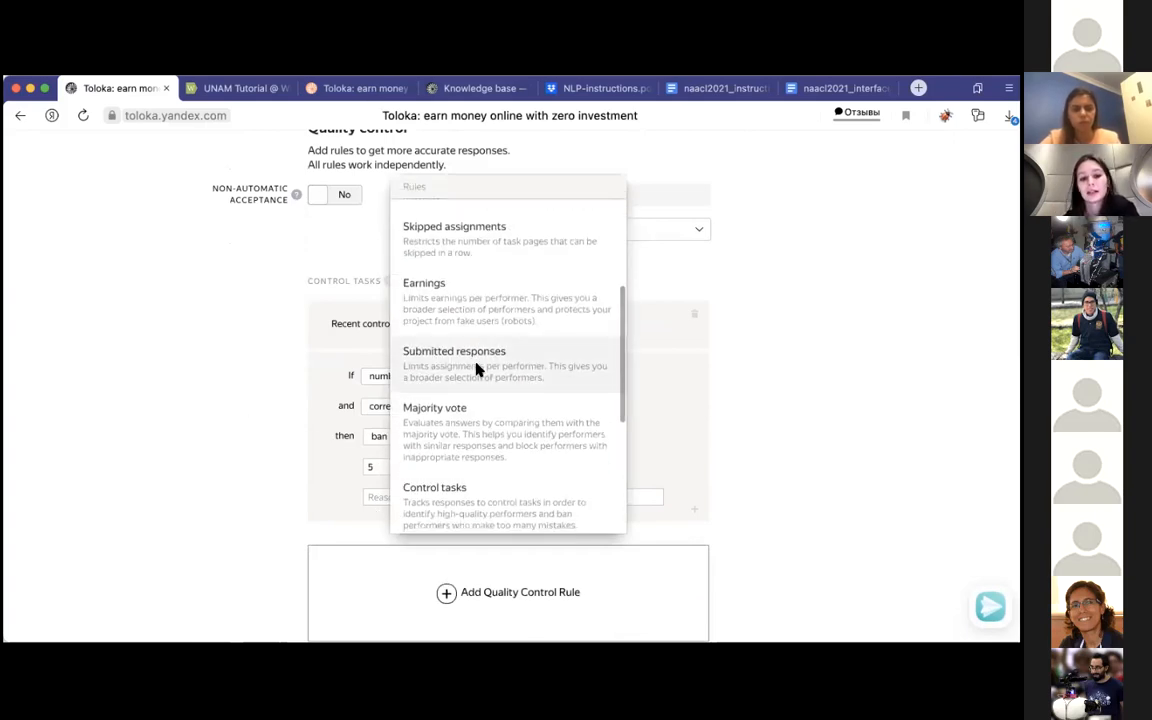
scroll(477, 368, down, 5)
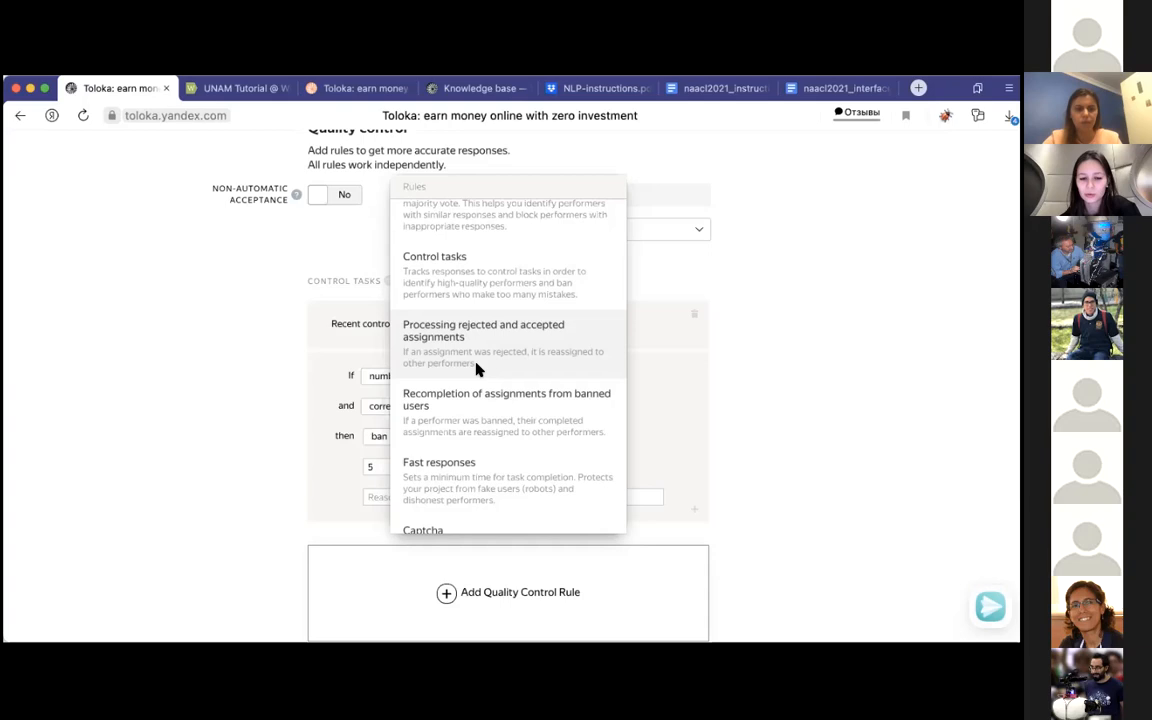
scroll(480, 366, down, 2)
click(775, 243)
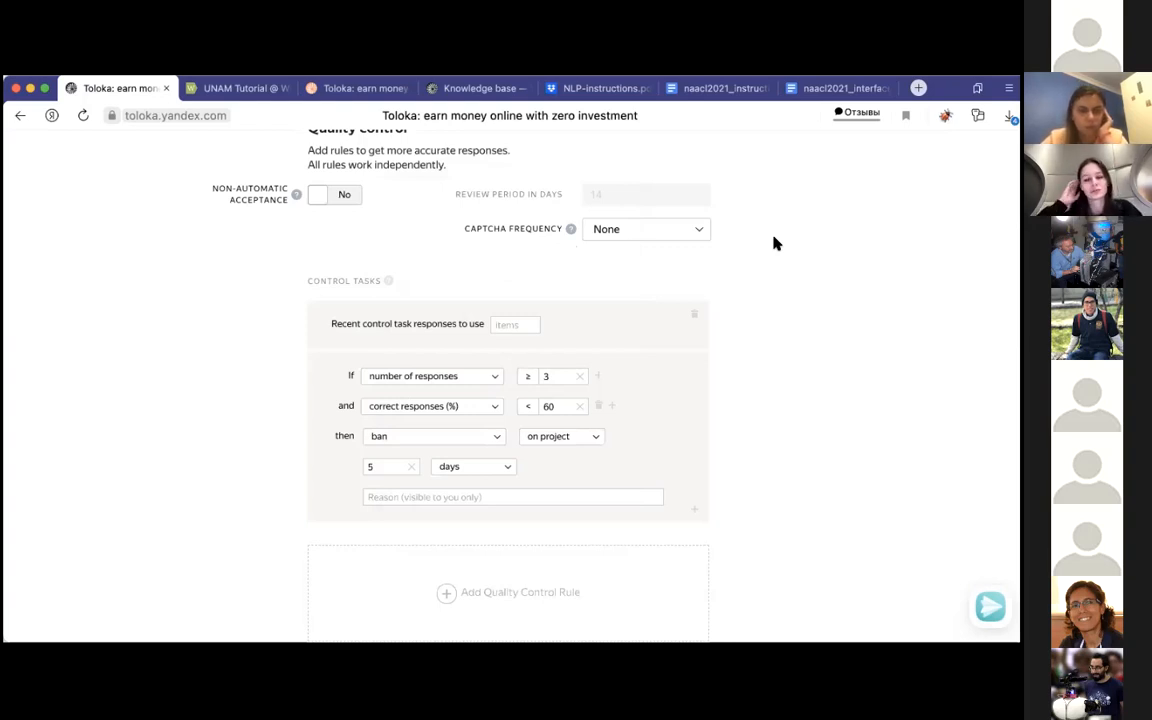
Step: Set the pool's overlap to 3
scroll(715, 298, down, 3)
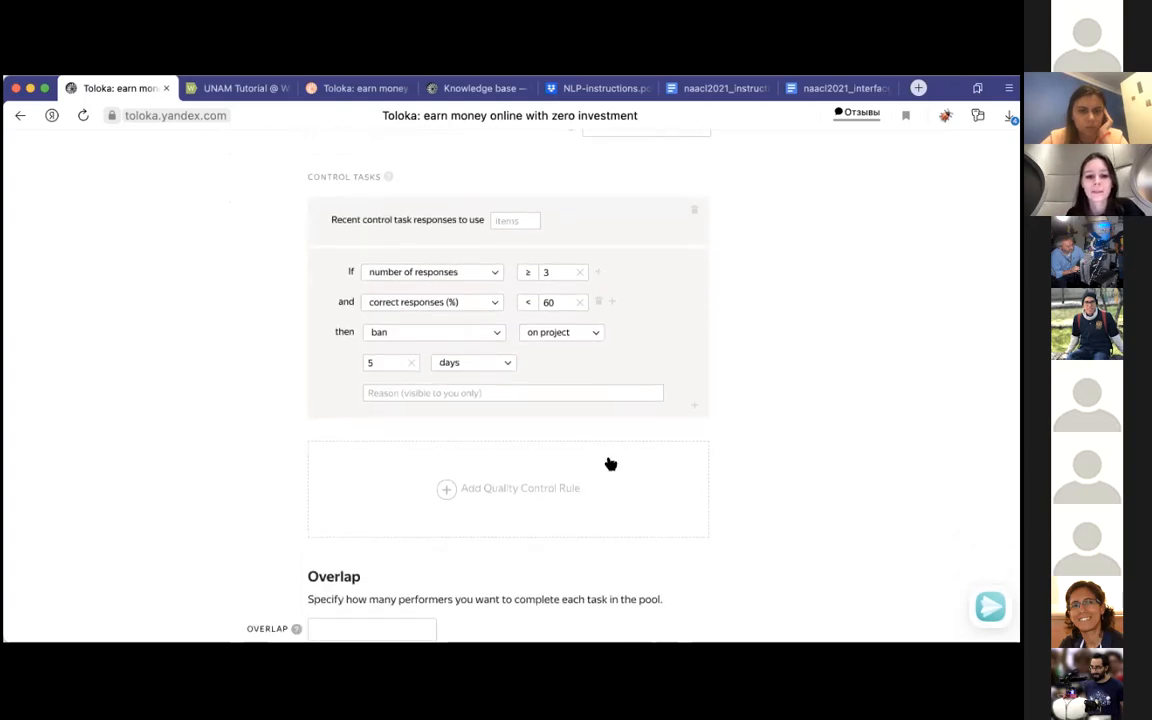
scroll(417, 494, down, 3)
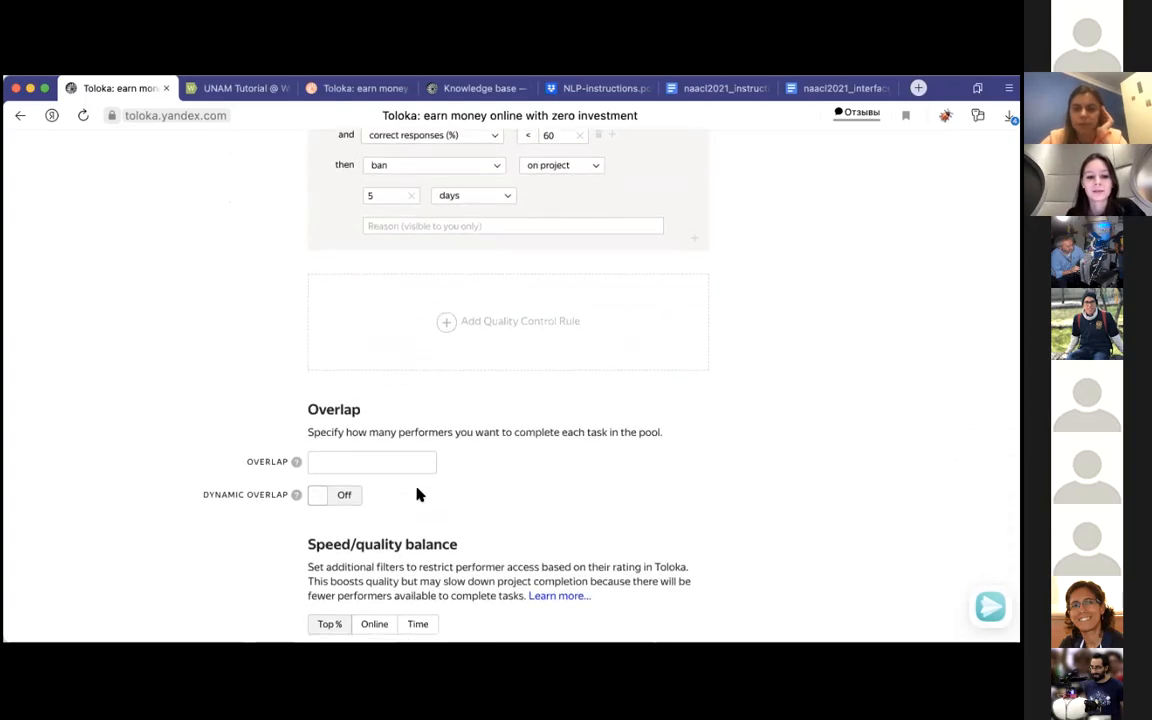
scroll(417, 494, down, 1)
click(383, 336)
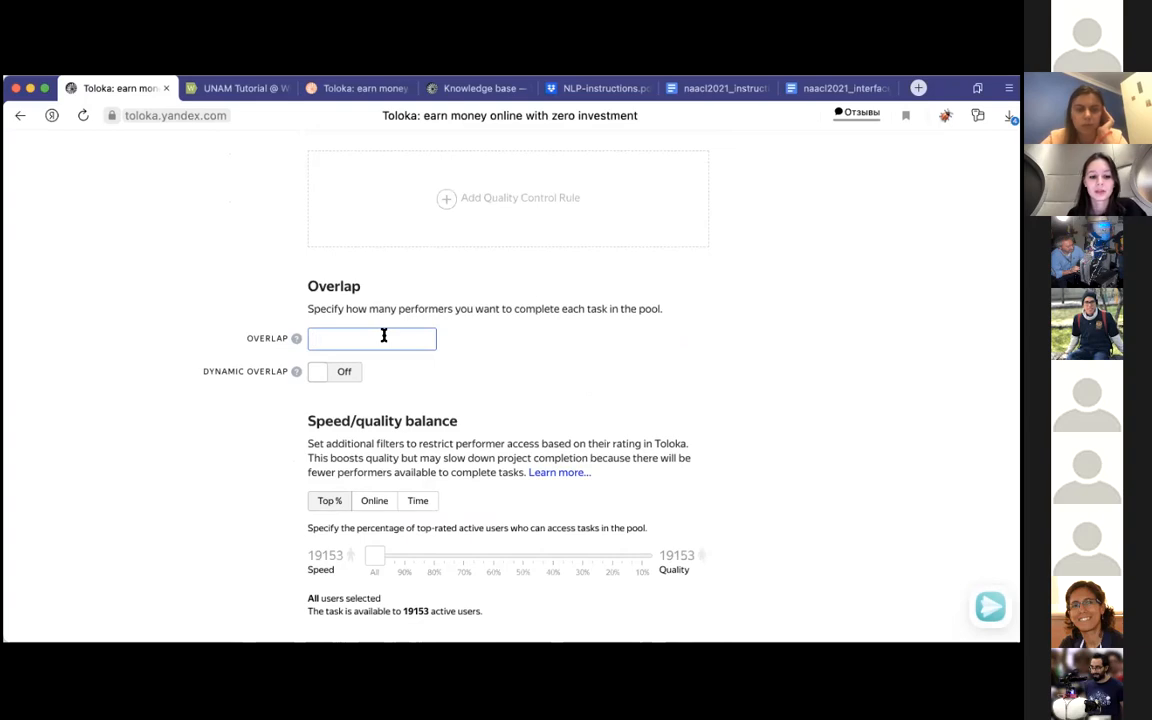
text(3)
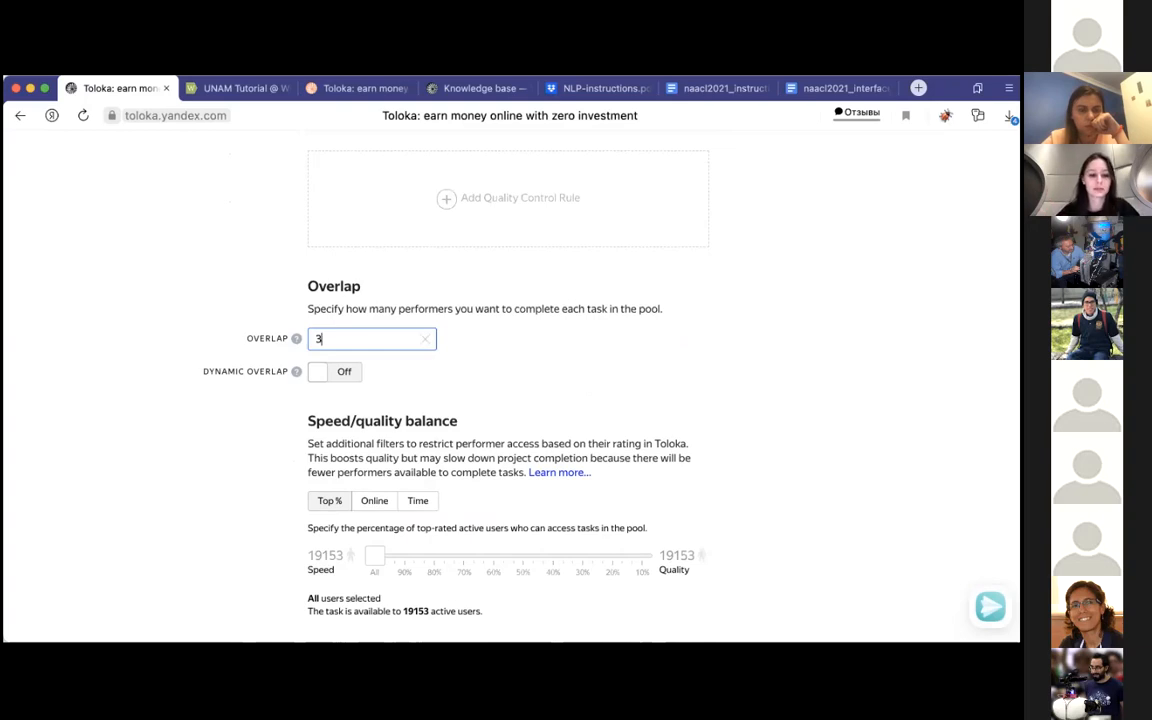
Step: Set the speed/quality balance to admit the 70% top-rated performers
scroll(235, 395, down, 2)
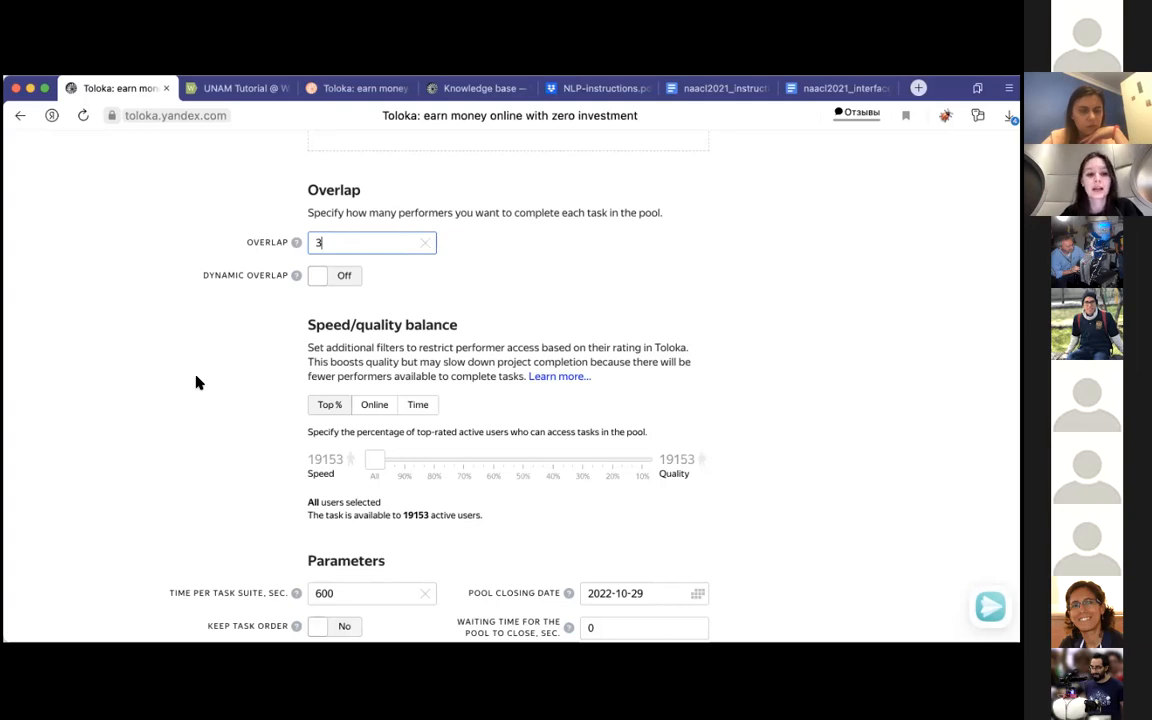
scroll(197, 382, down, 1)
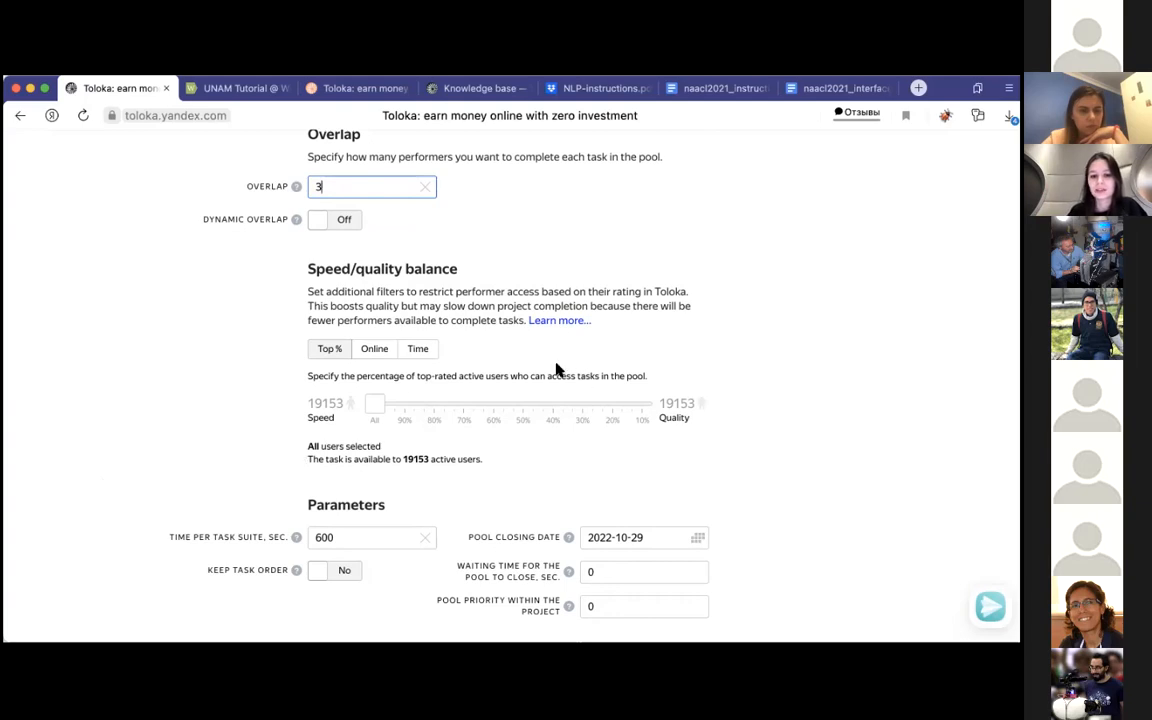
drag(377, 409, 555, 405)
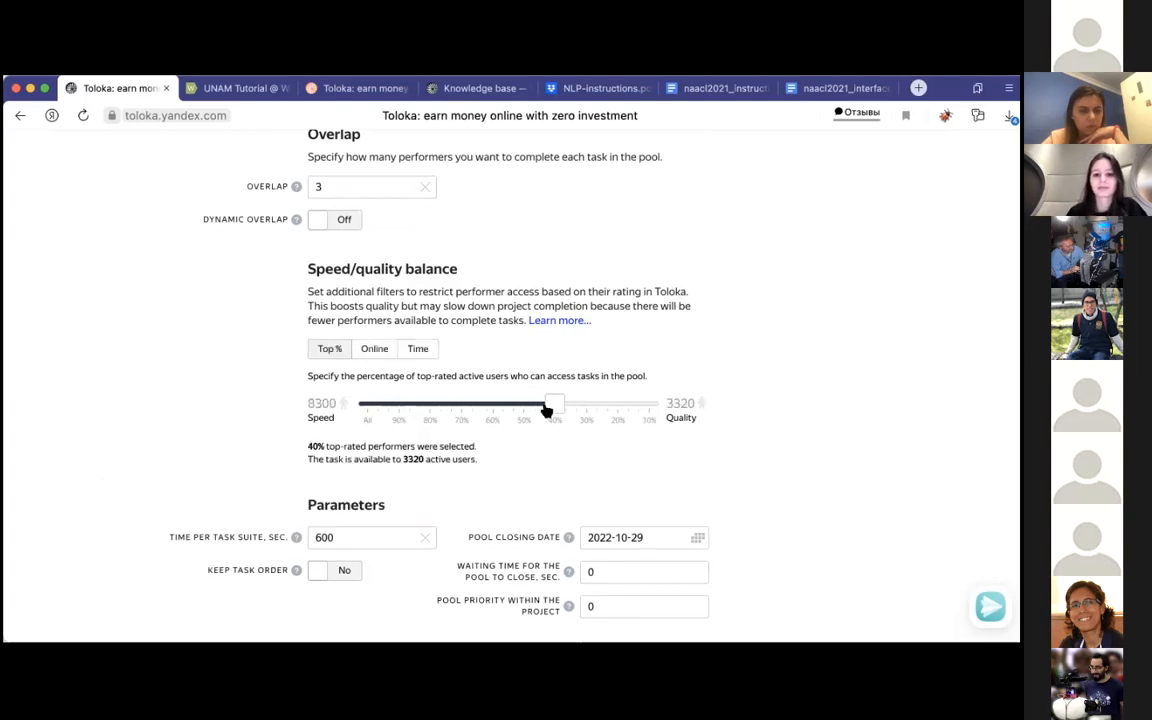
drag(548, 410, 457, 410)
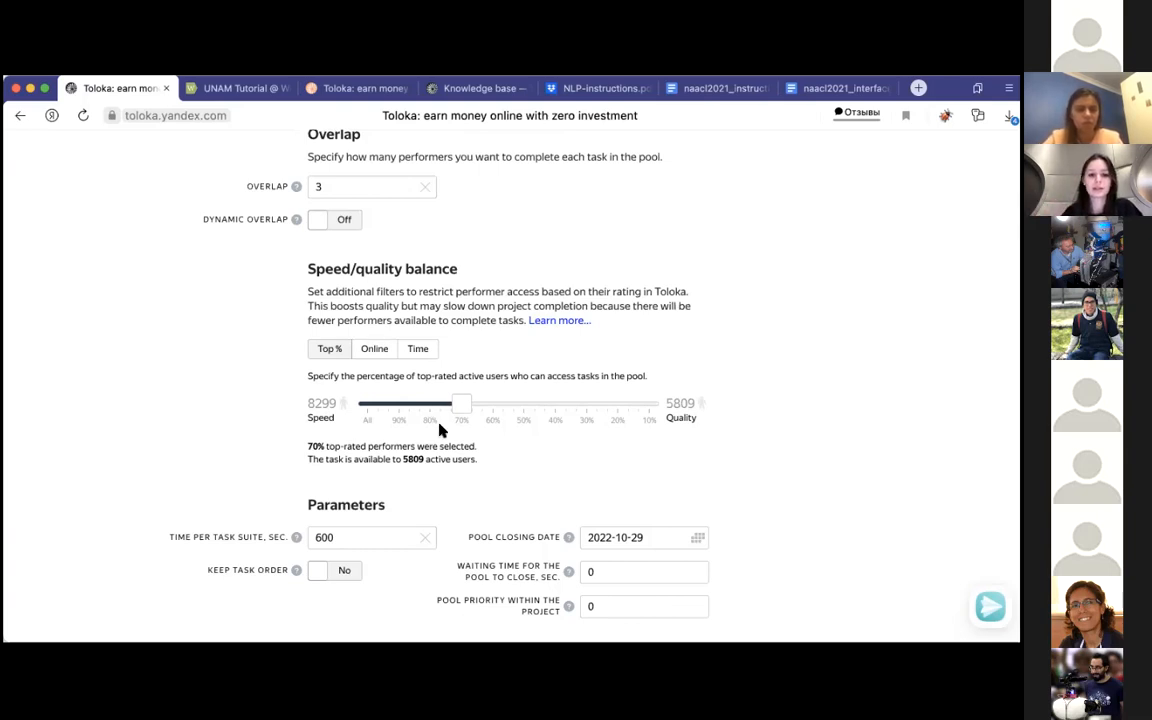
Step: Set the time per task suite to 900 seconds, following step 12 of NLP-instructions.pdf
scroll(440, 430, down, 1)
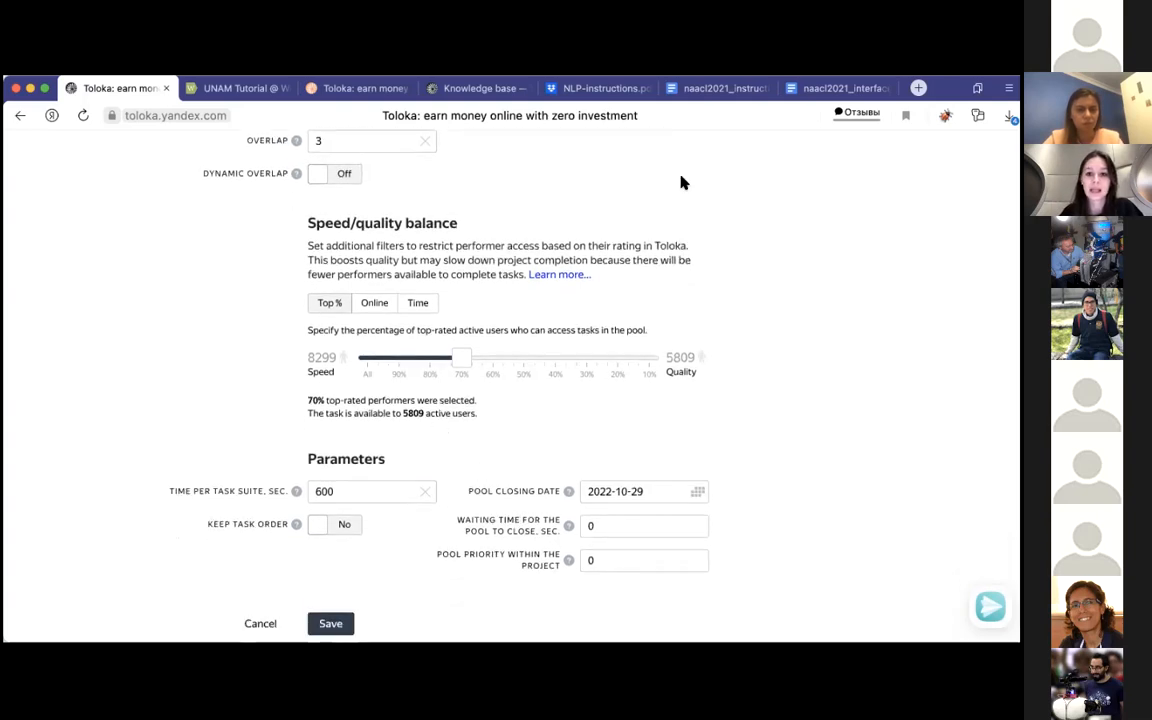
click(598, 88)
scroll(463, 450, down, 10)
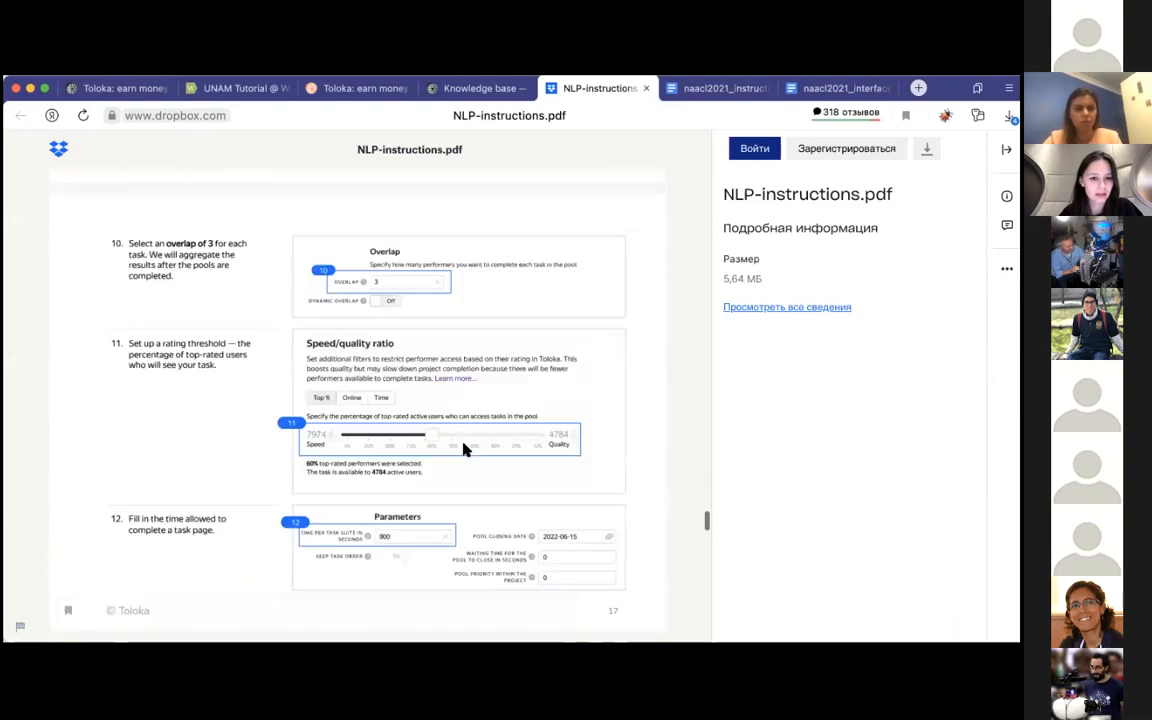
click(124, 88)
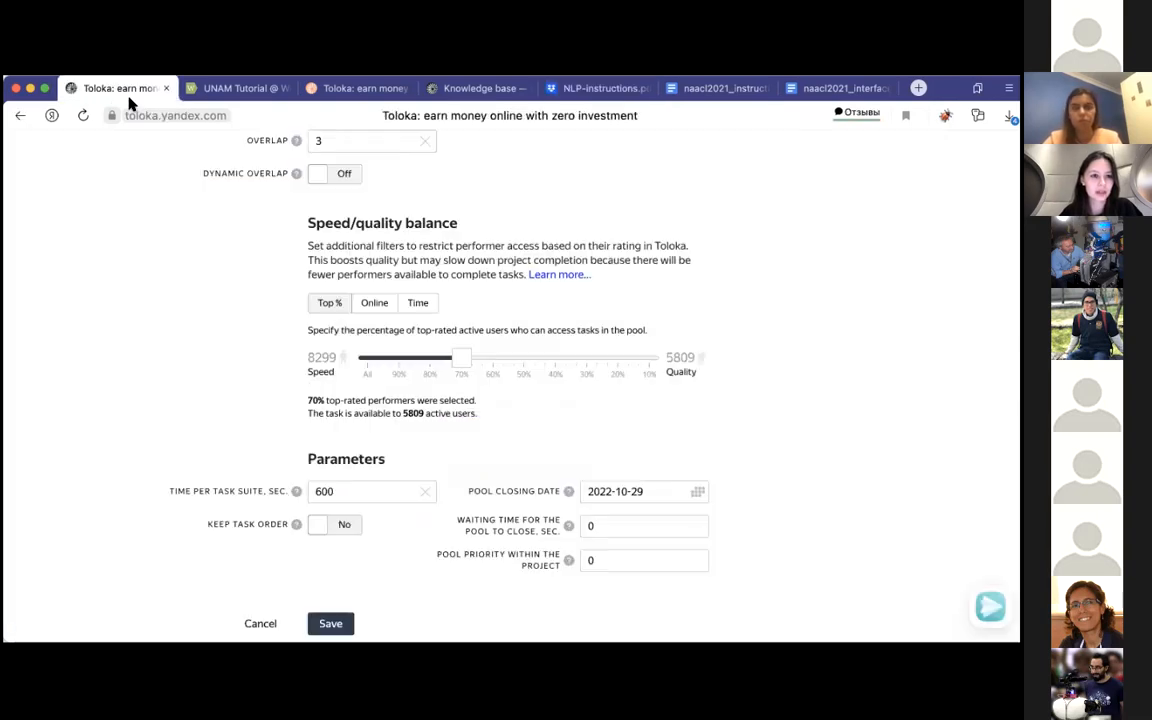
click(321, 491)
key(BackSpace)
text(9)
Step: Save the pool parameters and review the pool's statistics and settings
scroll(405, 497, down, 1)
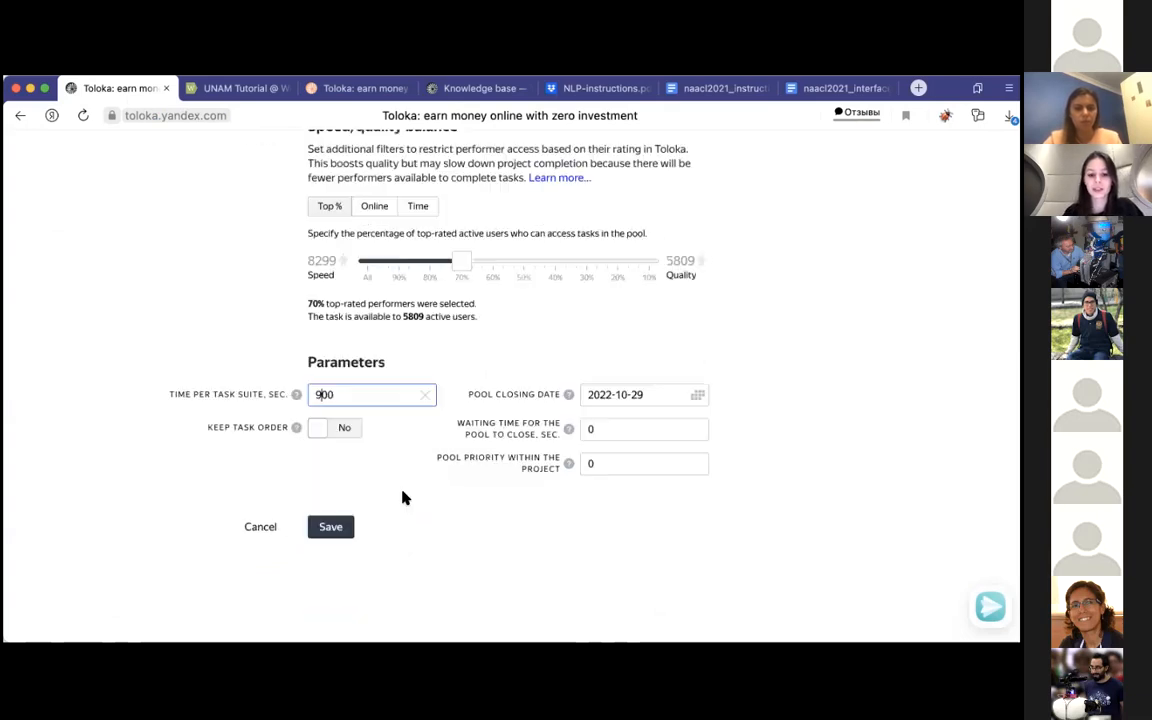
scroll(405, 497, down, 1)
click(336, 487)
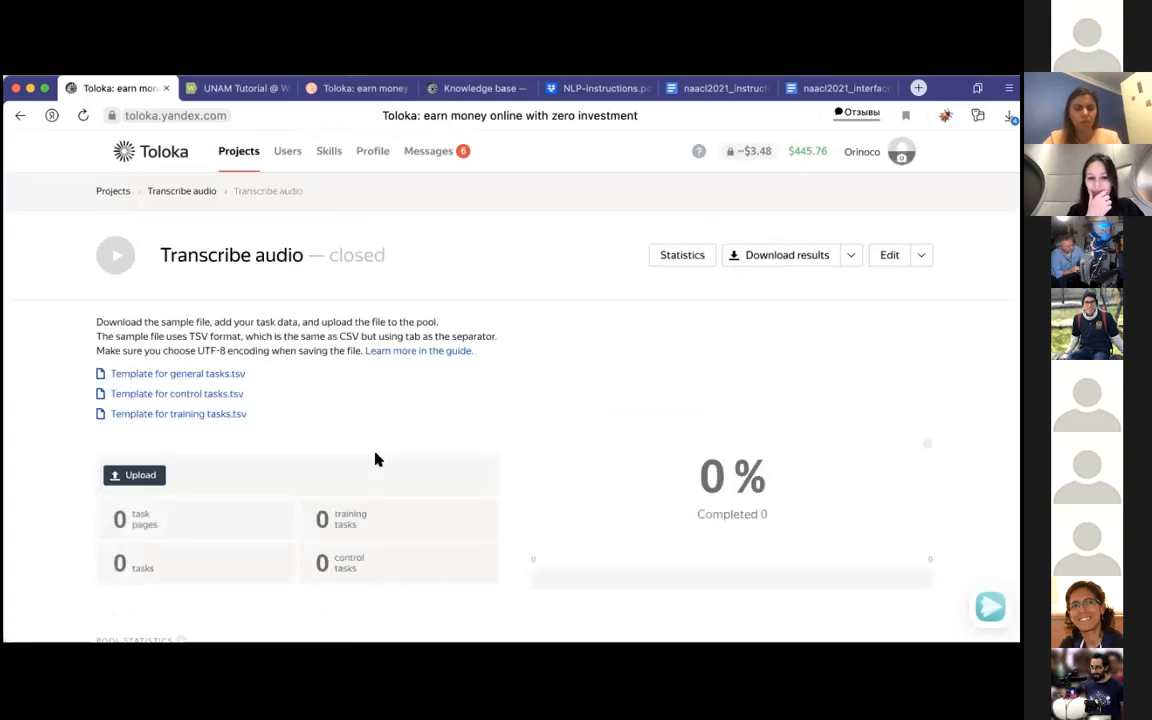
scroll(625, 348, down, 5)
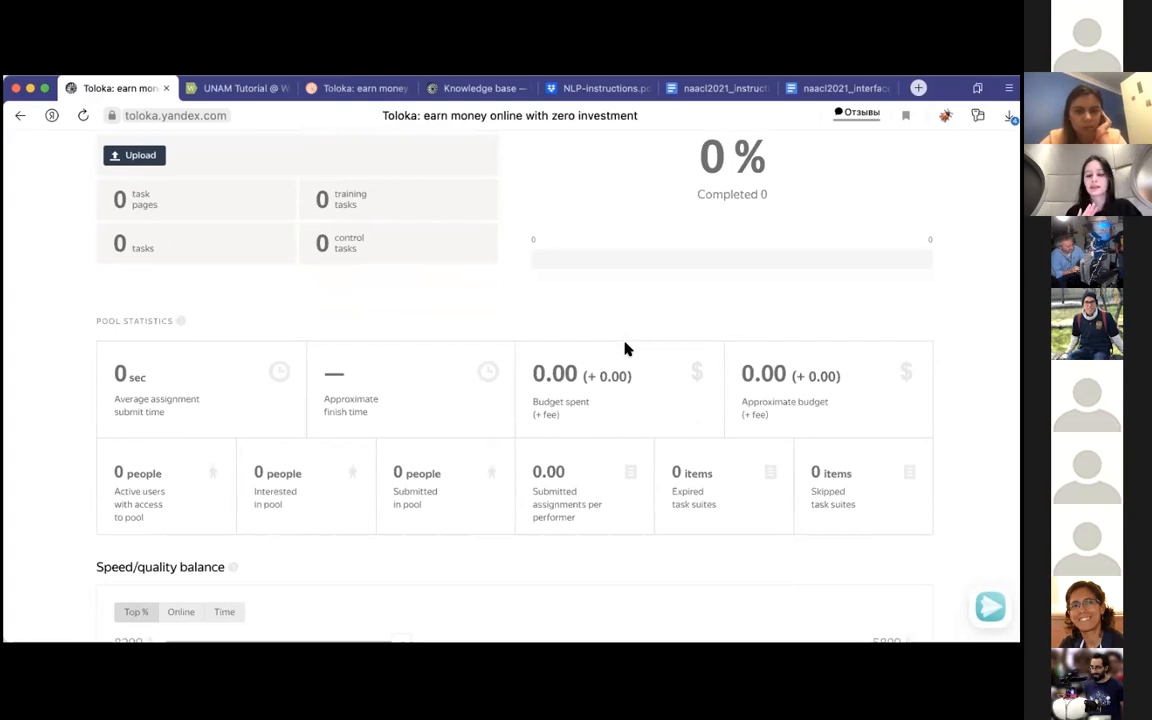
scroll(627, 348, down, 5)
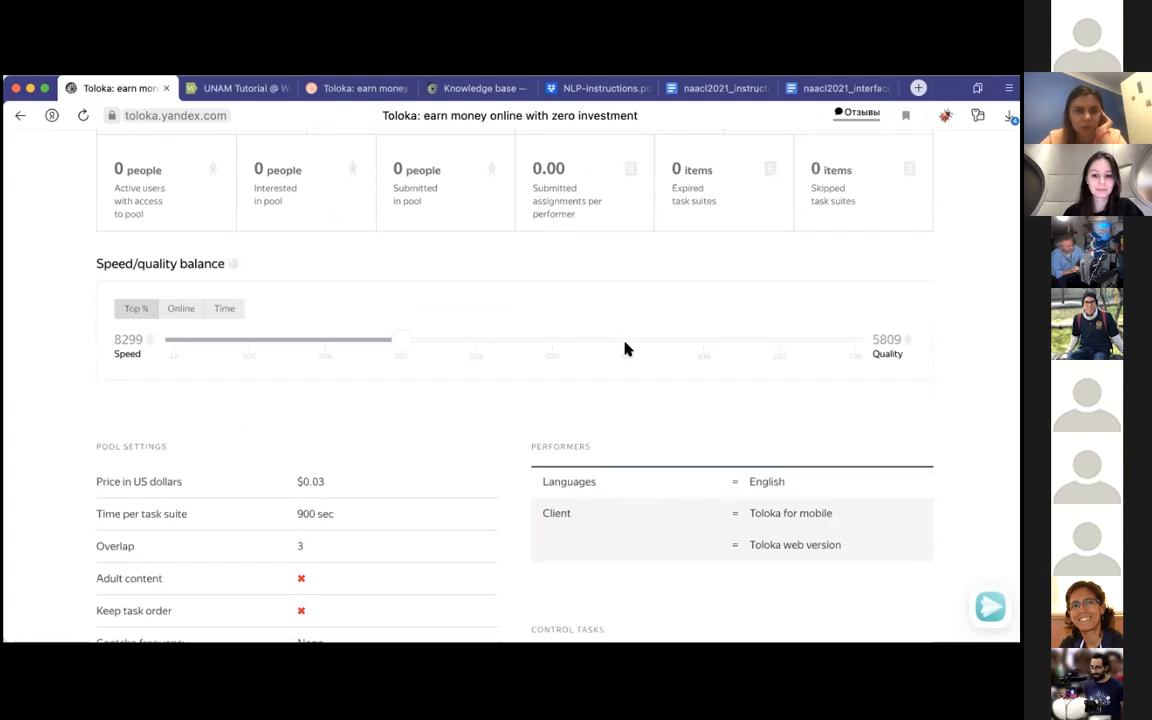
scroll(627, 348, down, 8)
scroll(627, 348, up, 12)
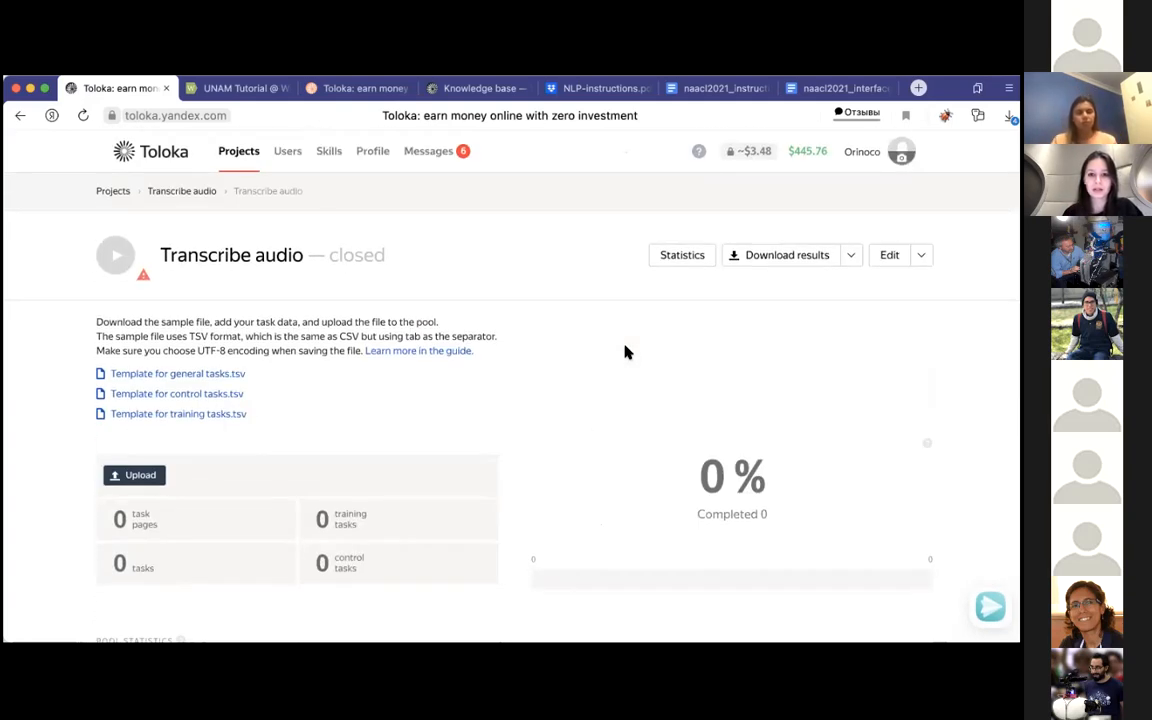
Step: Download the dataset linked under "Prepare and upload a file with tasks" in NLP-instructions.pdf
click(592, 90)
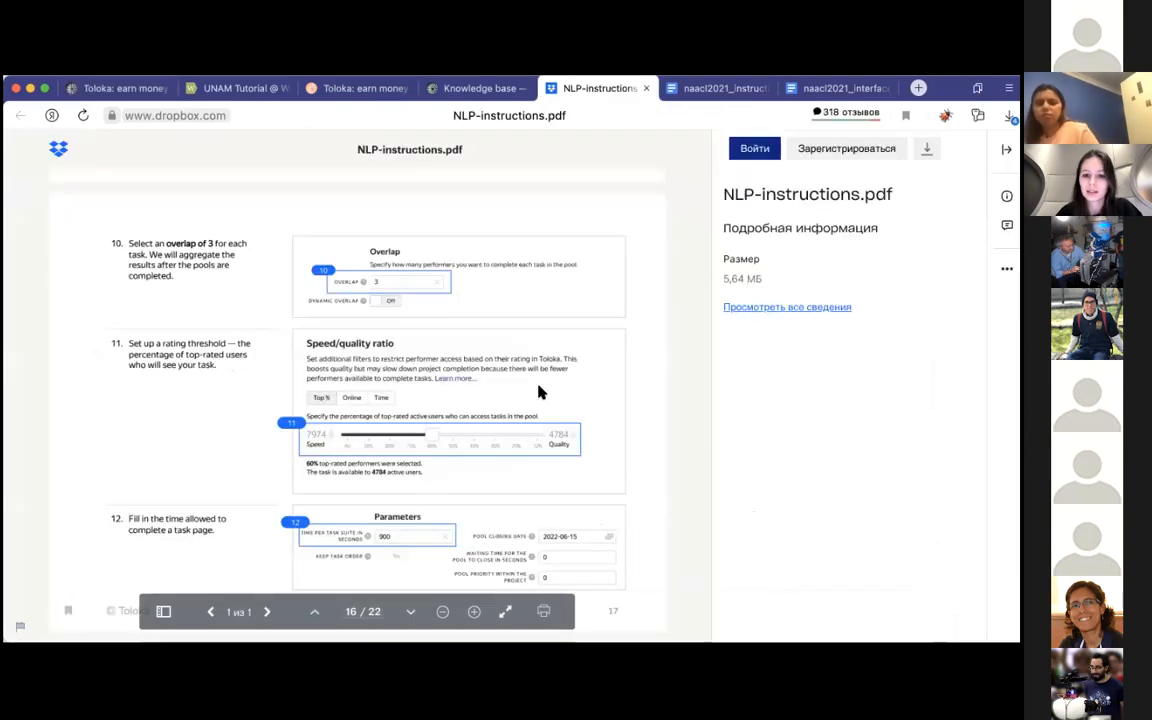
scroll(538, 392, down, 6)
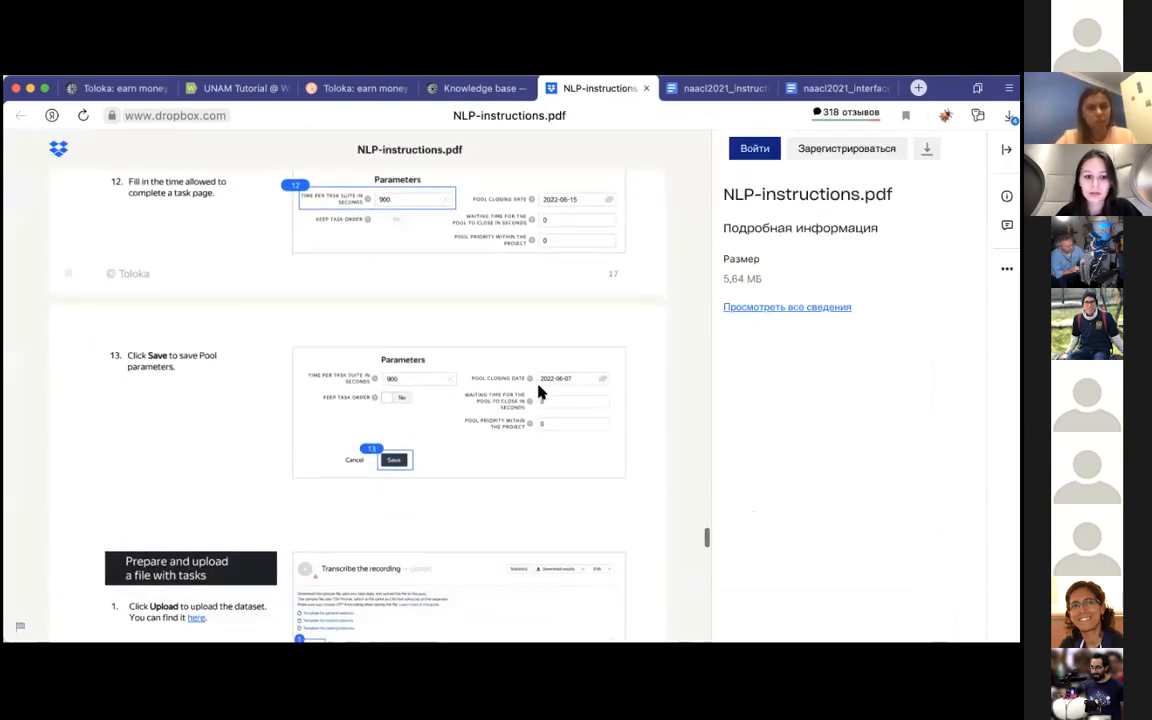
scroll(538, 392, down, 7)
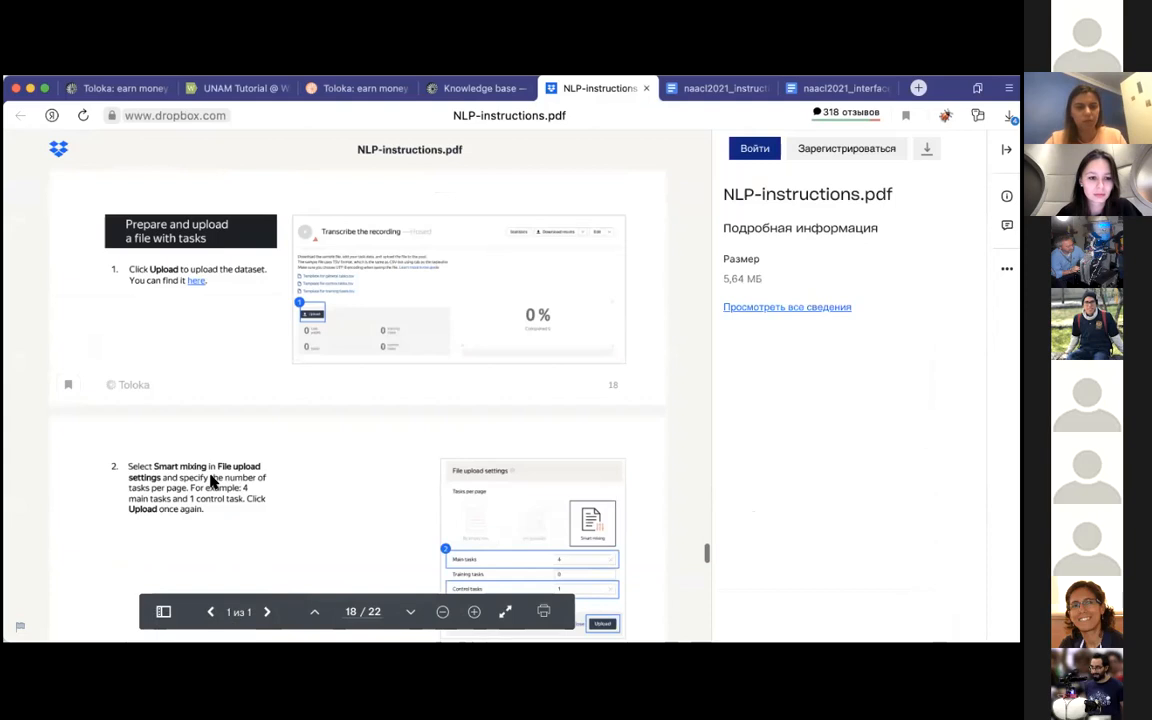
scroll(211, 480, down, 5)
scroll(211, 475, up, 6)
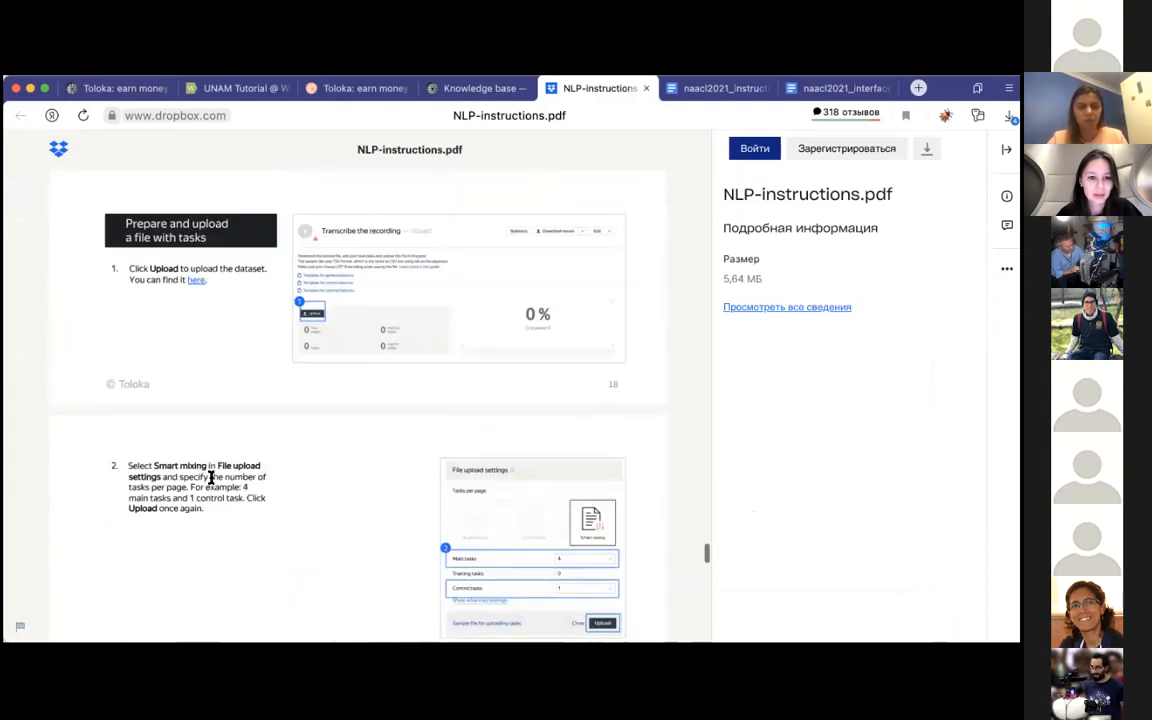
click(199, 285)
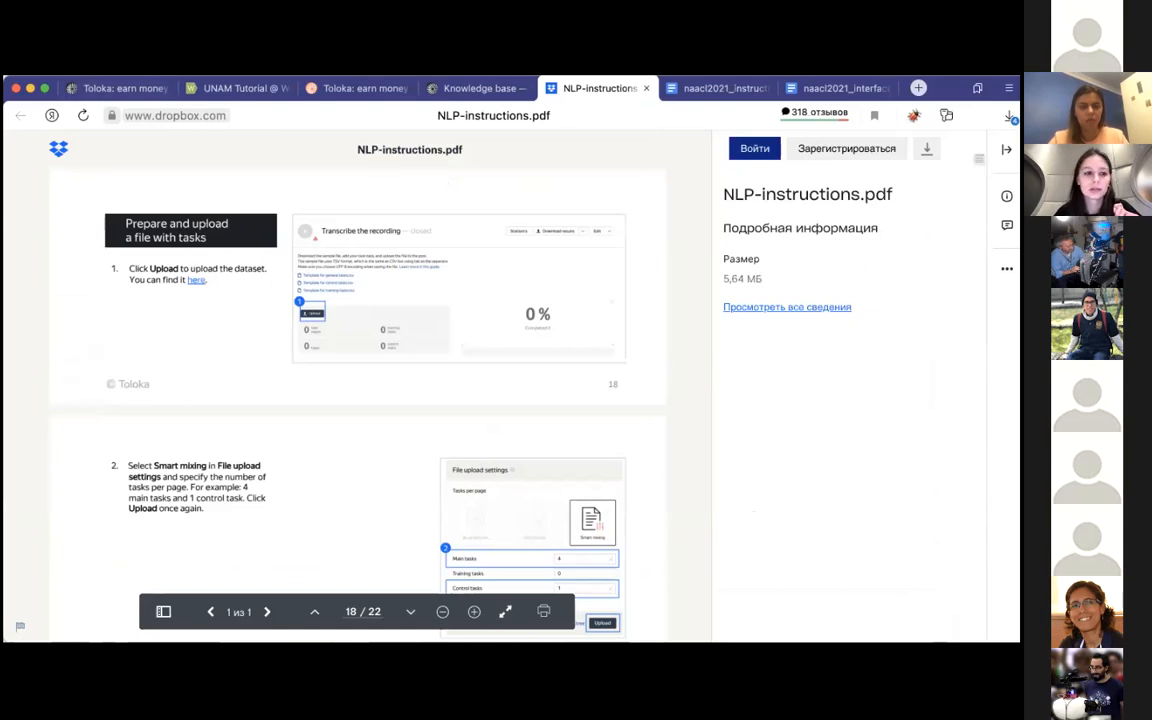
Step: Begin uploading tasks to the Transcribe audio pool, choosing smart mixing with 4 main tasks per page as in NLP-instructions.pdf
click(98, 97)
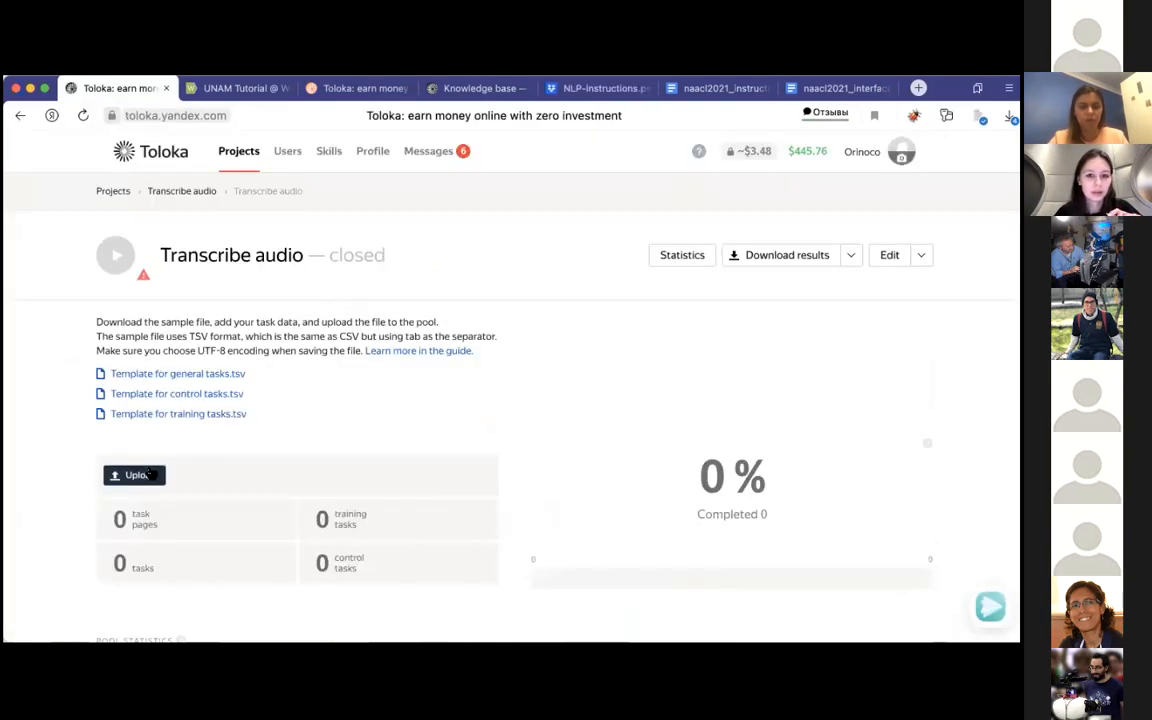
click(598, 88)
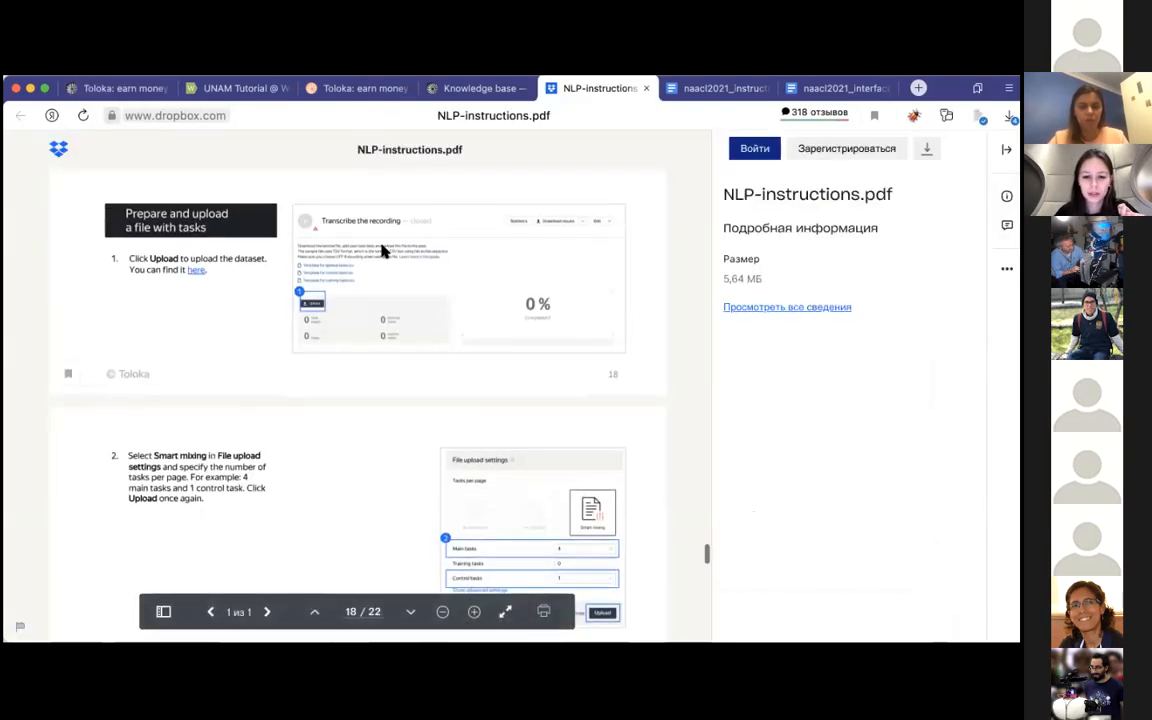
click(124, 89)
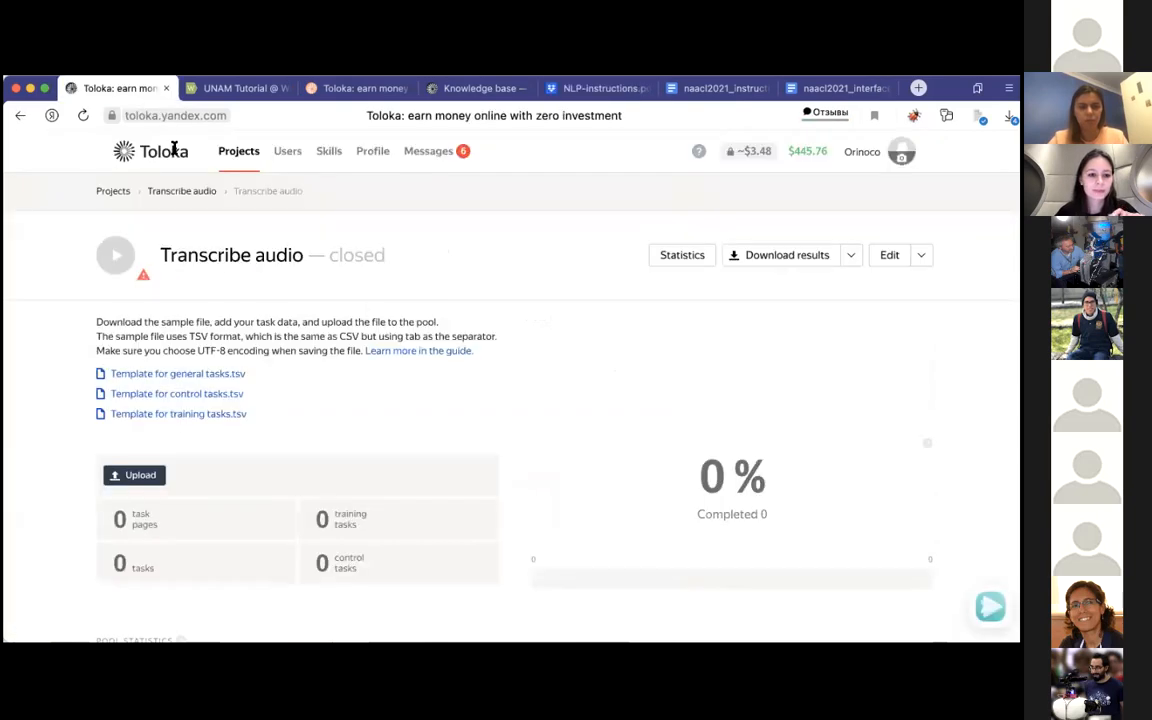
click(140, 475)
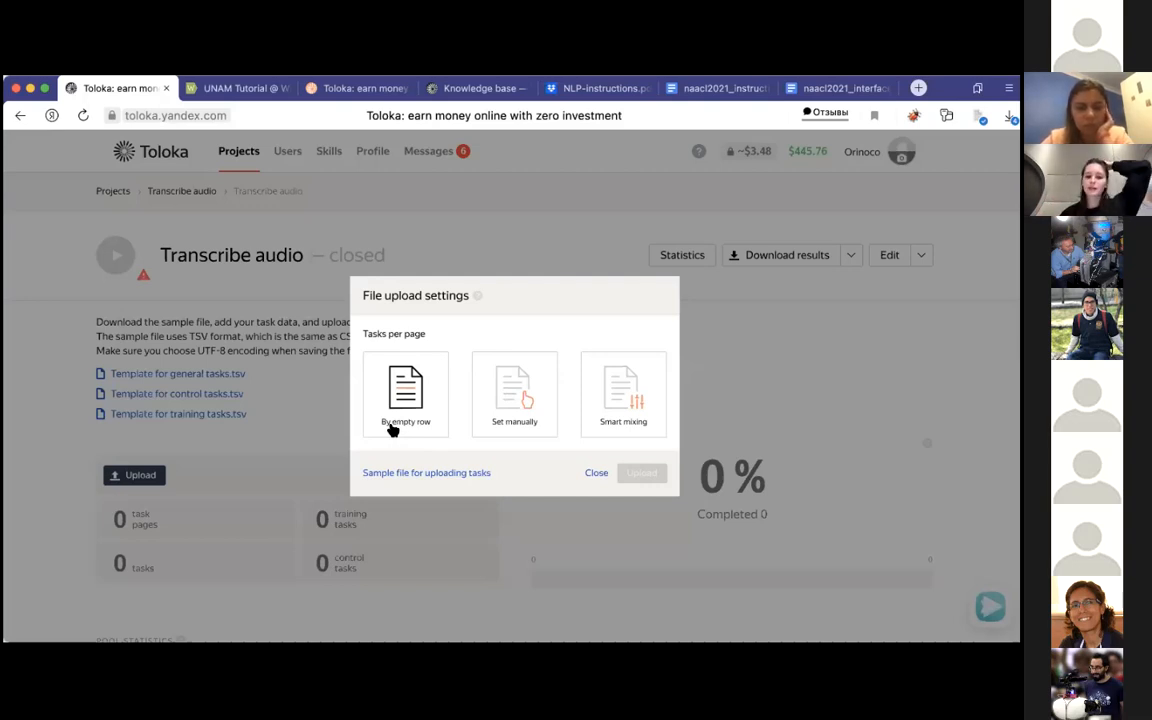
click(610, 401)
click(601, 403)
key(BackSpace)
text(4)
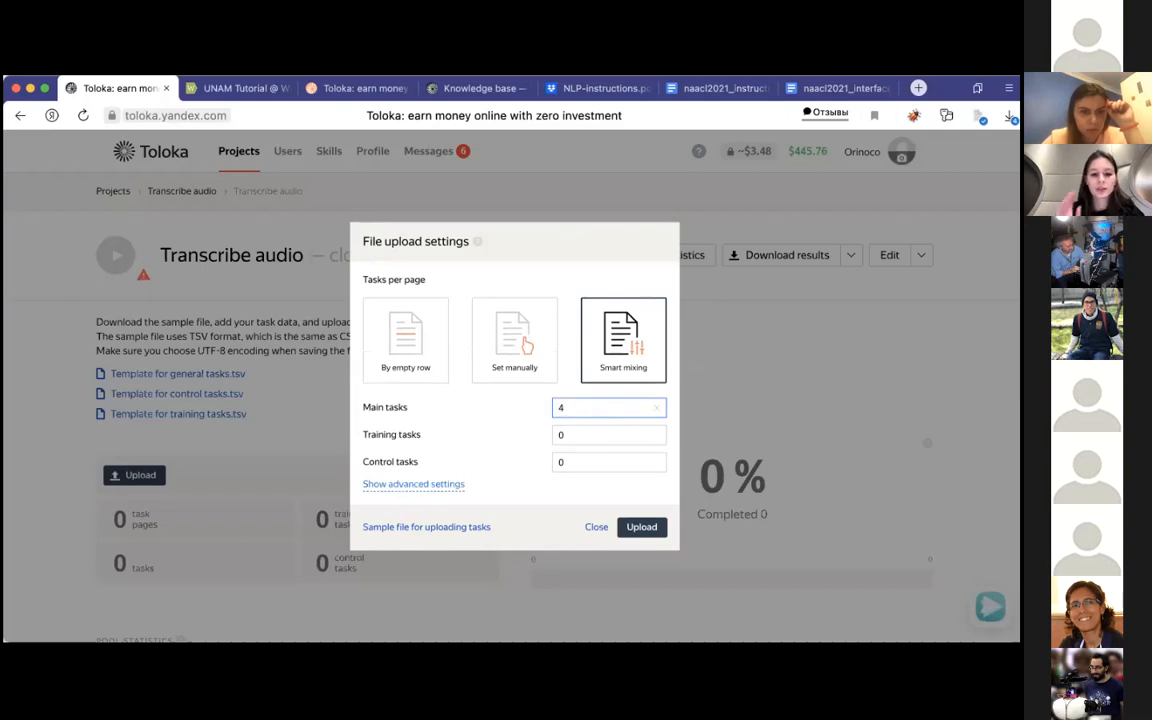
Step: Set 1 control task per page, upload data_main (1).tsv and add its tasks to the pool
click(604, 455)
key(BackSpace)
text(1)
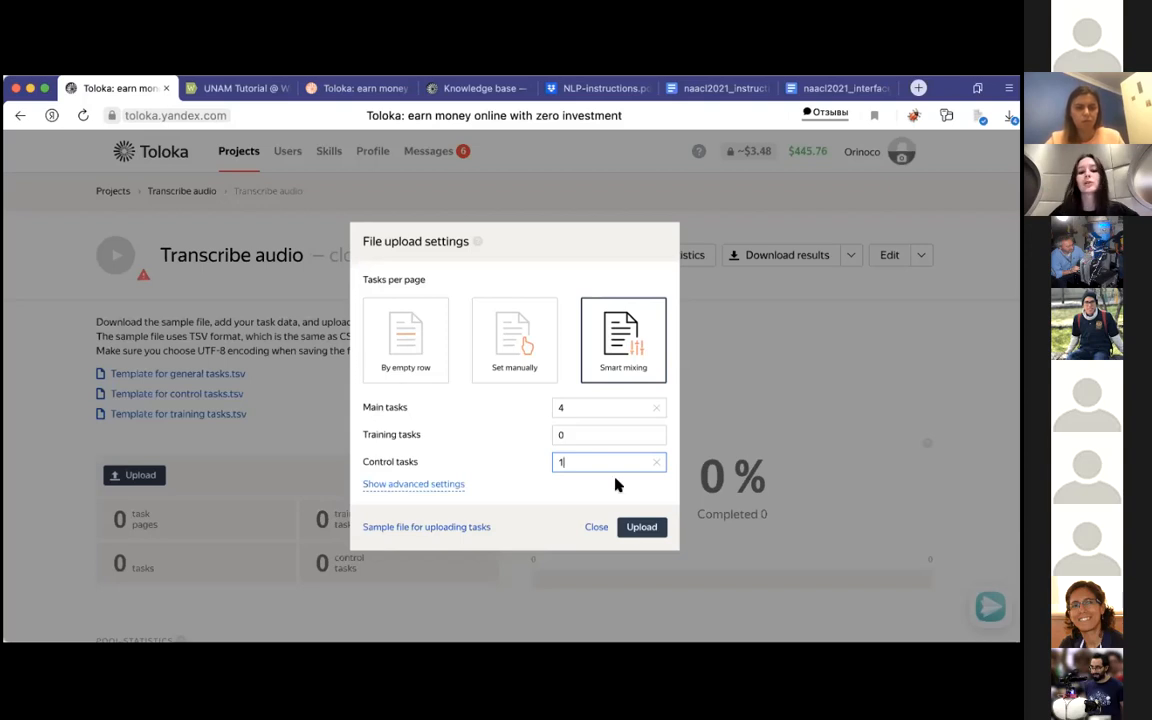
click(643, 527)
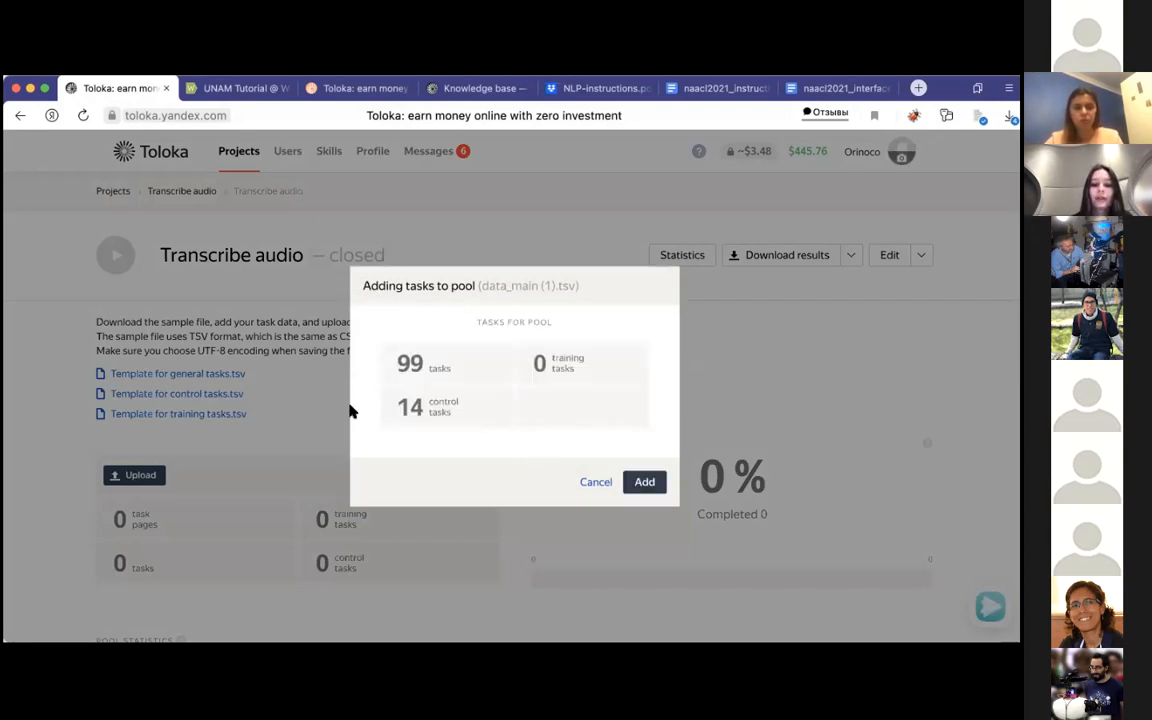
click(645, 485)
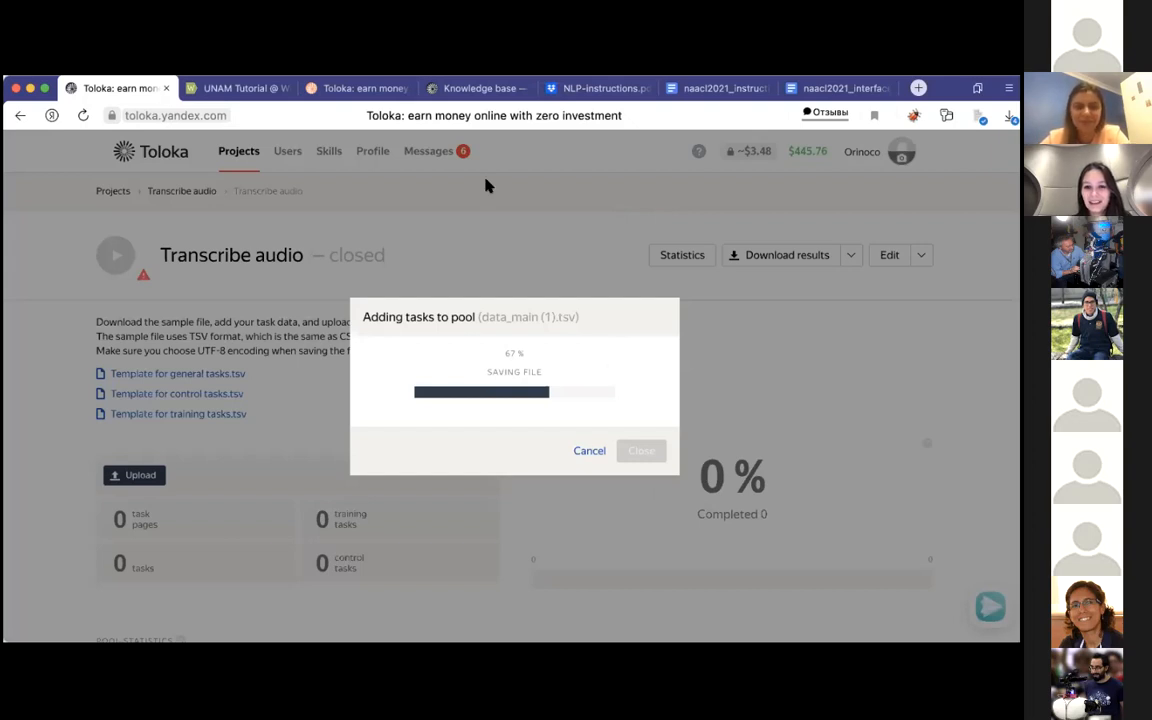
Step: Review the Transcribe audio pool's task totals, statistics, approximate budget and settings after the upload
scroll(488, 406, down, 2)
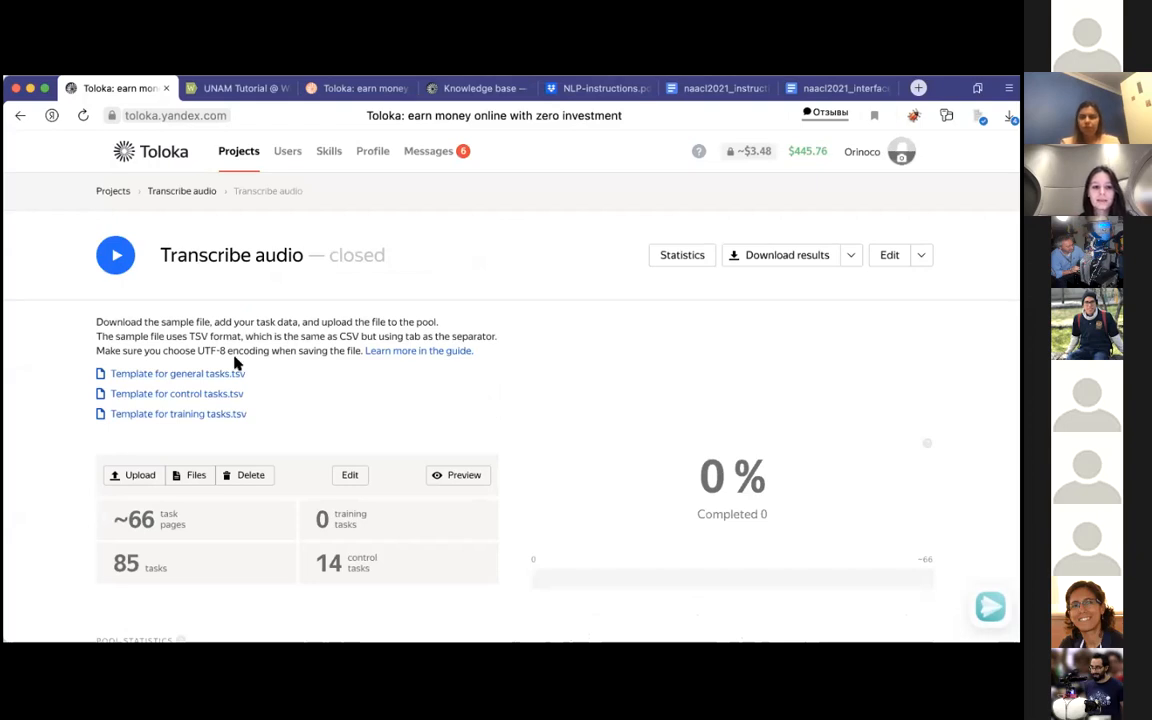
scroll(237, 363, down, 5)
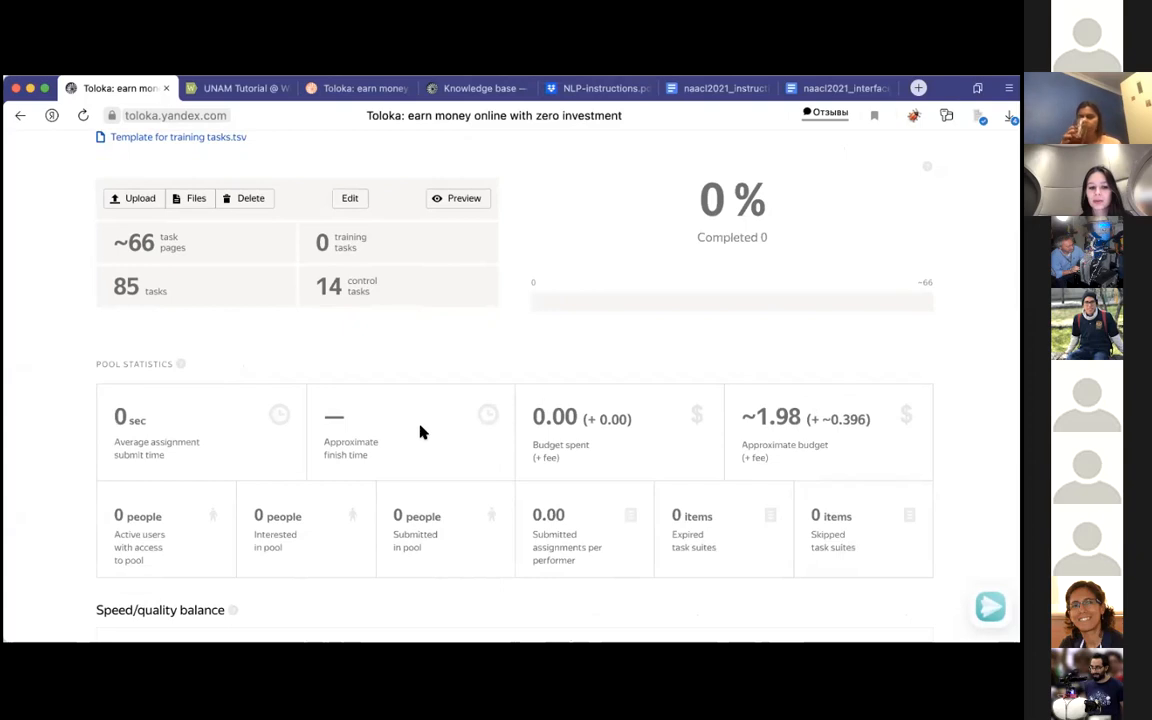
scroll(420, 432, up, 1)
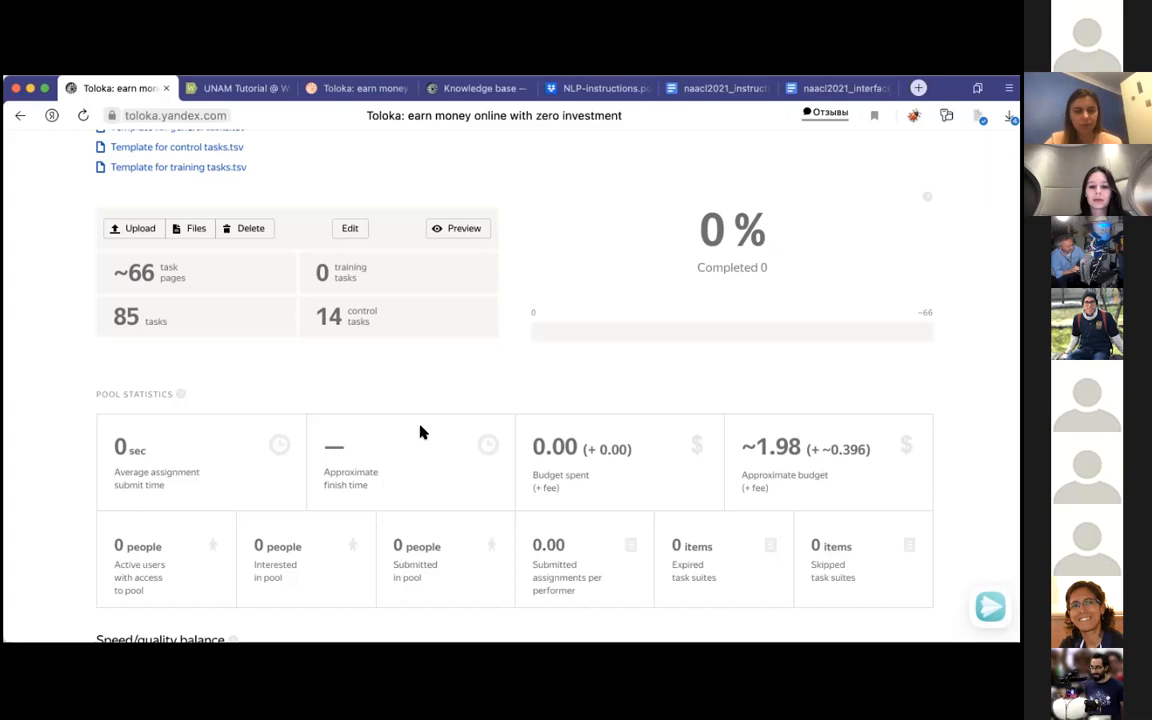
scroll(420, 432, down, 5)
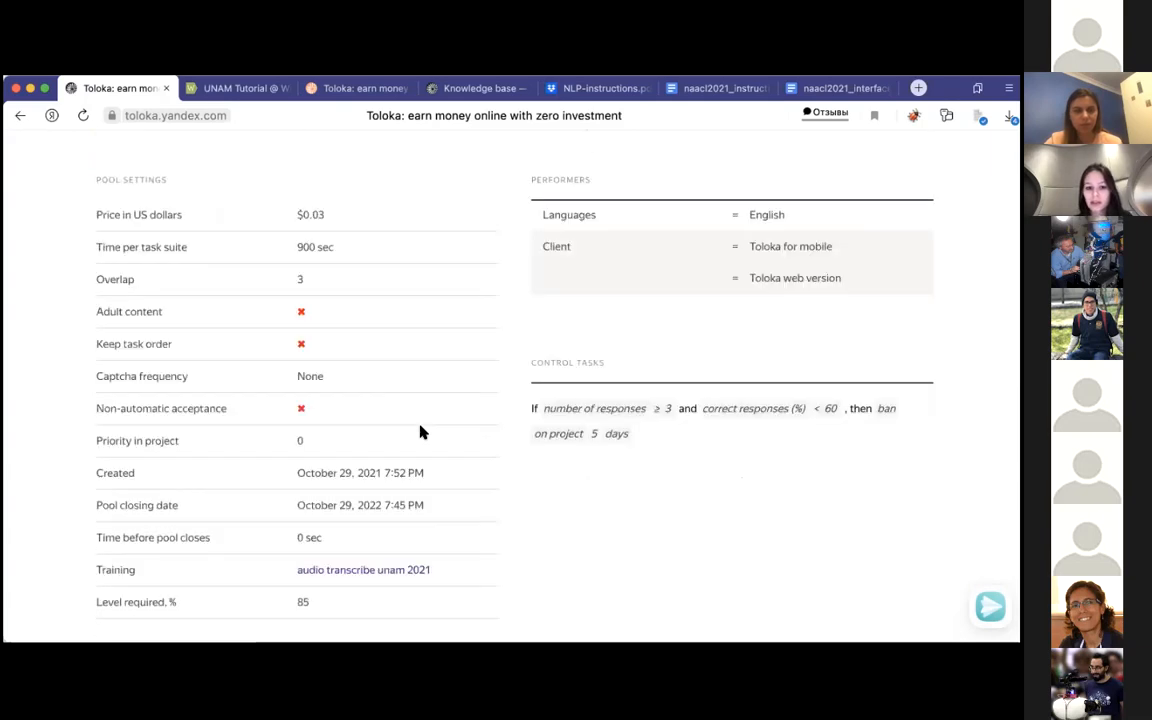
scroll(420, 432, up, 8)
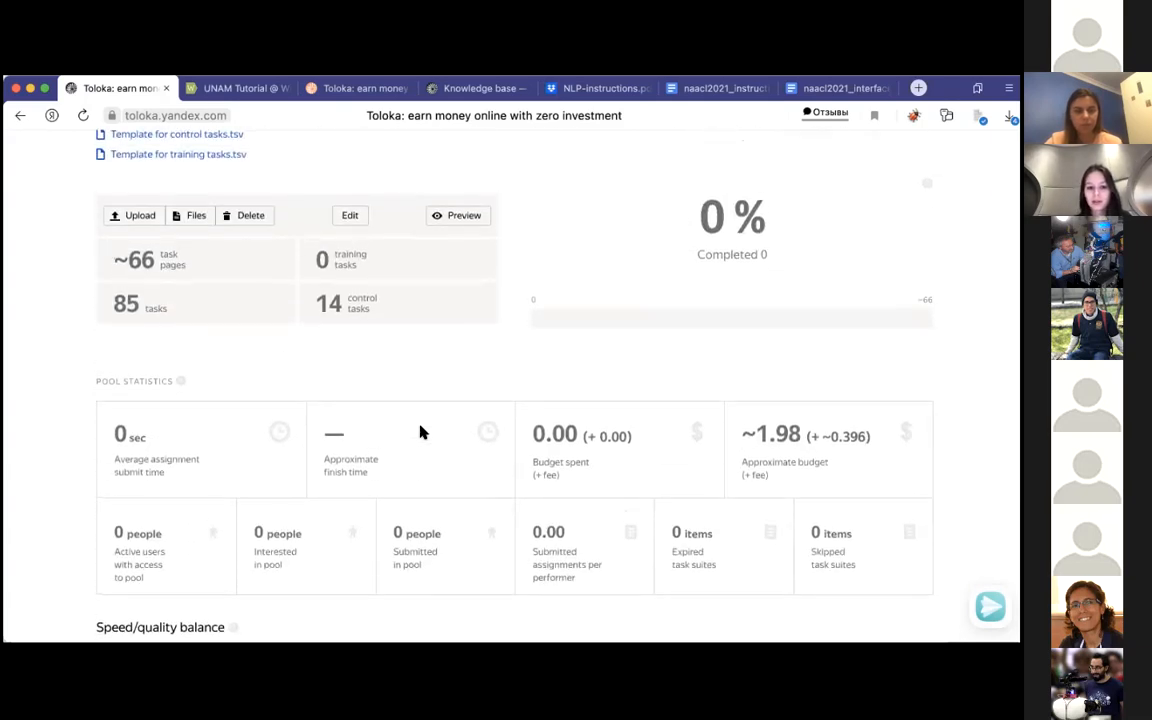
scroll(420, 432, up, 2)
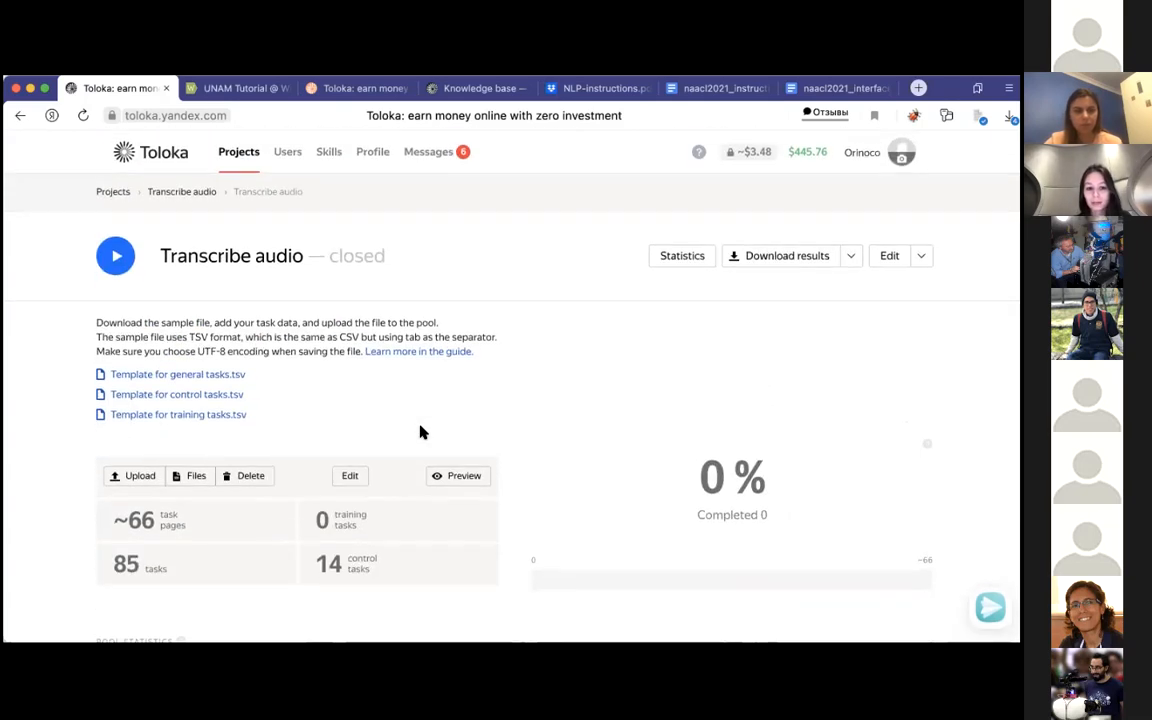
Step: Preview the pool's tasks as performers see them and play the second audio recording on the page
click(476, 480)
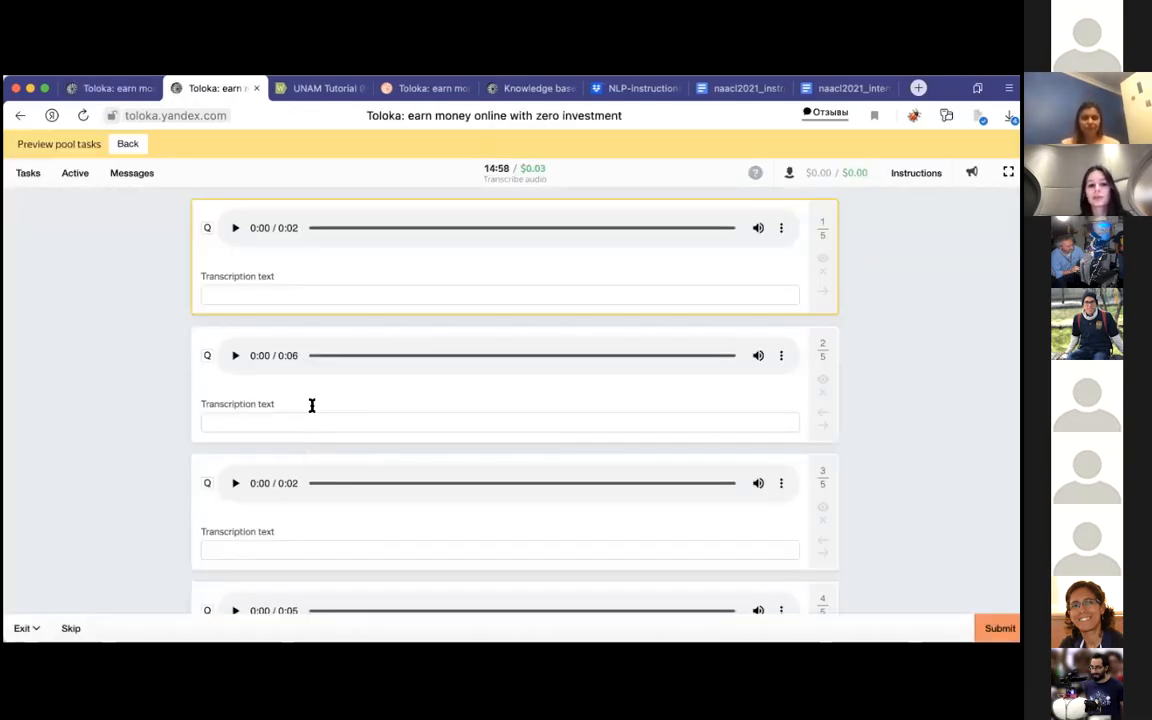
scroll(318, 420, down, 3)
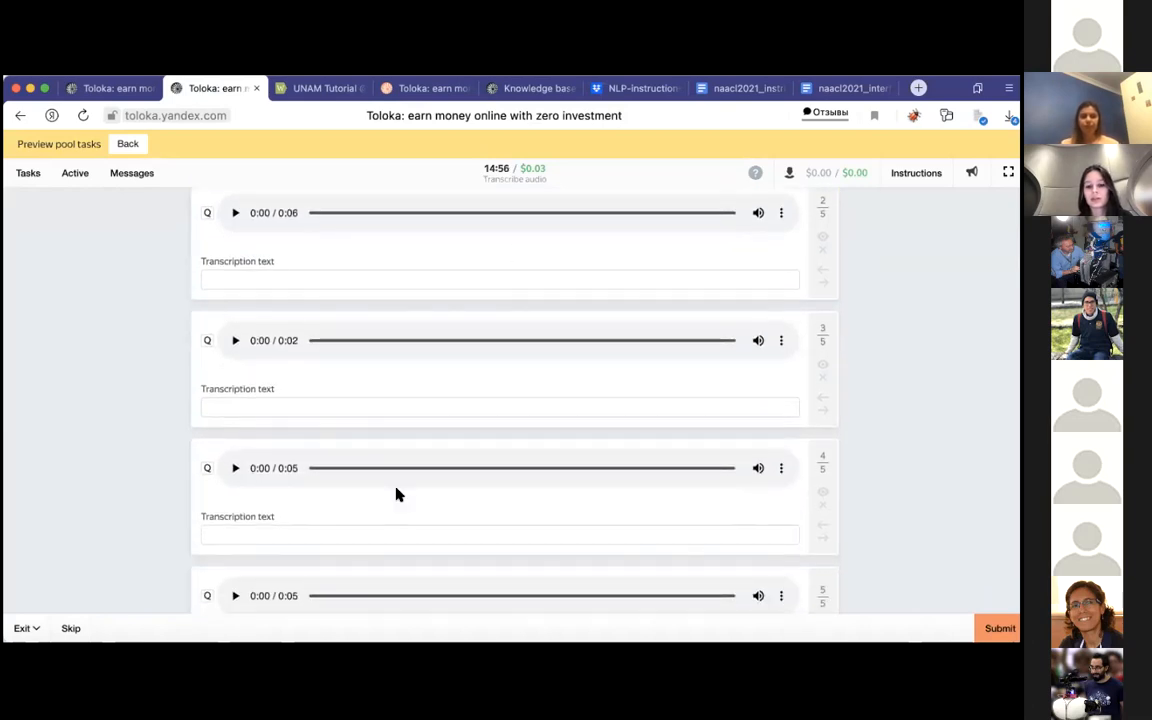
scroll(396, 494, down, 1)
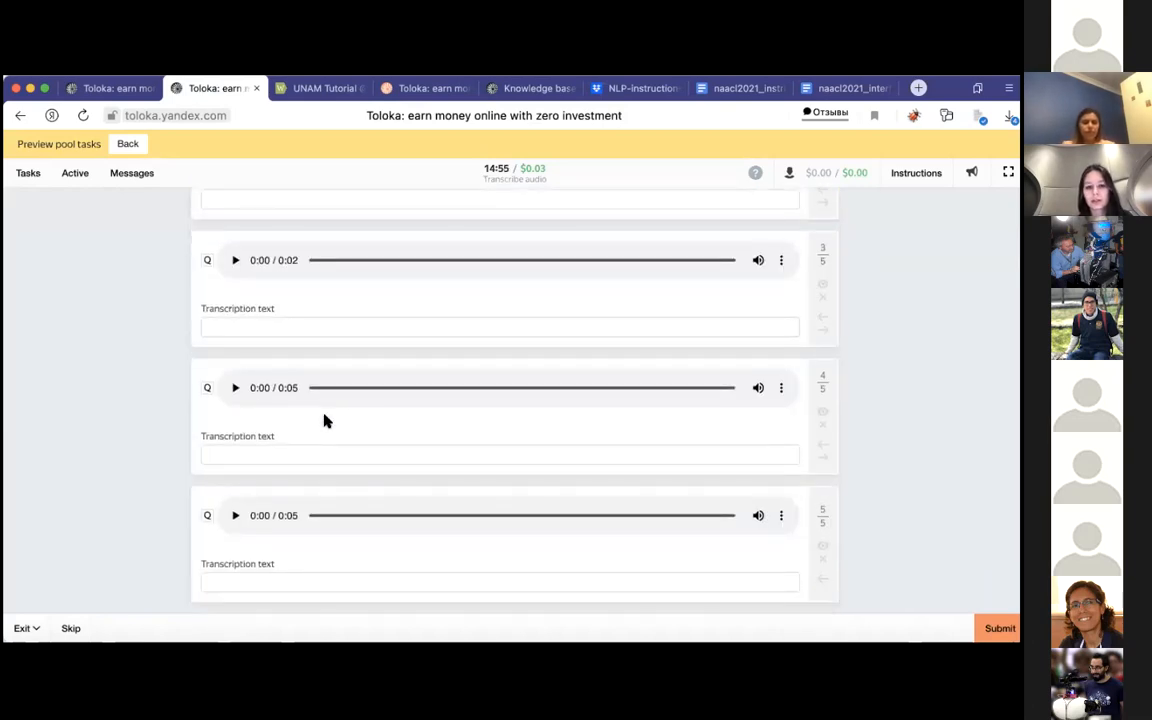
scroll(324, 419, up, 5)
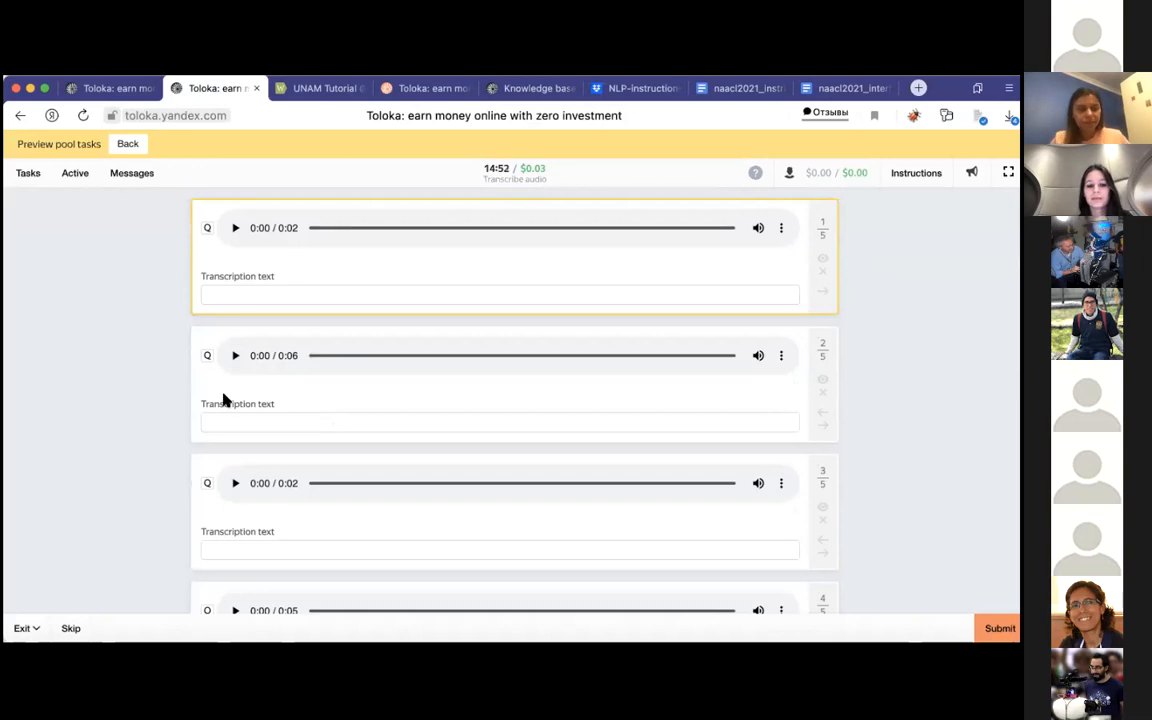
click(237, 364)
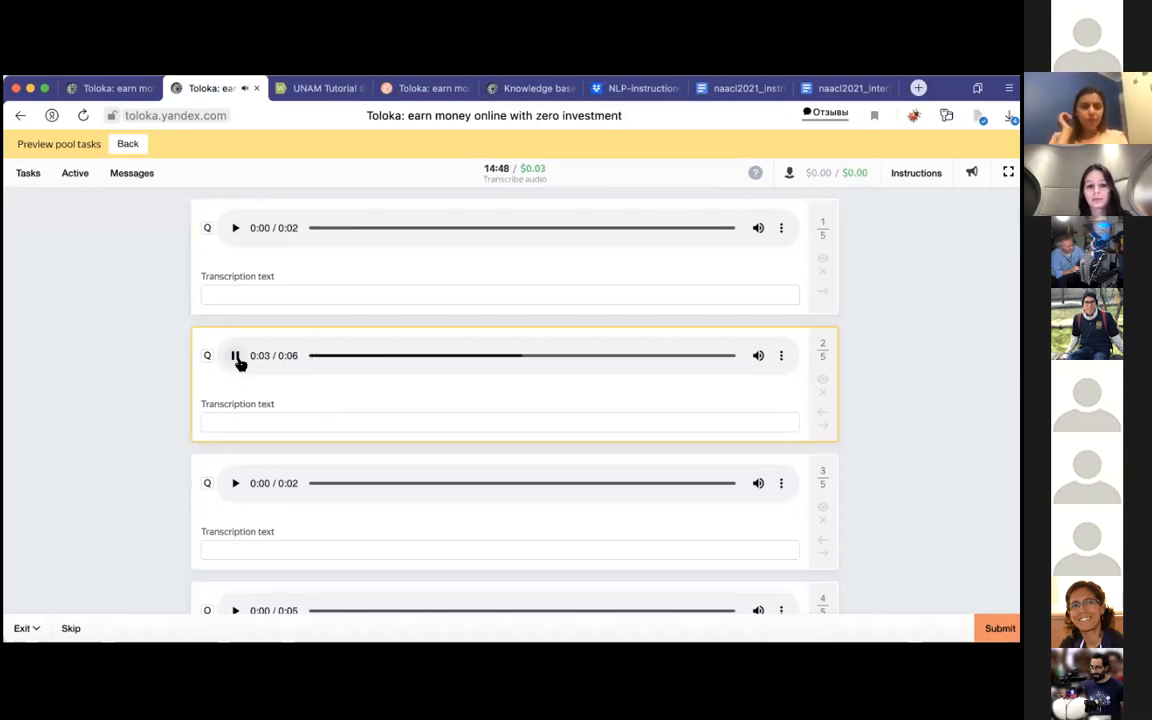
click(237, 359)
click(237, 359)
scroll(231, 478, down, 2)
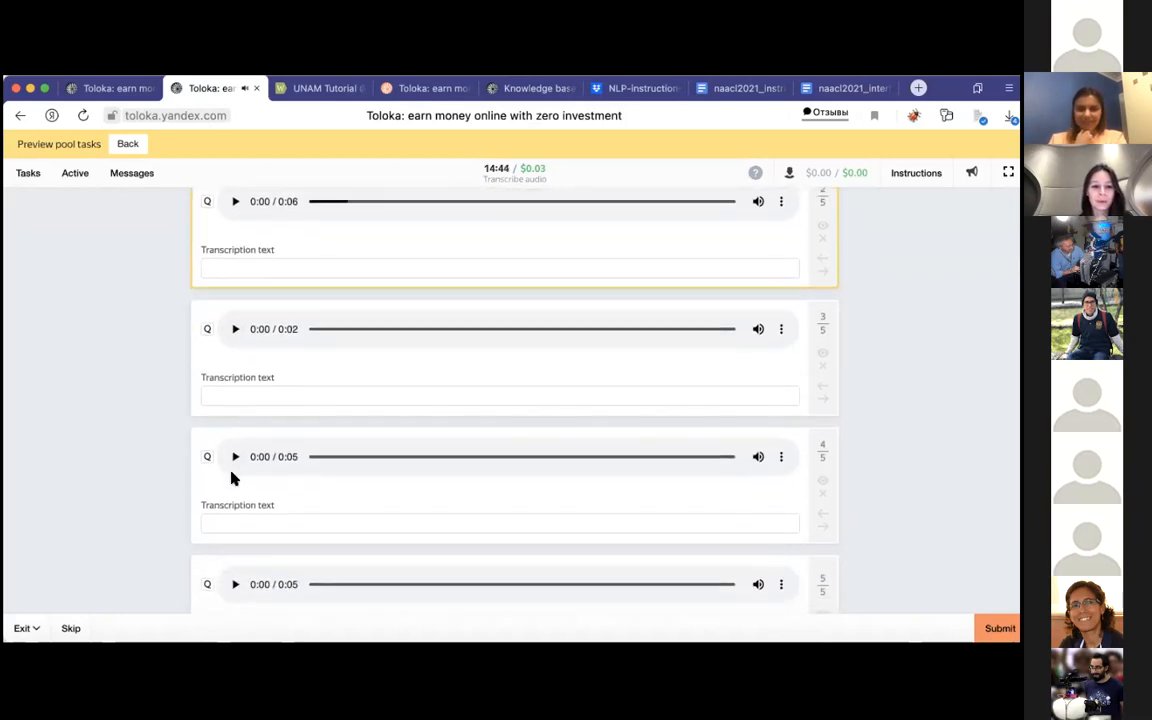
scroll(231, 478, down, 1)
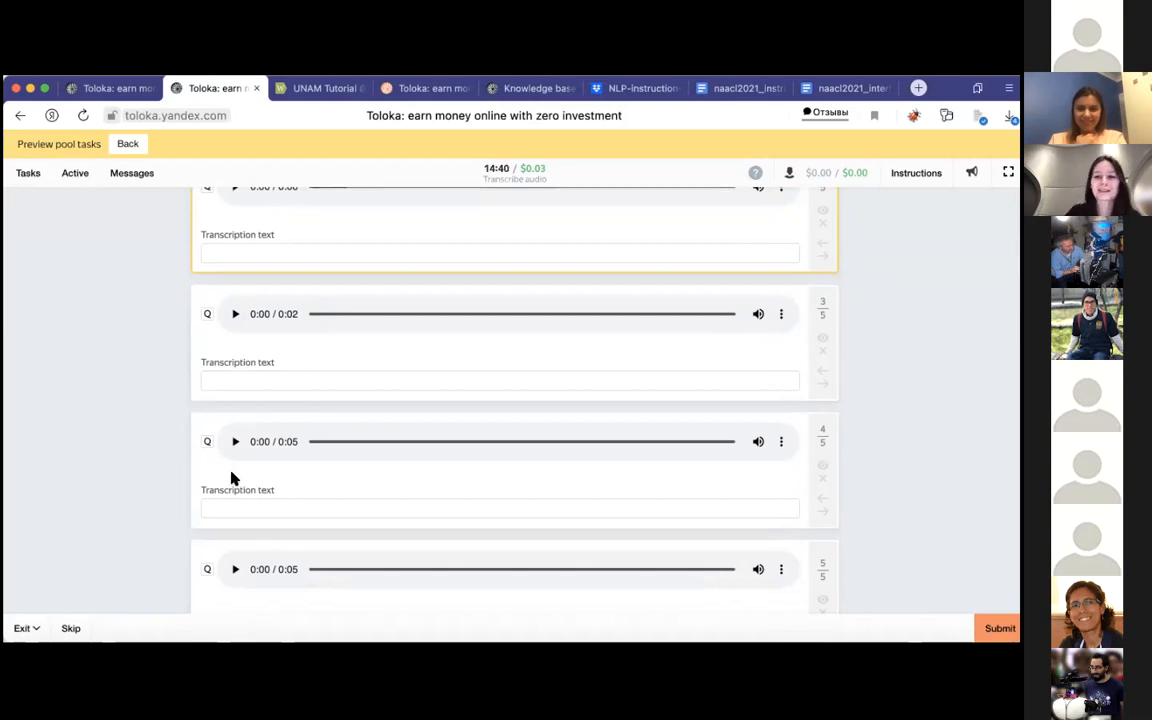
scroll(255, 519, down, 2)
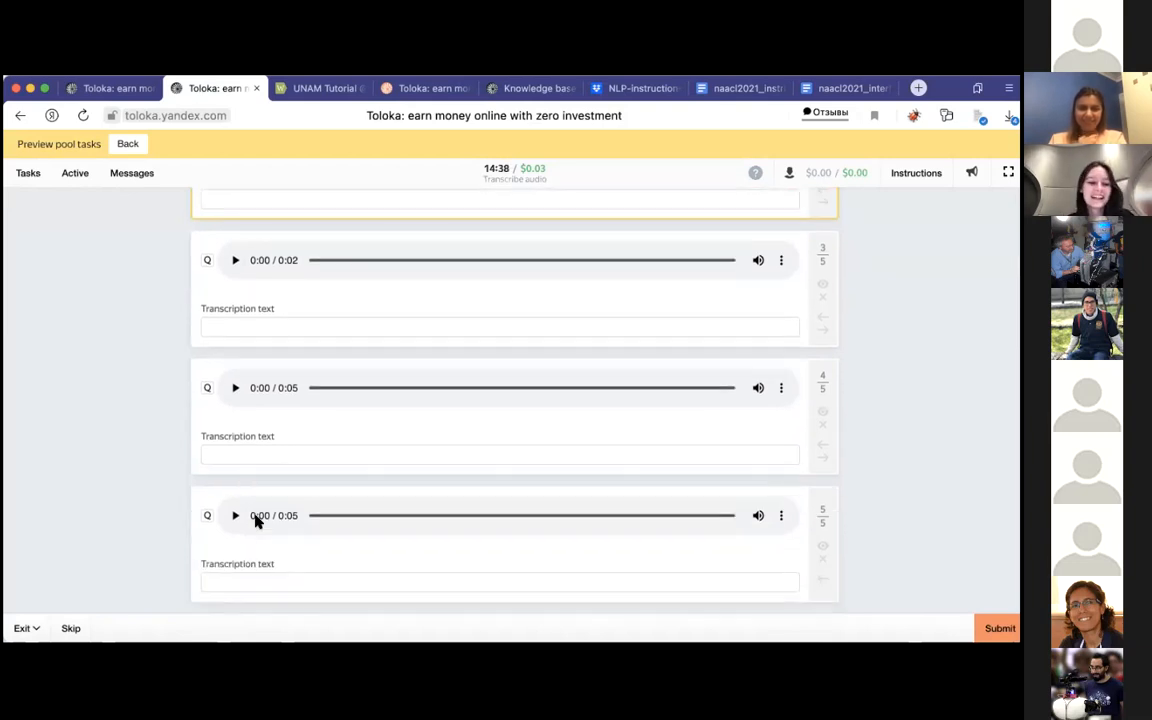
scroll(50, 487, up, 5)
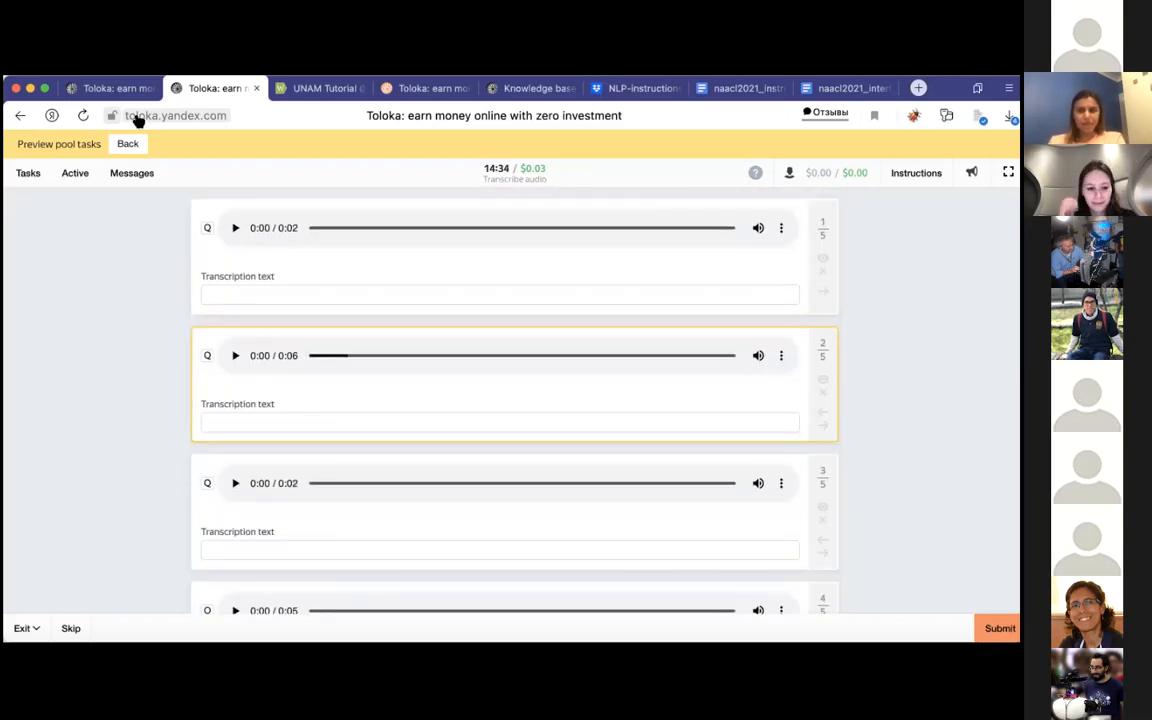
Step: Return to the Transcribe audio pool's page and start the pool
click(90, 87)
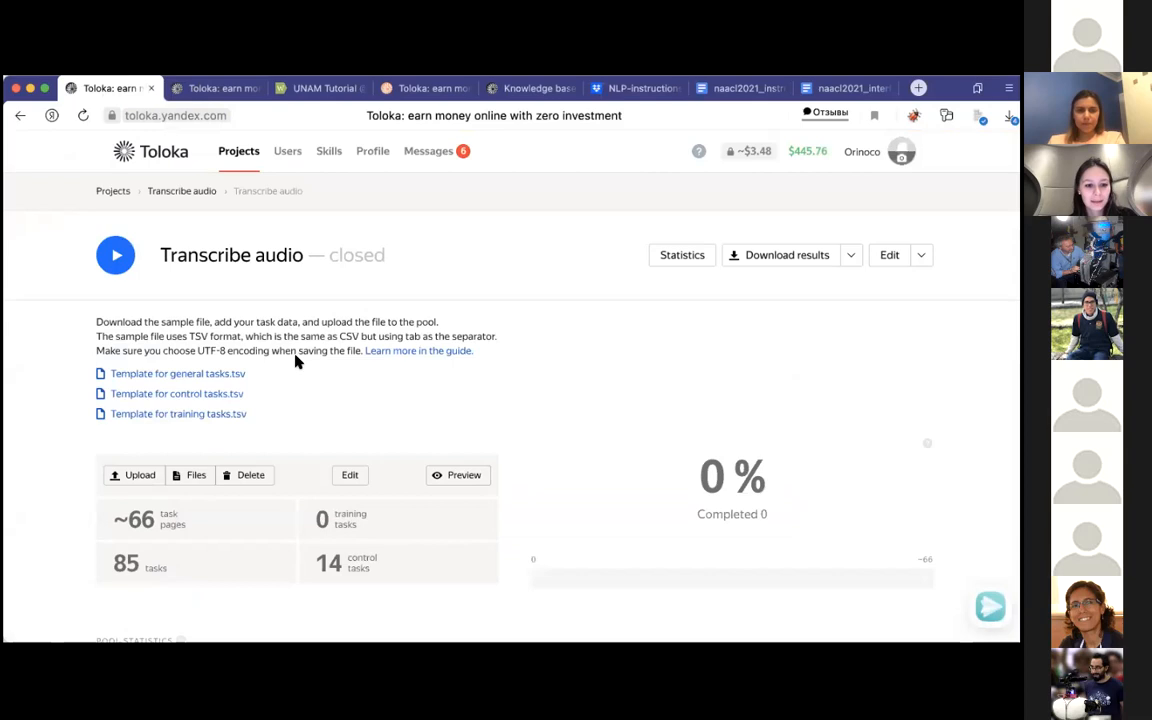
click(116, 256)
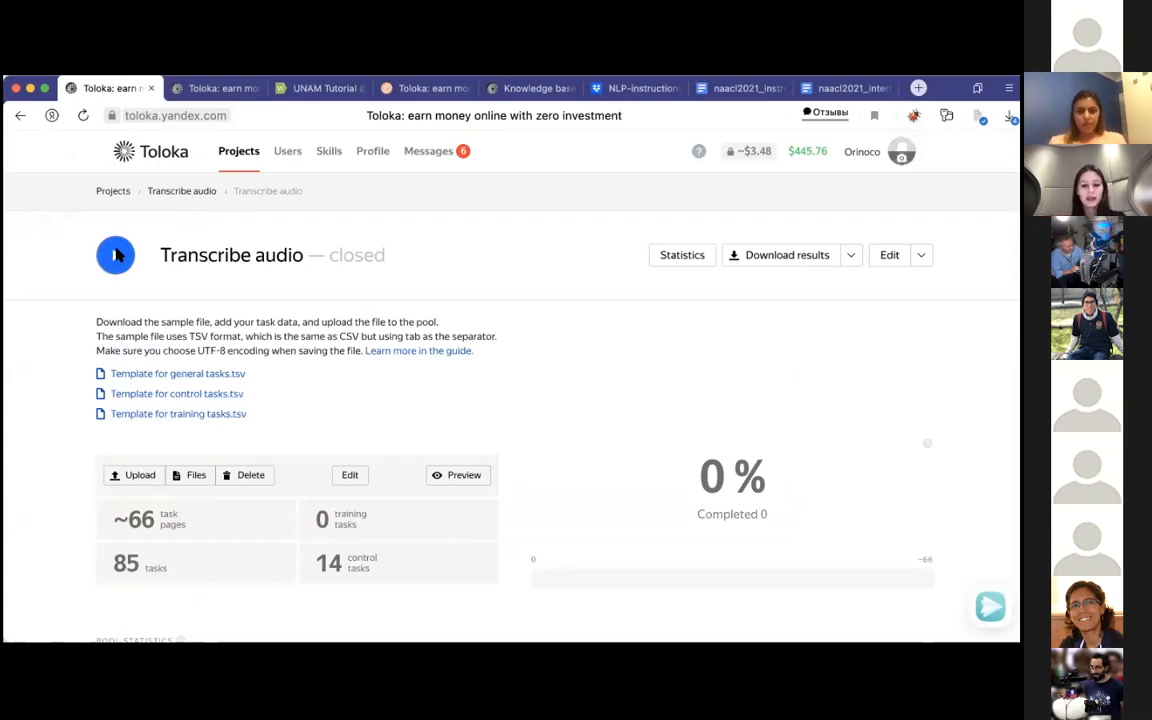
click(115, 255)
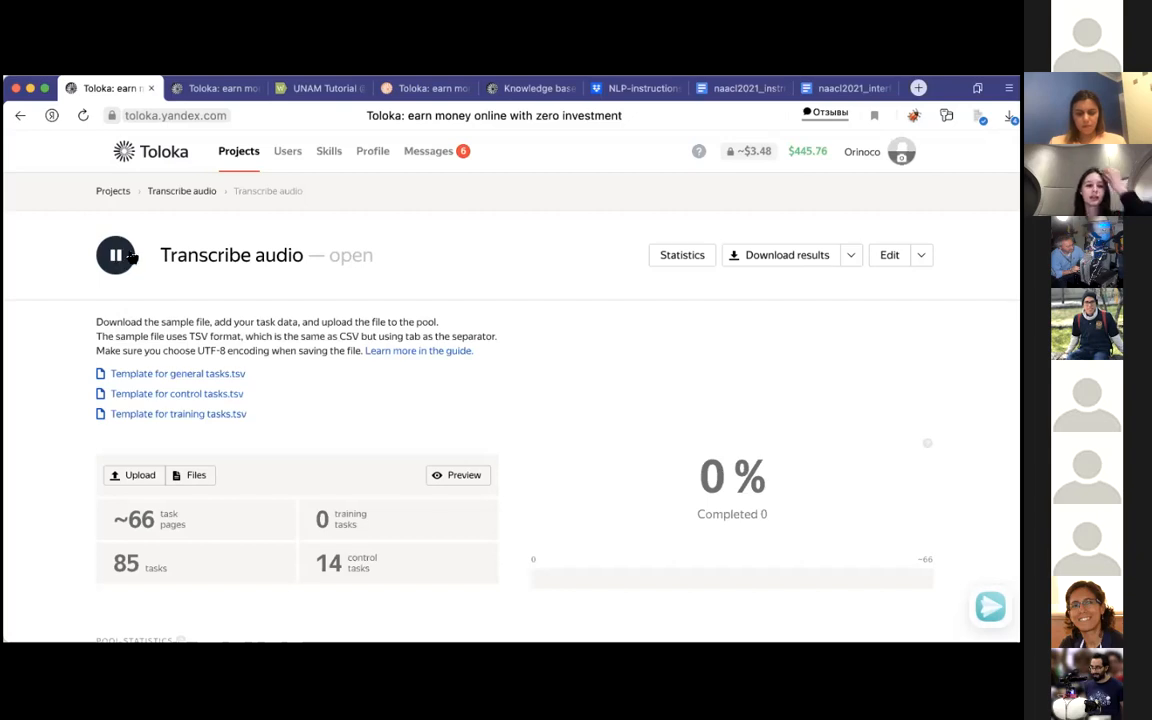
Step: Check the Transcribe audio project's pool and training lists, and examine the statistics of the audio transcribe unam 2021 training
click(180, 192)
scroll(300, 330, down, 2)
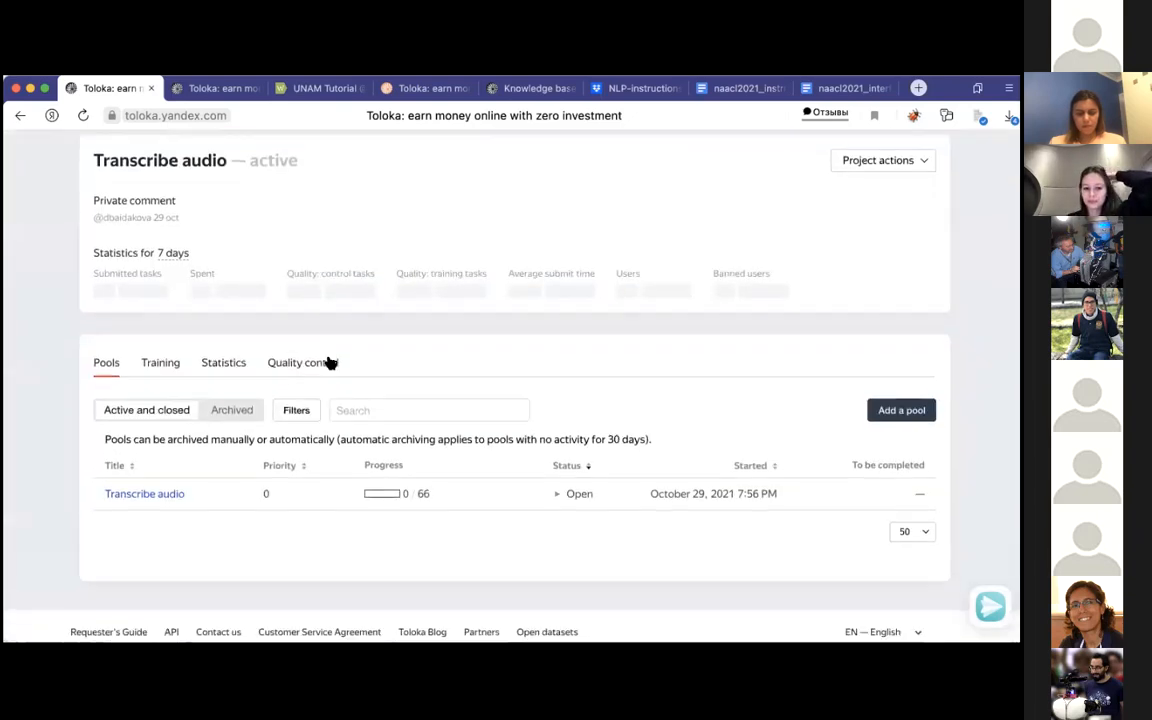
click(176, 351)
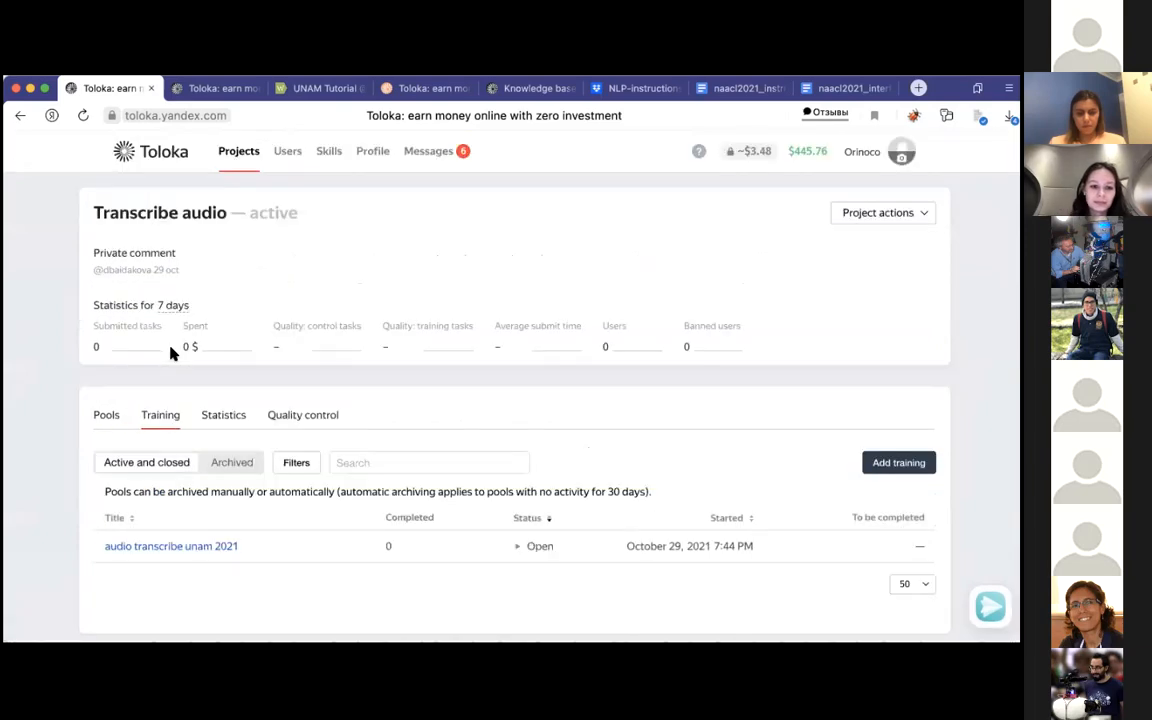
click(153, 547)
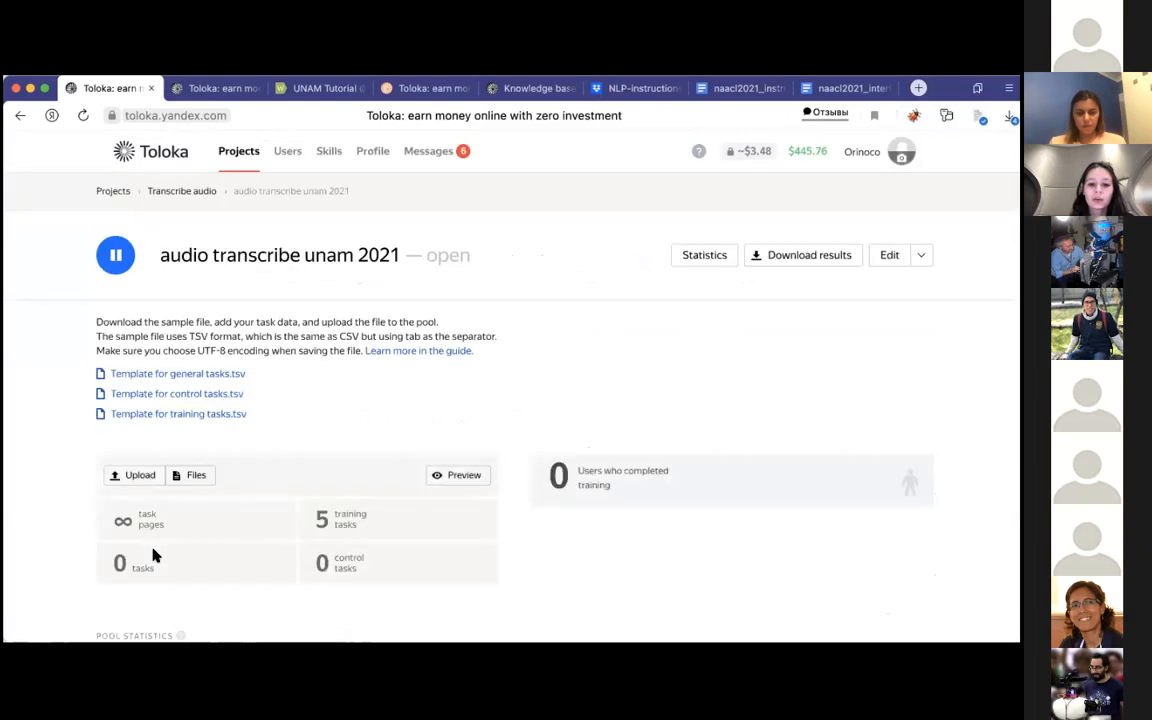
click(186, 191)
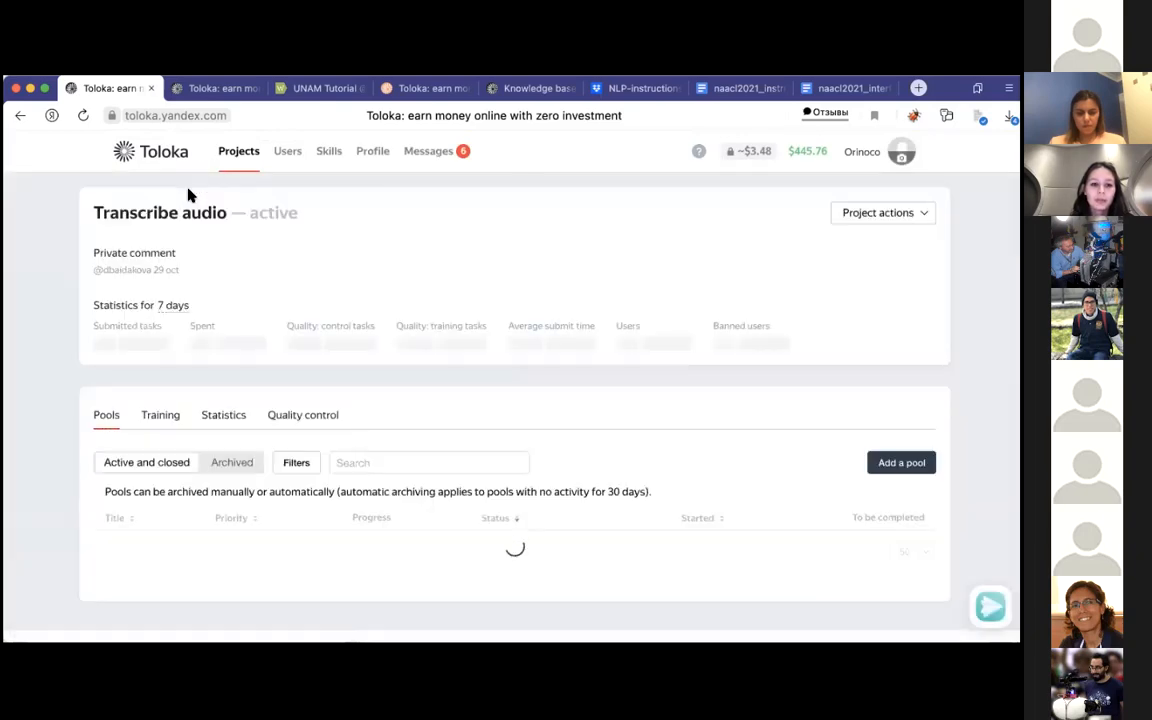
click(151, 419)
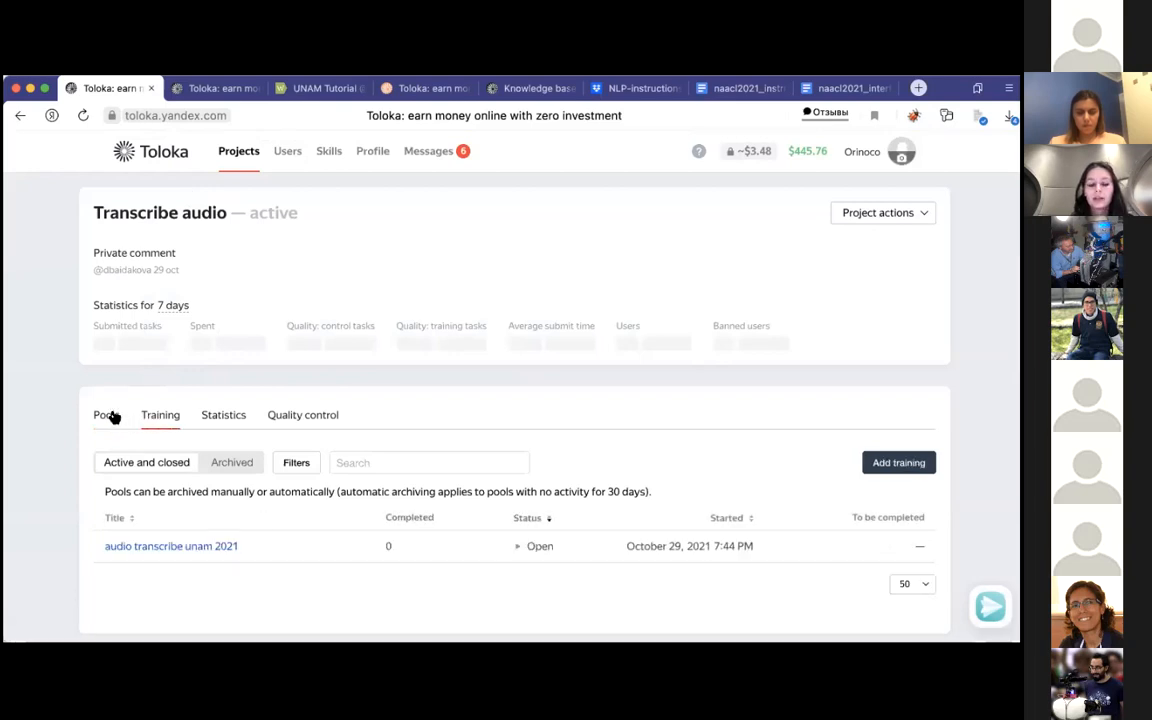
click(106, 416)
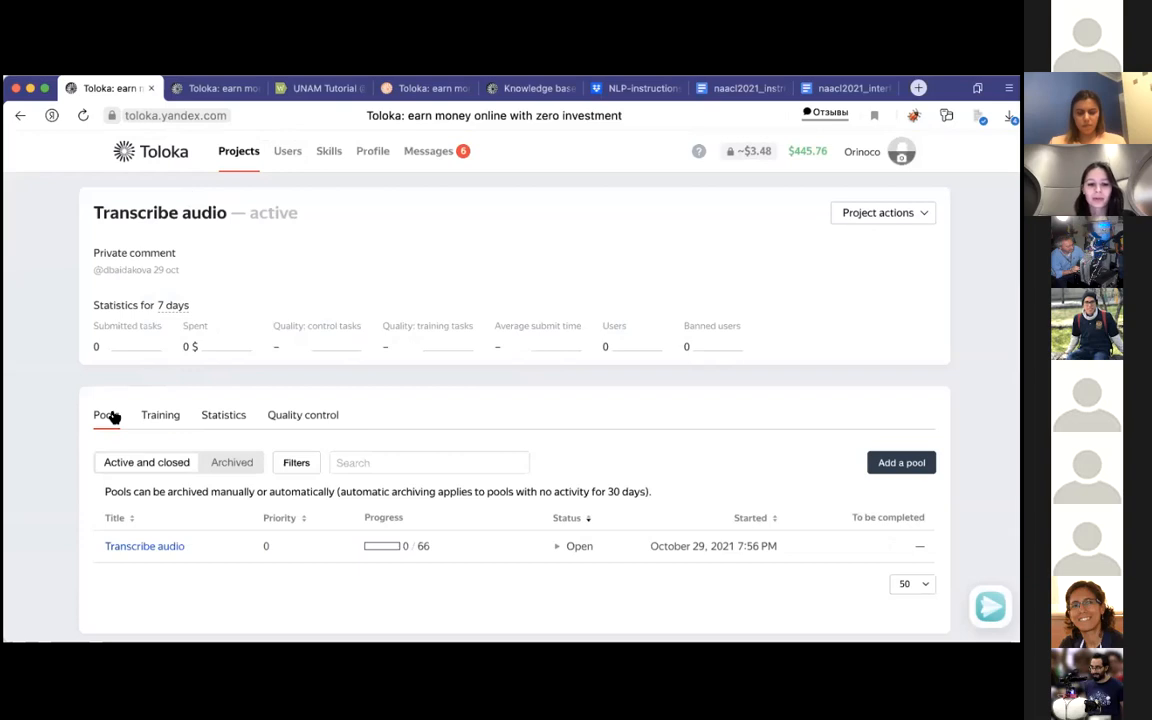
click(172, 421)
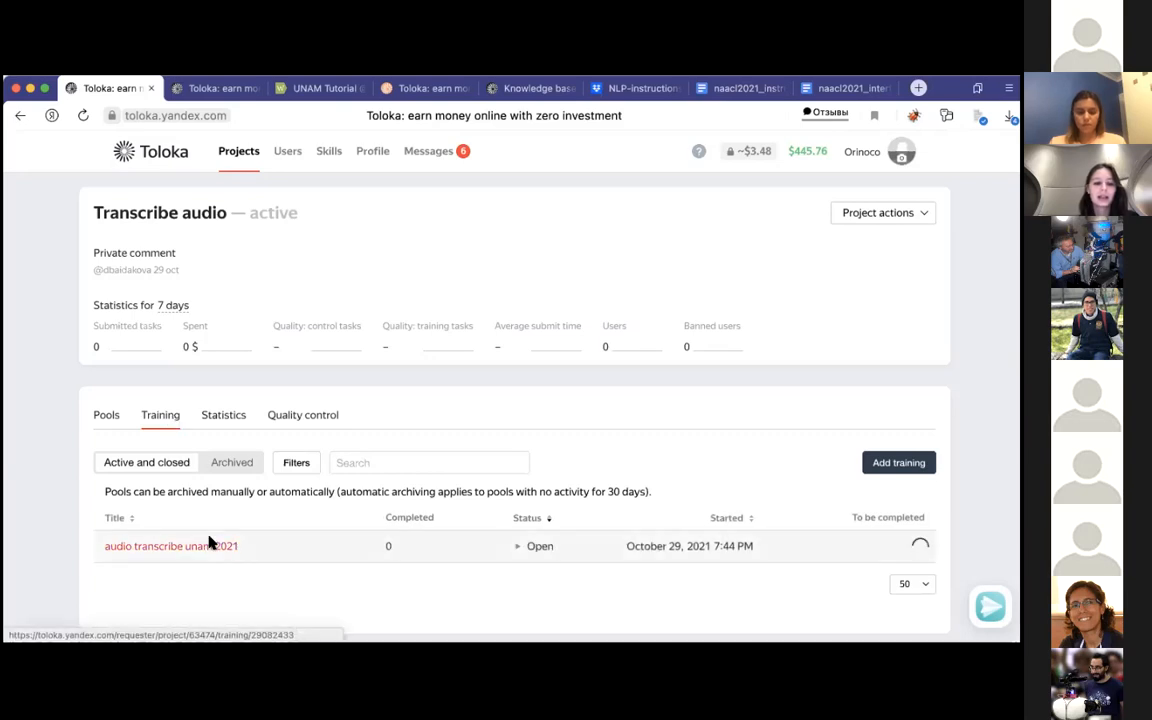
click(211, 546)
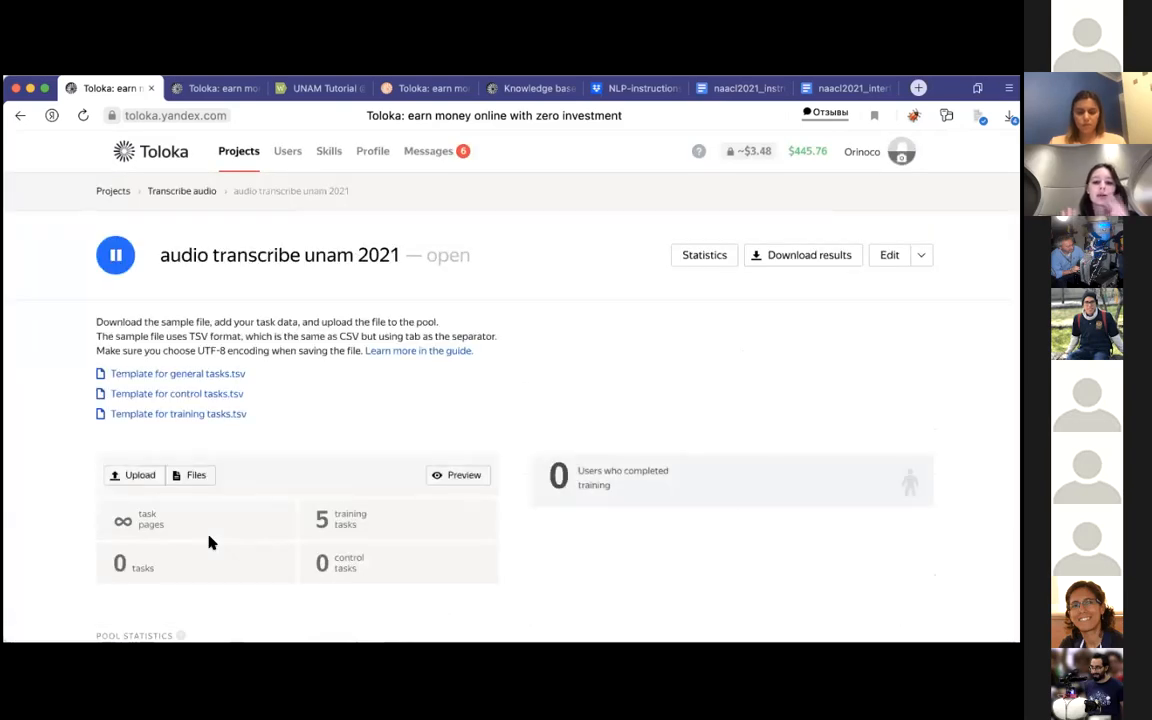
scroll(210, 542, down, 5)
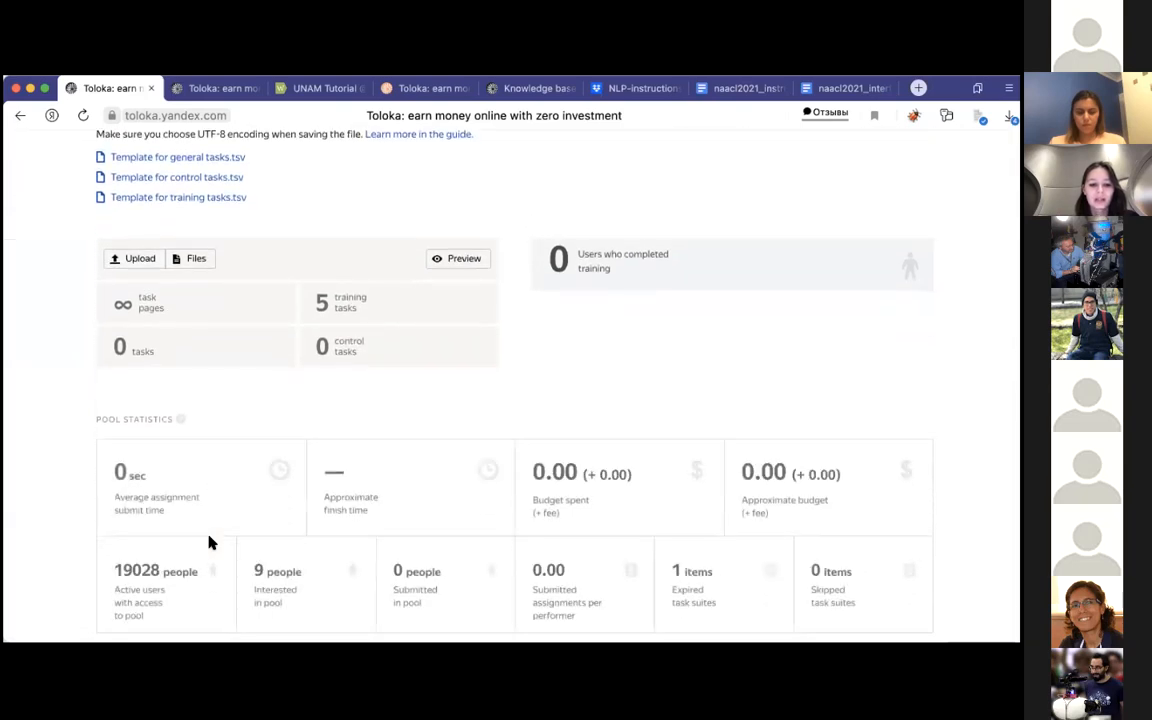
Step: Review the training's pool statistics, including interested and submitted performers, and refresh the page to check them again
scroll(210, 542, down, 1)
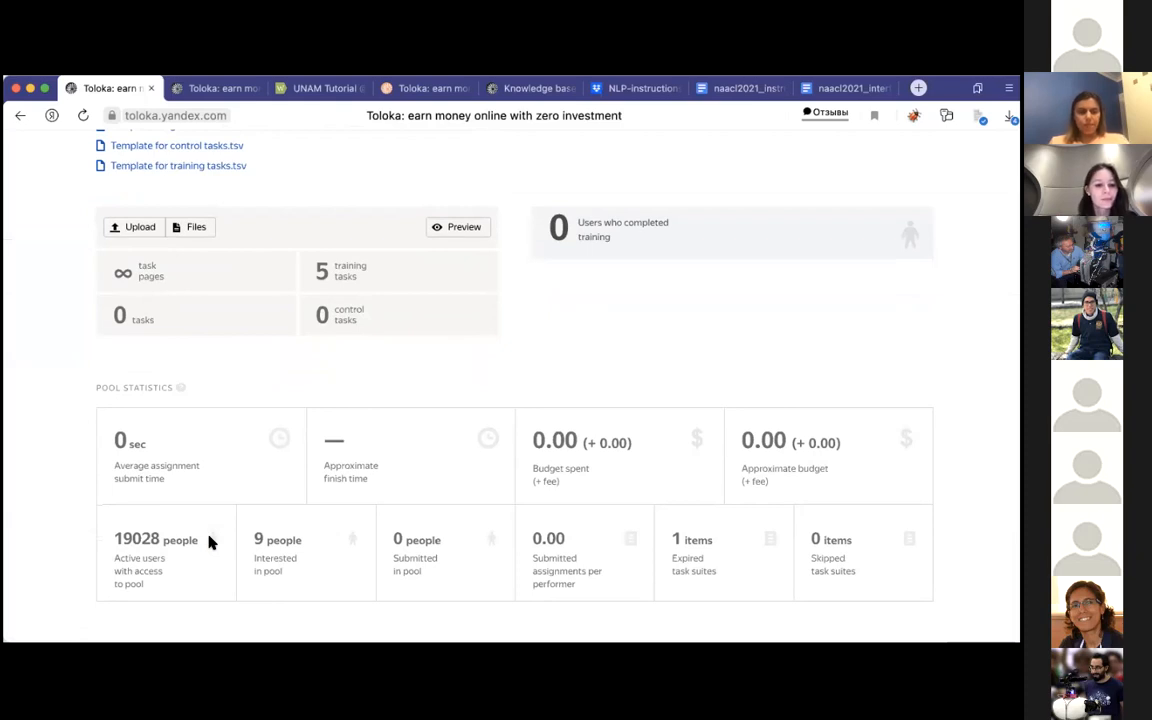
scroll(185, 375, down, 1)
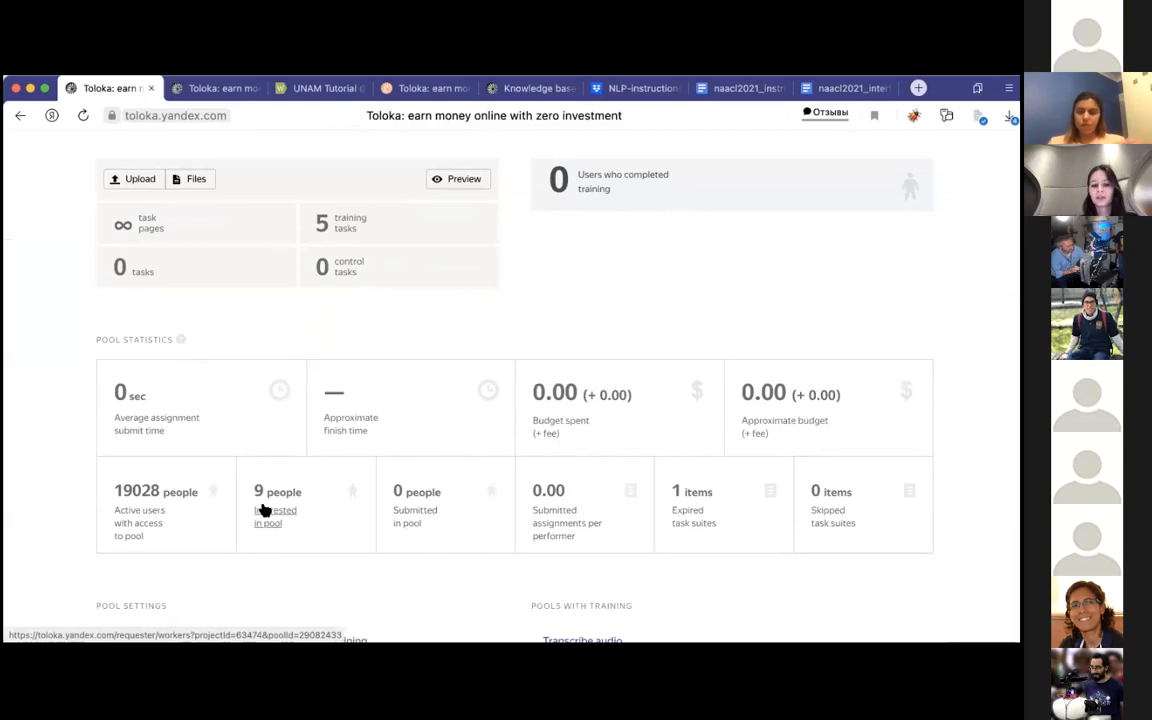
mouse_move(265, 511)
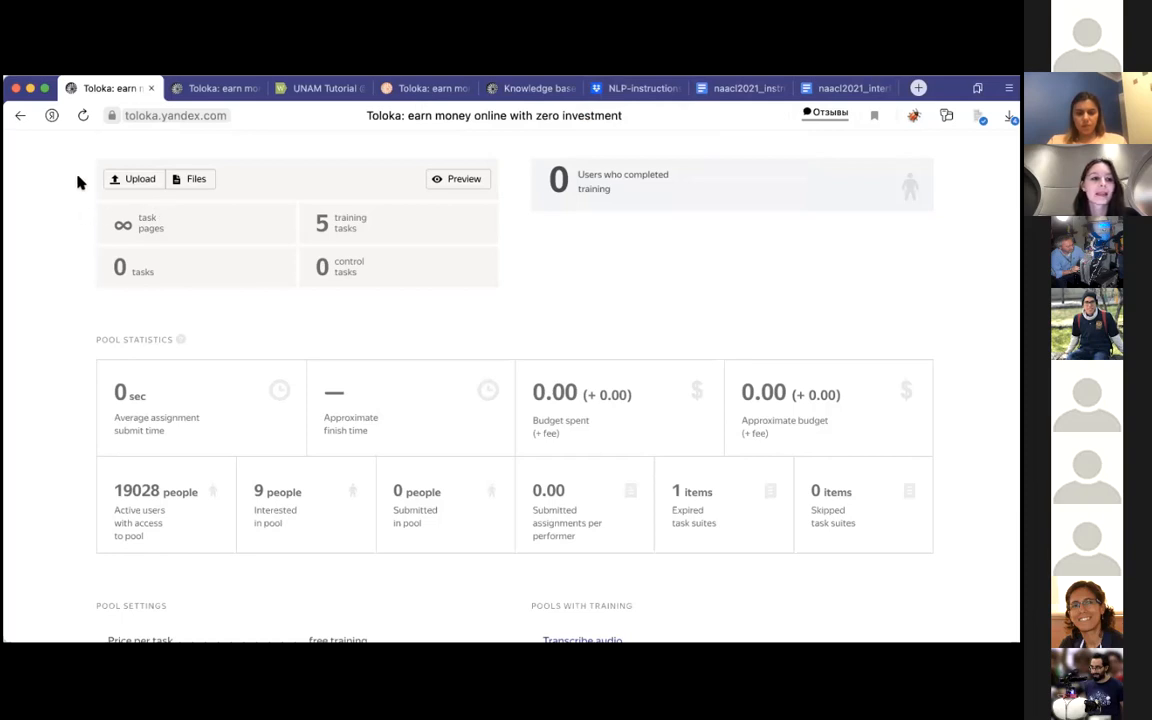
scroll(78, 176, up, 5)
click(83, 115)
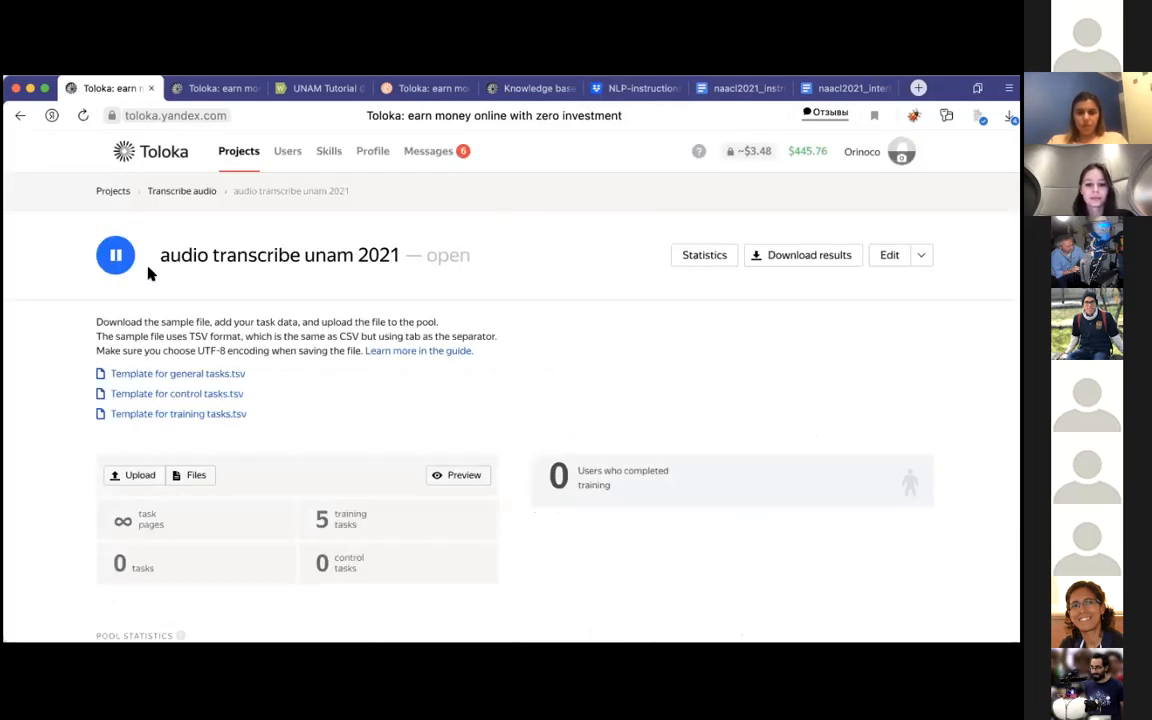
scroll(148, 272, down, 4)
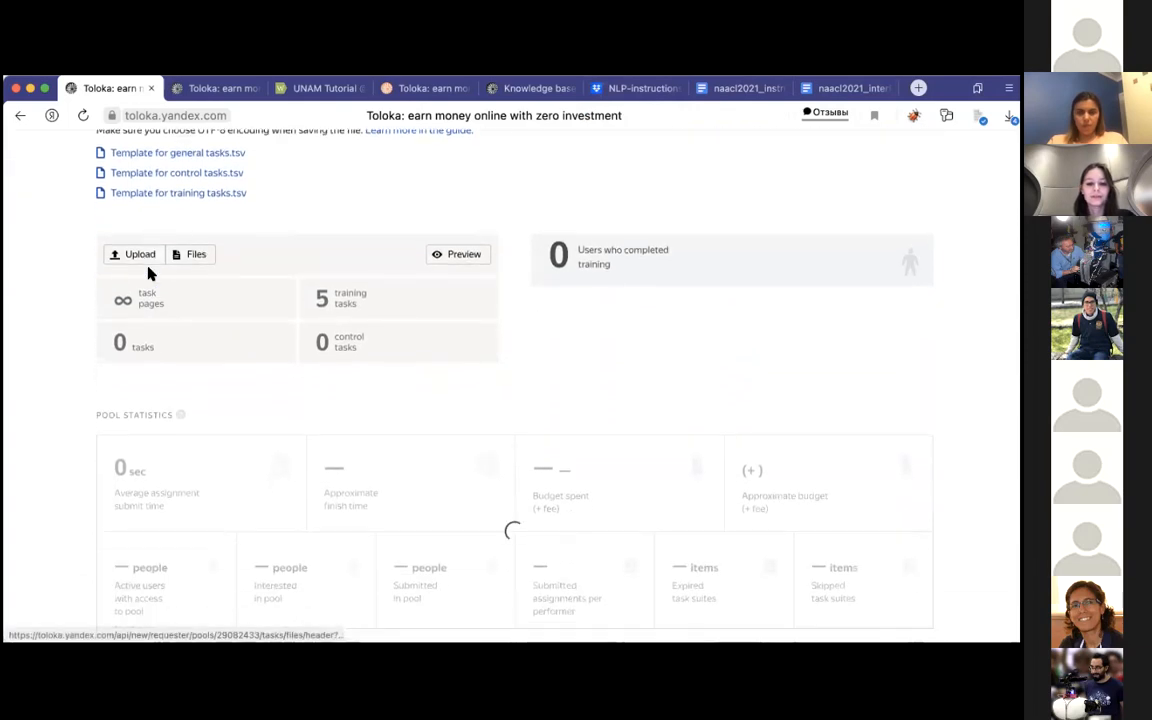
scroll(150, 276, down, 2)
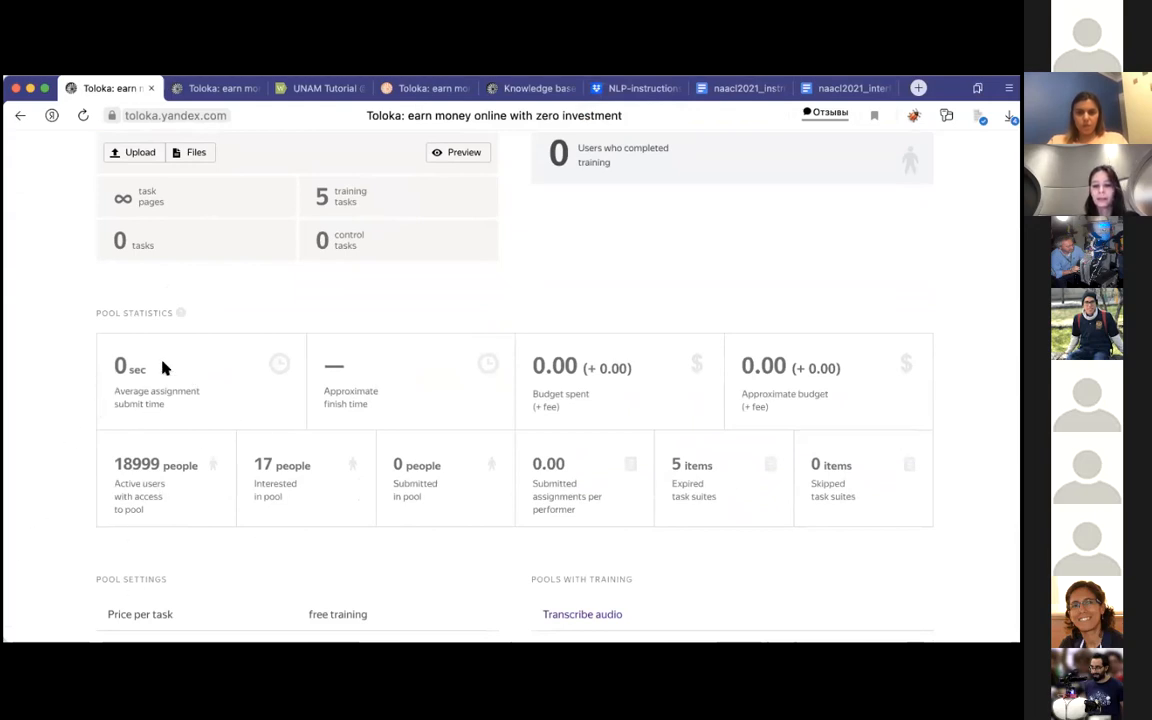
scroll(163, 368, up, 6)
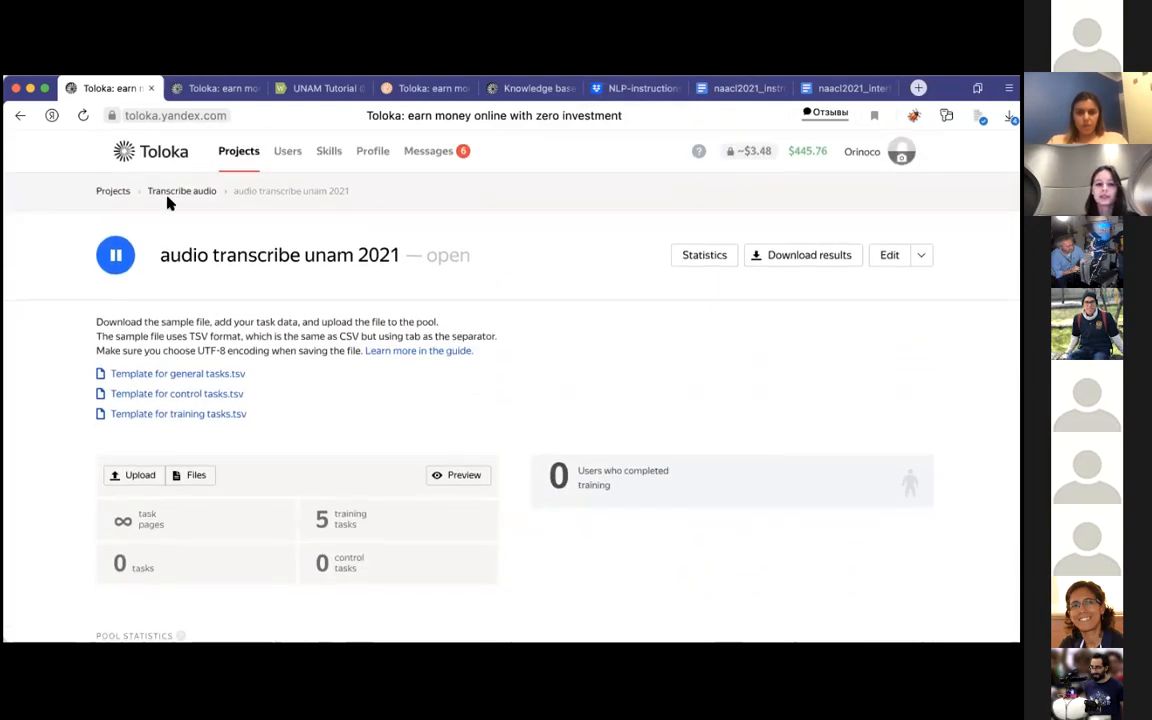
Step: Set the Transcribe audio pool's price per task suite to 0.06 US dollars and save the pool settings
click(168, 194)
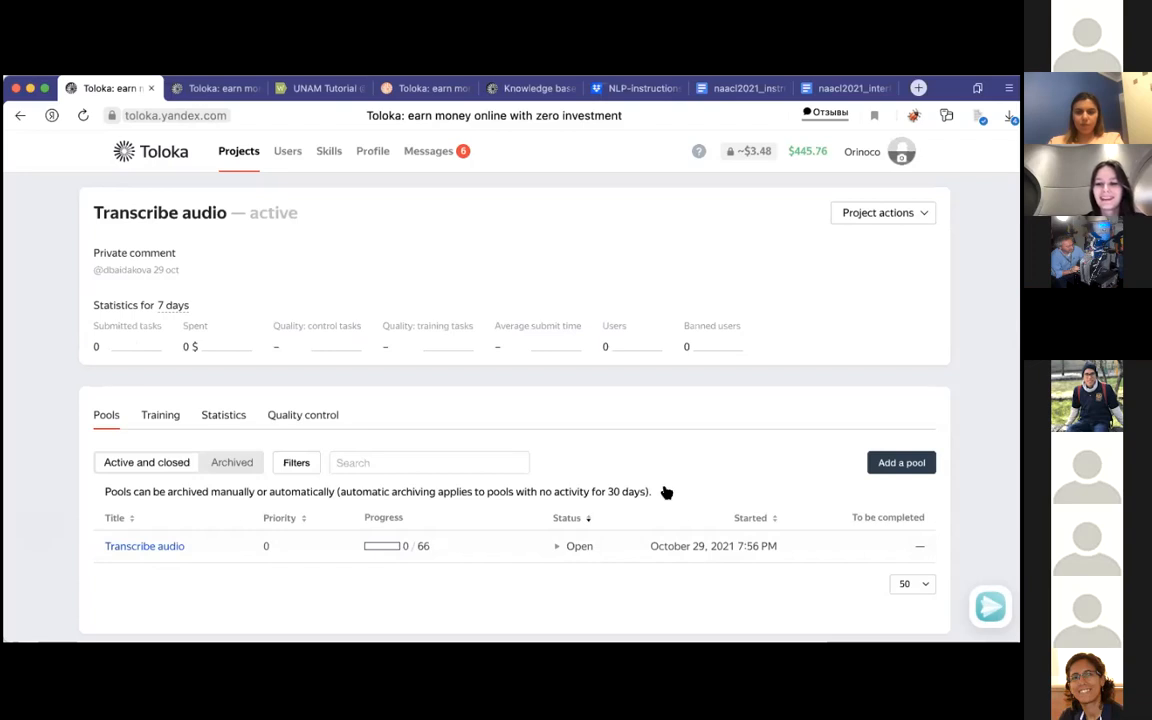
click(117, 548)
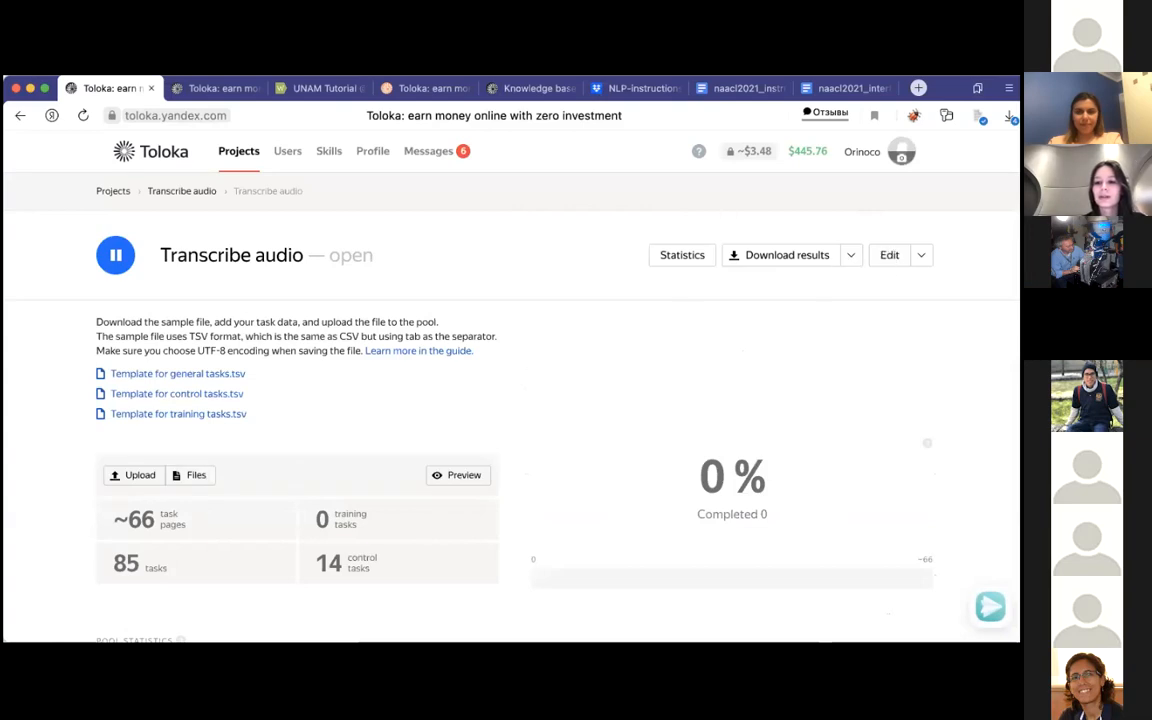
click(887, 257)
scroll(566, 403, down, 5)
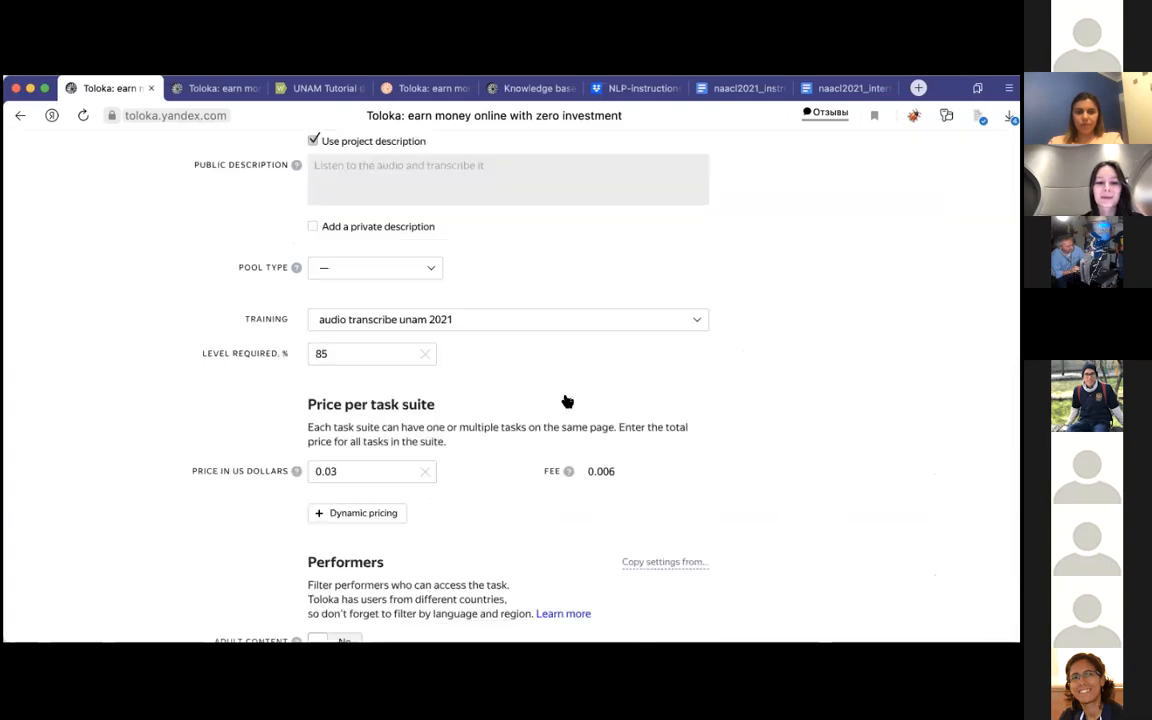
click(347, 396)
key(BackSpace)
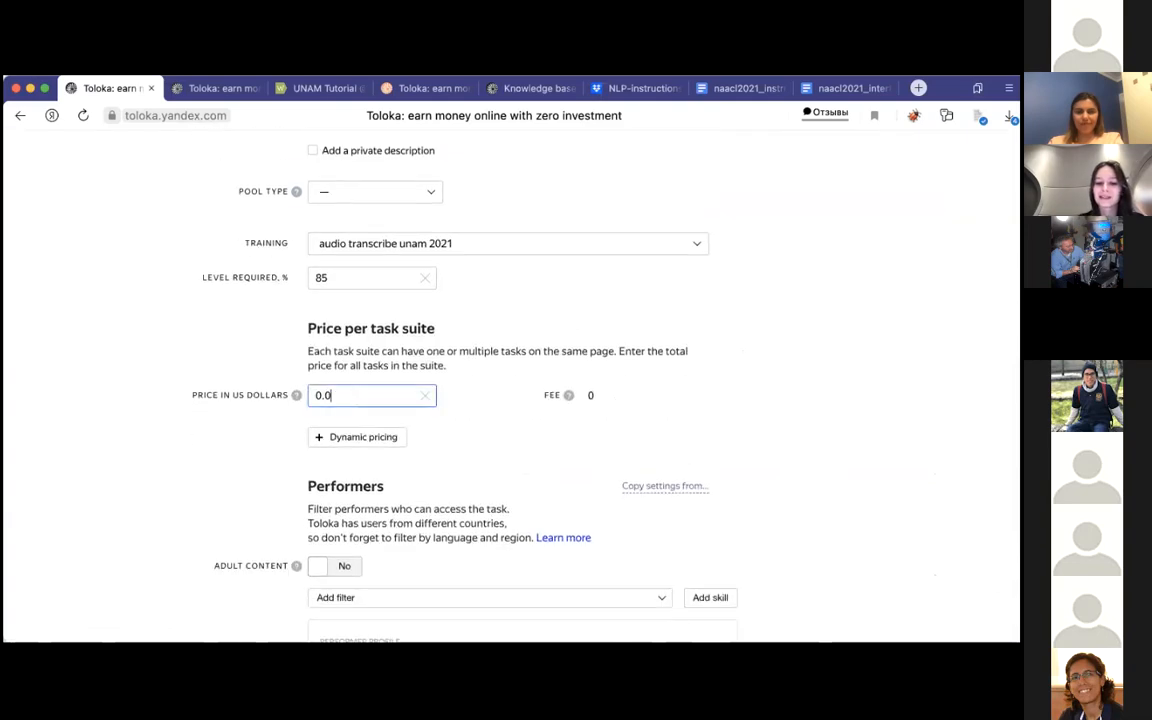
text(6)
scroll(332, 555, down, 20)
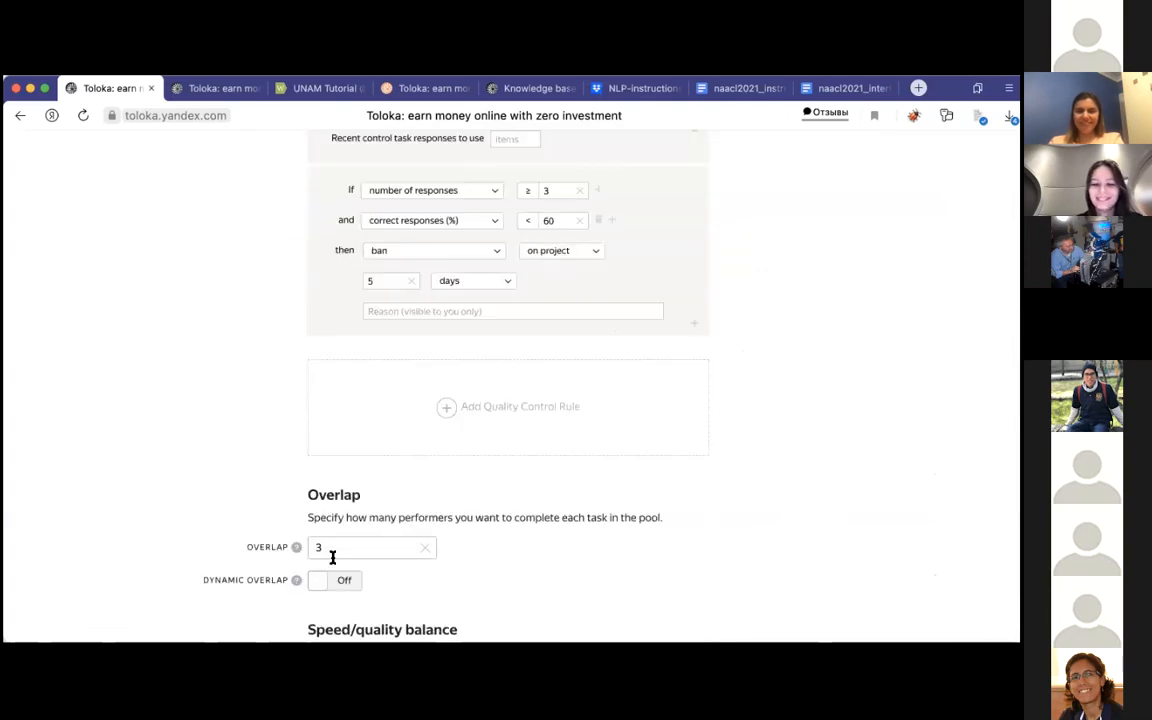
click(332, 487)
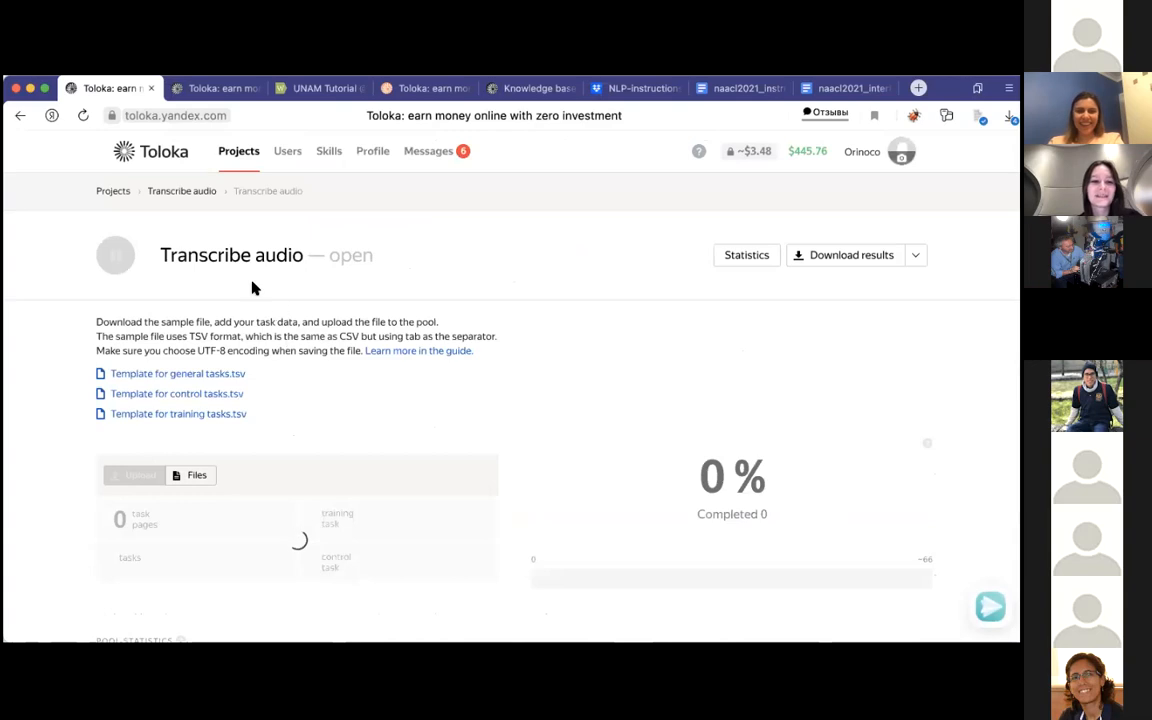
Step: Open the audio transcribe unam 2021 training from the Transcribe audio project and examine its completions, submit time and performer statistics
click(181, 191)
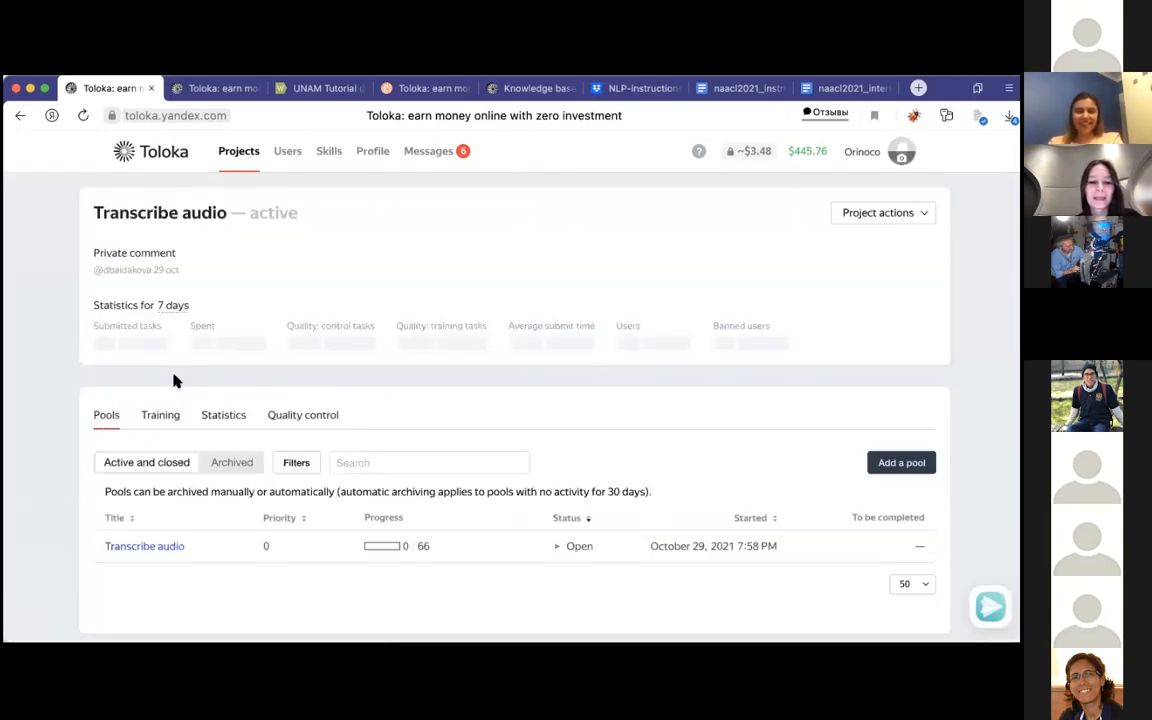
click(169, 412)
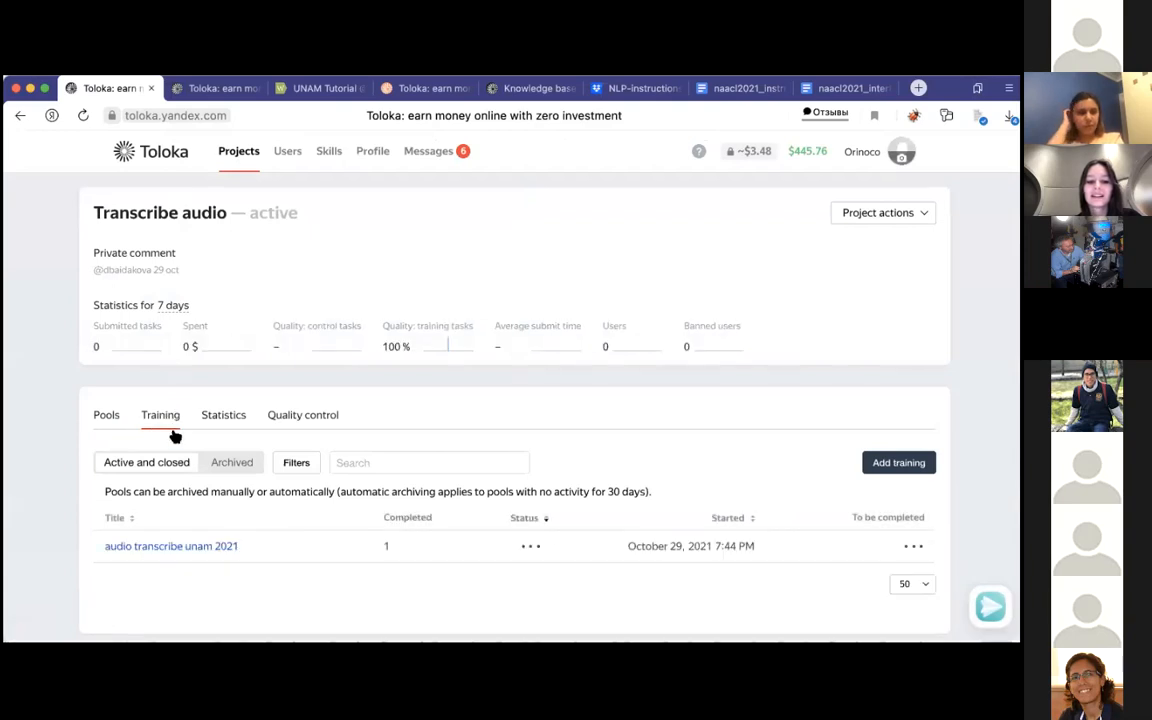
click(192, 547)
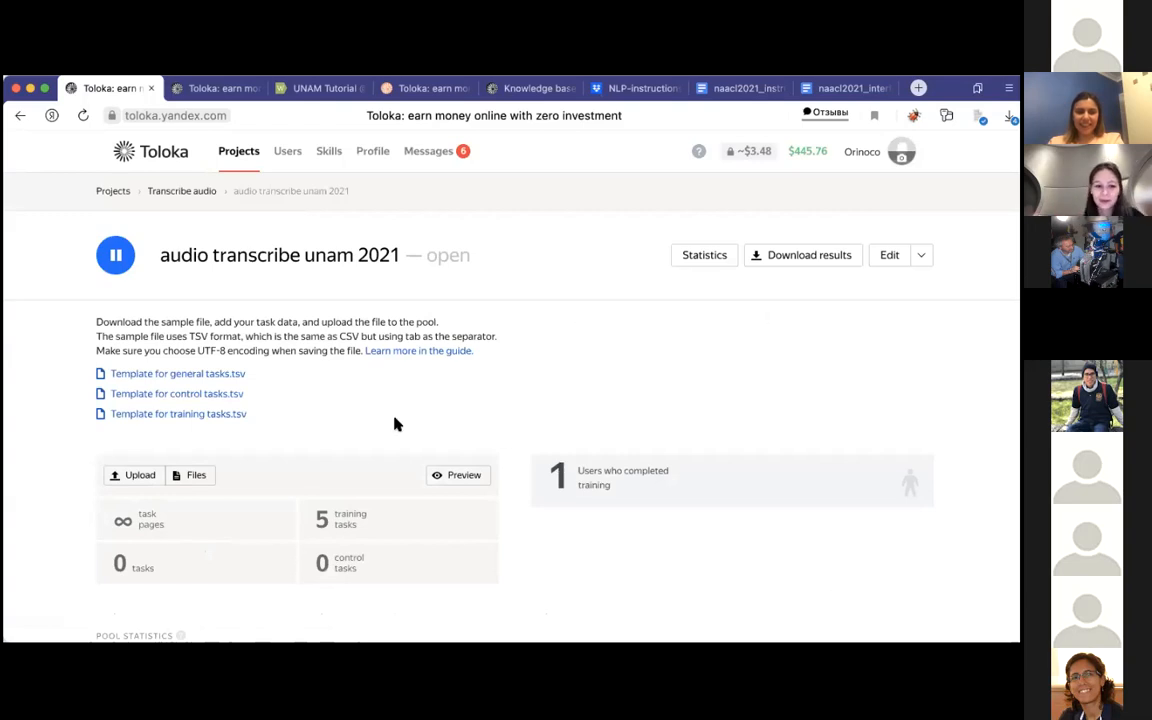
scroll(396, 424, down, 2)
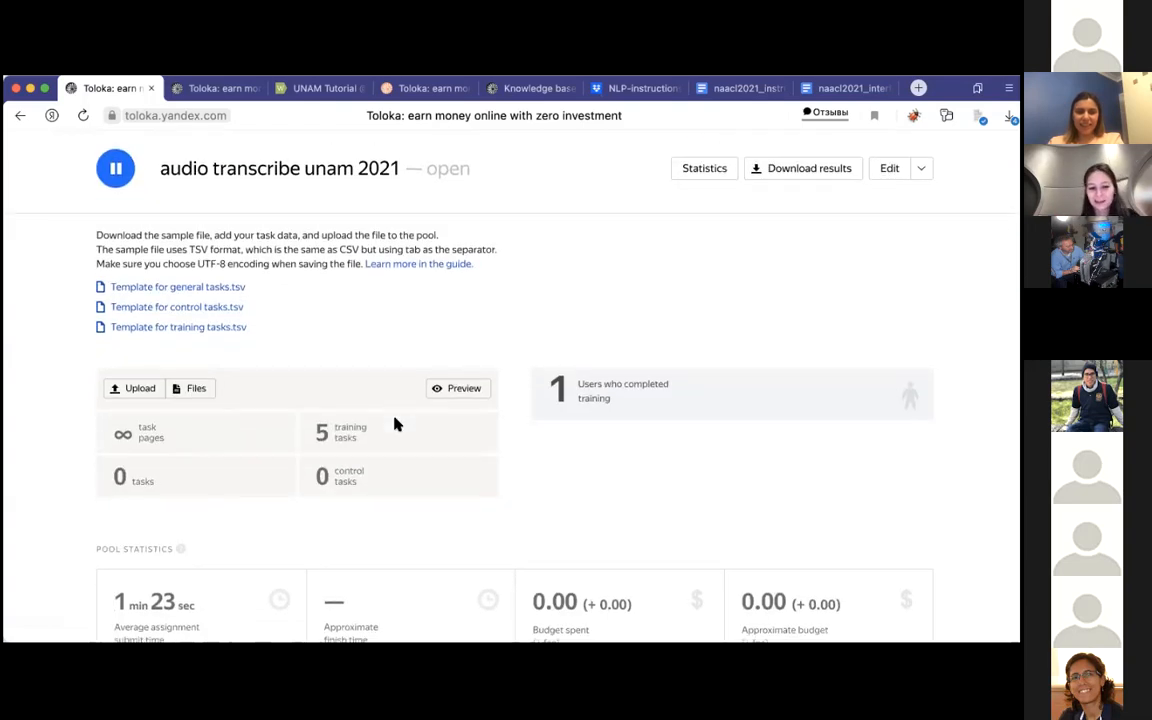
scroll(396, 424, down, 3)
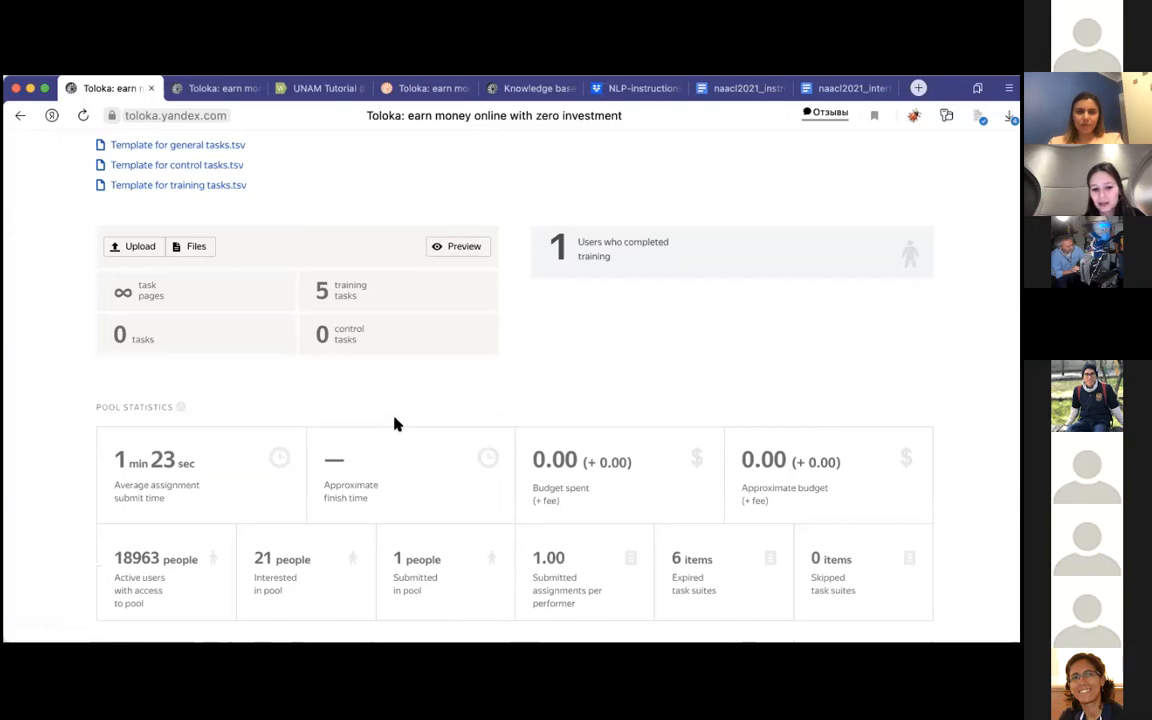
scroll(394, 422, down, 1)
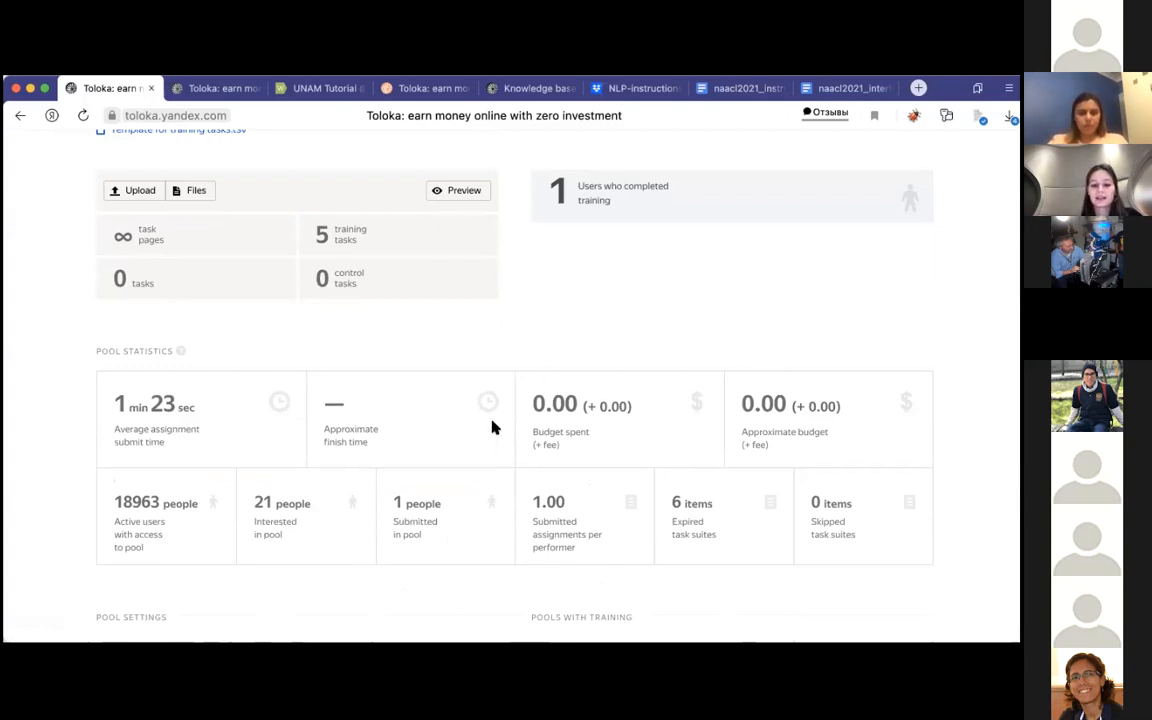
scroll(491, 427, down, 2)
scroll(491, 427, up, 2)
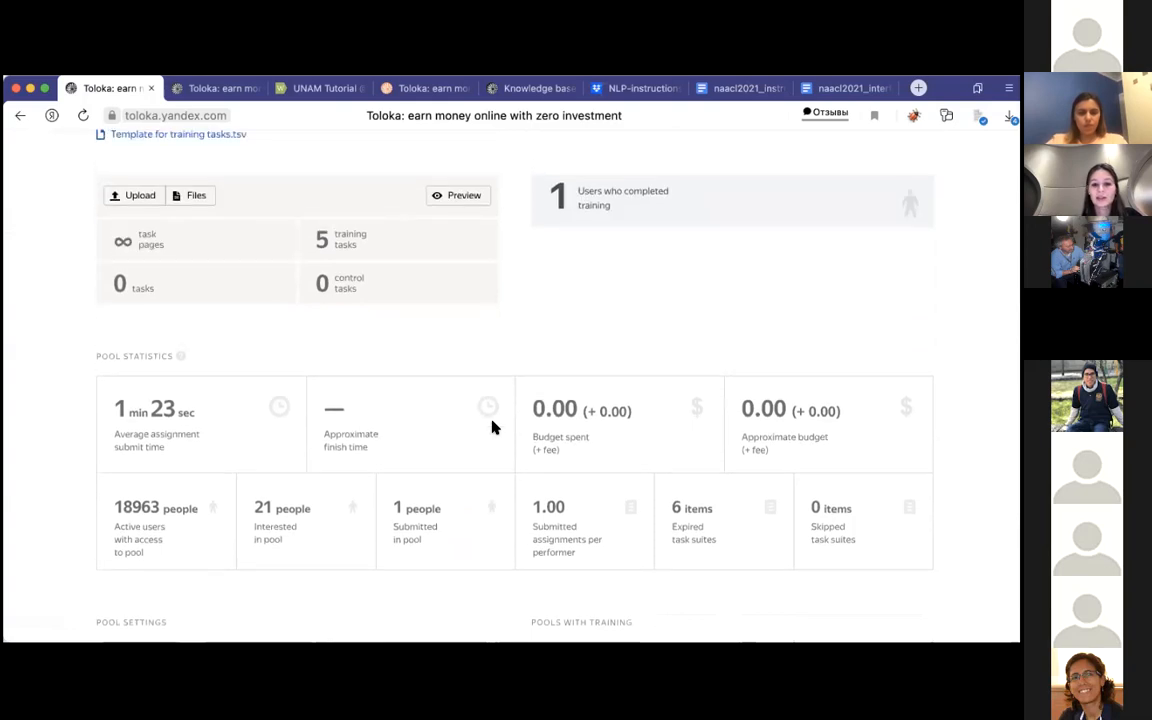
scroll(491, 427, up, 10)
Step: Reopen the audio transcribe unam 2021 training through the project's training list to check for updated completions
click(190, 187)
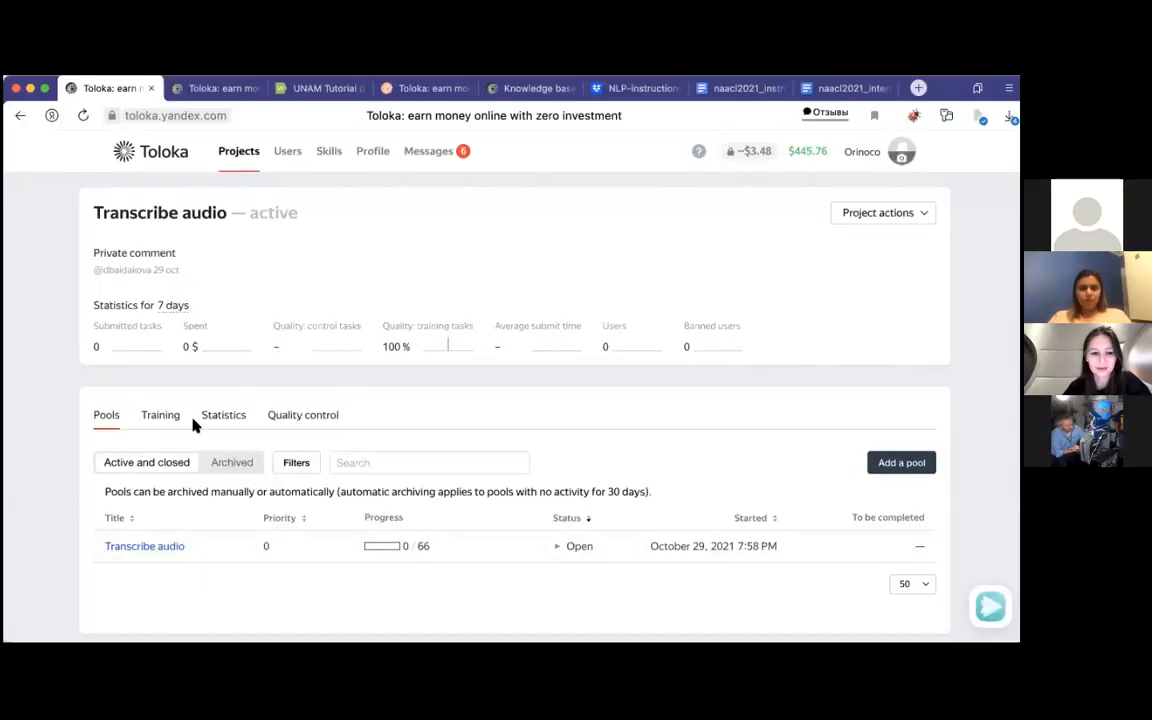
click(157, 417)
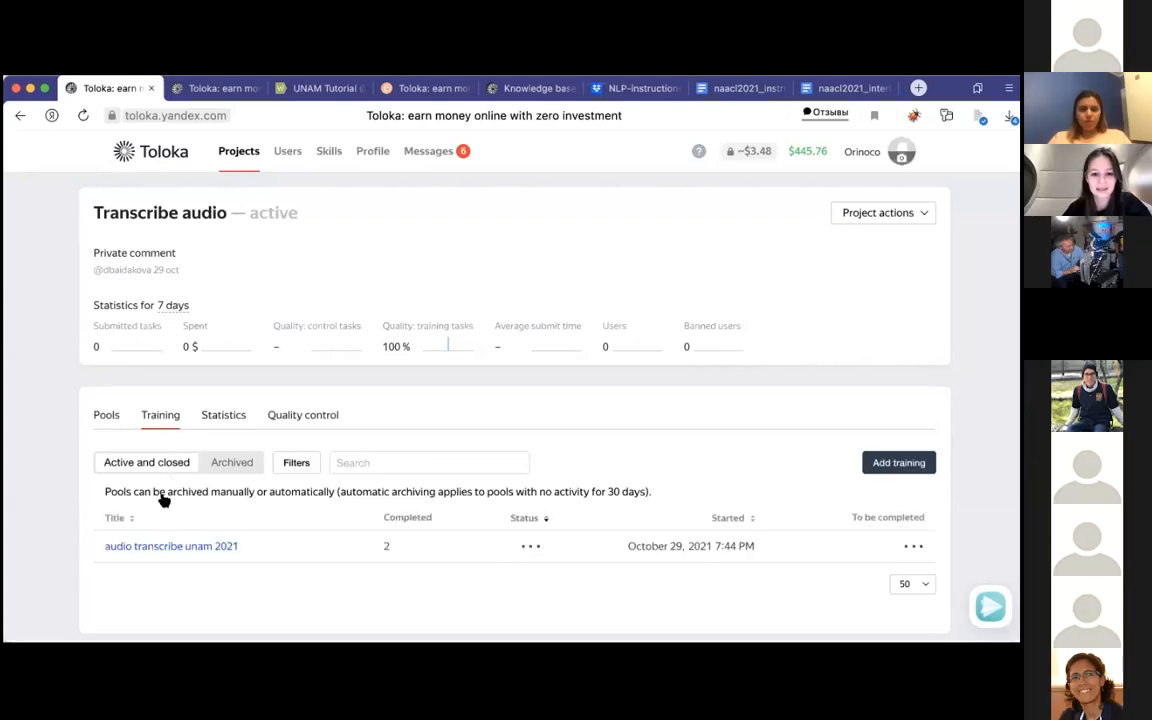
click(160, 546)
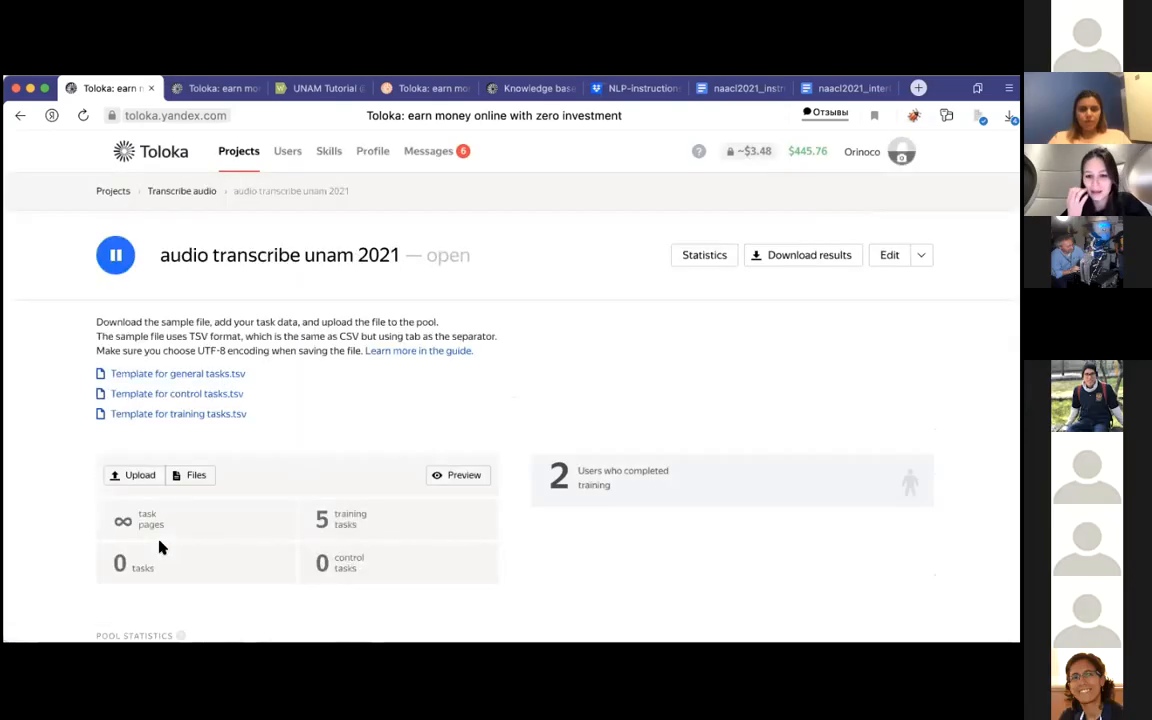
scroll(733, 325, down, 4)
scroll(336, 277, up, 4)
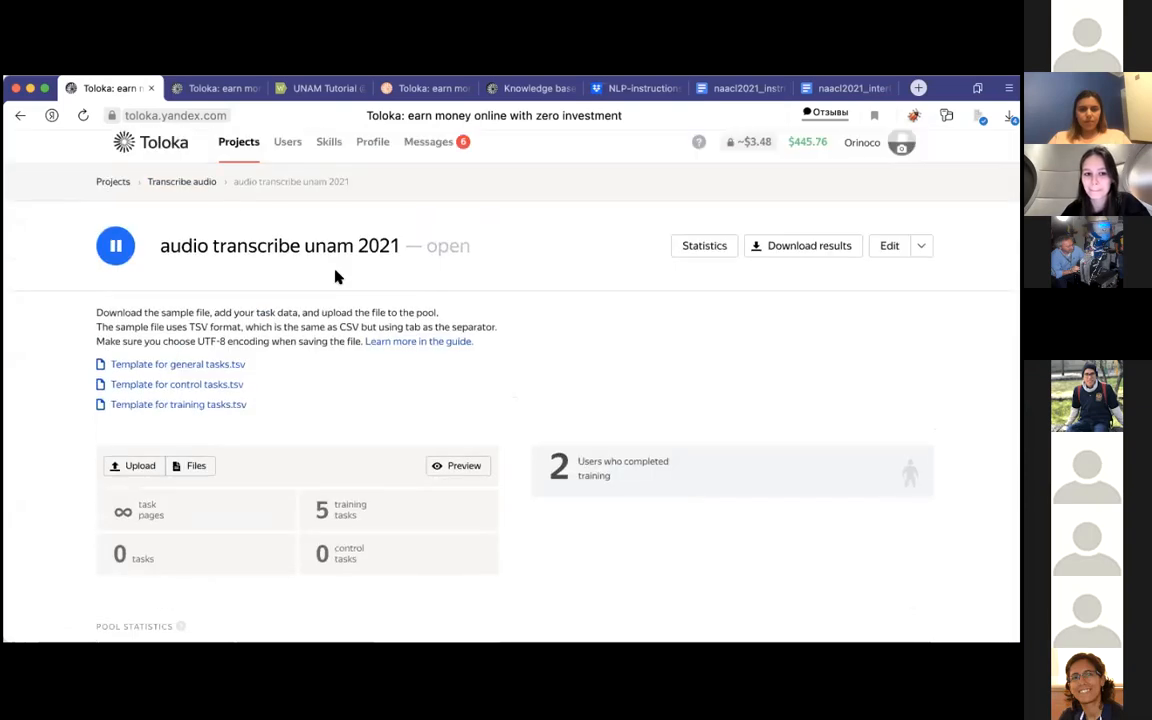
Step: Go to the projects list, open the Transcribe the recording project and check the progress of its completed pool
click(174, 184)
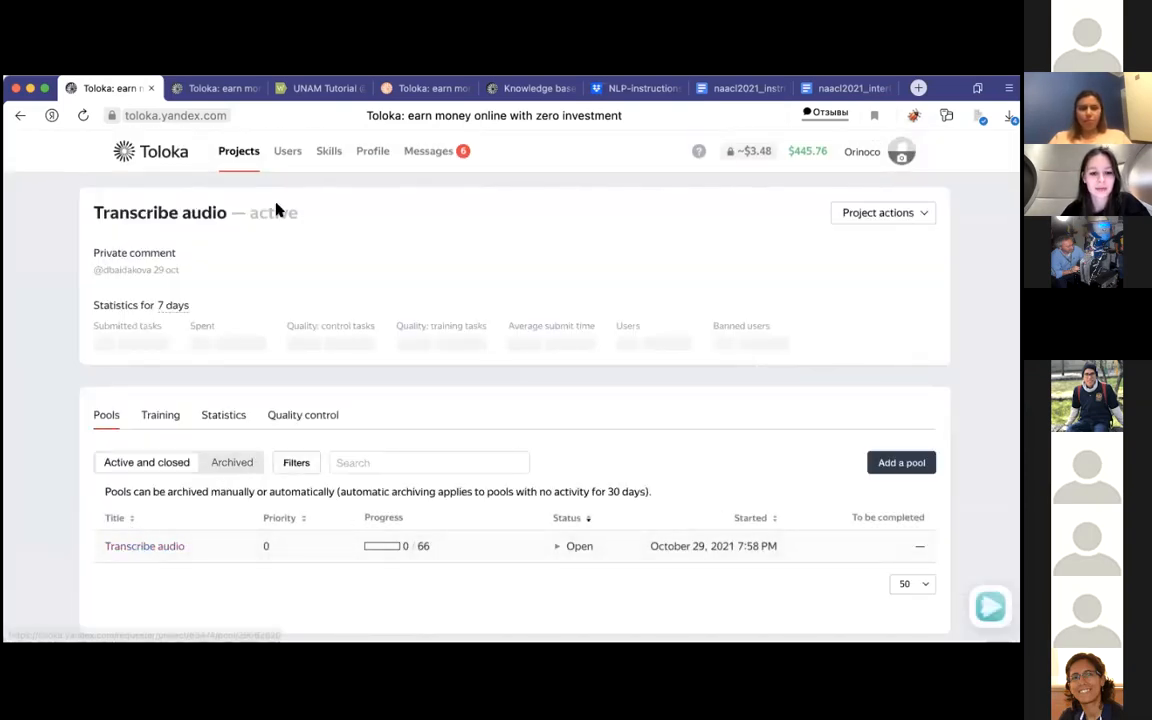
click(240, 150)
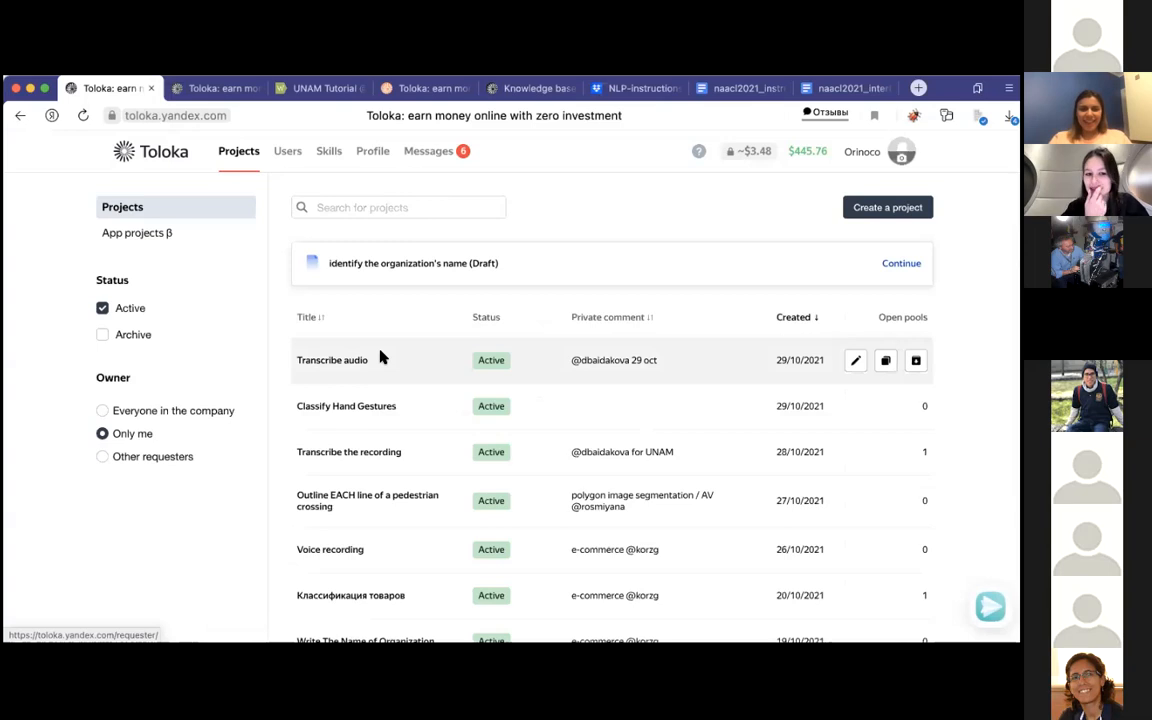
click(357, 457)
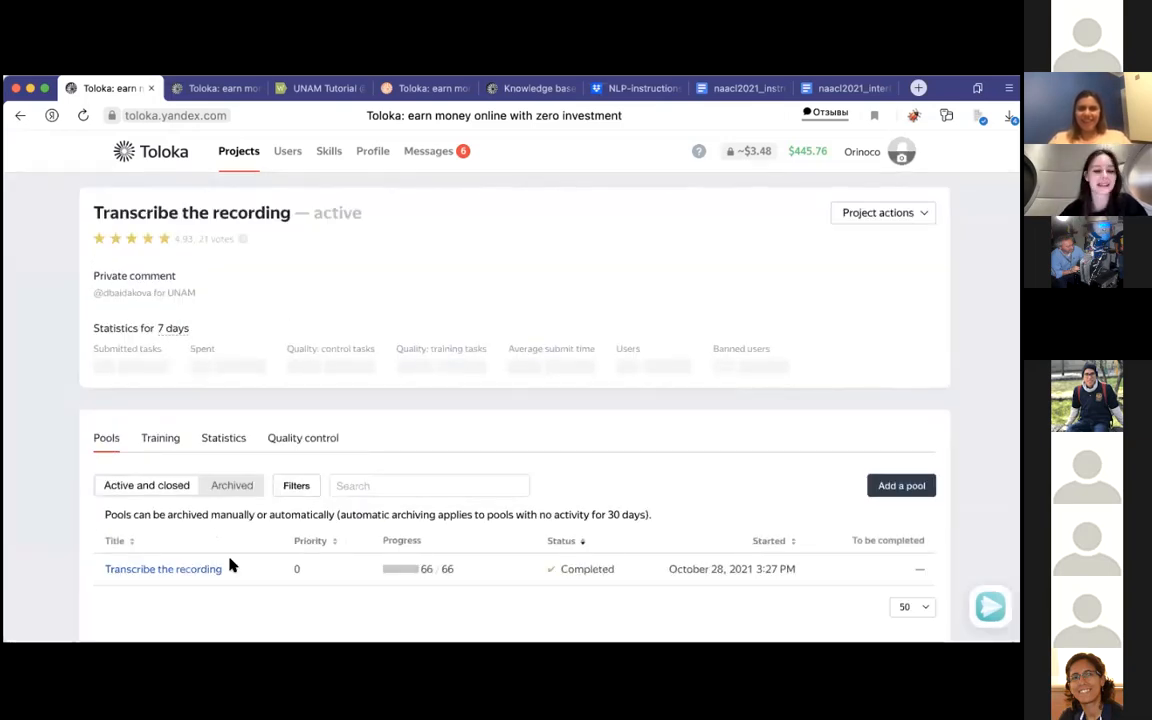
click(193, 569)
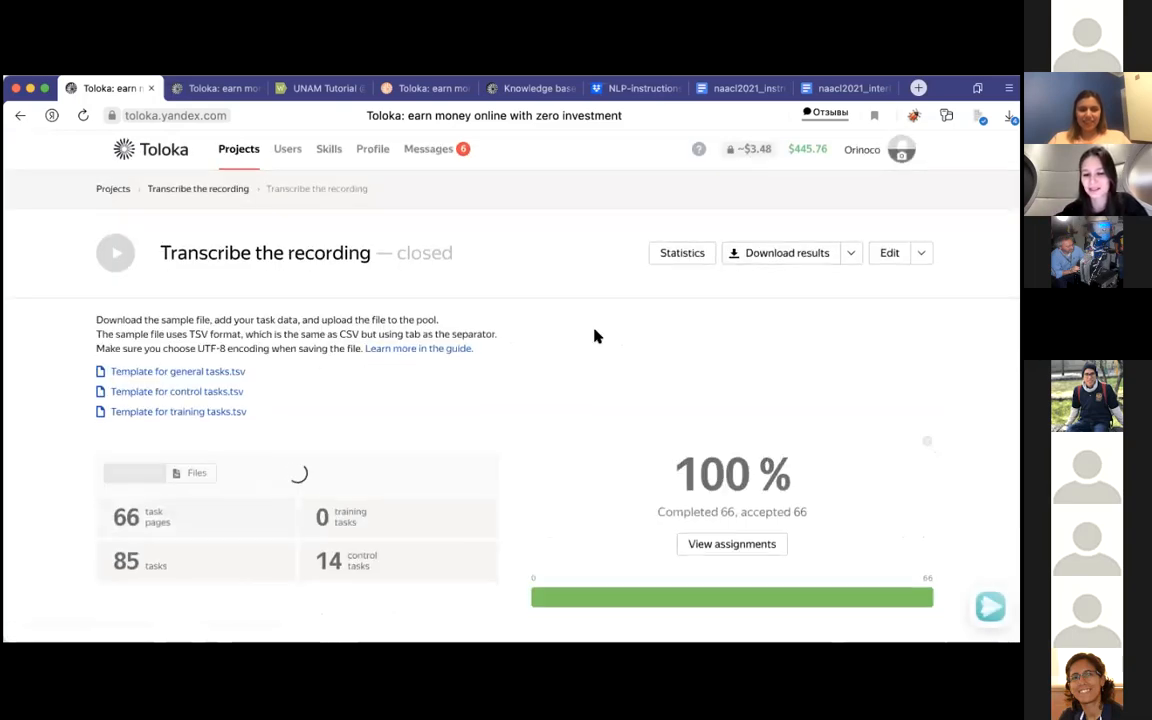
scroll(586, 600, down, 2)
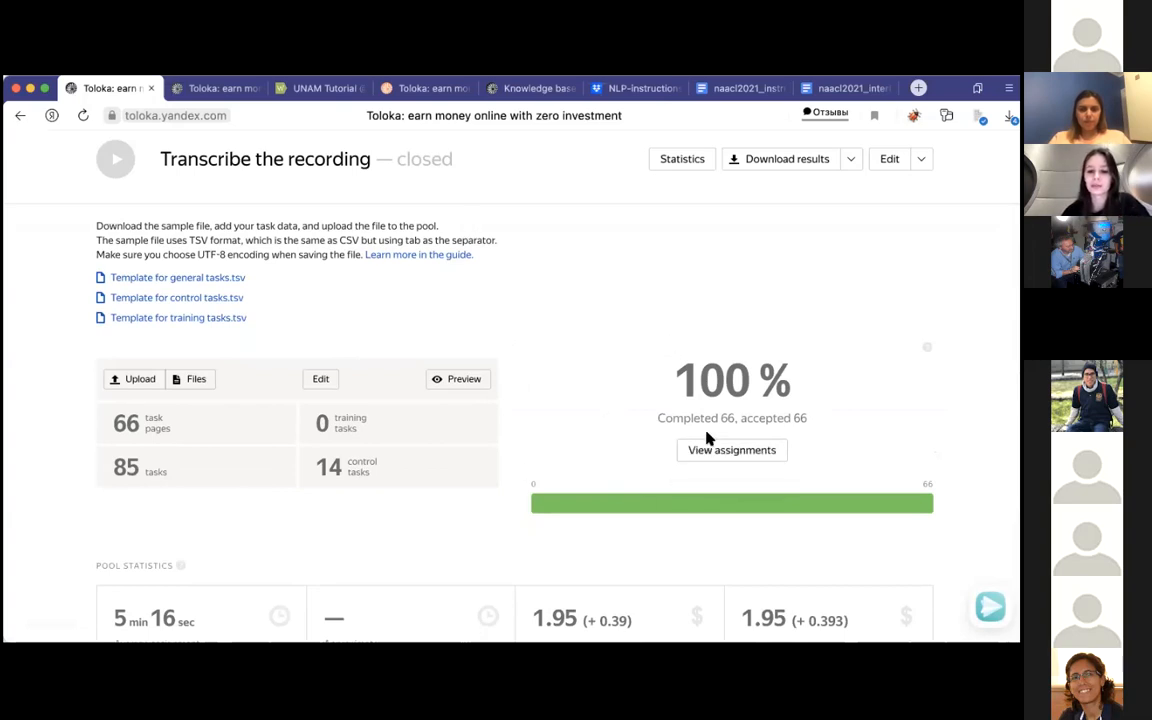
Step: View the Transcribe the recording pool's assignments and open the third accepted response to examine its transcriptions
click(708, 444)
scroll(273, 505, down, 4)
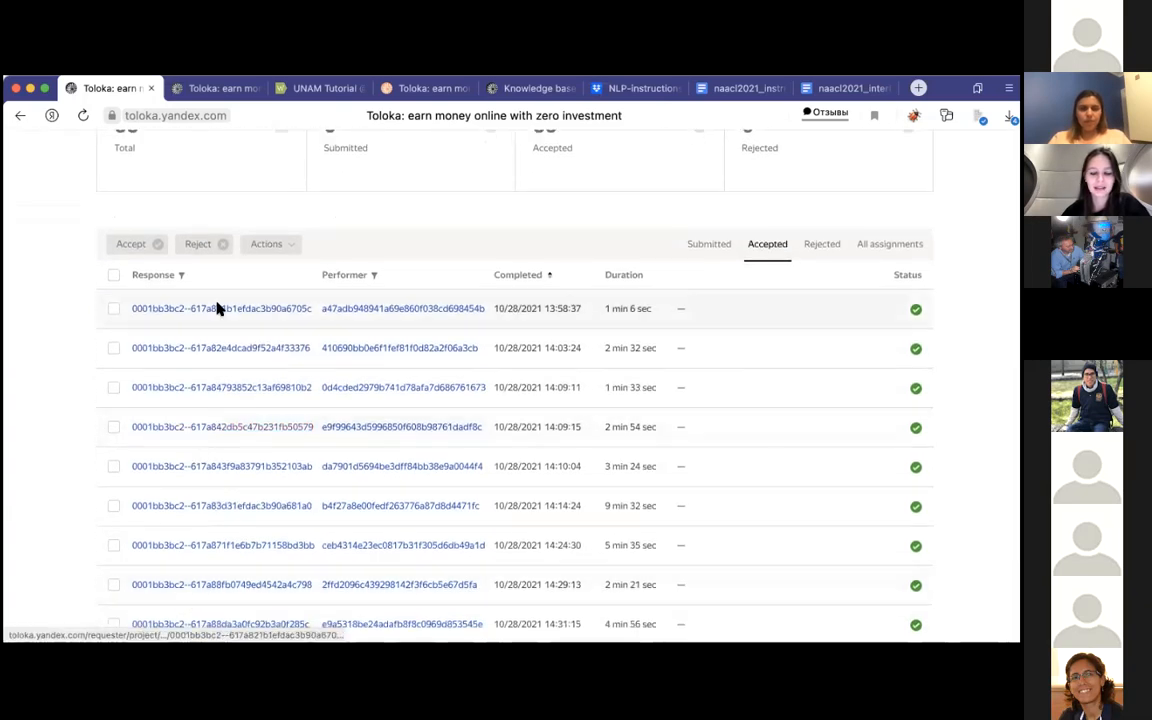
click(203, 390)
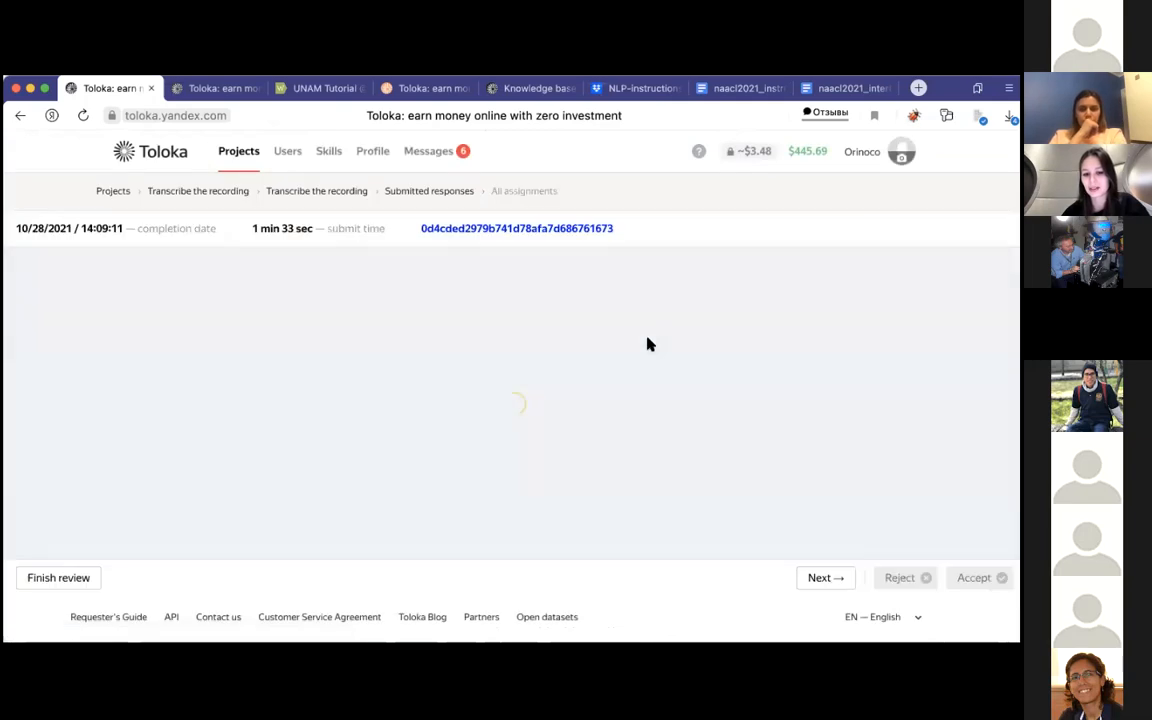
scroll(229, 404, down, 2)
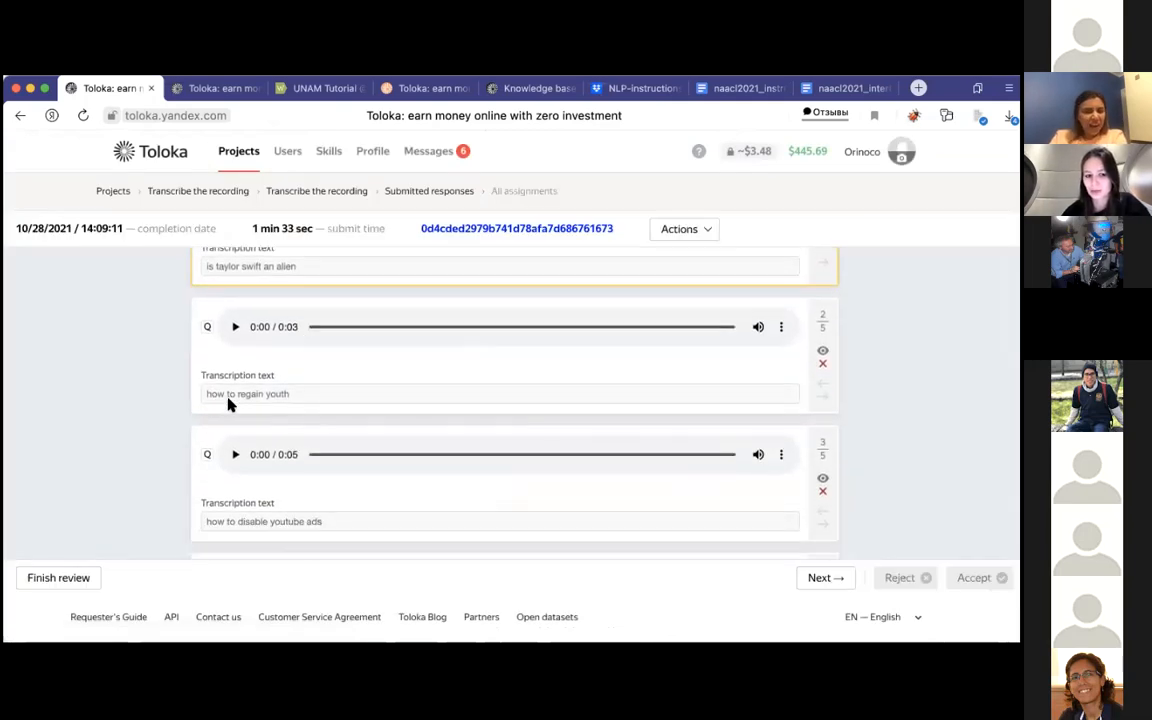